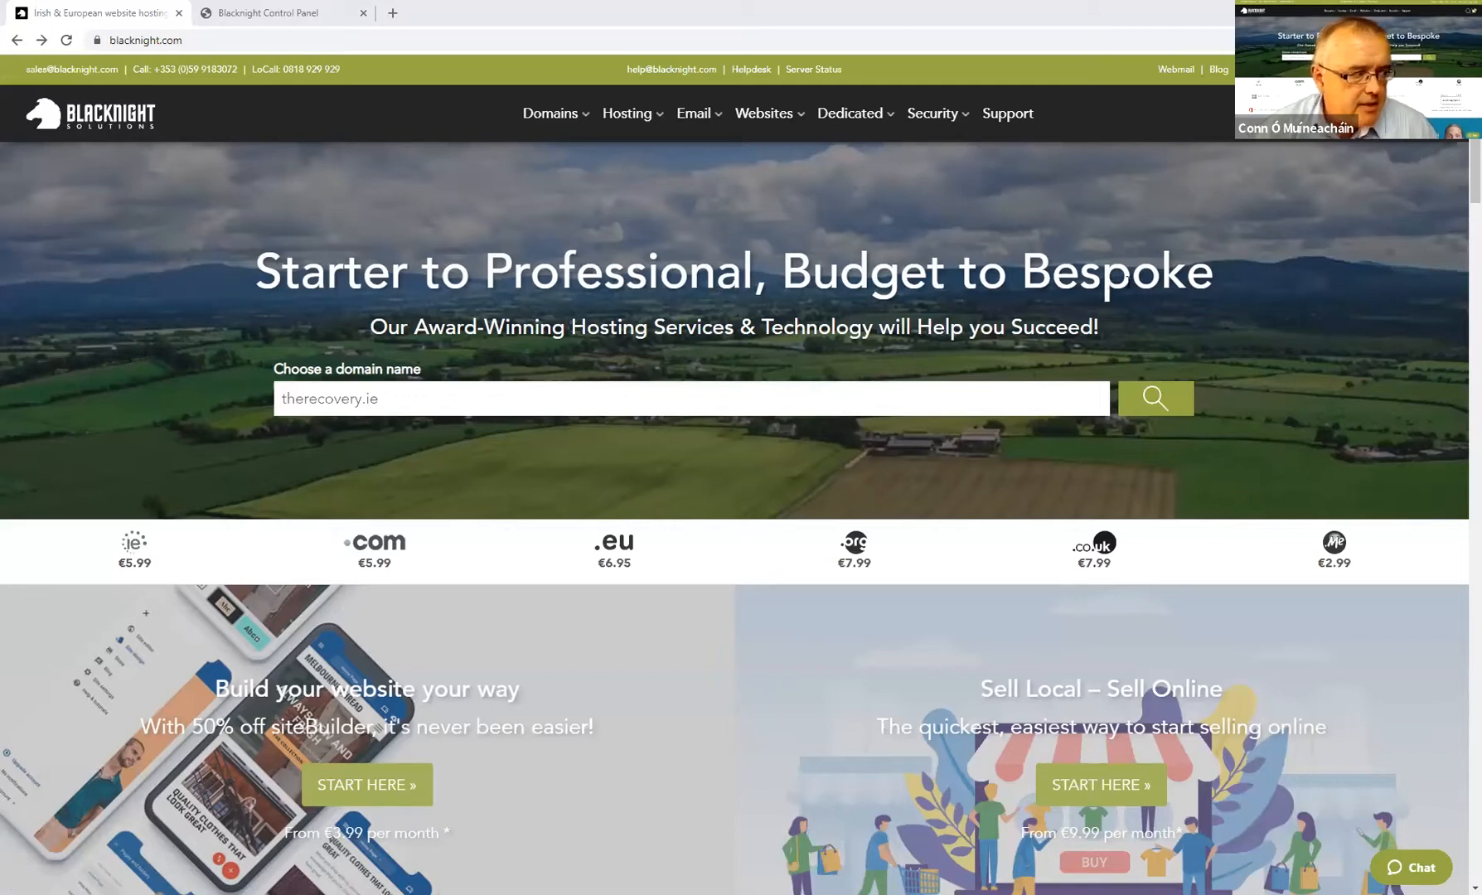
# Step: Search for the domain name therecovery.ie and add its 1-year registration to the cart
pyautogui.moveTo(722, 123)
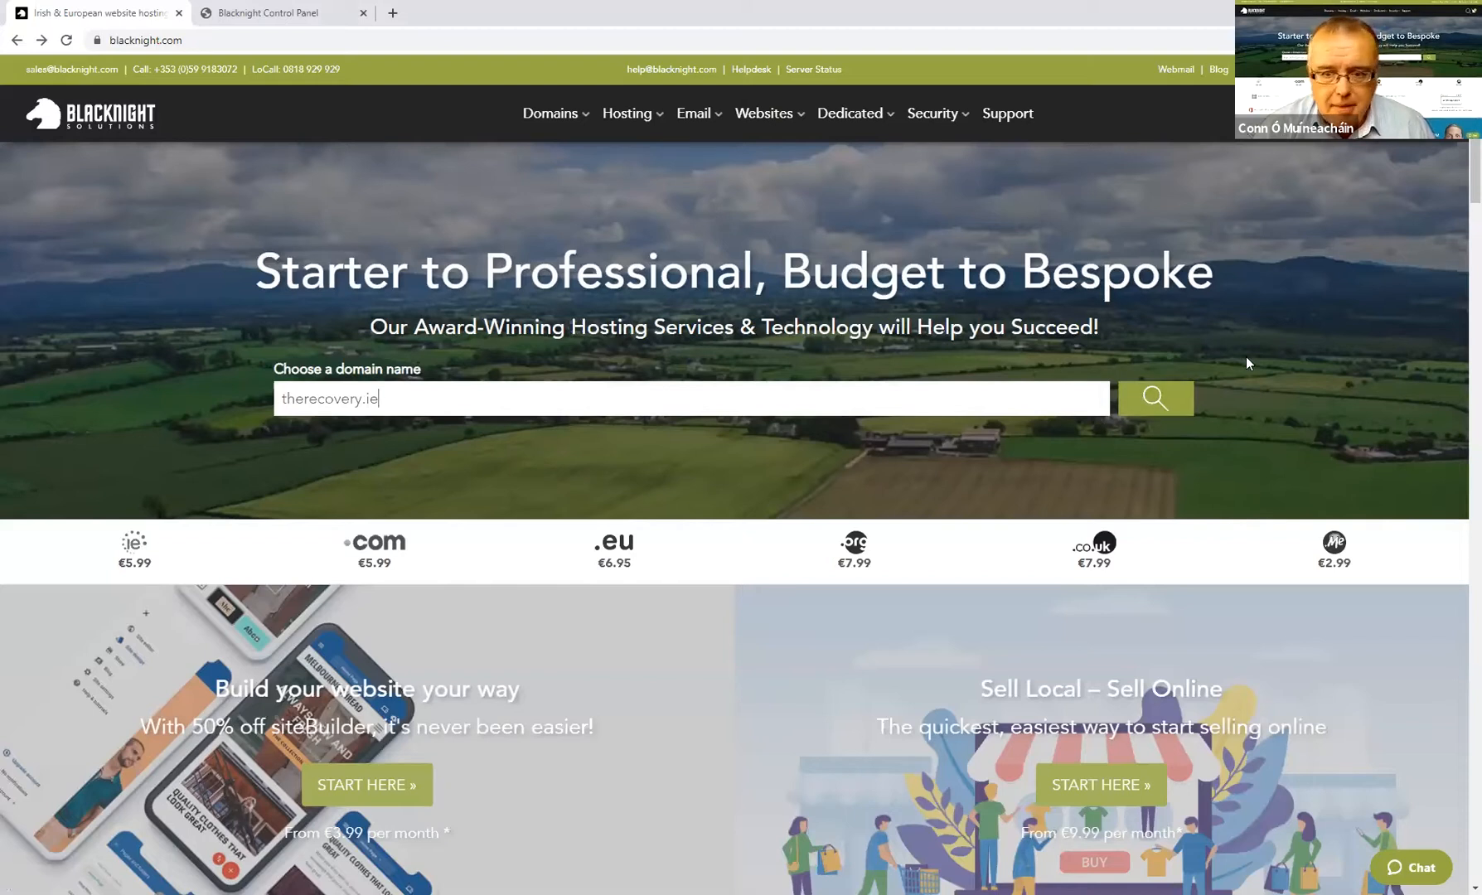
pyautogui.click(1153, 397)
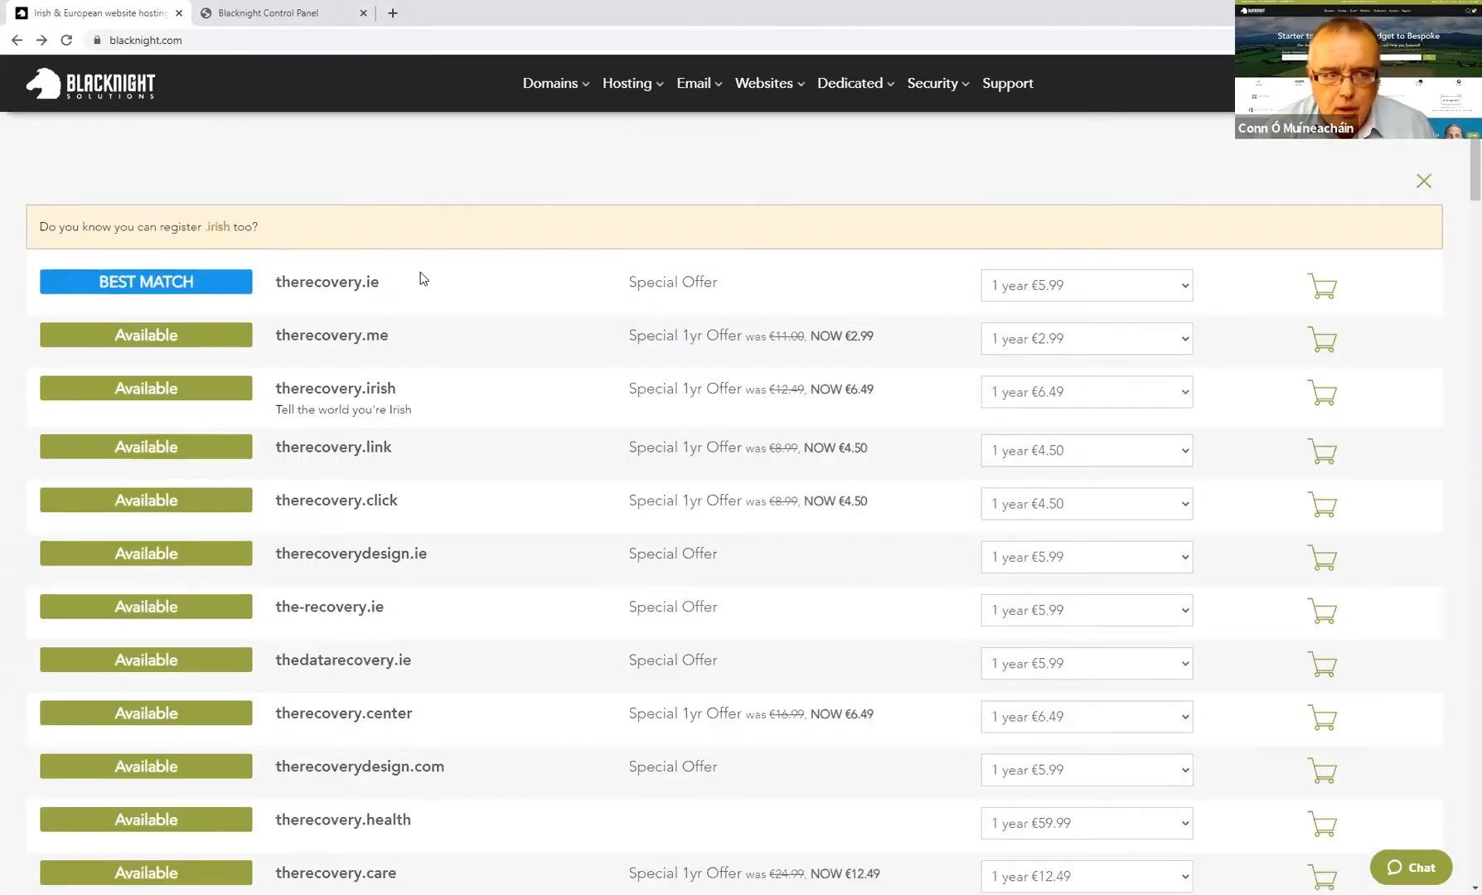
pyautogui.scroll(5, 570, 514)
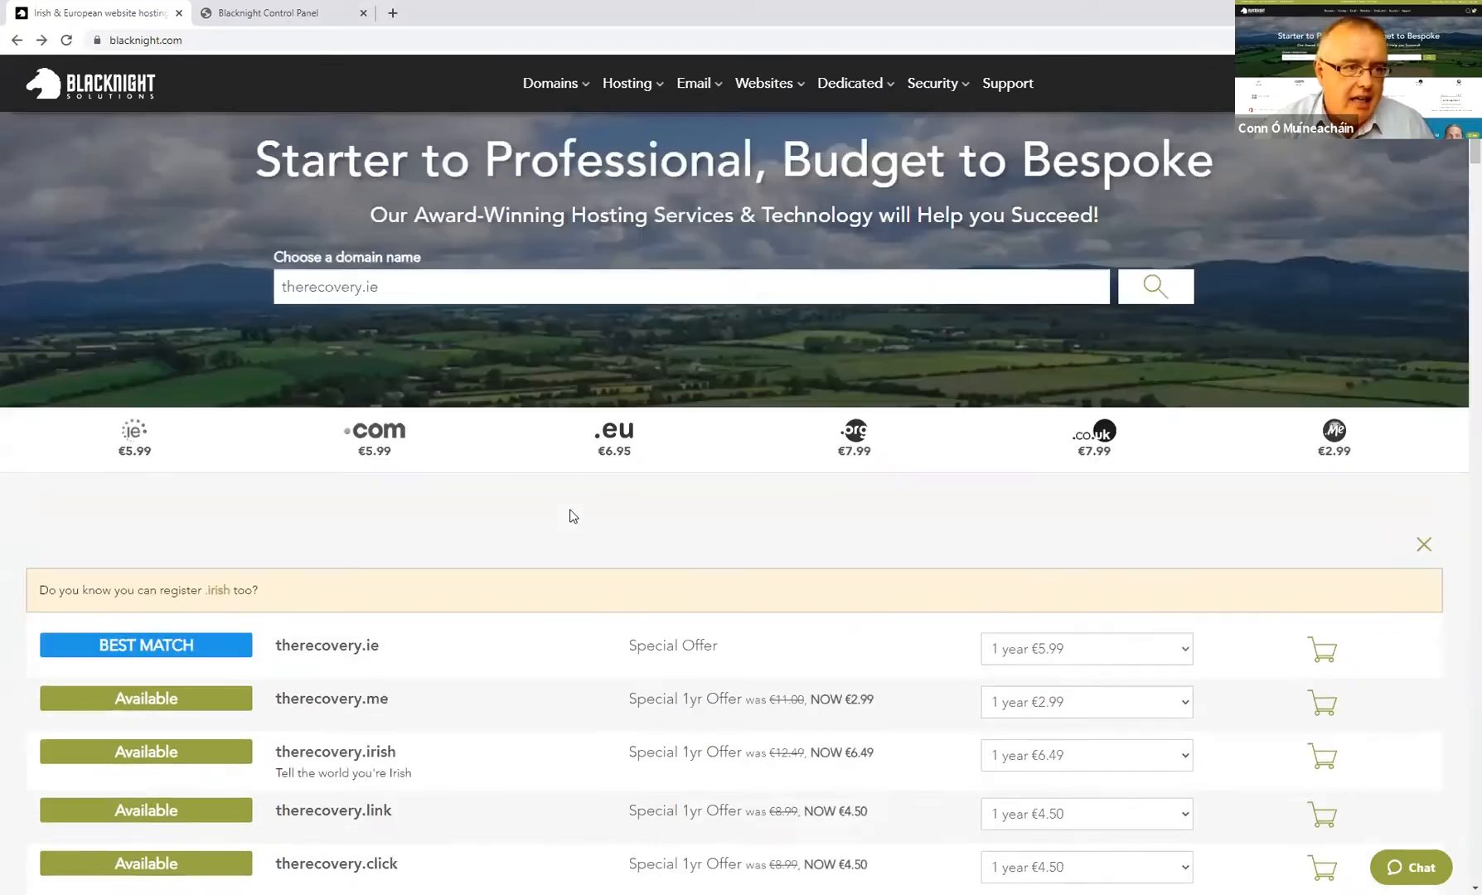
pyautogui.scroll(-4, 482, 352)
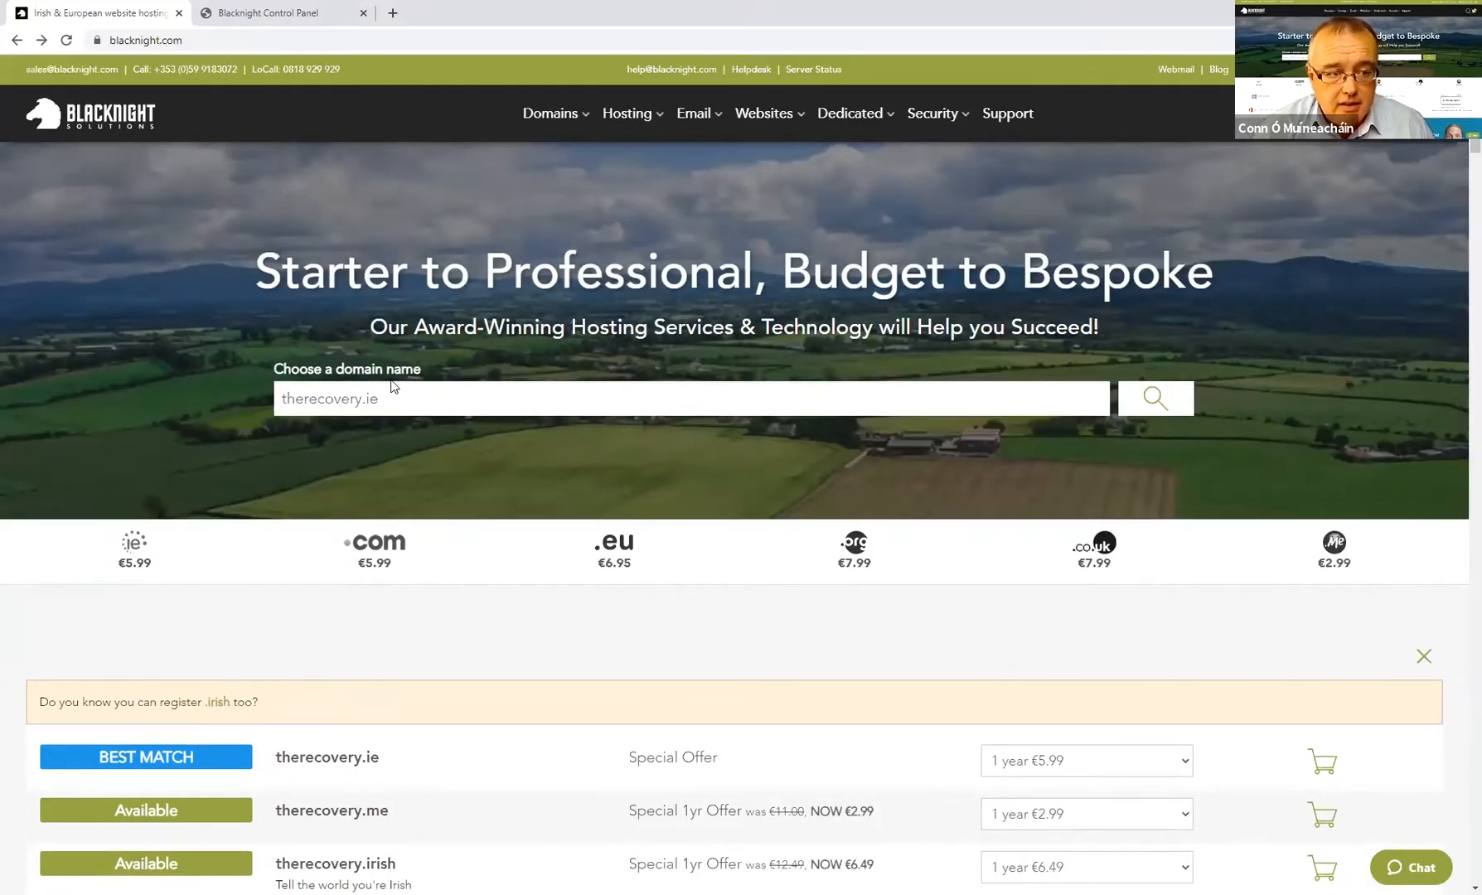
pyautogui.scroll(4, 486, 456)
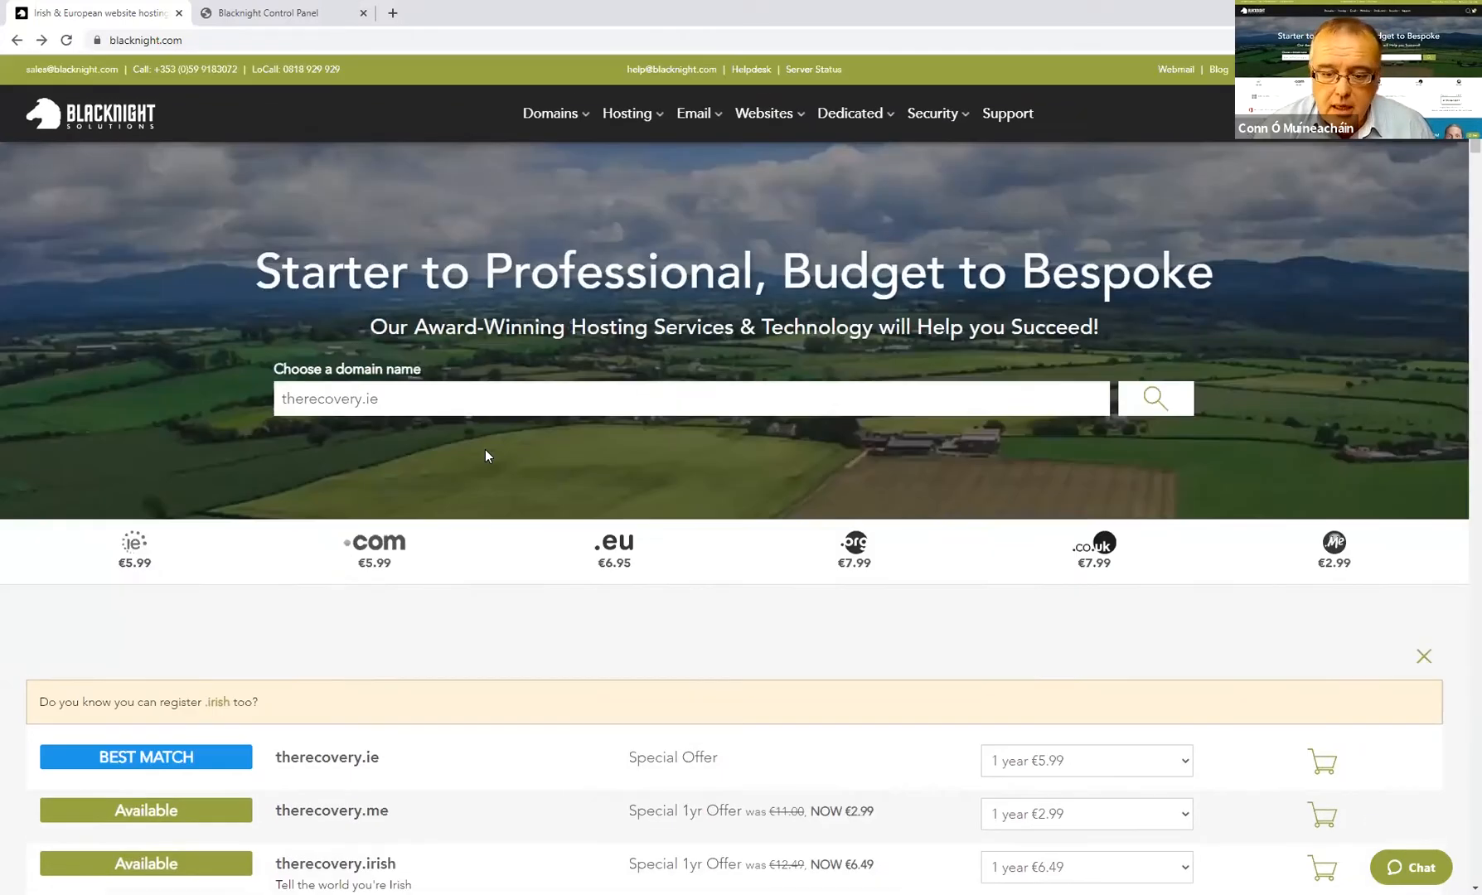
pyautogui.scroll(-2, 729, 425)
pyautogui.scroll(-4, 730, 425)
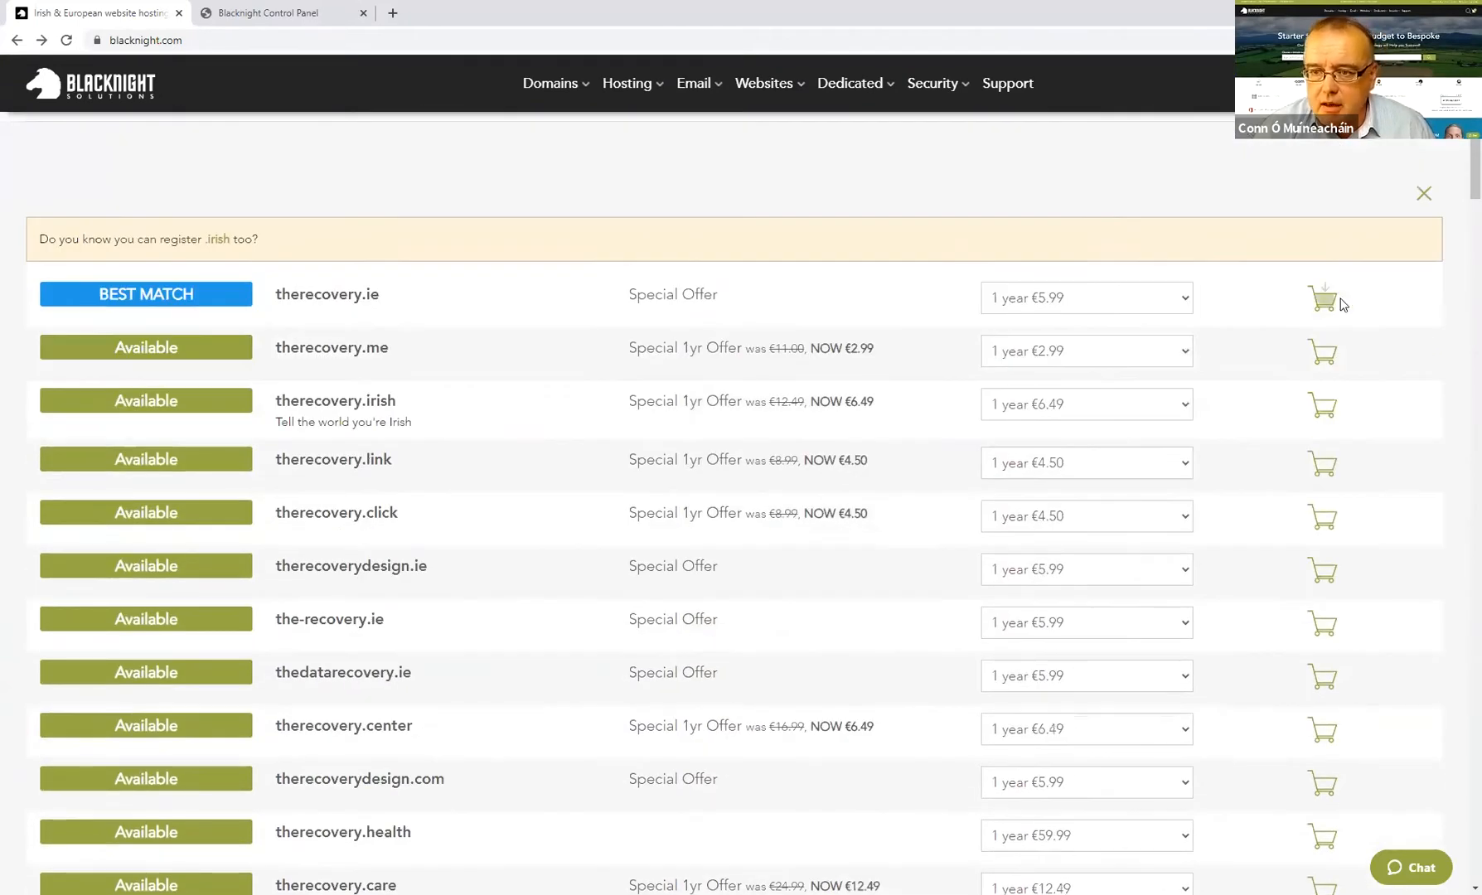
pyautogui.click(1321, 298)
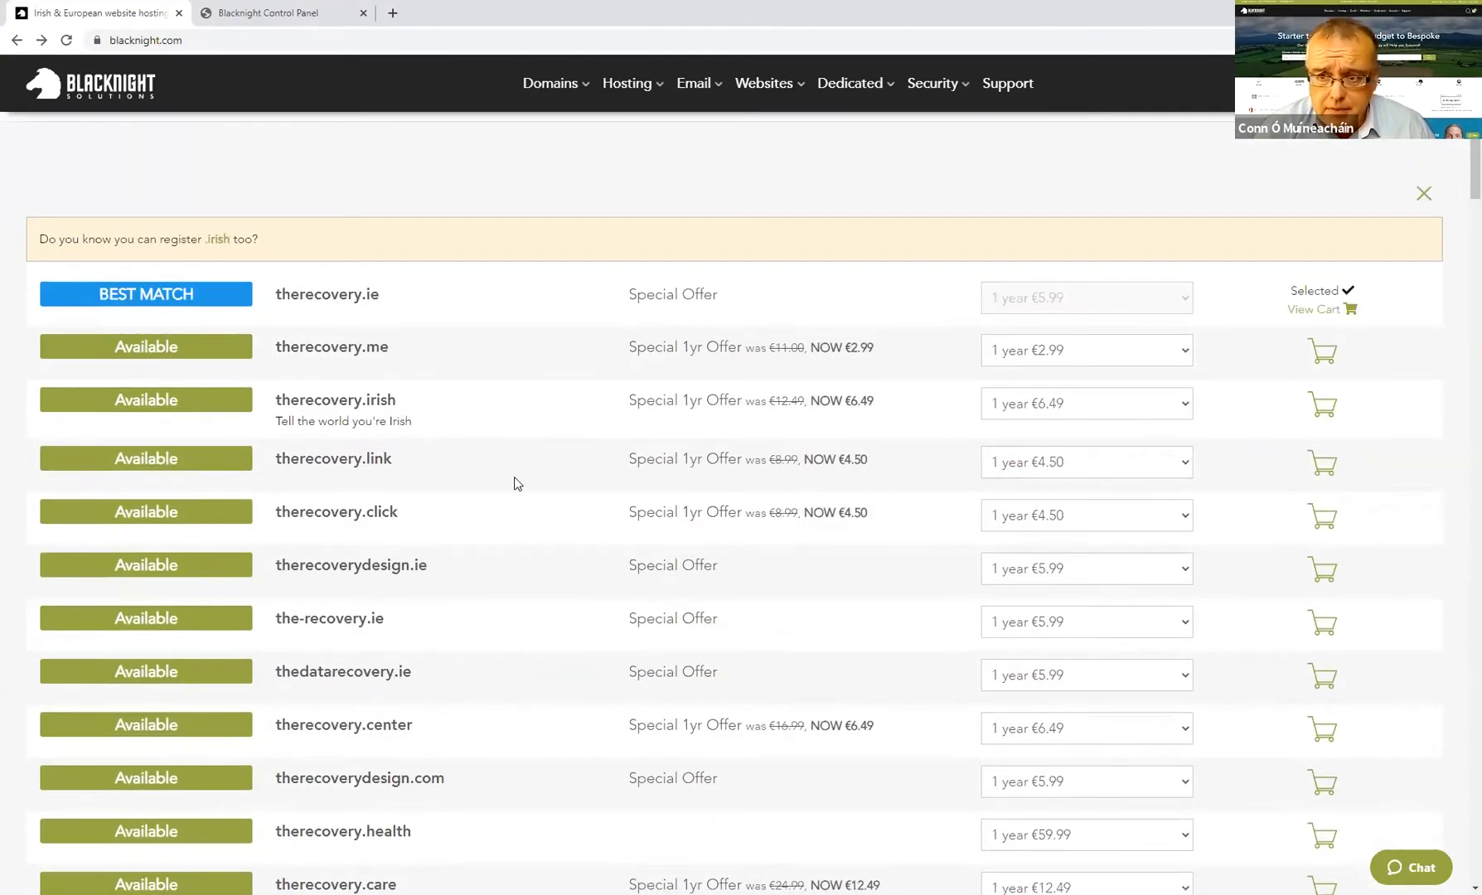
pyautogui.scroll(5, 530, 478)
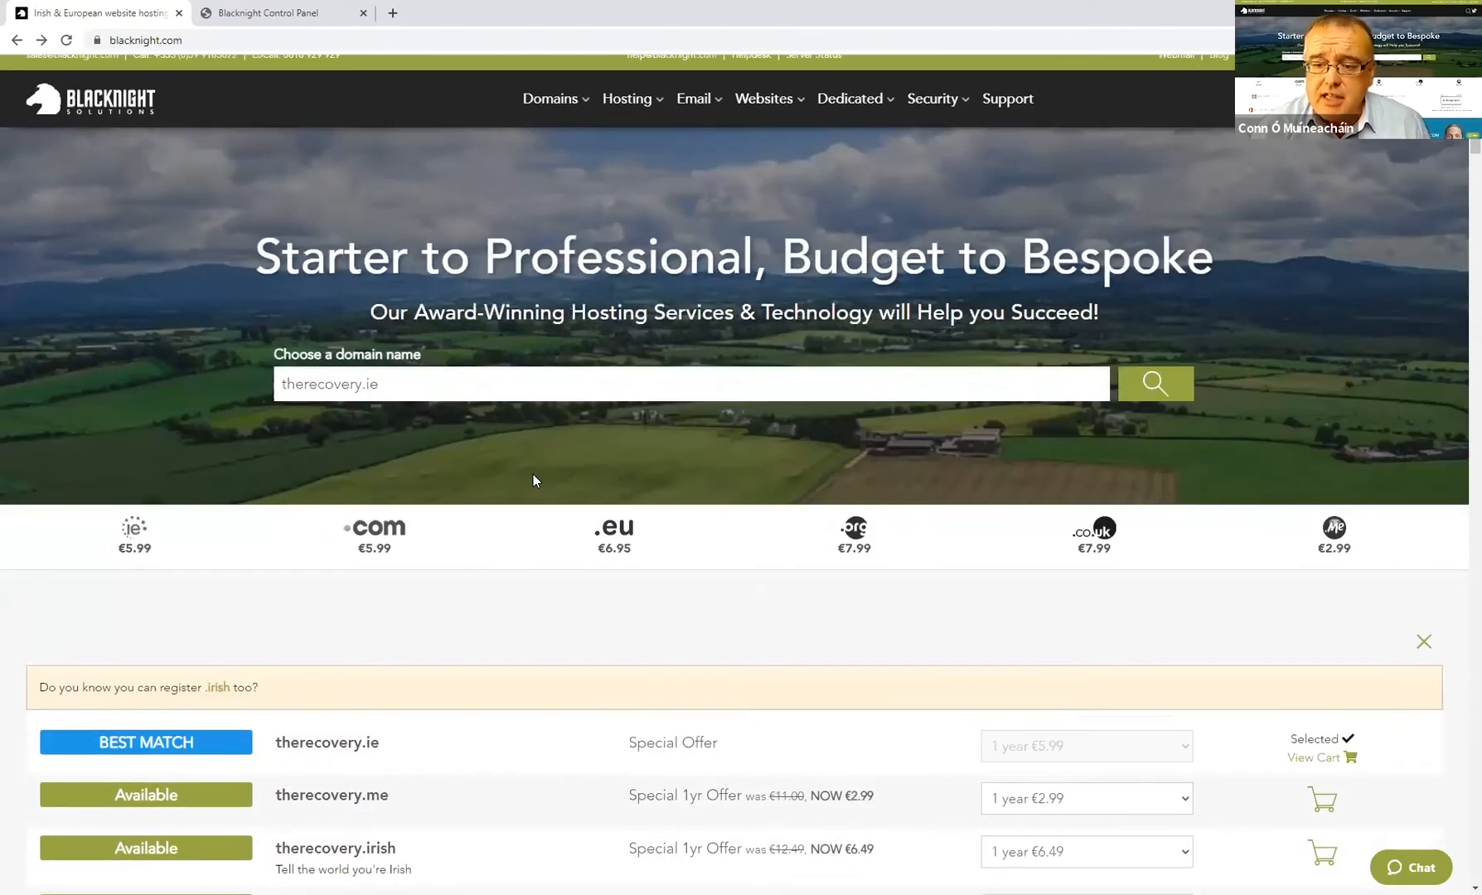
pyautogui.scroll(-3, 533, 475)
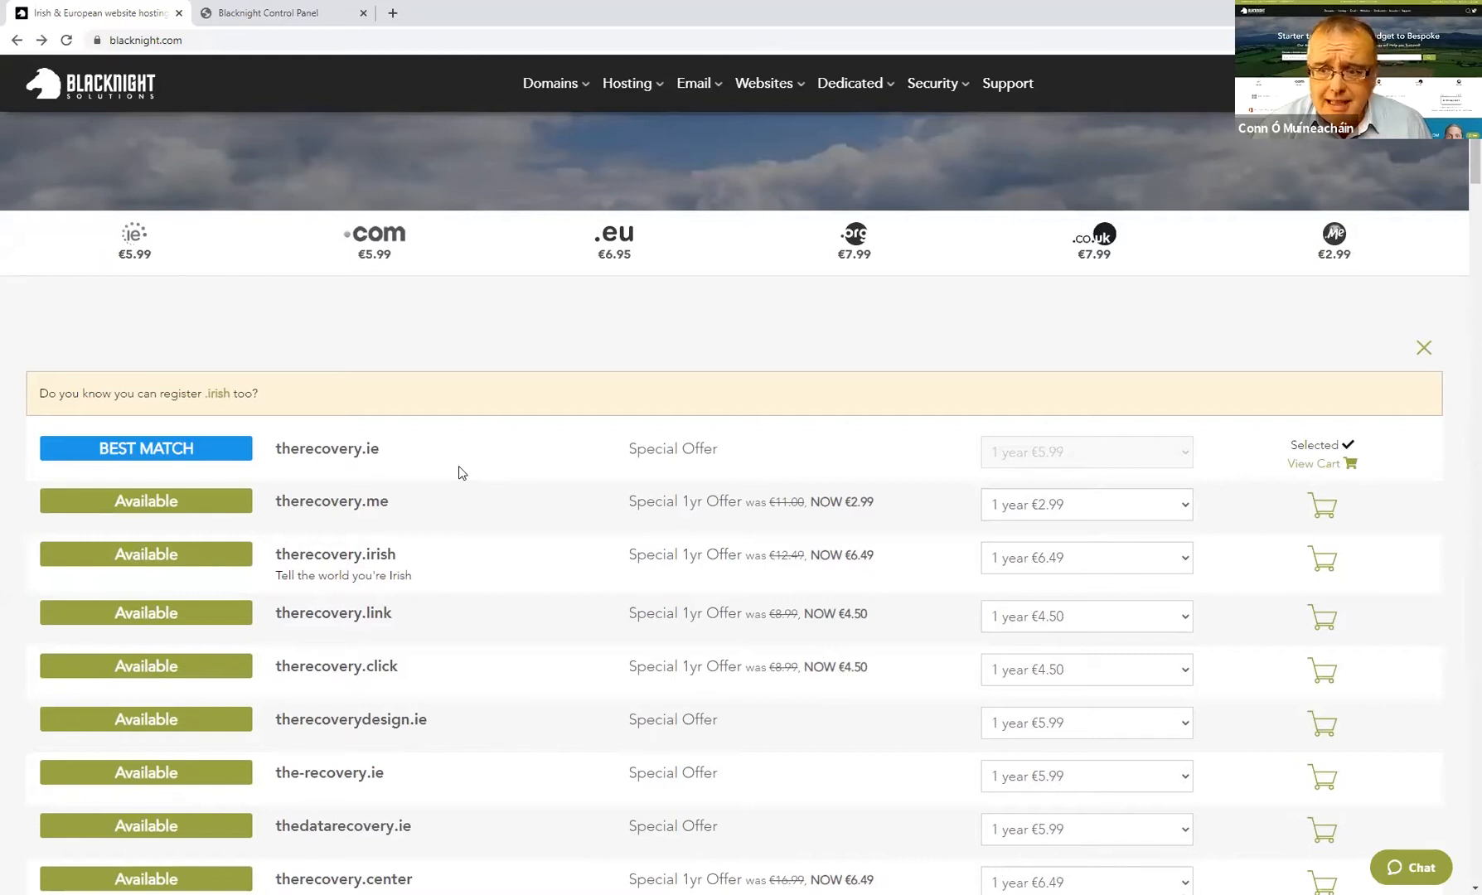
pyautogui.scroll(4, 458, 466)
pyautogui.scroll(-2, 1145, 509)
pyautogui.scroll(-3, 1258, 379)
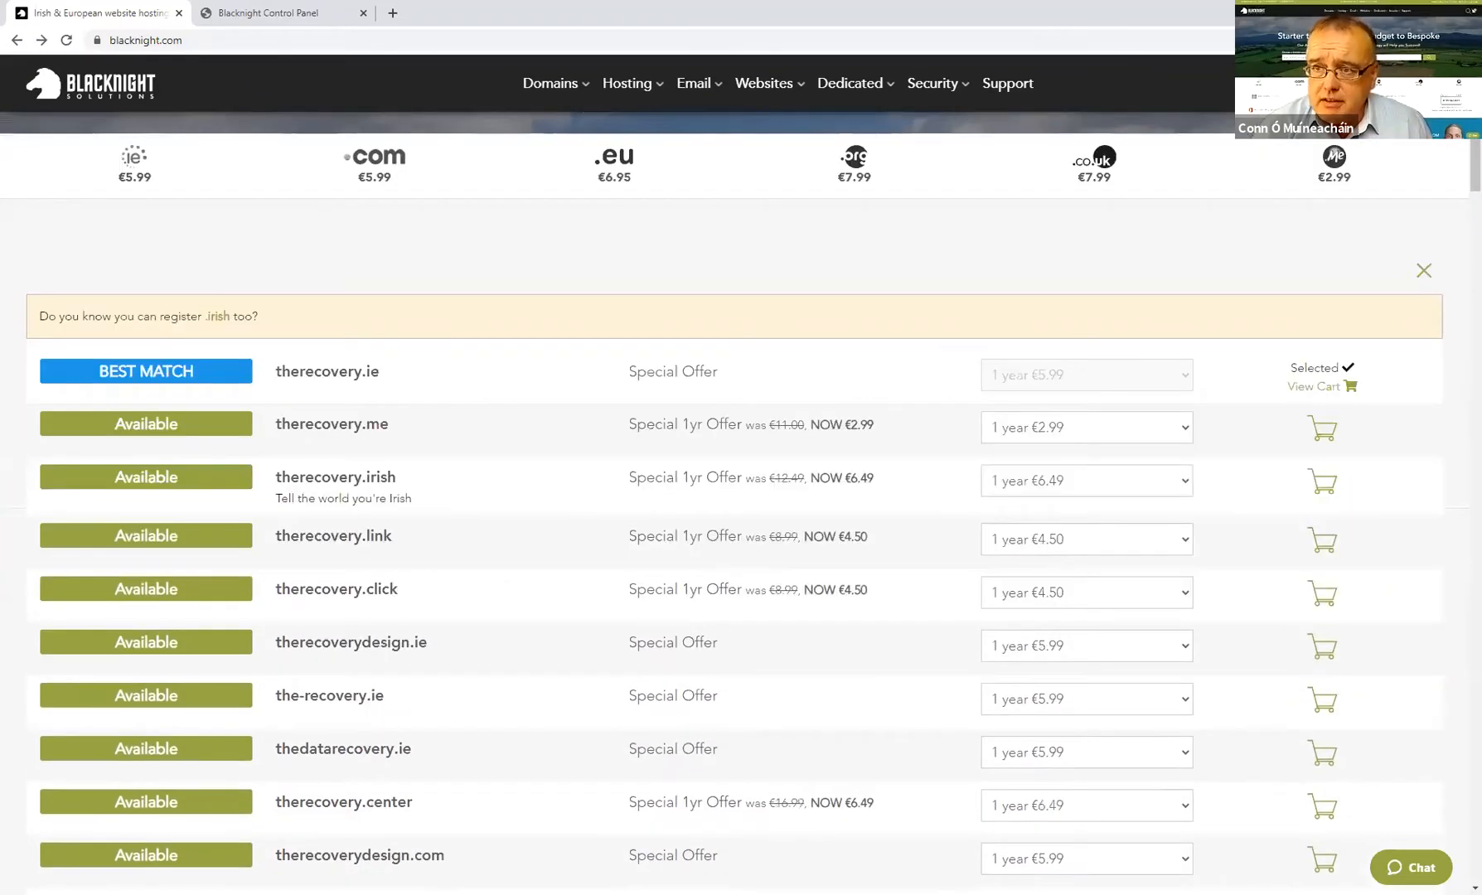
# Step: Open the siteBuilder product page, add the Basic plan billed per year to the cart, and proceed to checkout
pyautogui.scroll(5, 757, 282)
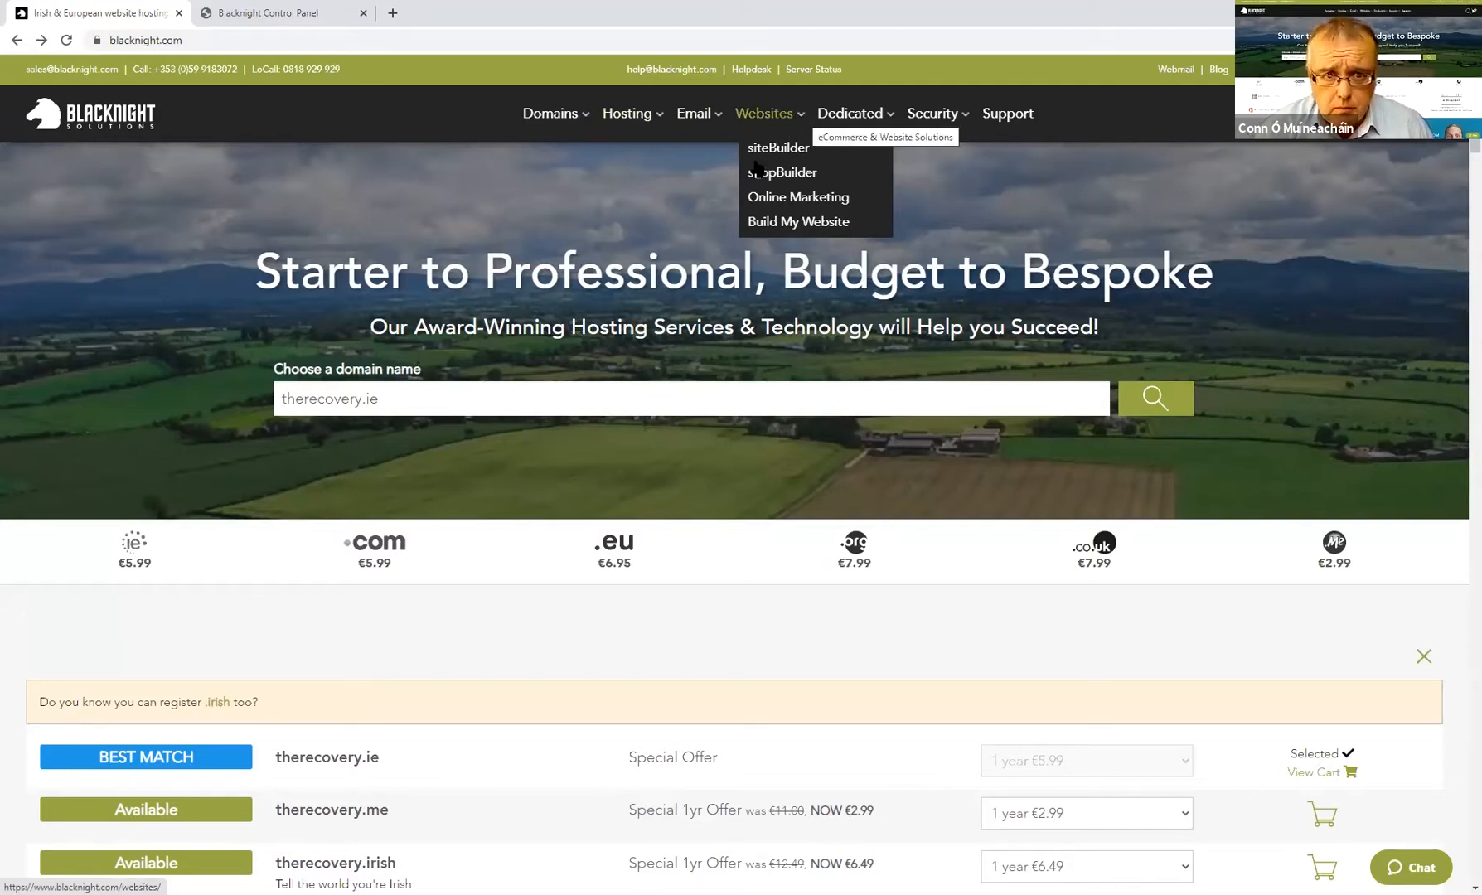
pyautogui.click(779, 148)
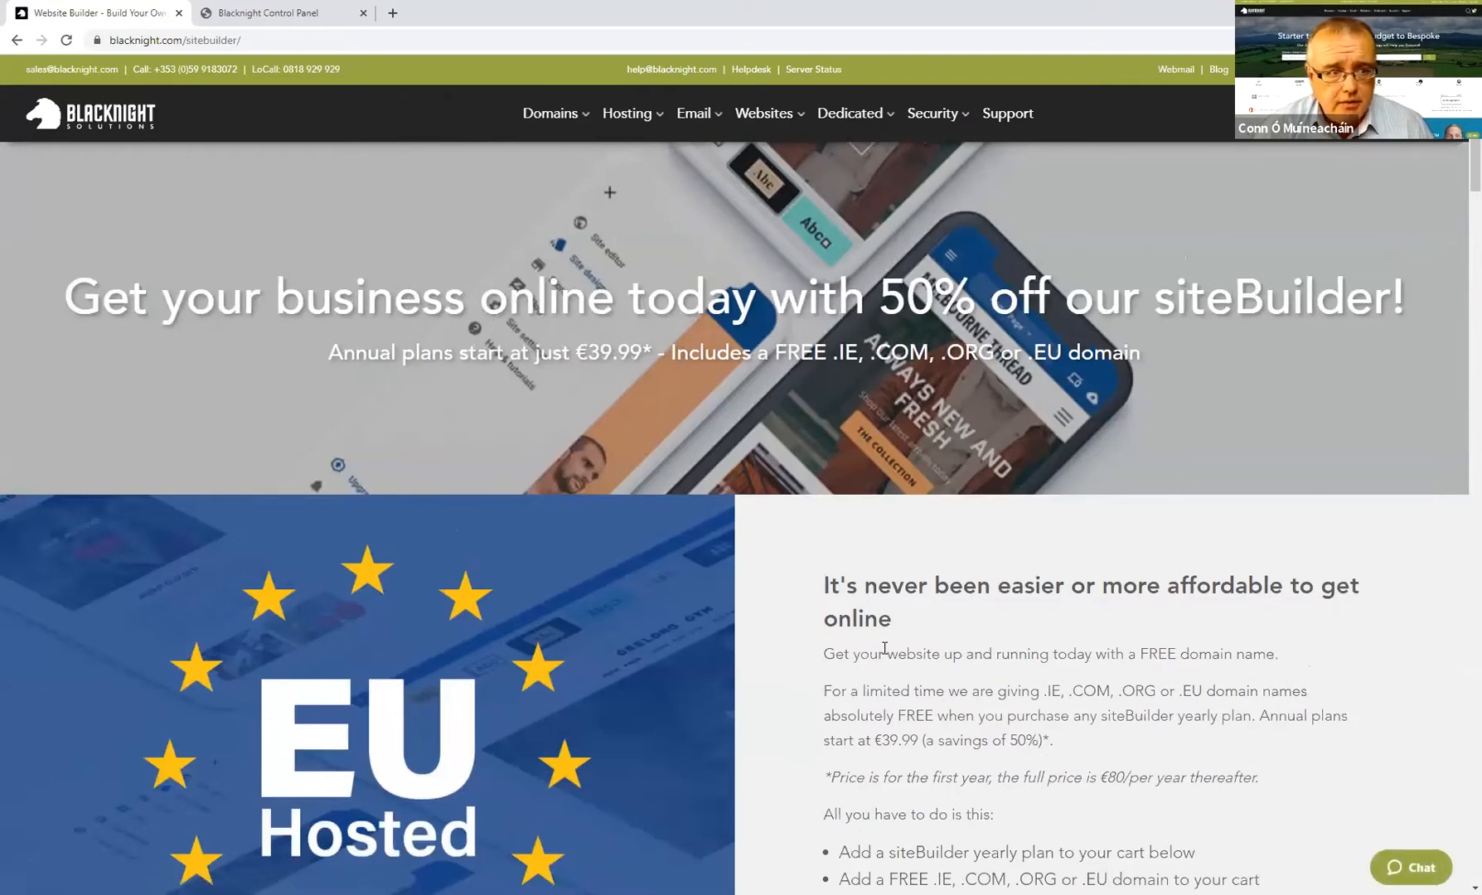
pyautogui.scroll(-3, 899, 607)
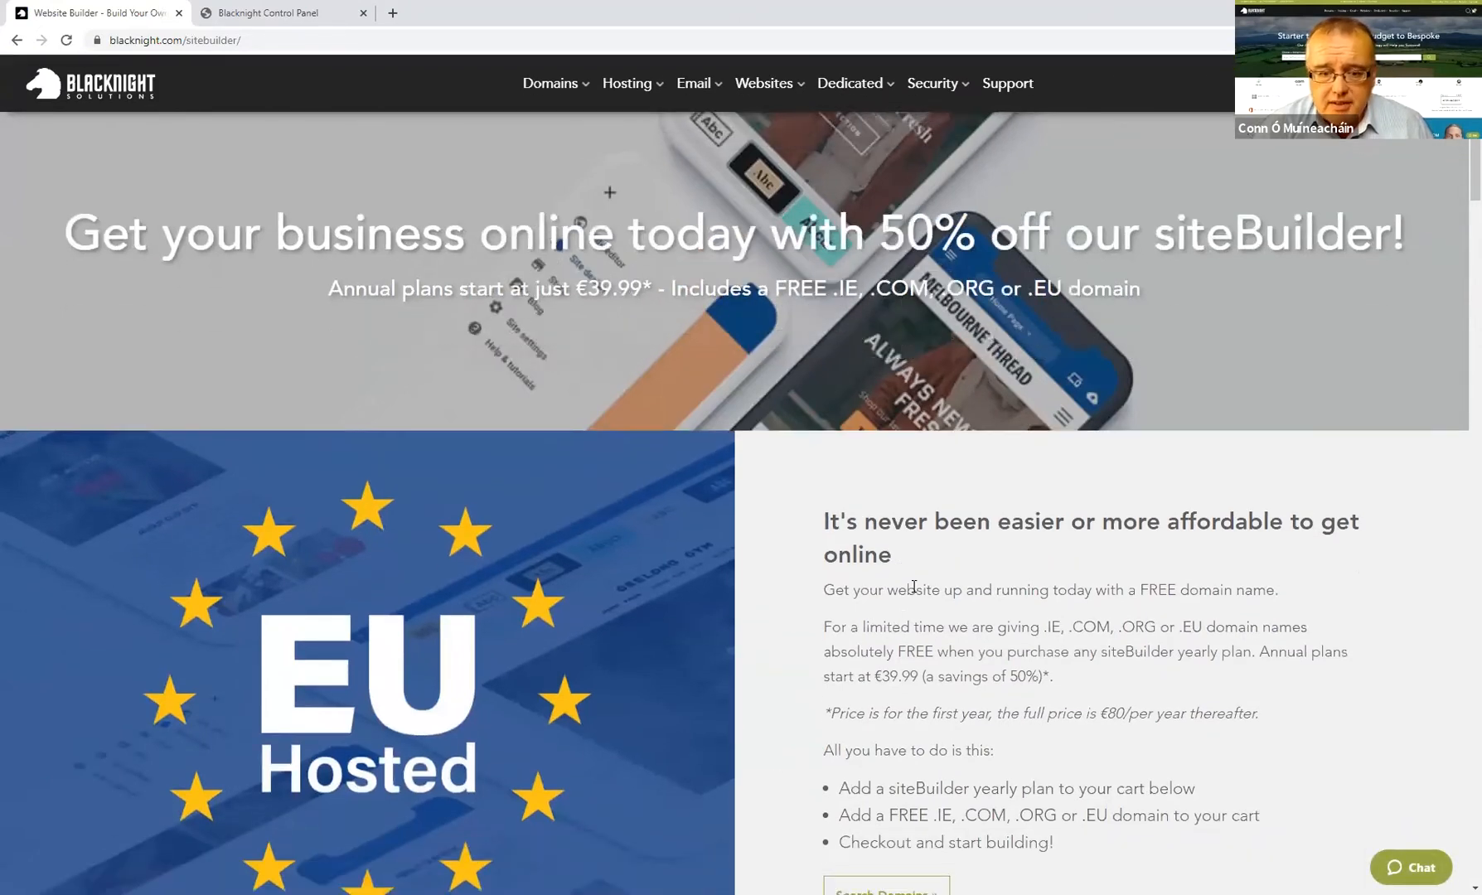
pyautogui.scroll(-8, 930, 566)
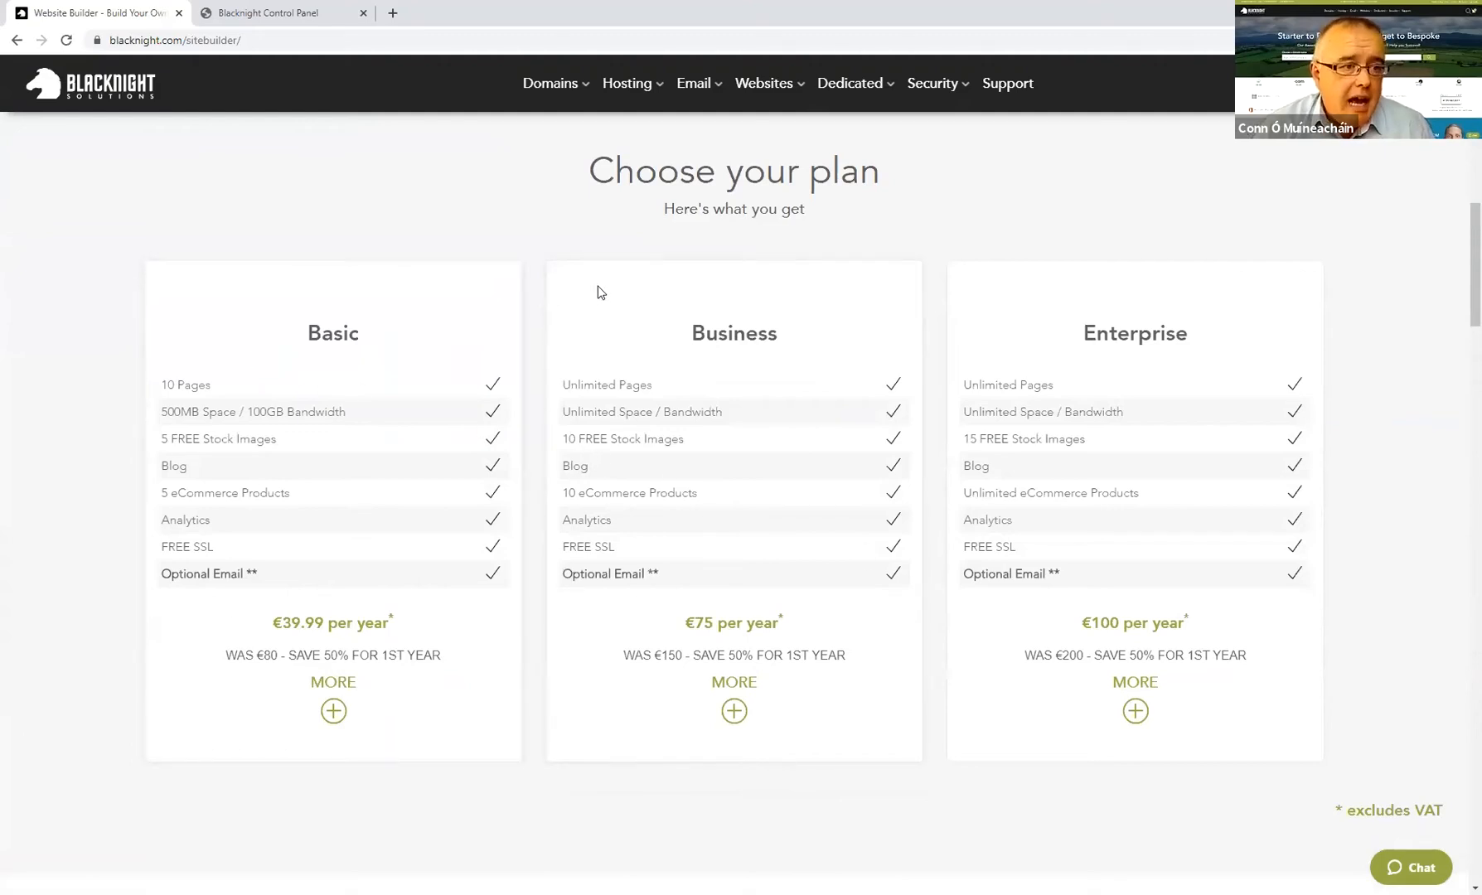
pyautogui.click(332, 712)
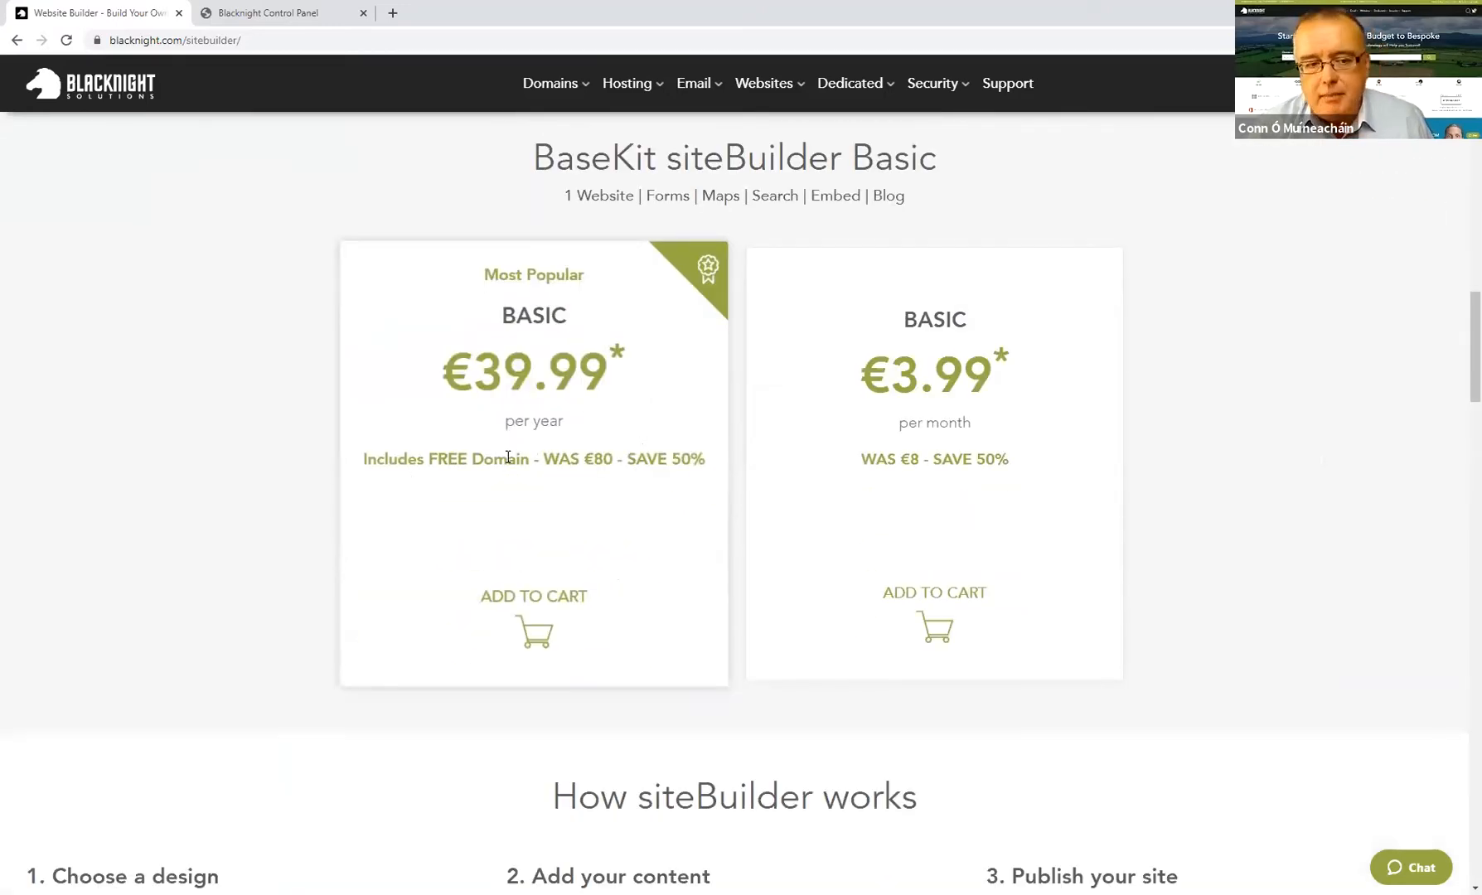
pyautogui.click(539, 633)
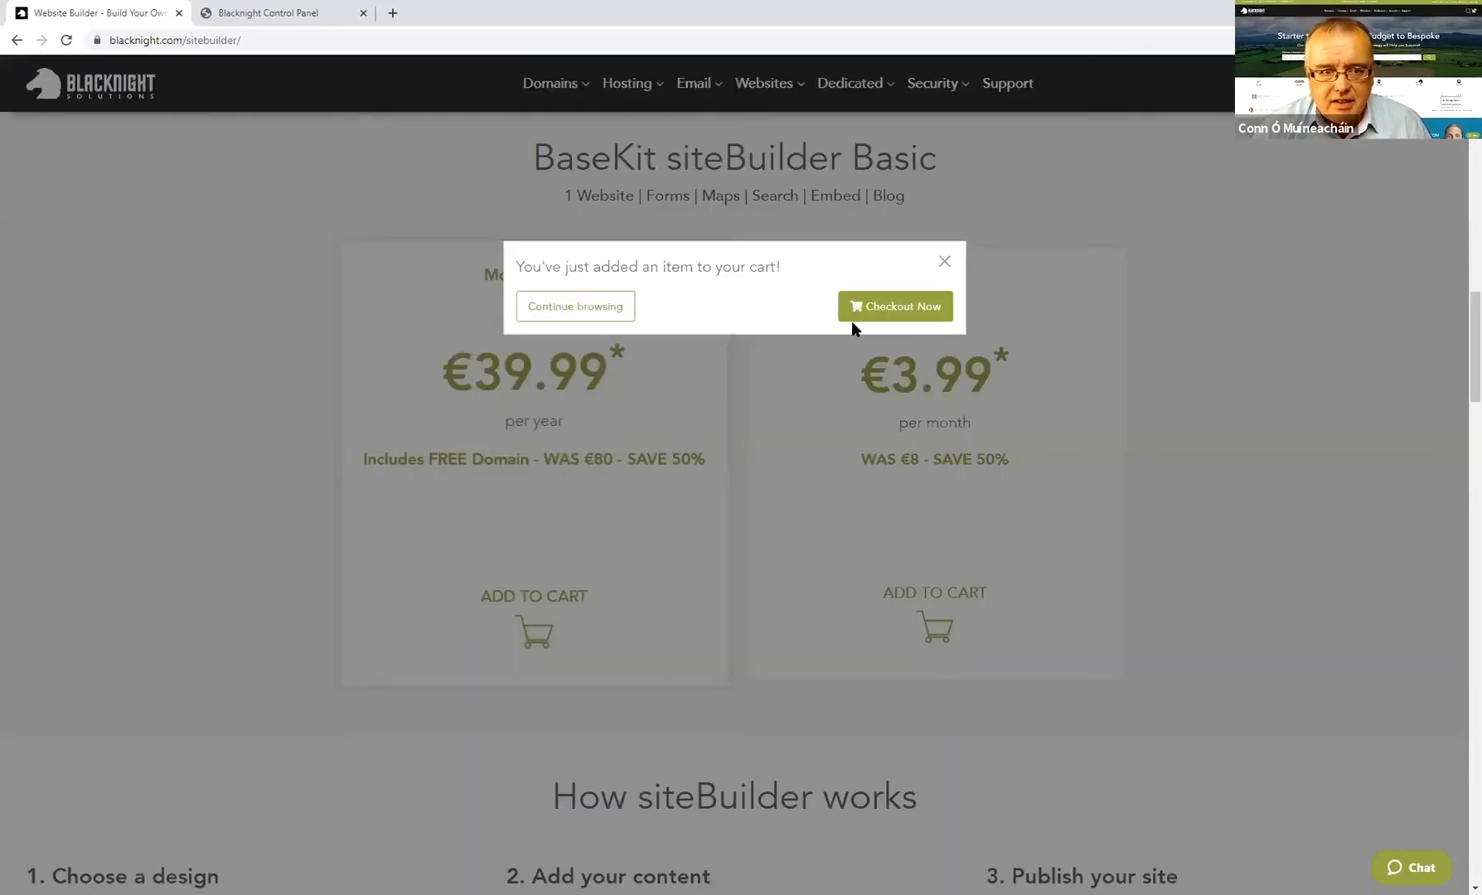
pyautogui.click(900, 309)
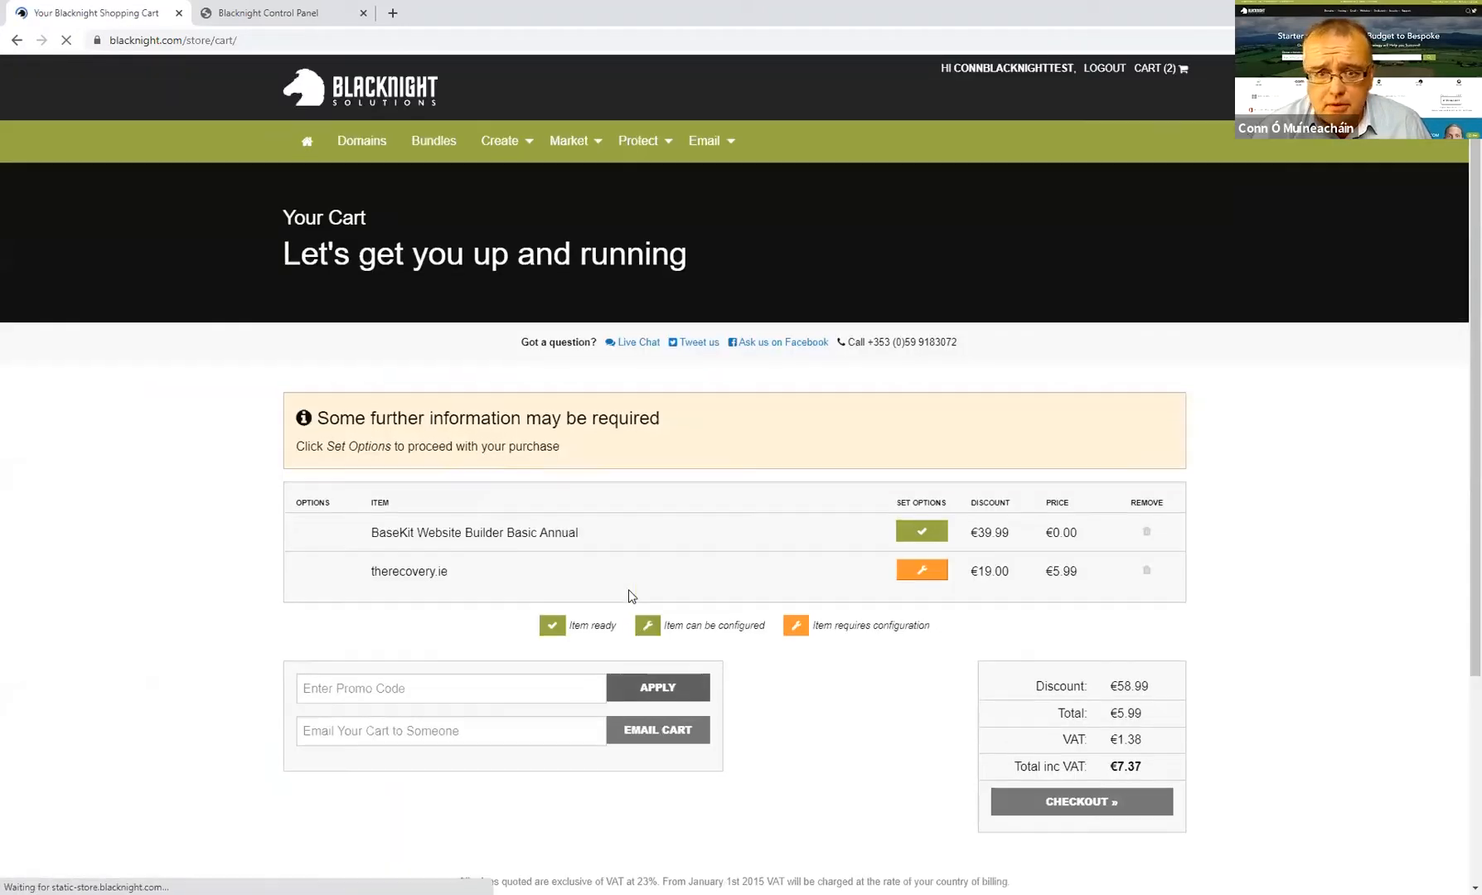
# Step: Review the cart's website builder plan, the therecovery.ie domain entry and the order totals
pyautogui.scroll(-2, 1082, 384)
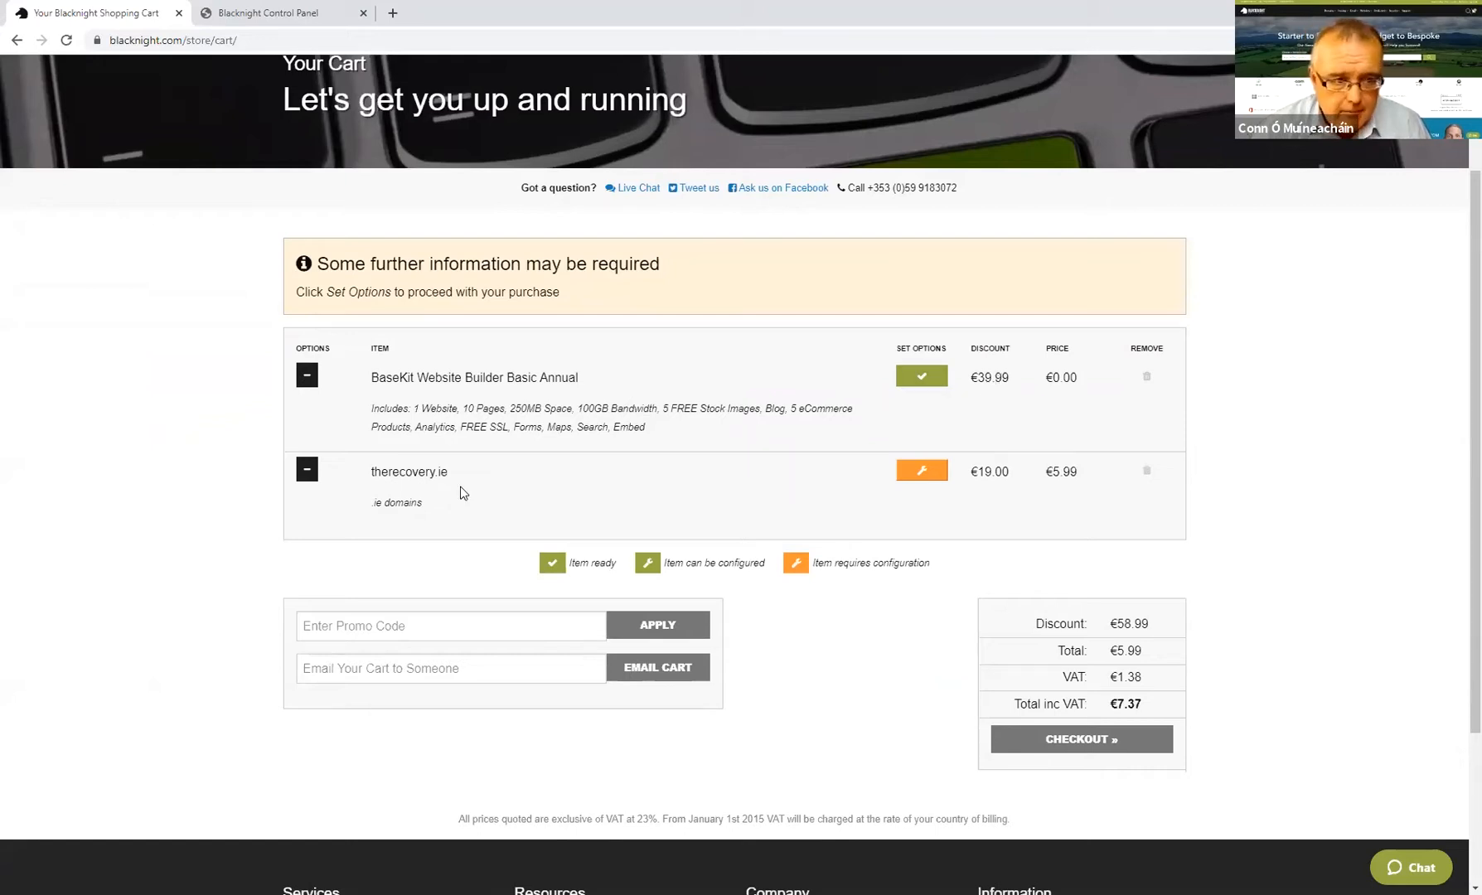
pyautogui.doubleClick(393, 471)
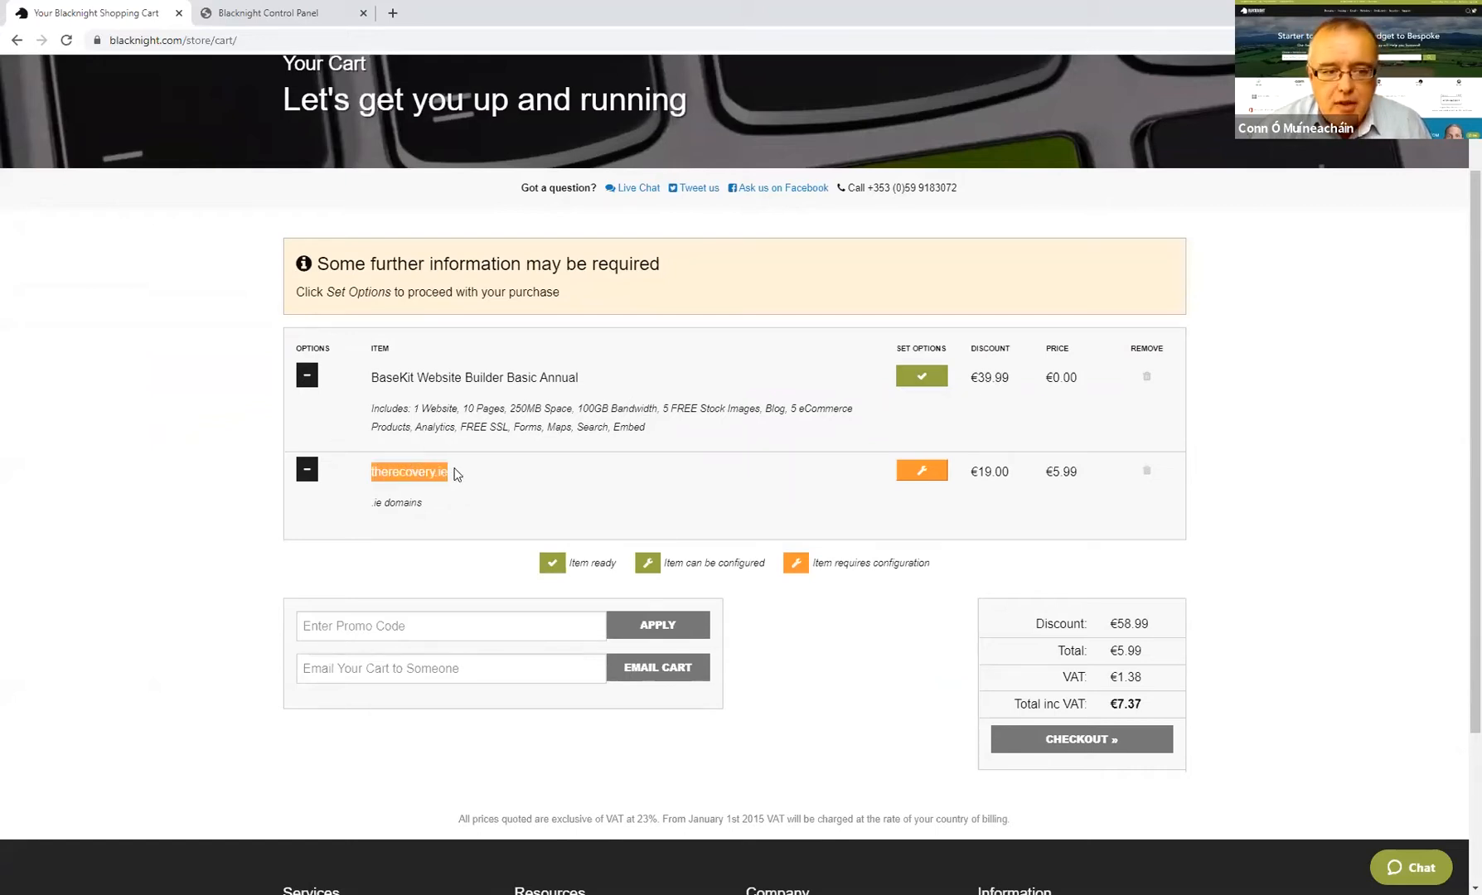
pyautogui.click(745, 507)
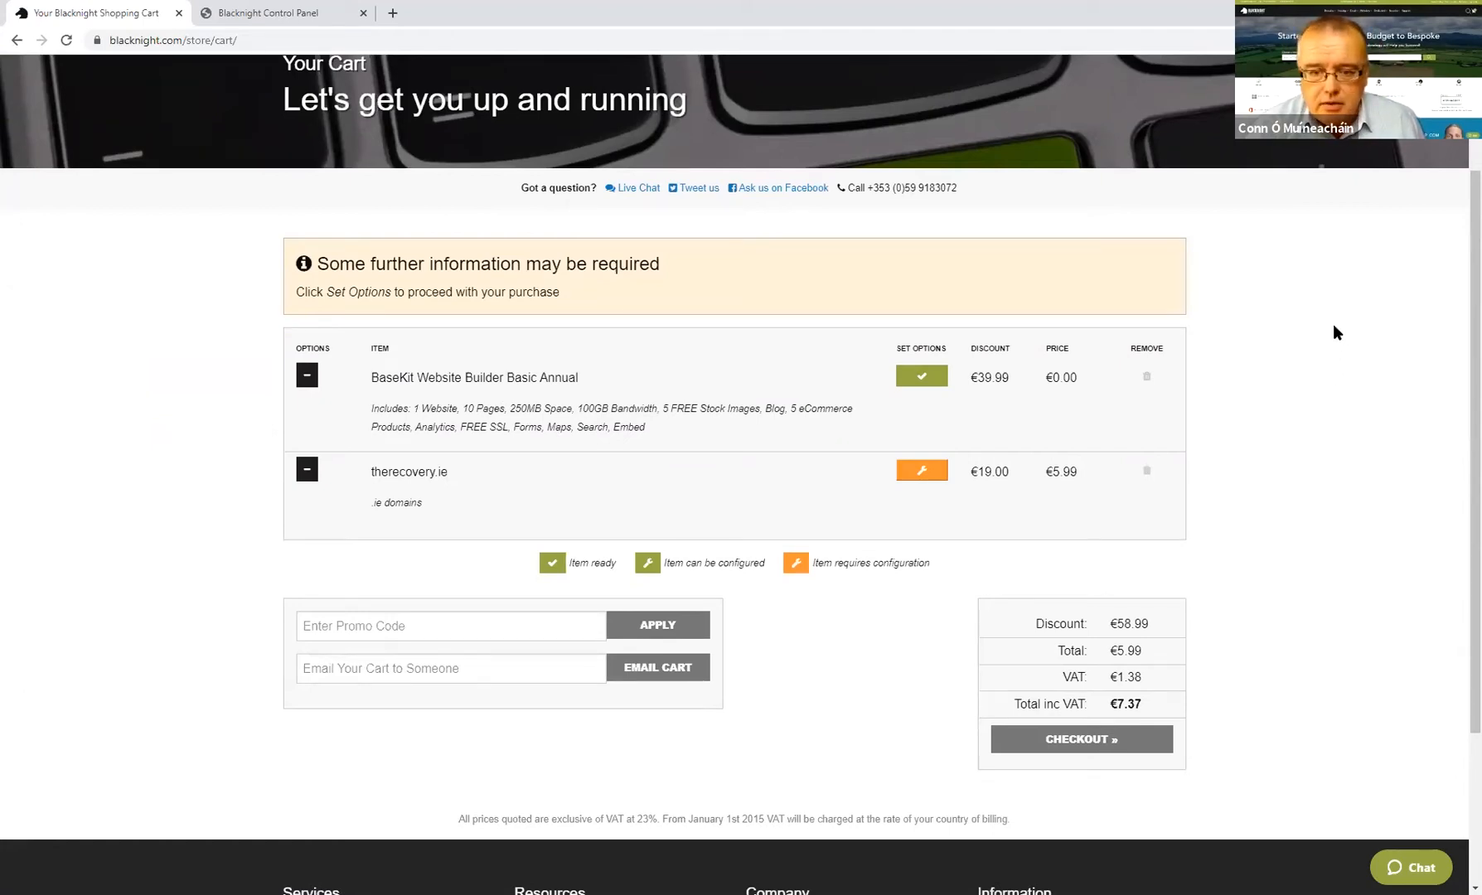
pyautogui.scroll(2, 1326, 344)
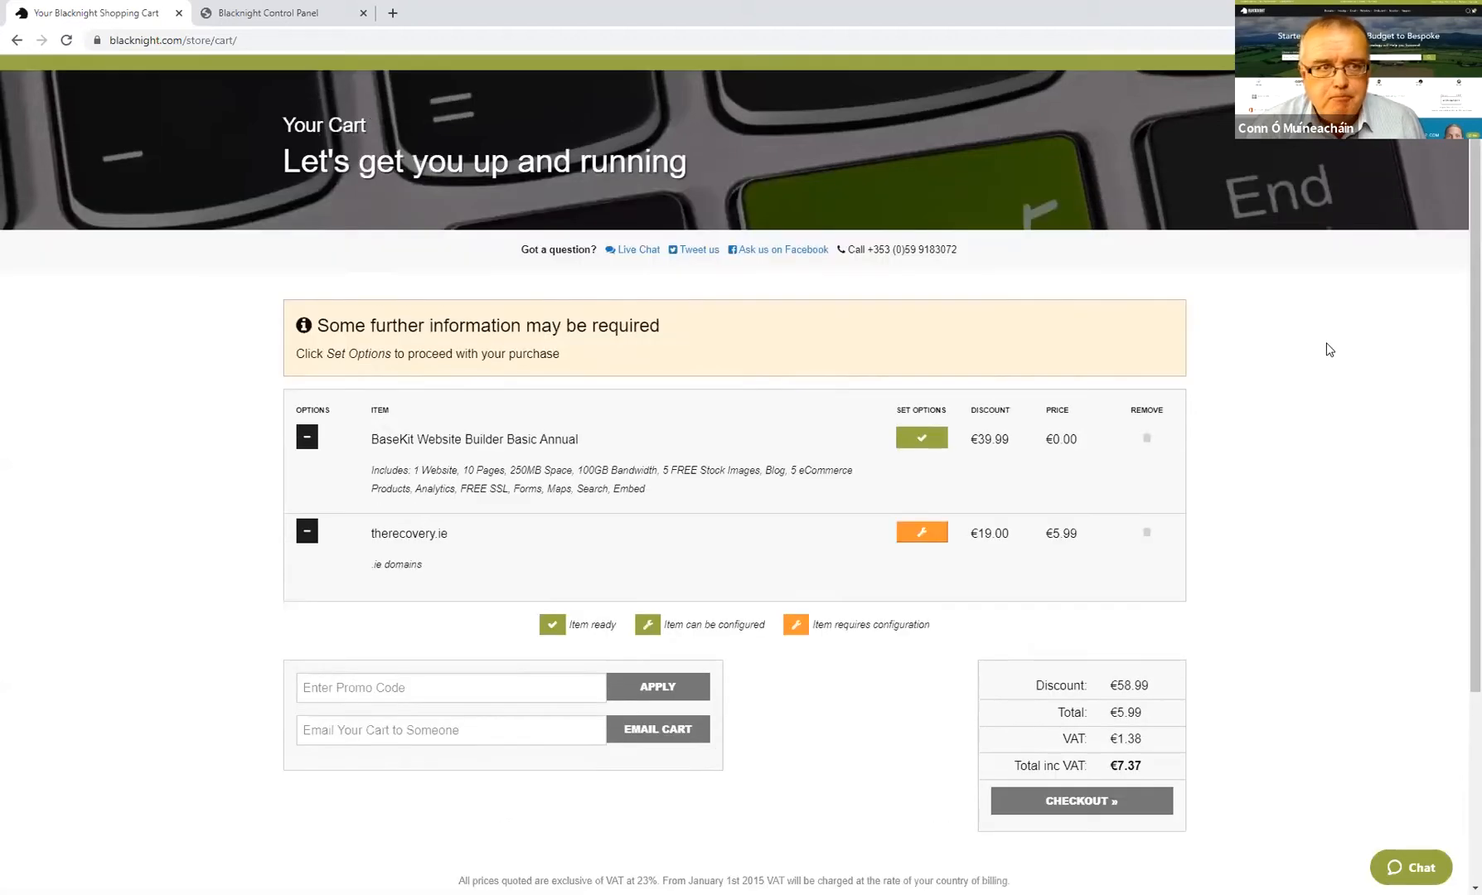
pyautogui.scroll(-3, 1232, 396)
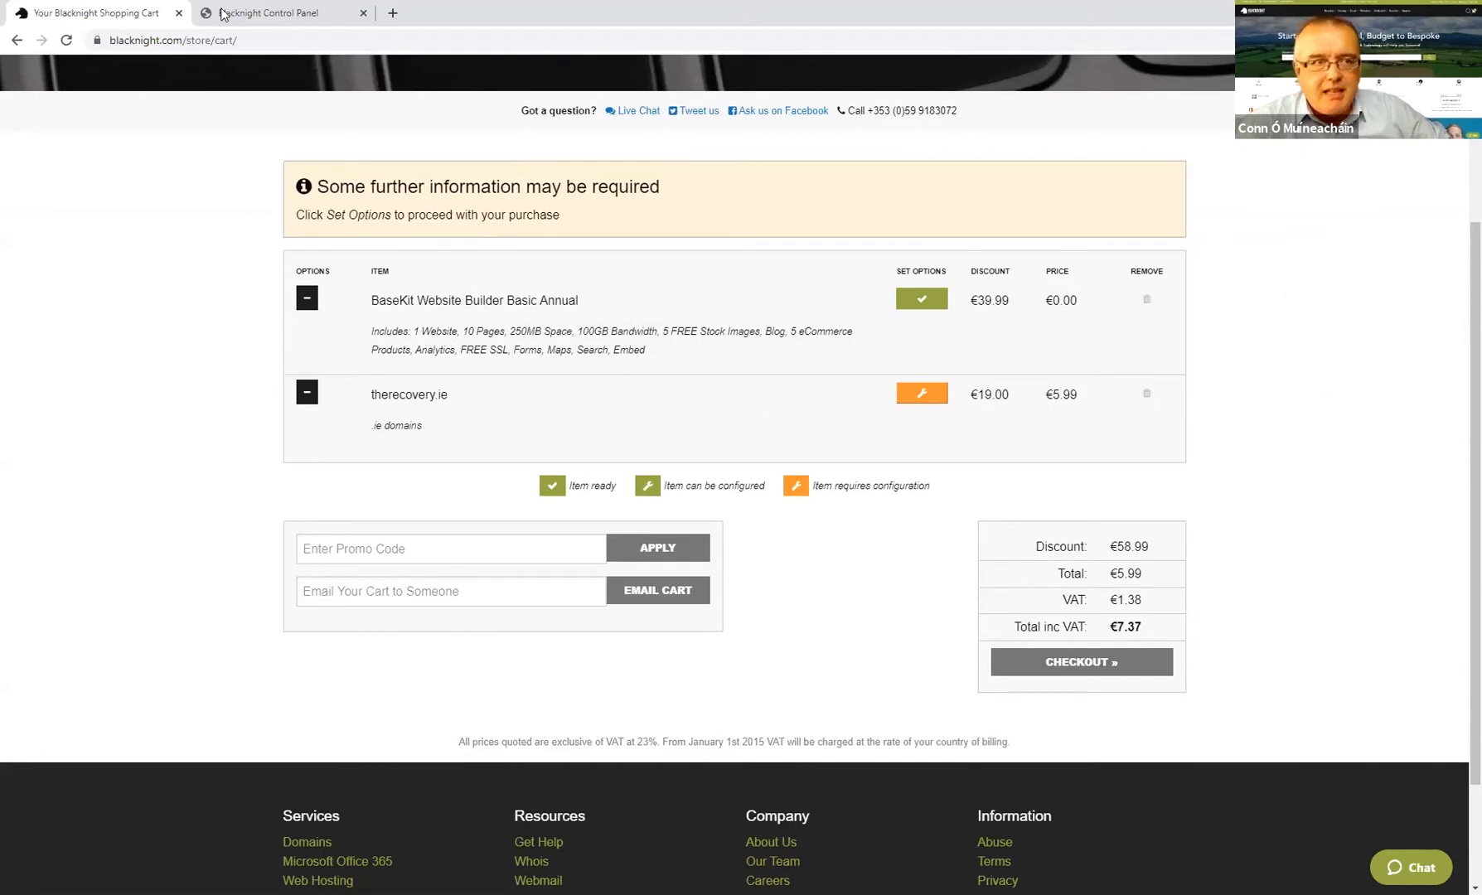
pyautogui.scroll(3, 1239, 188)
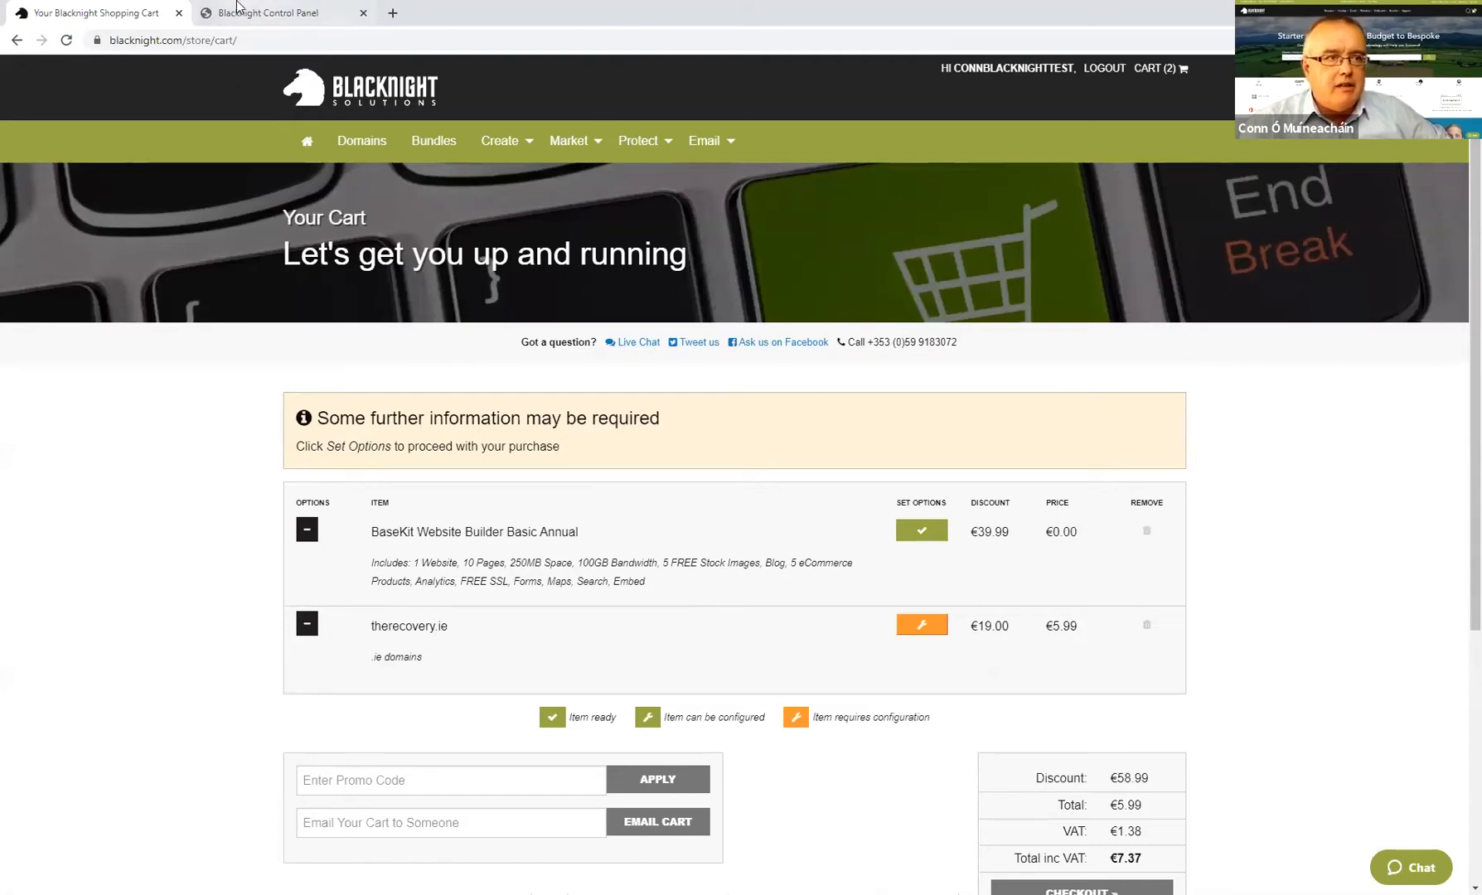
# Step: Switch to the Blacknight Control Panel, open its home page, and highlight the cp.blacknight.com part of its address
pyautogui.click(262, 13)
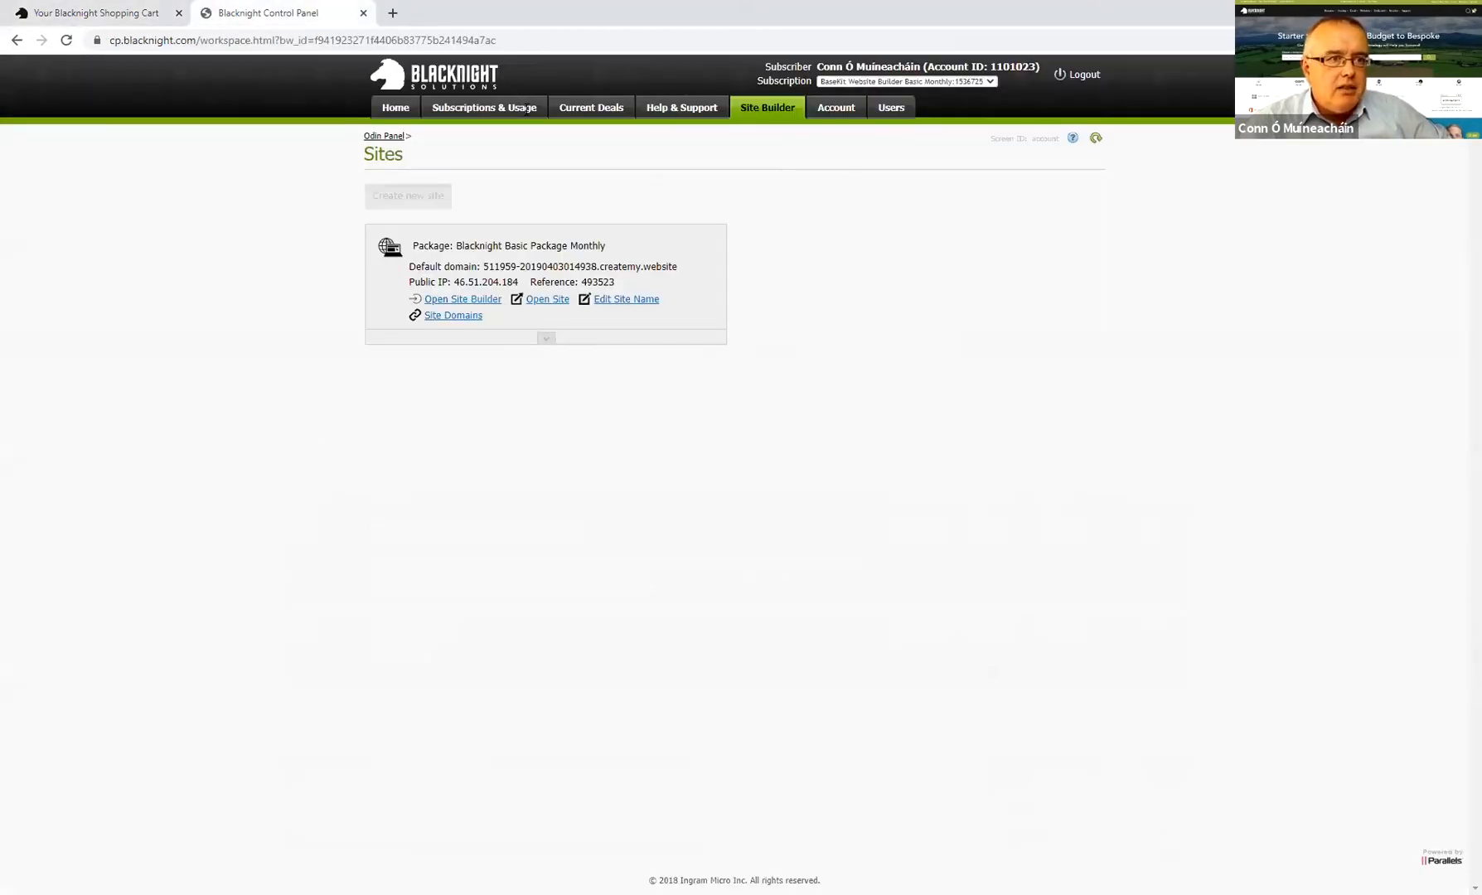
pyautogui.click(395, 108)
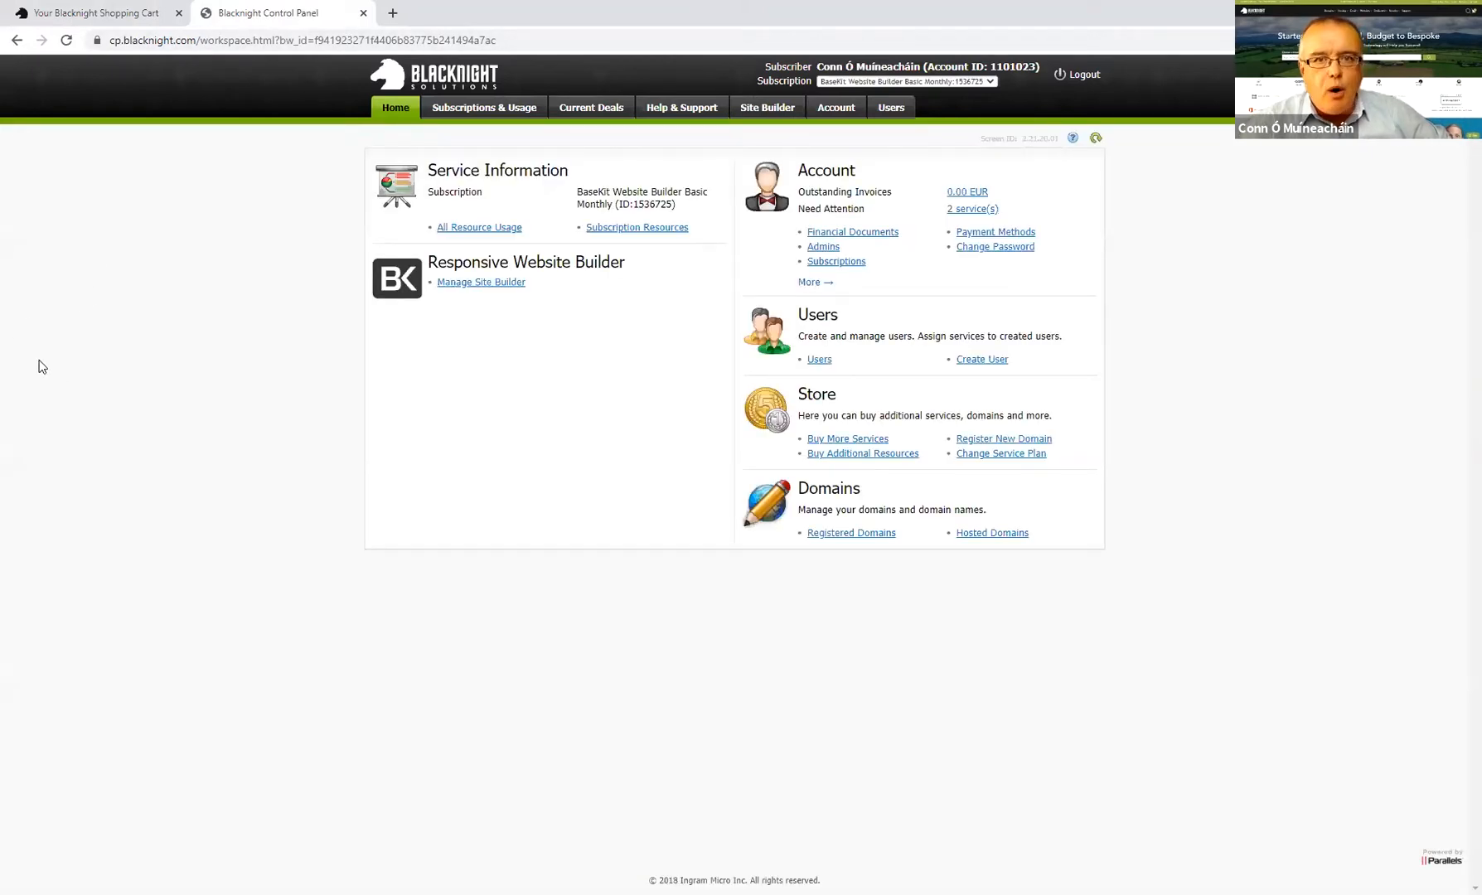
pyautogui.doubleClick(113, 39)
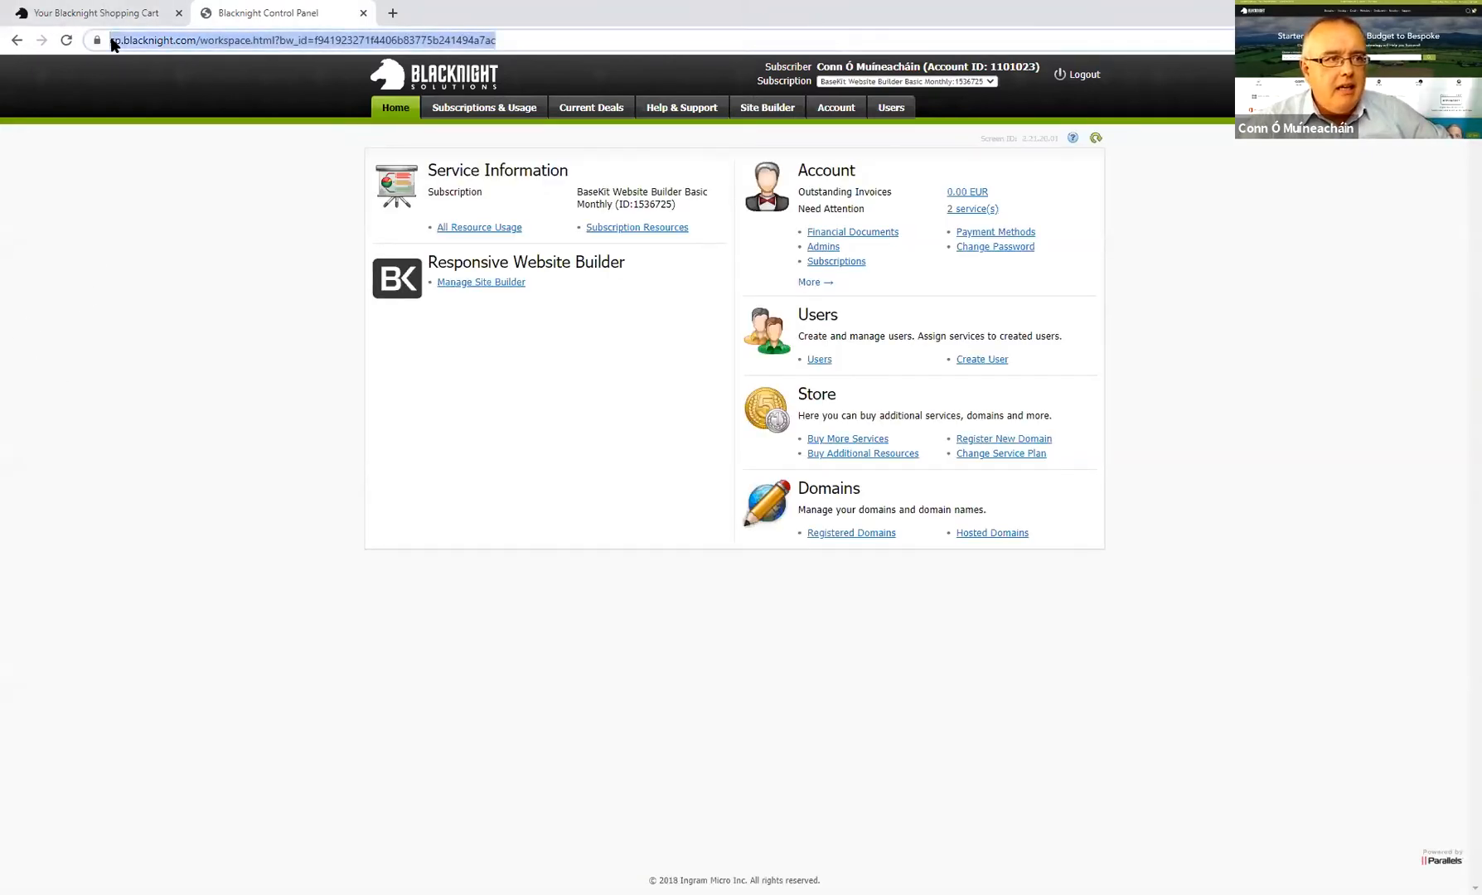
pyautogui.click(192, 39)
pyautogui.click(230, 40)
pyautogui.hotkey('ctrl', 'shift', 'Left')
pyautogui.hotkey('ctrl', 'shift', 'Left')
pyautogui.hotkey('ctrl', 'shift', 'Left')
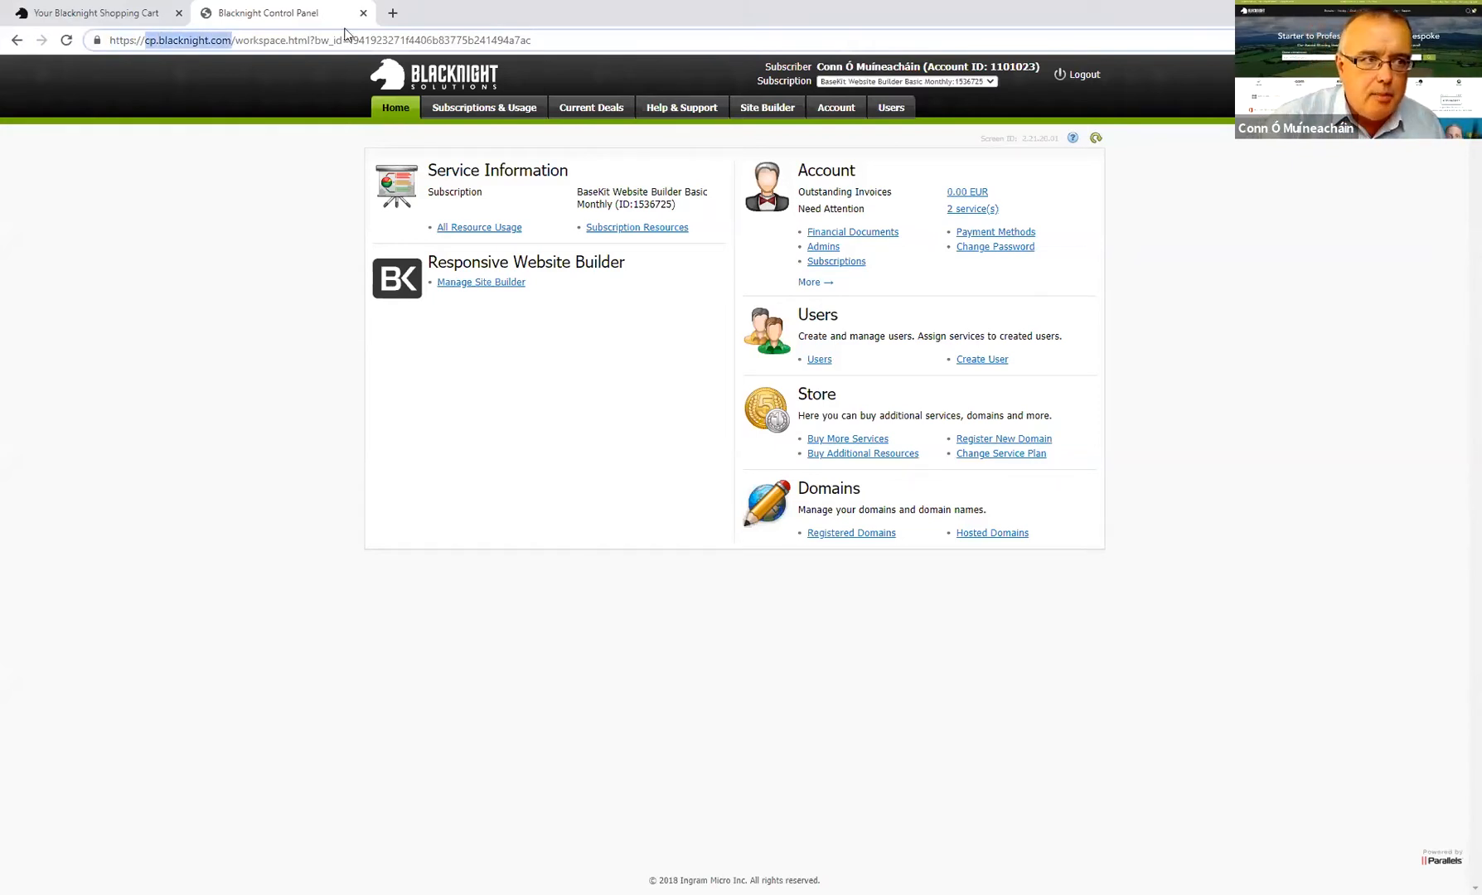
pyautogui.click(198, 578)
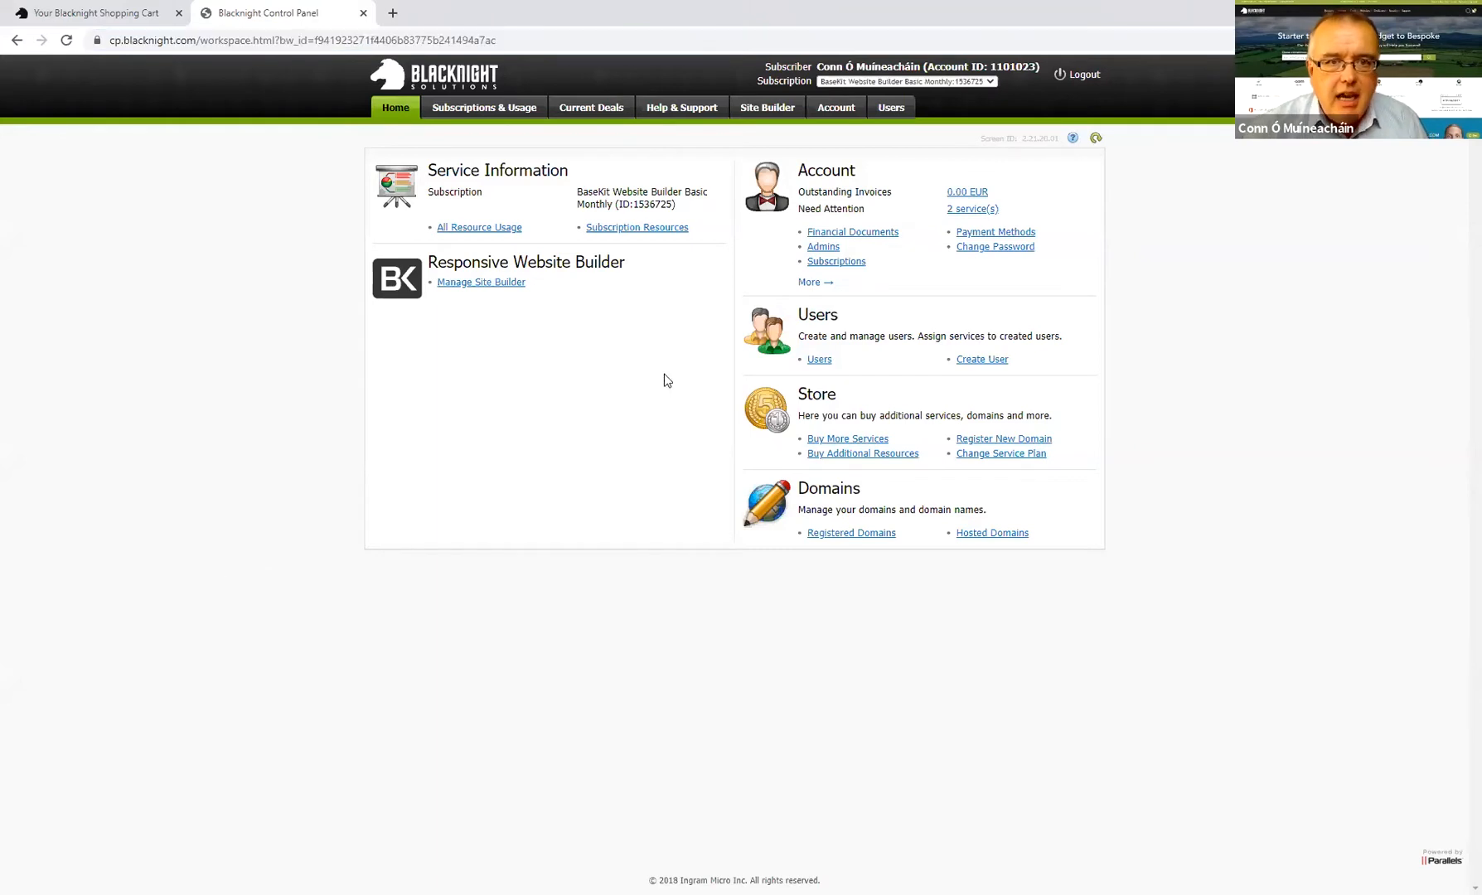
# Step: Choose the active BaseKit Website Builder Basic Monthly subscription and open its site builder management
pyautogui.click(868, 82)
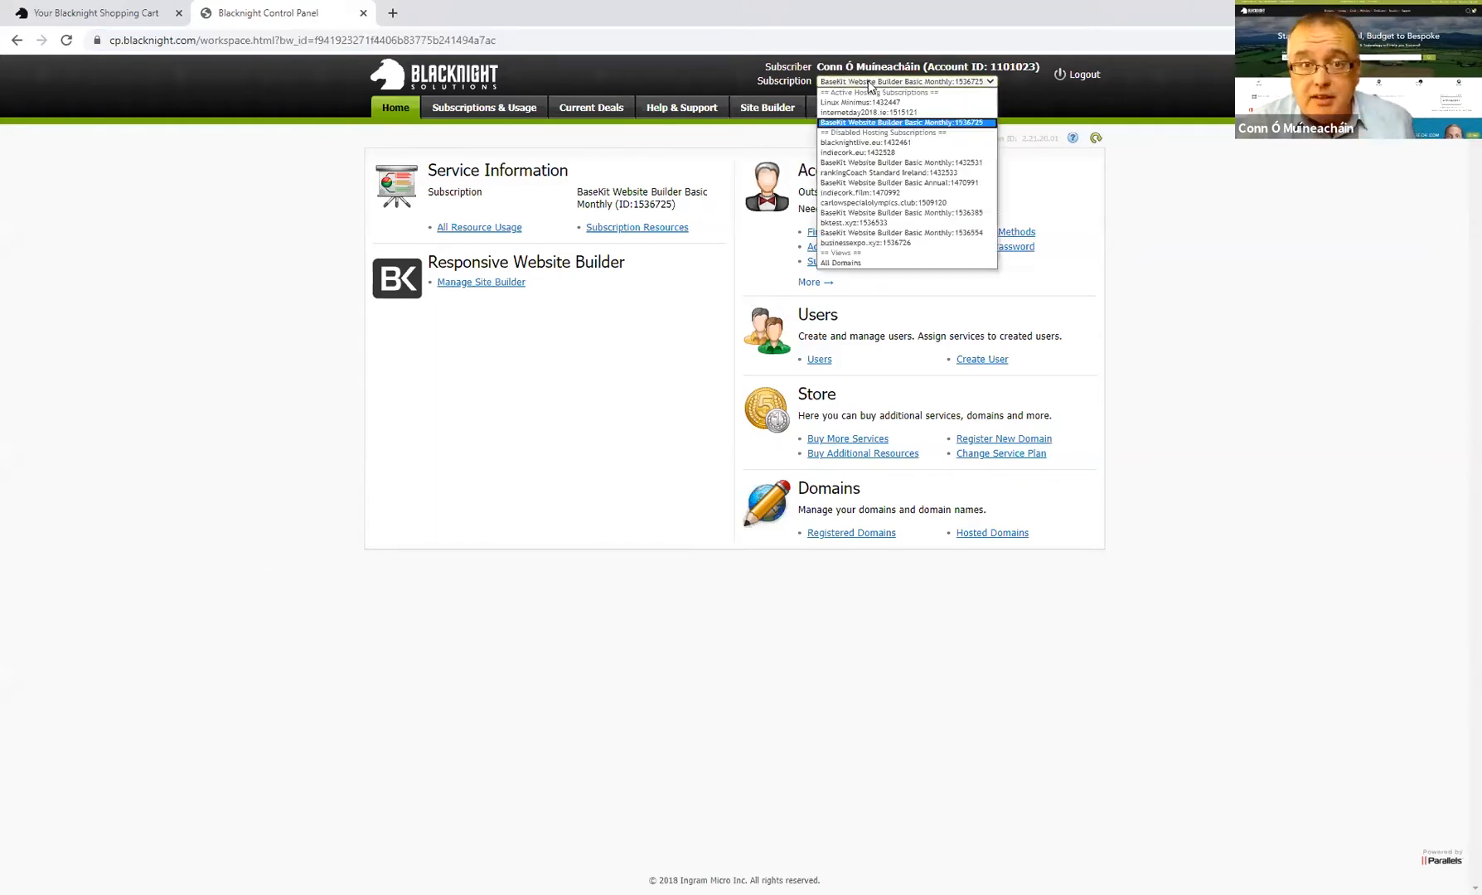
pyautogui.click(934, 124)
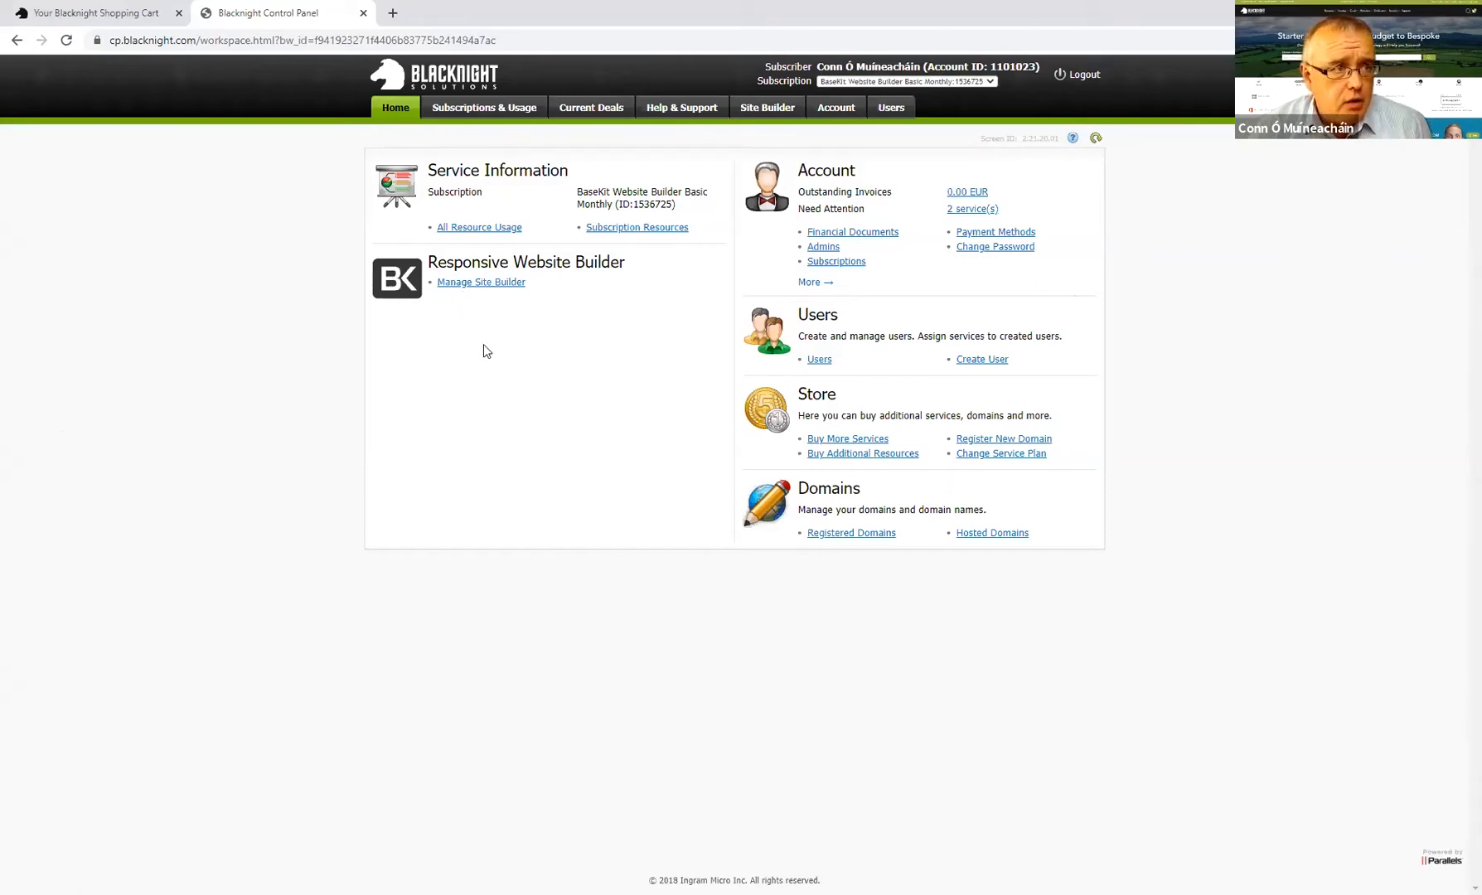
pyautogui.click(478, 285)
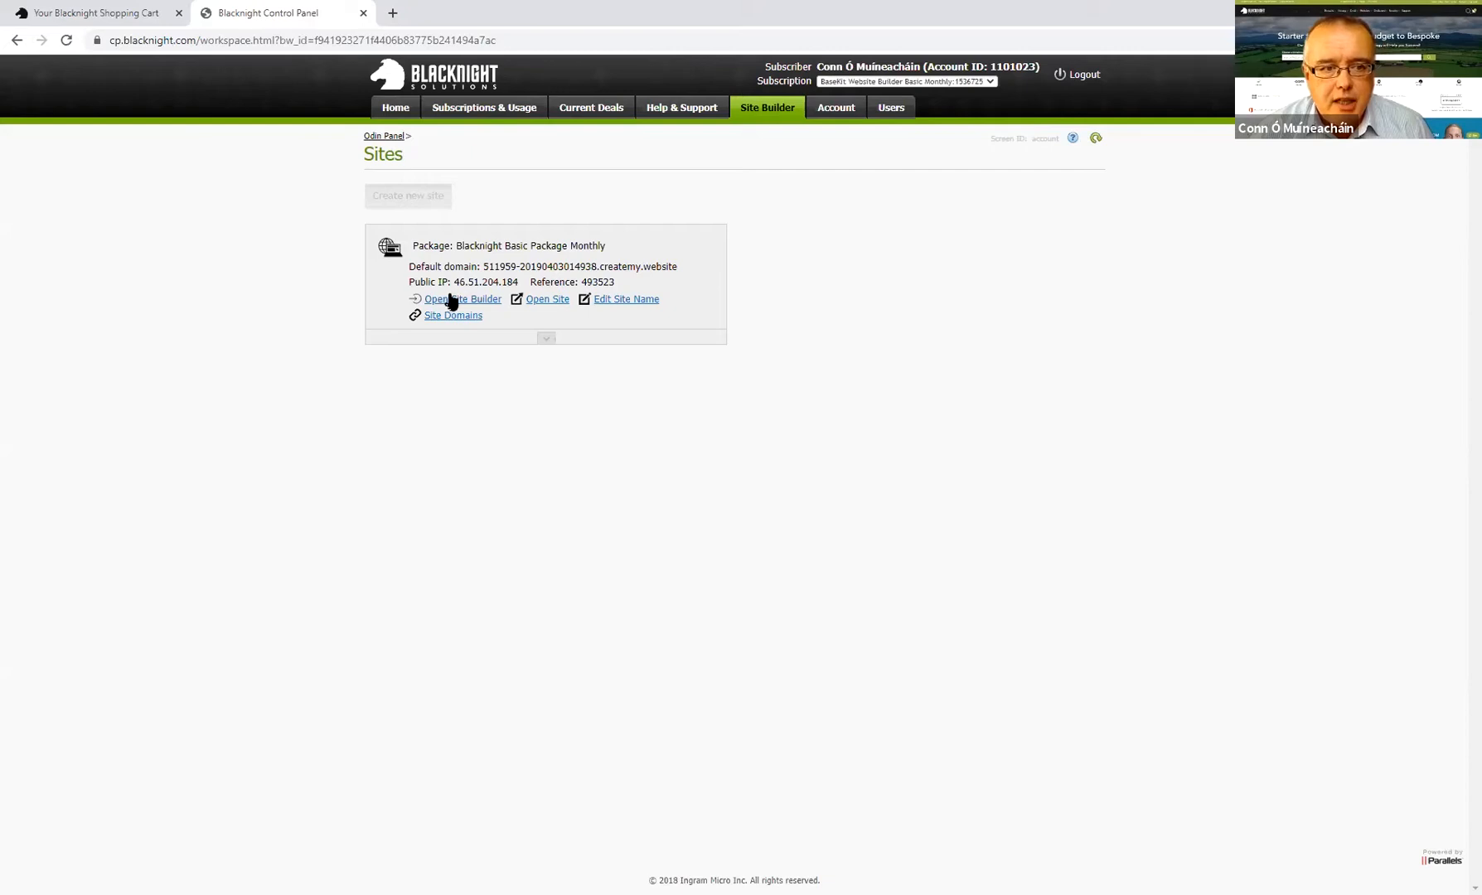
# Step: Set the site's friendly name to "Blacknight siteBuilder Demonstration" and save it
pyautogui.click(635, 302)
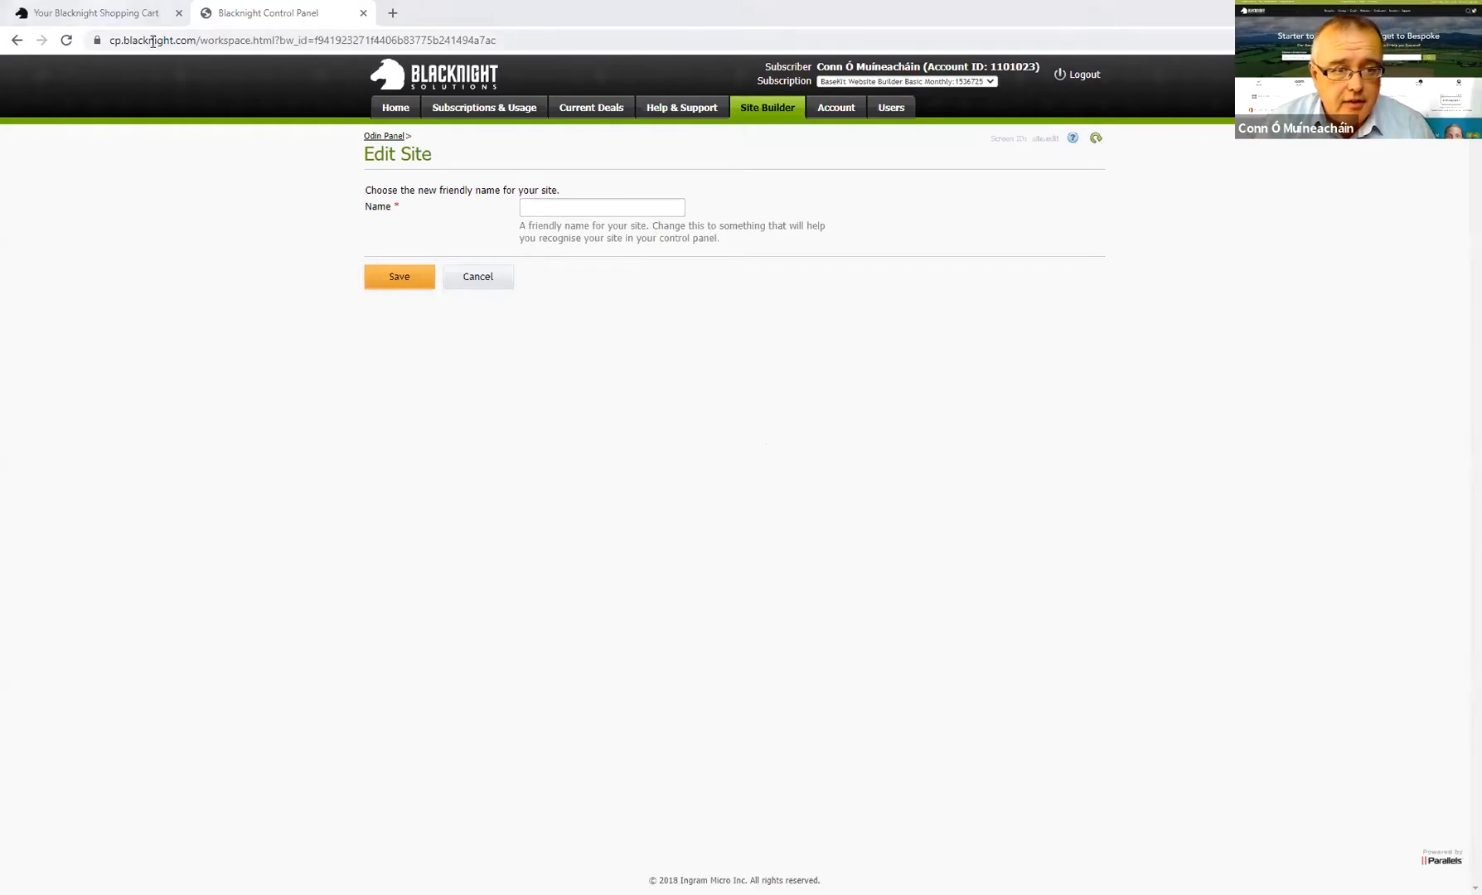
pyautogui.click(541, 201)
pyautogui.write('Blacknight siteBuilder Demonstration')
pyautogui.click(394, 280)
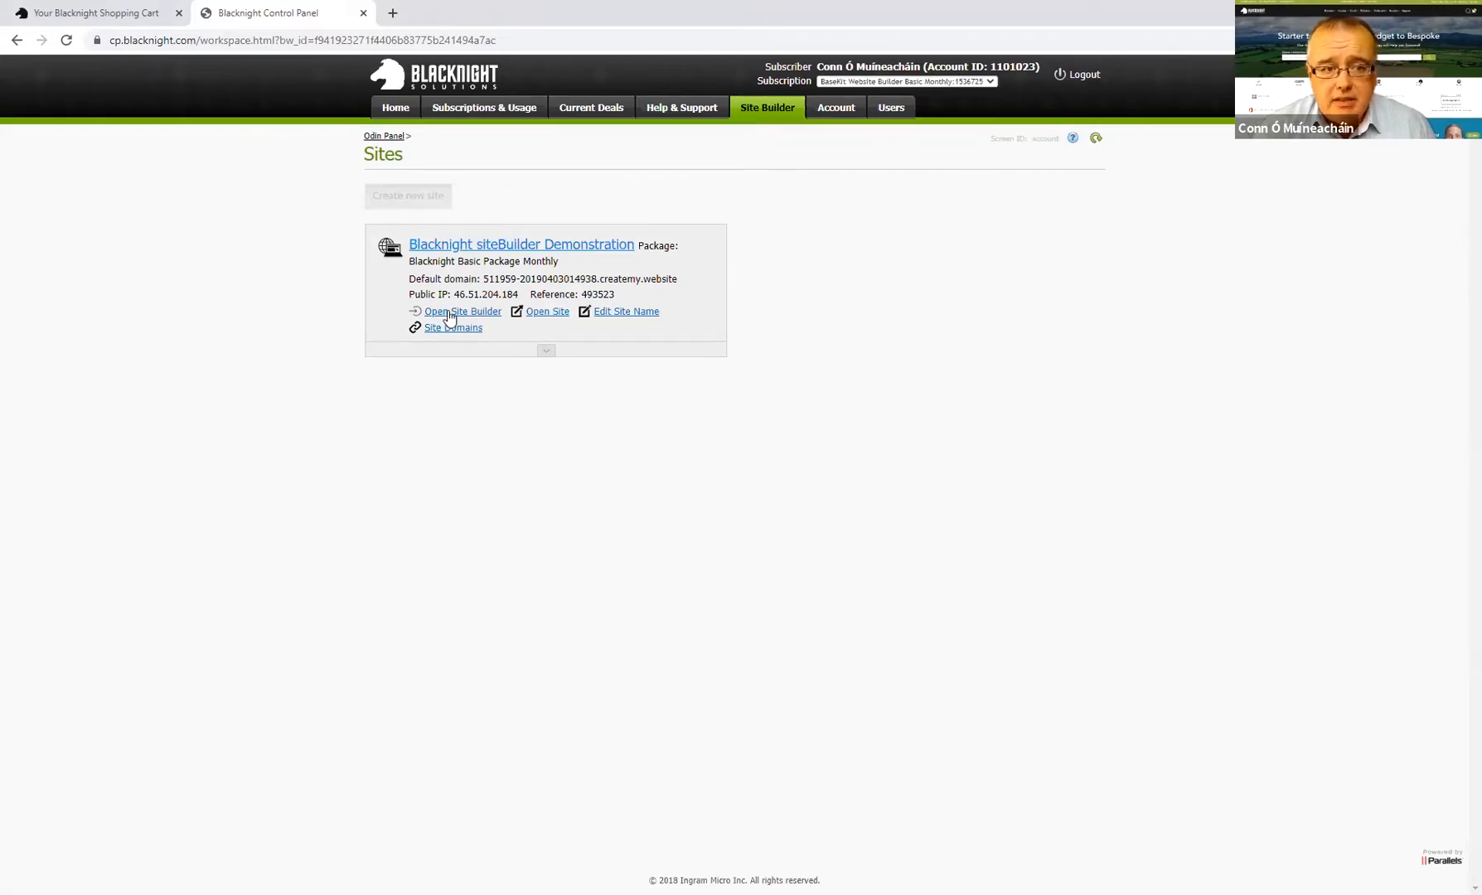
# Step: Open the Blacknight siteBuilder Demonstration site in the site editor and look over its home page
pyautogui.click(479, 315)
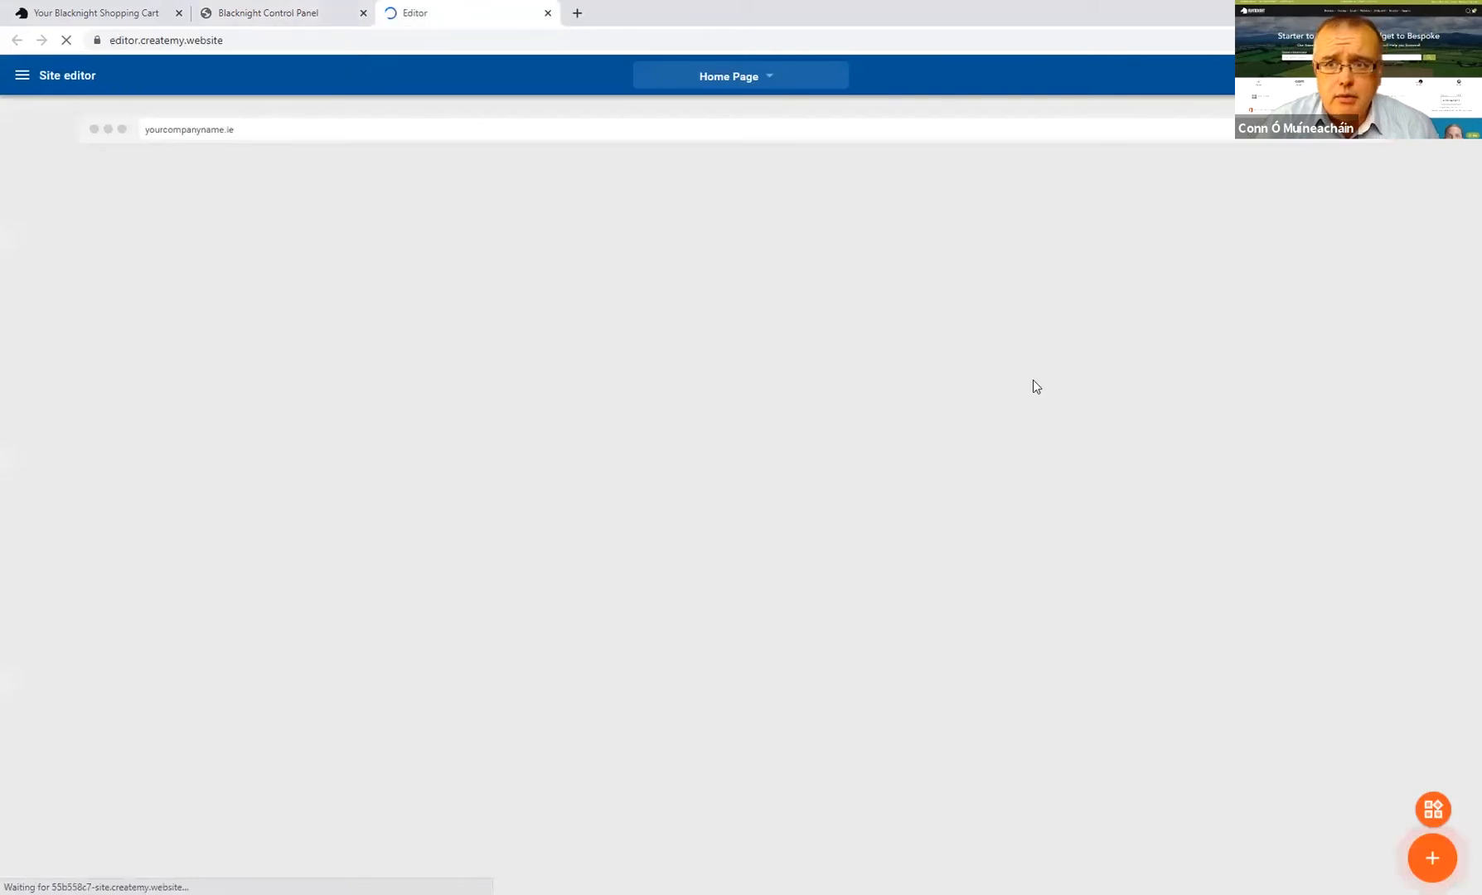
pyautogui.scroll(-3, 1071, 540)
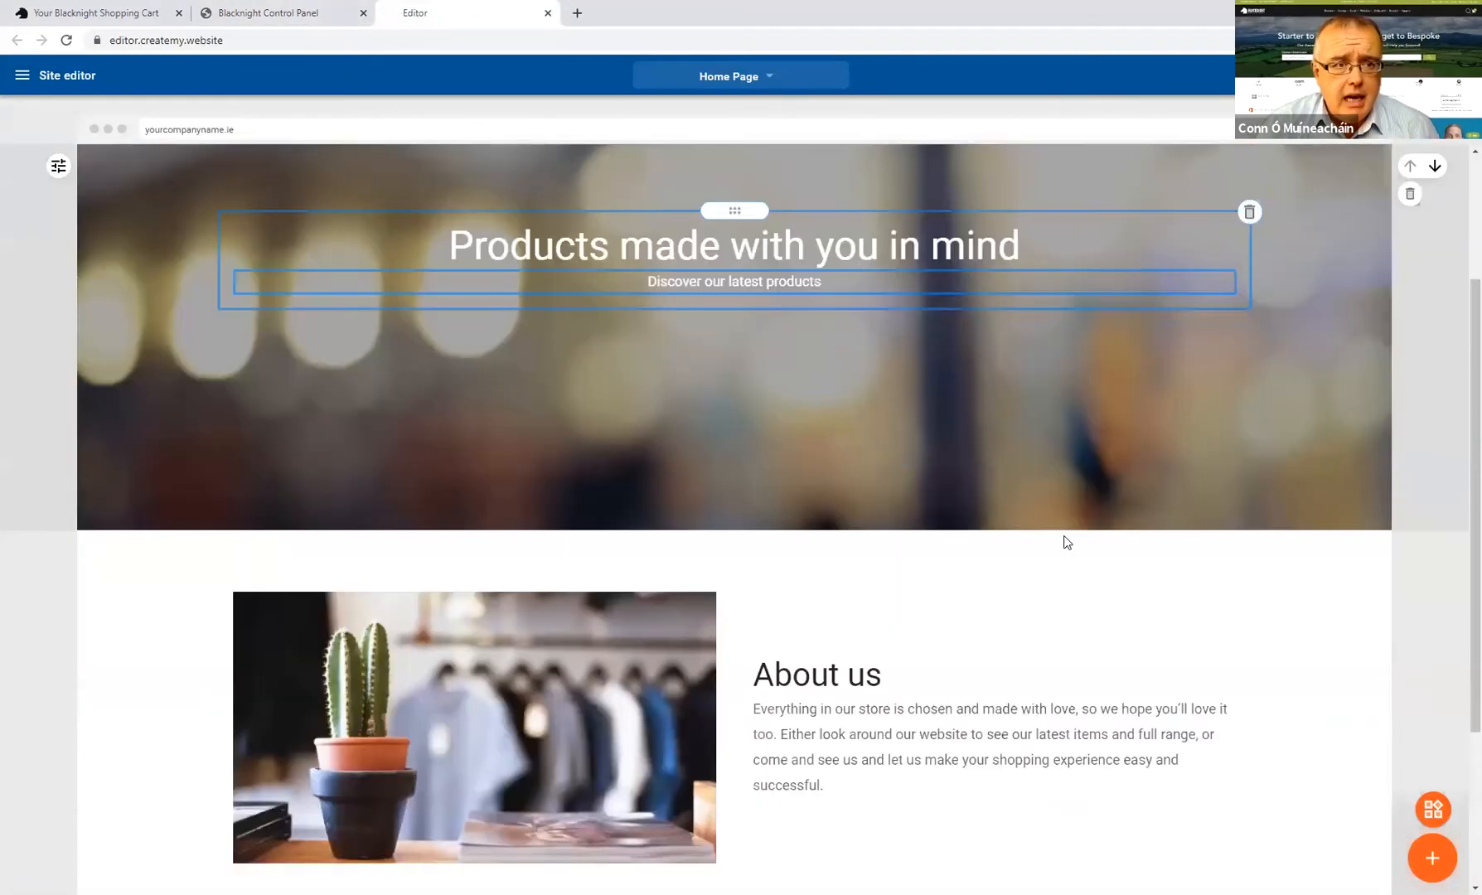
# Step: Reset the existing site from the site settings and accept the permanent loss of its content to start again
pyautogui.scroll(-3, 181, 278)
pyautogui.scroll(6, 181, 274)
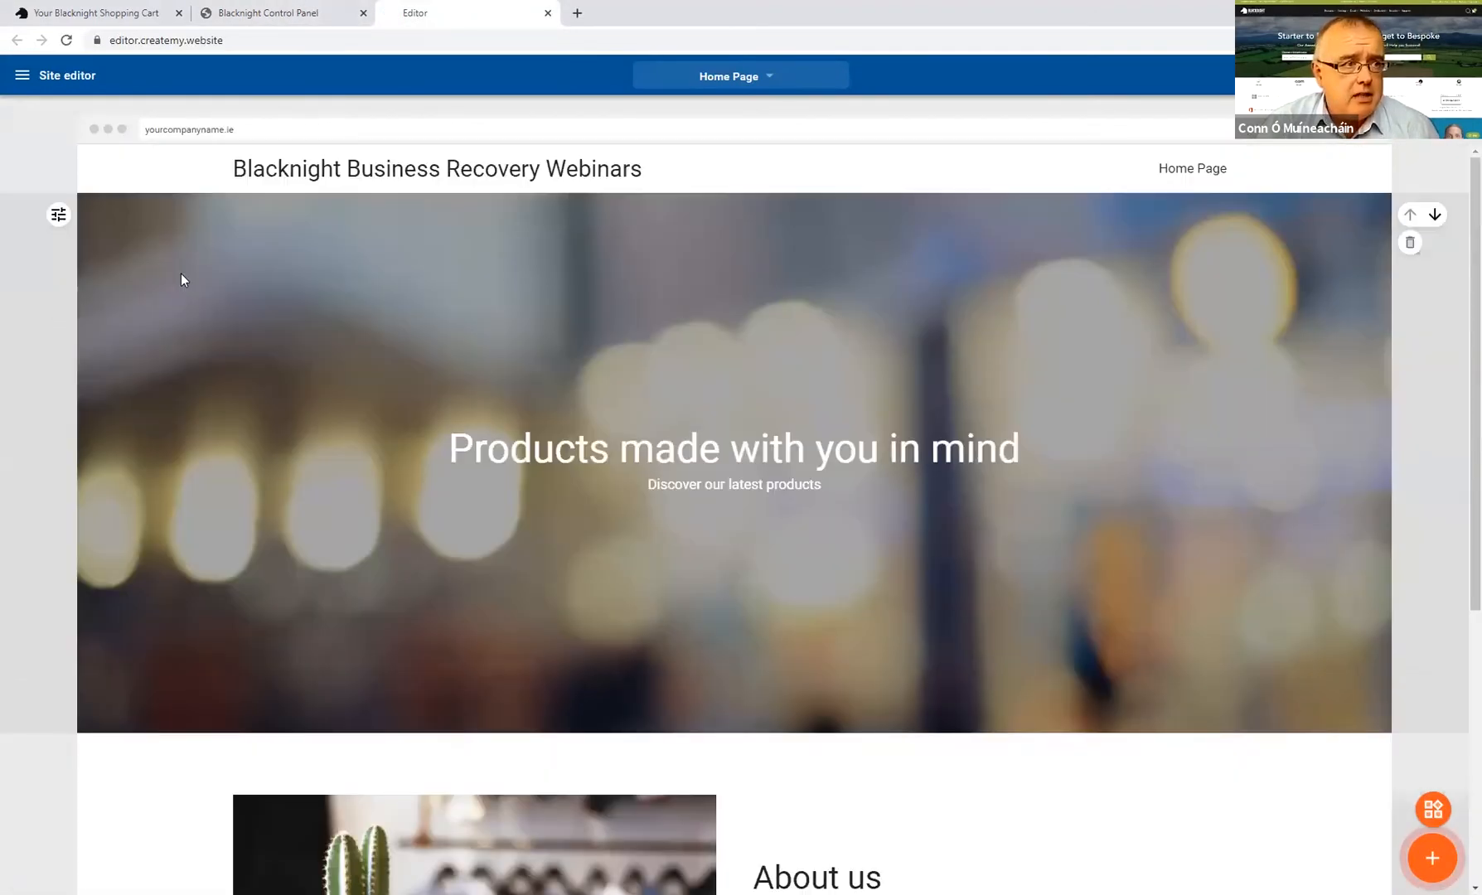
pyautogui.click(21, 75)
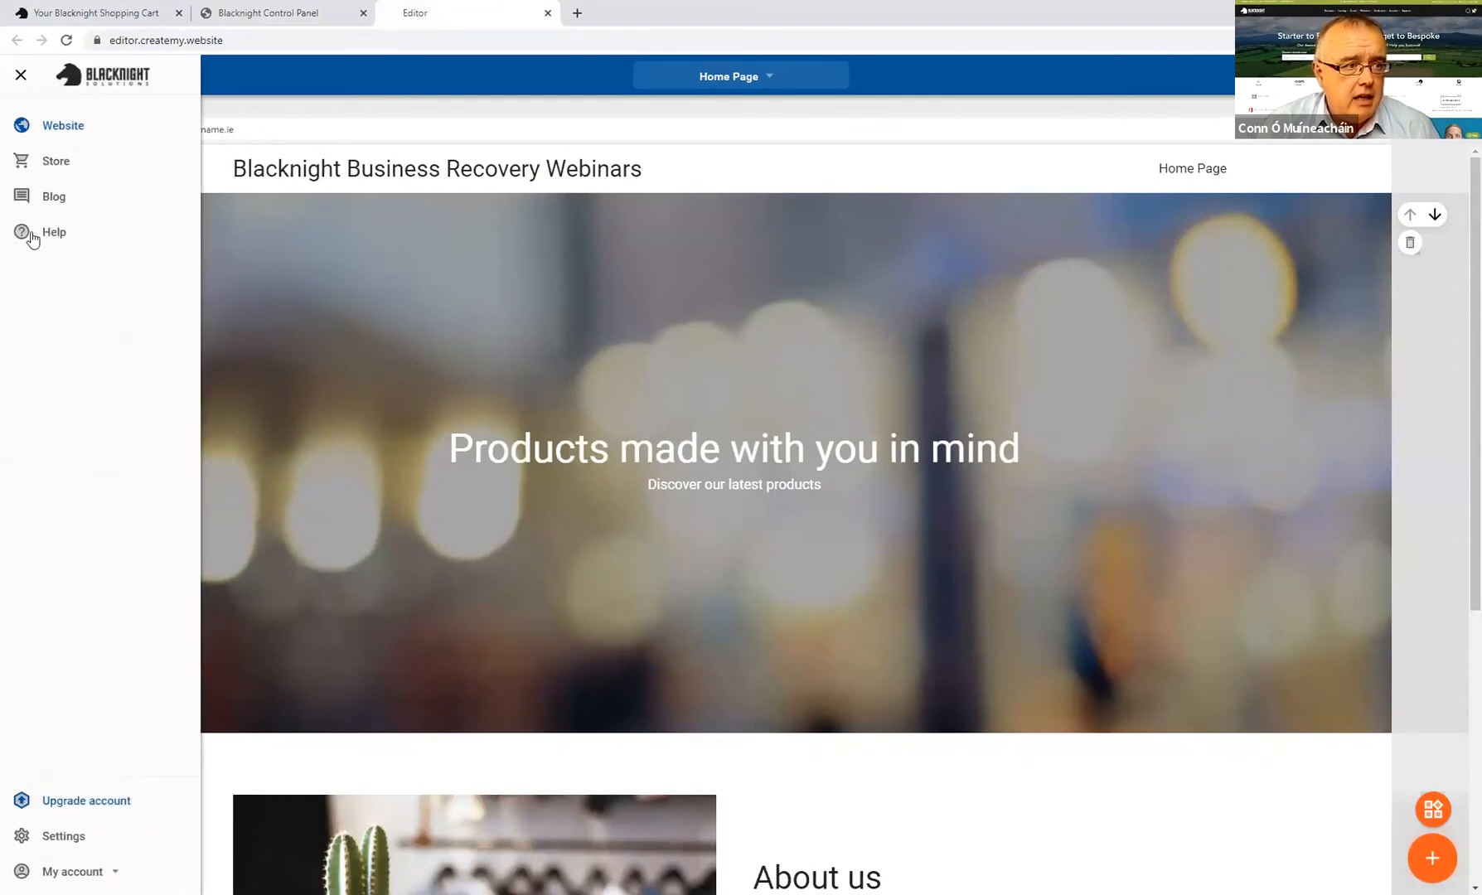
pyautogui.click(55, 837)
pyautogui.click(810, 737)
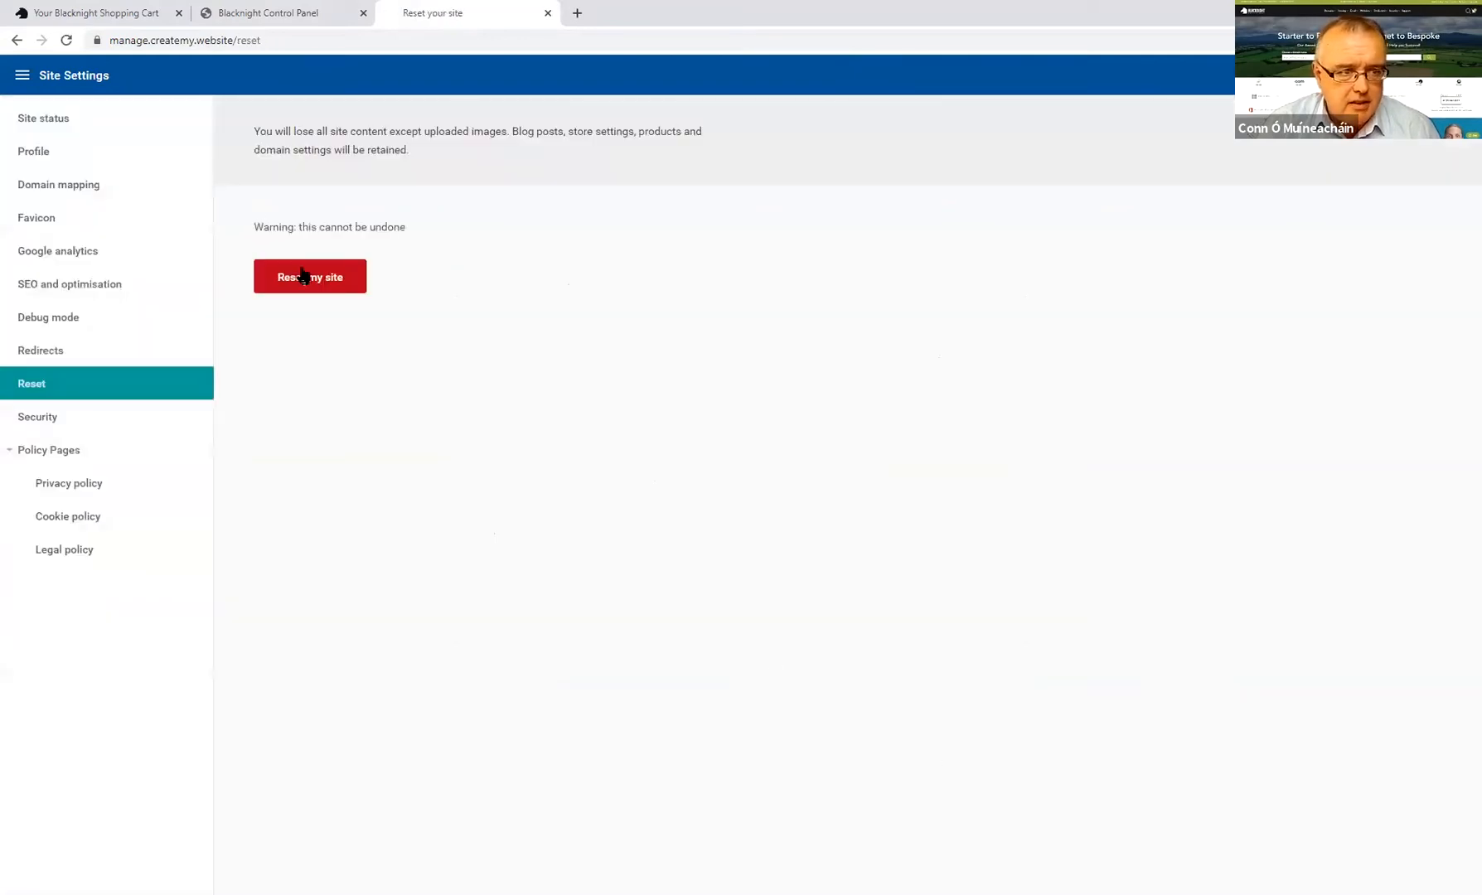
pyautogui.click(304, 281)
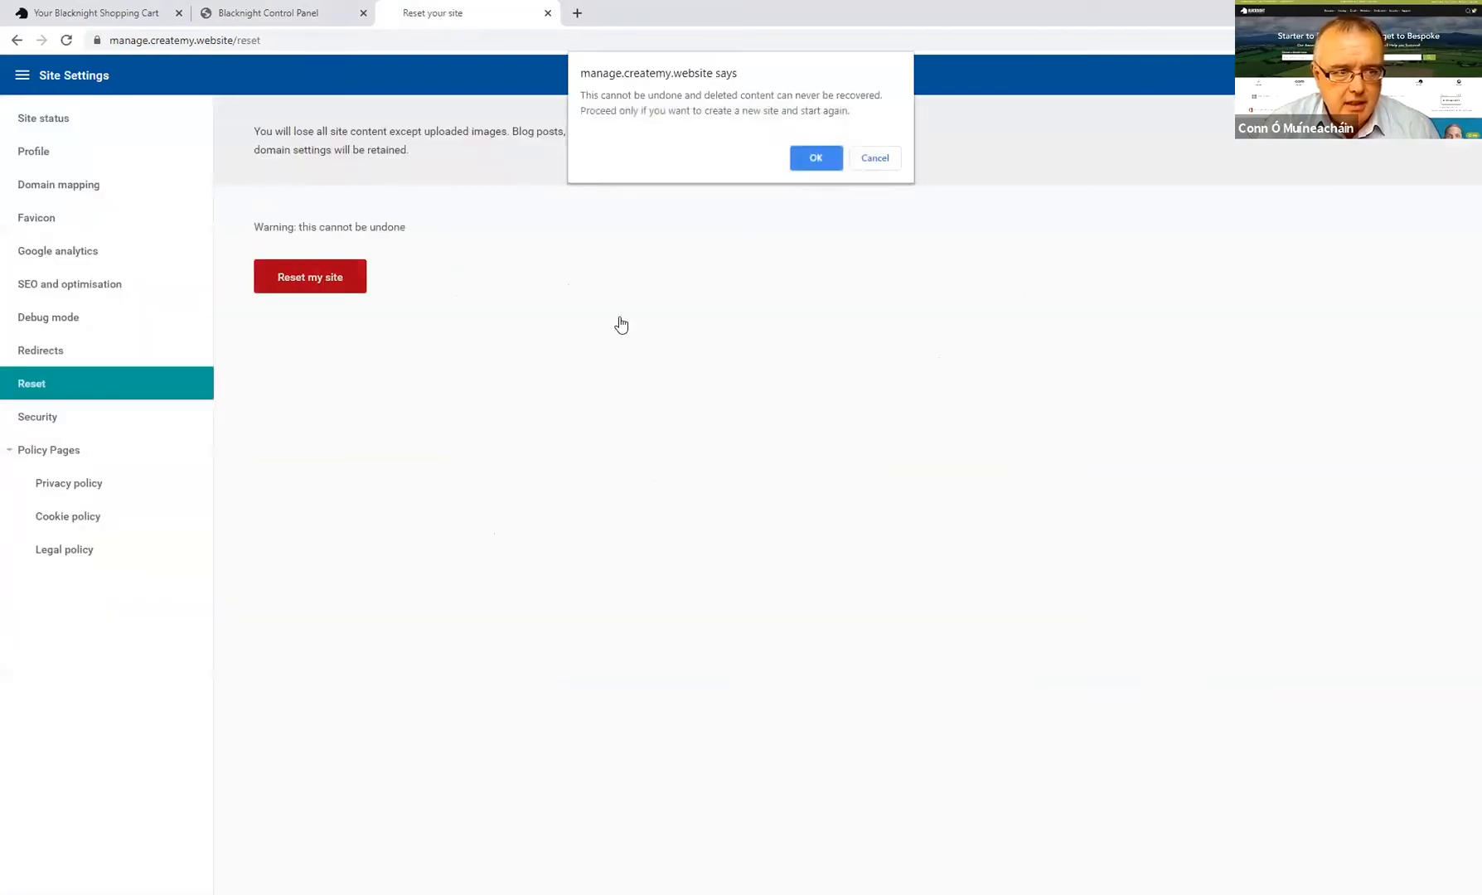
pyautogui.click(815, 159)
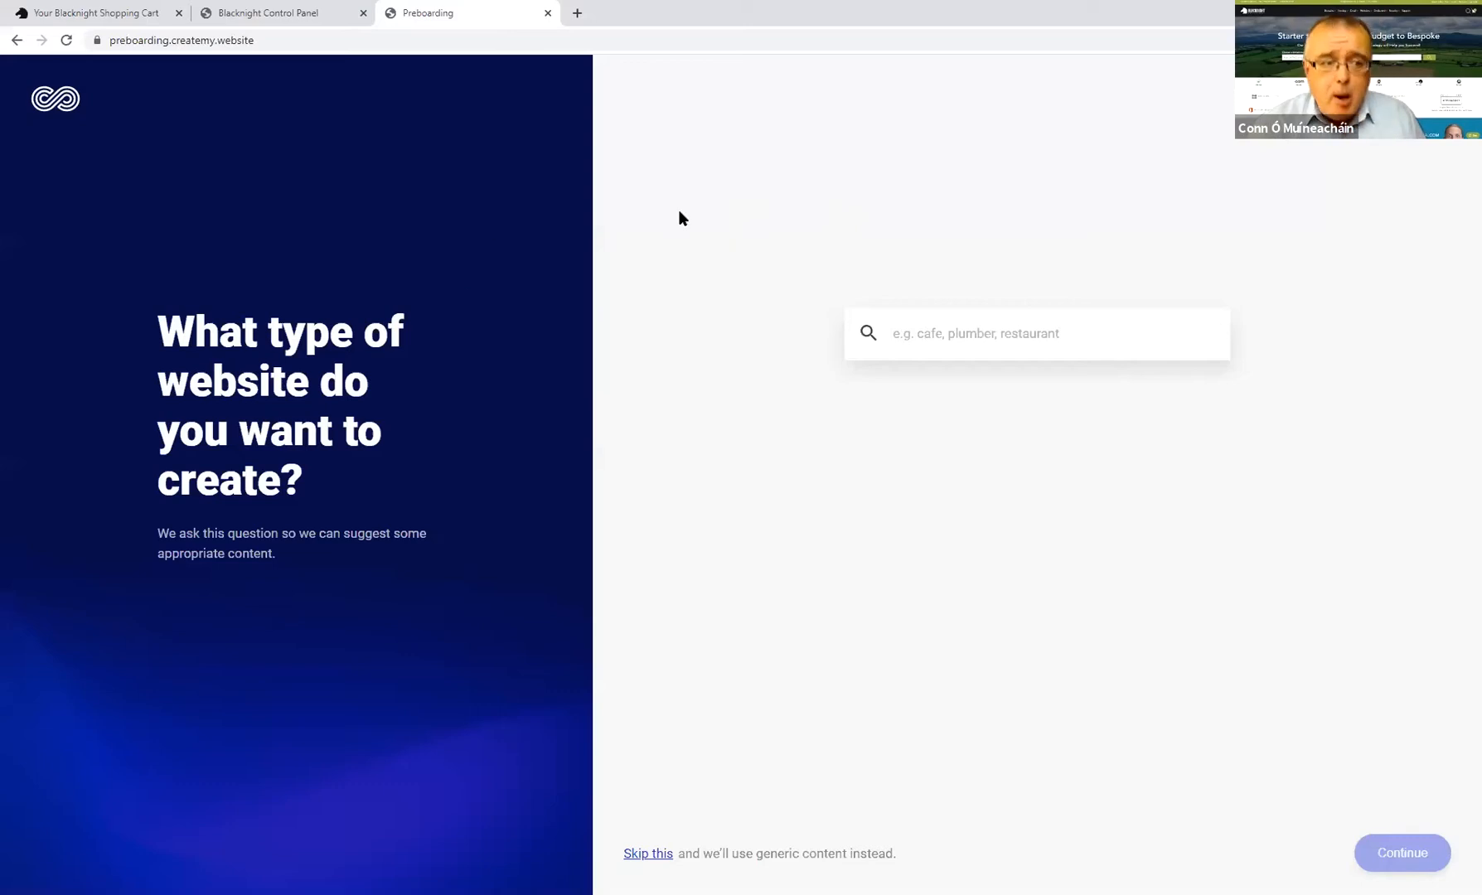
# Step: Set the type of website to create to Store and continue
pyautogui.click(990, 334)
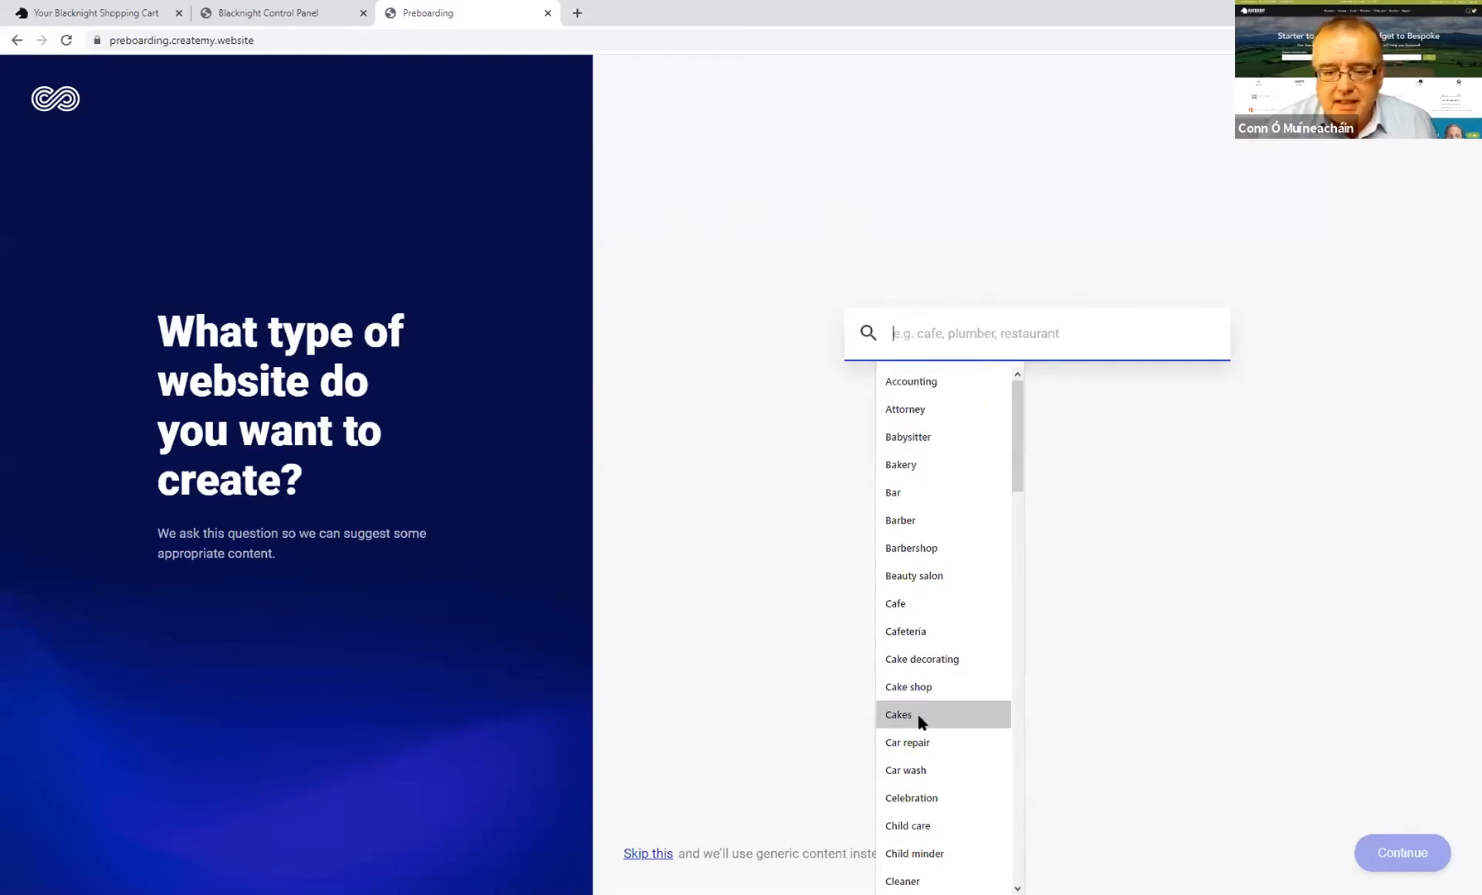
pyautogui.scroll(-5, 932, 754)
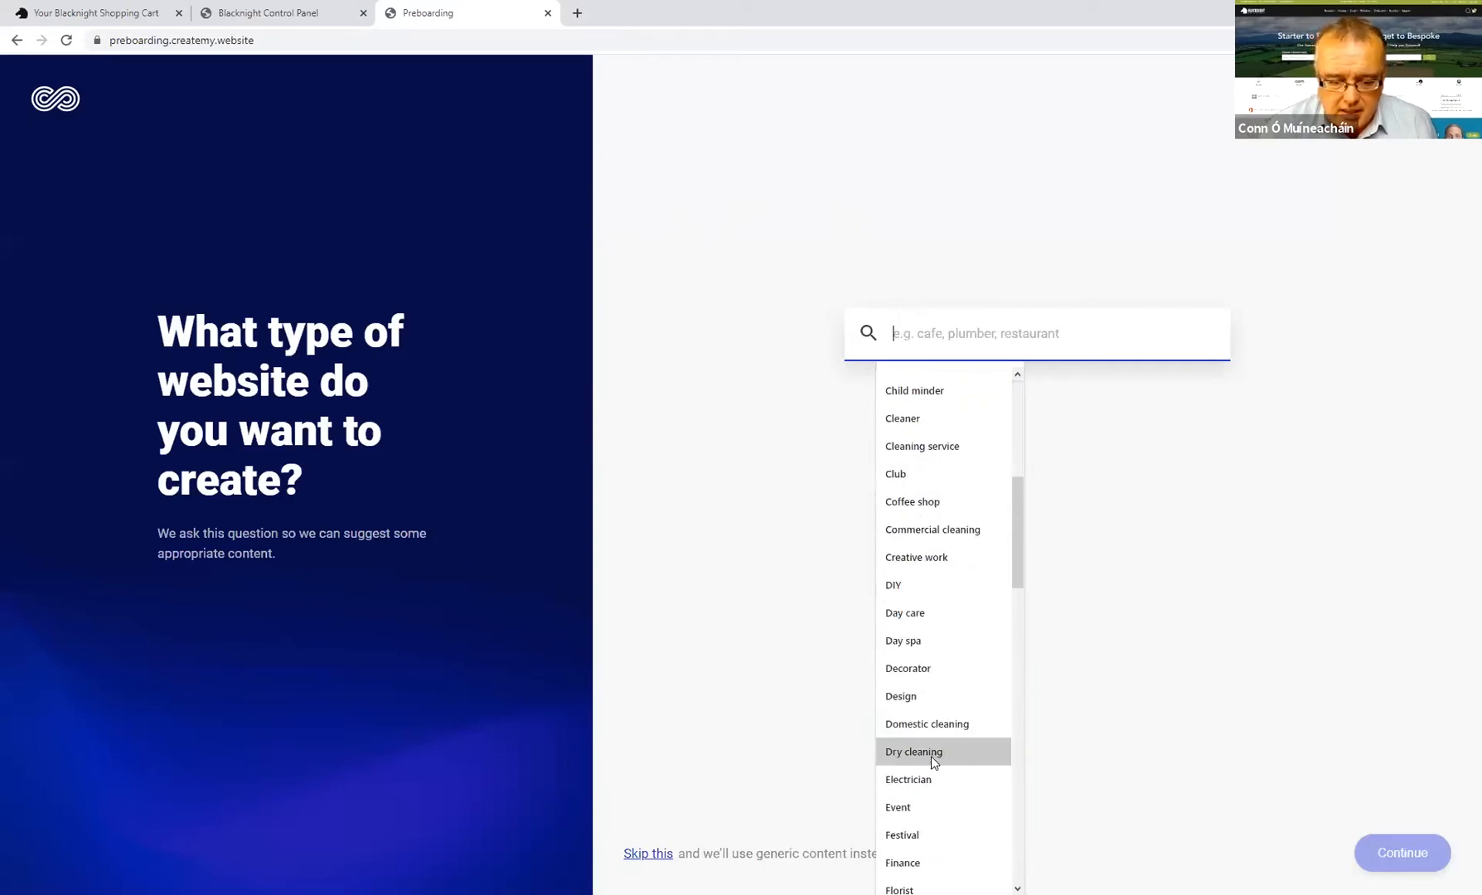
pyautogui.scroll(-10, 931, 755)
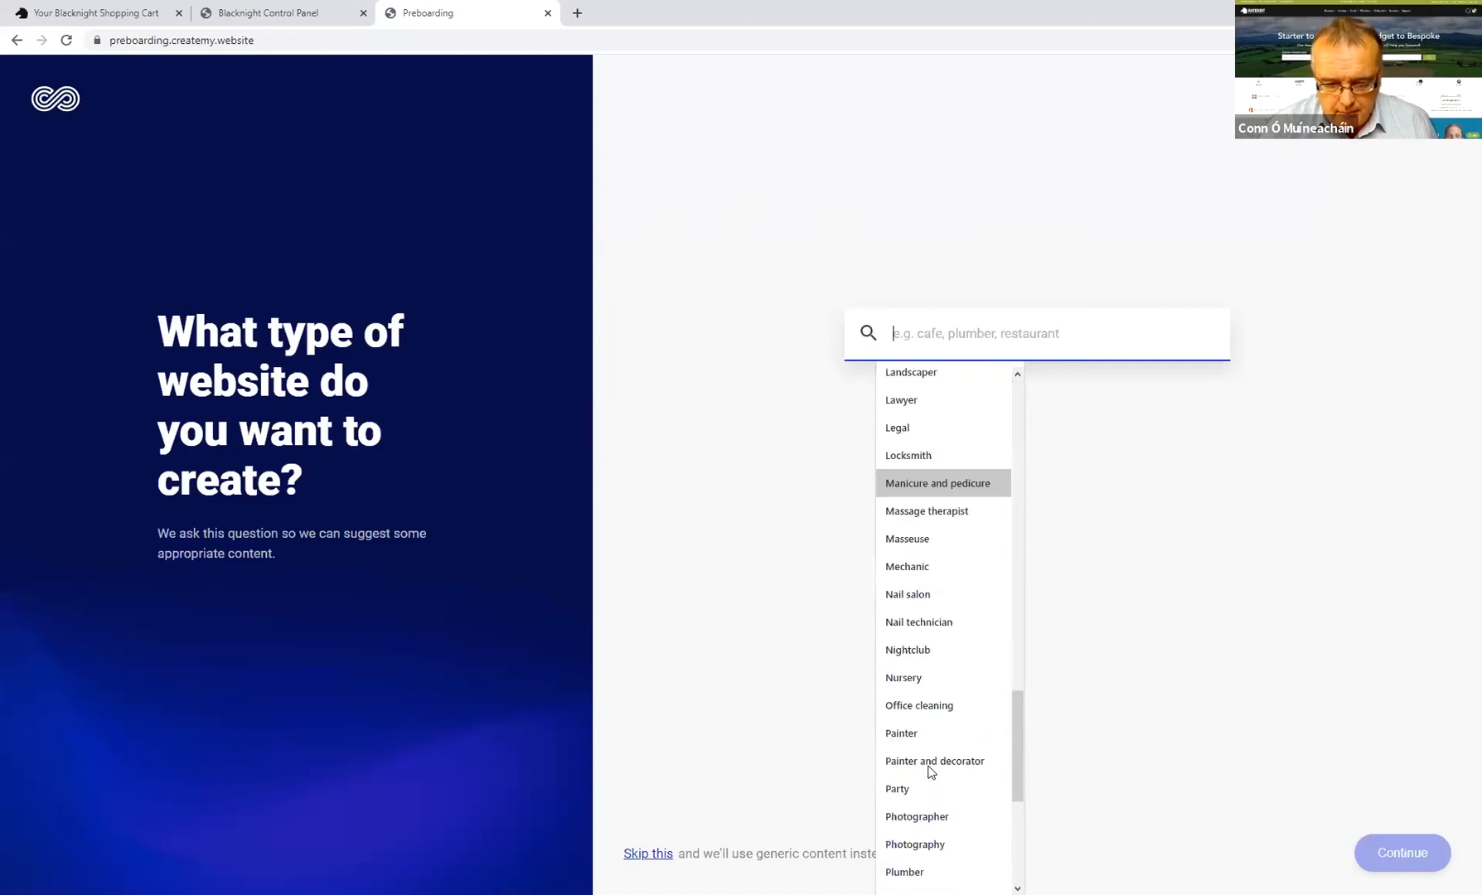
pyautogui.scroll(-3, 945, 629)
pyautogui.scroll(-1, 945, 634)
pyautogui.click(920, 788)
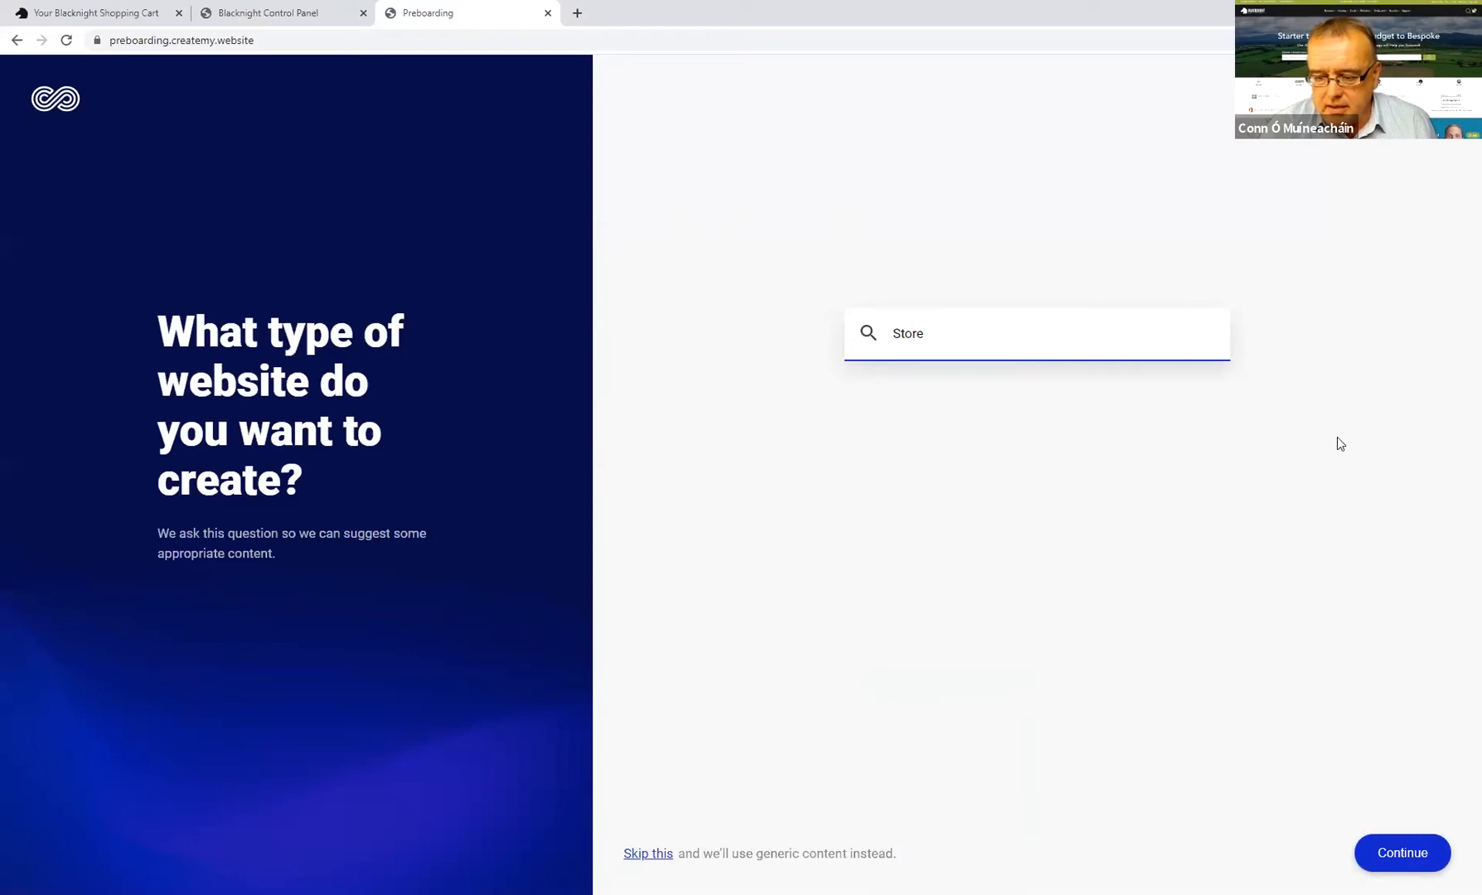
pyautogui.click(1374, 846)
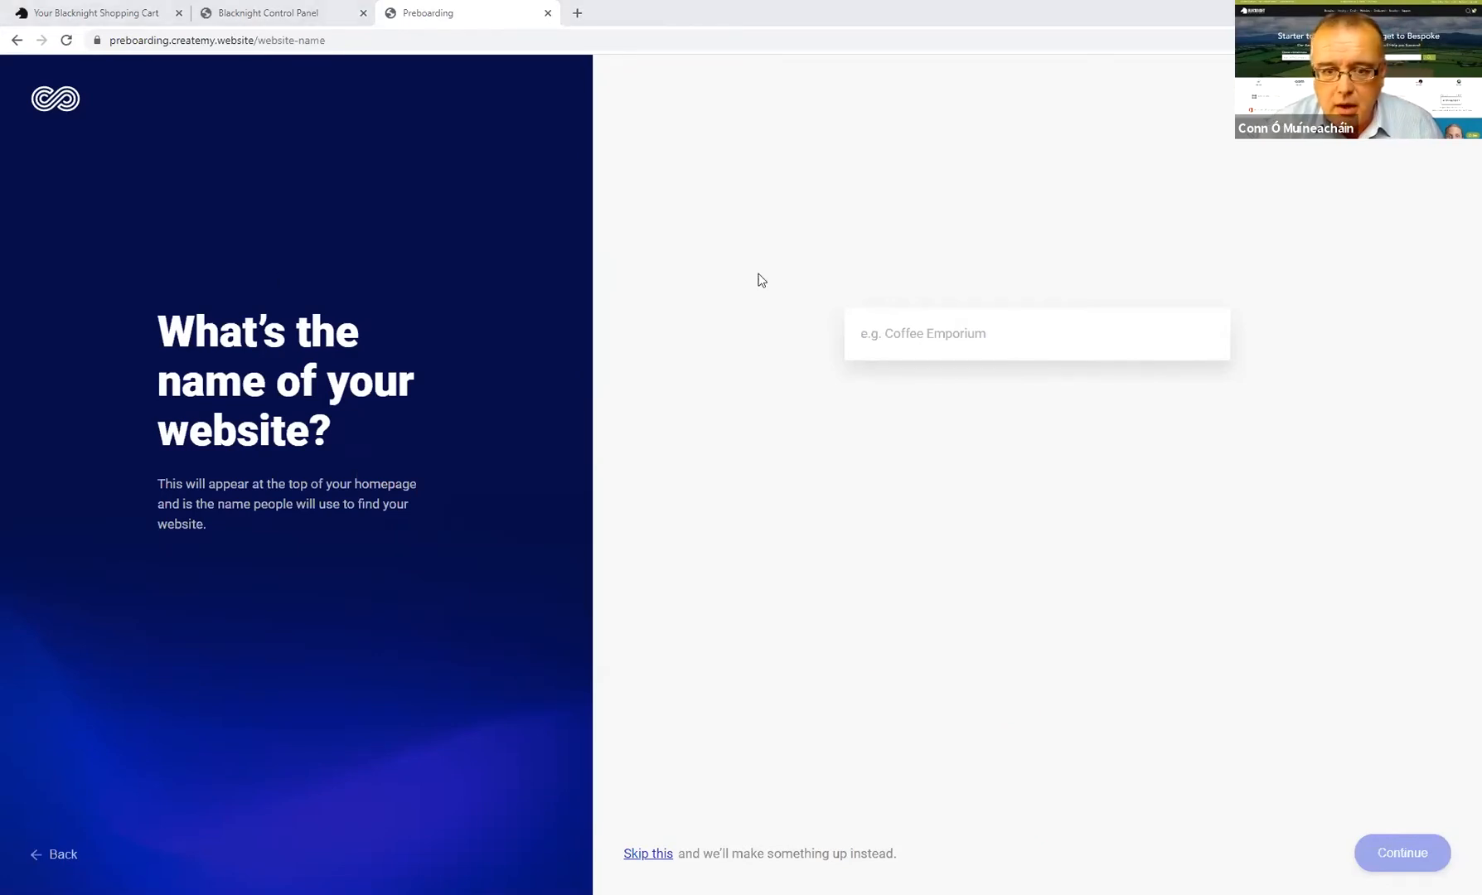
# Step: Name the website "Blacknight Business Recovery Webinars" and choose the pale beige style with the orange accent
pyautogui.click(998, 342)
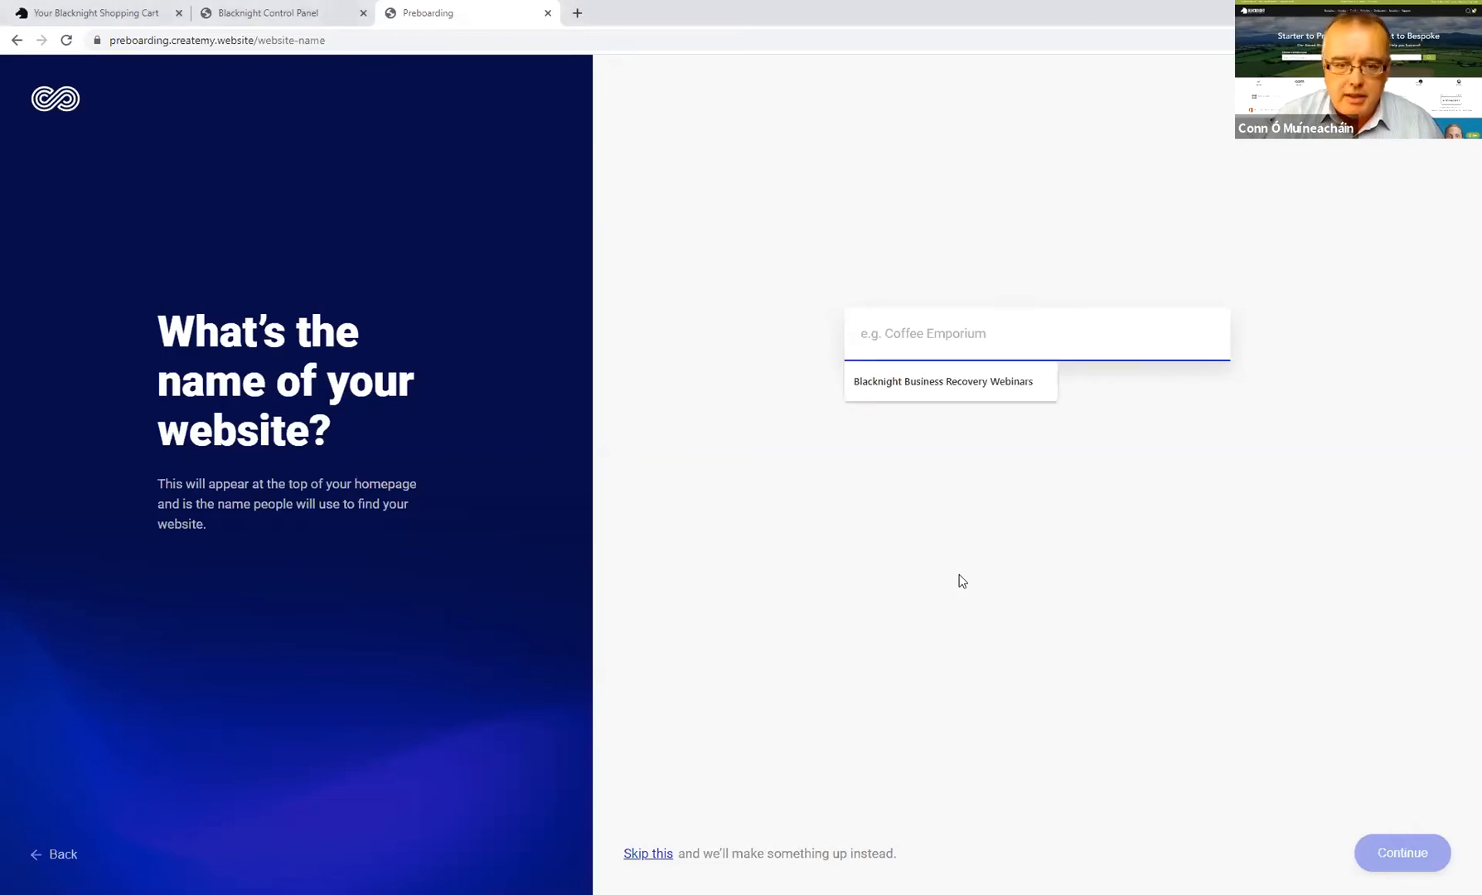
pyautogui.press('Down')
pyautogui.press('Return')
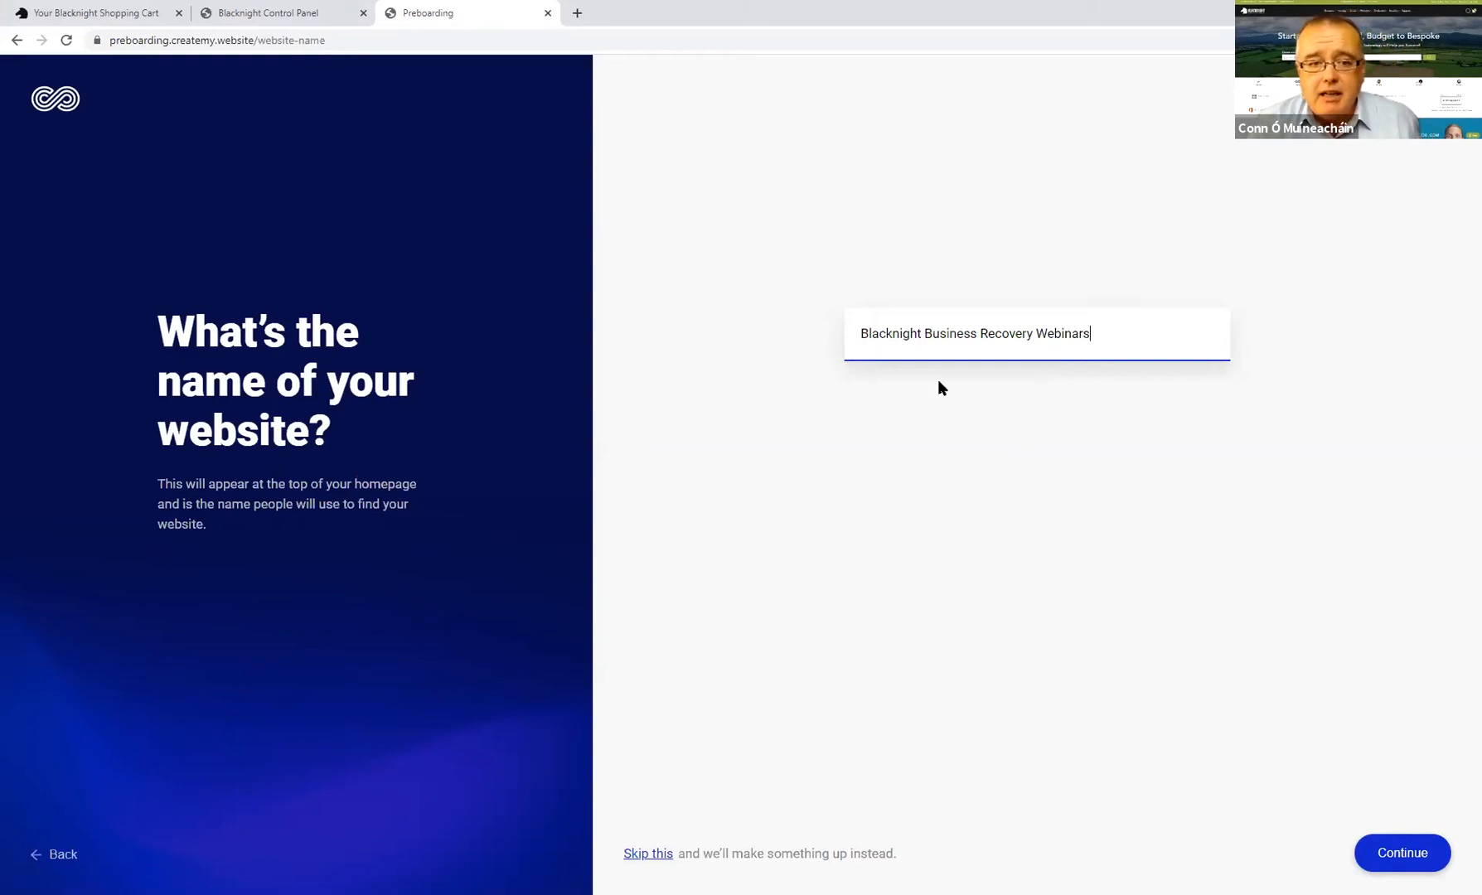
pyautogui.click(1362, 325)
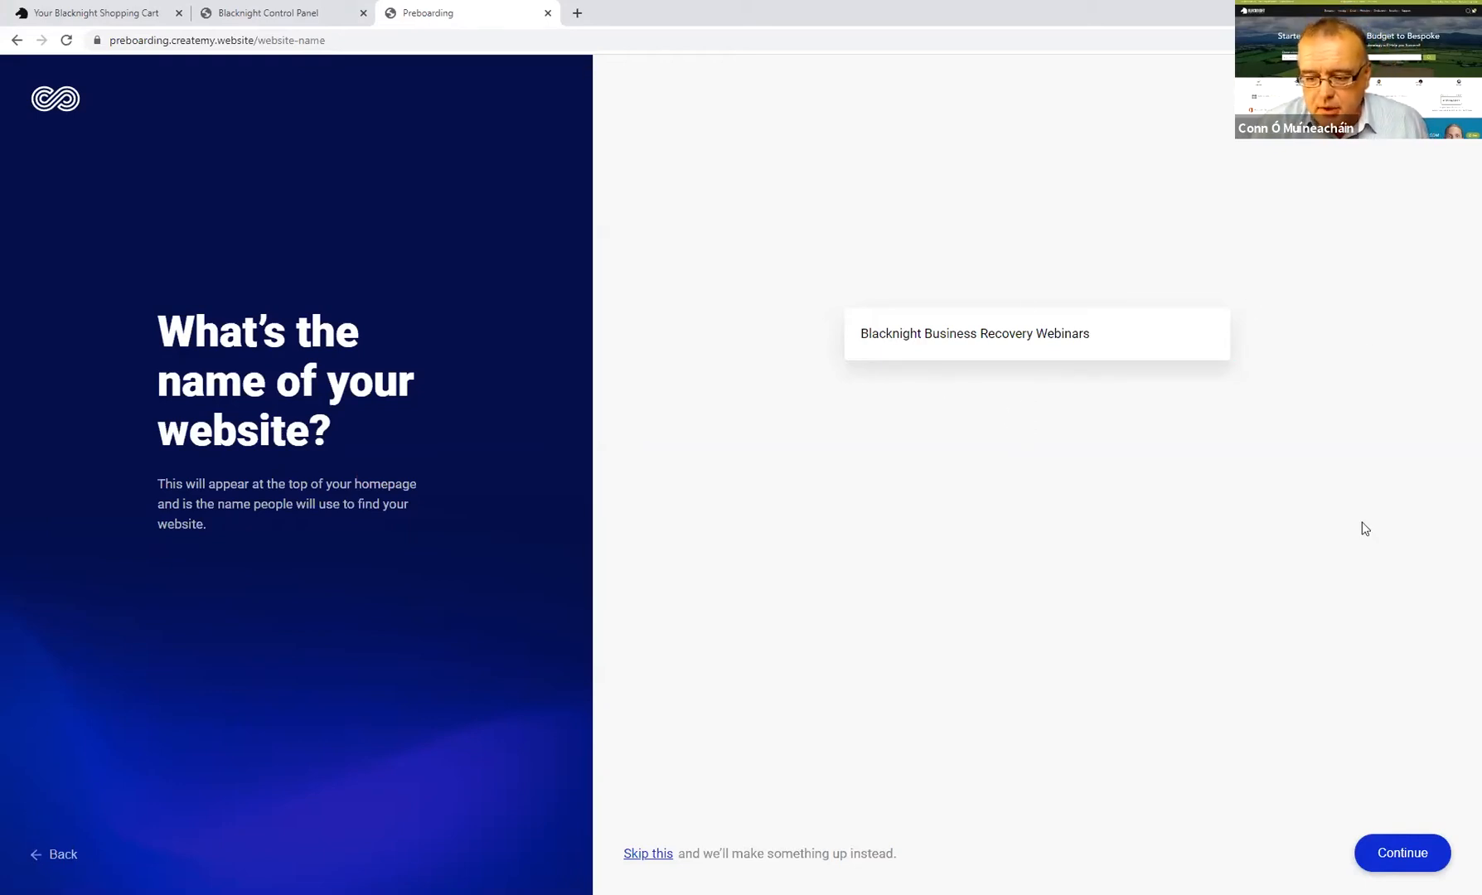
pyautogui.click(1395, 860)
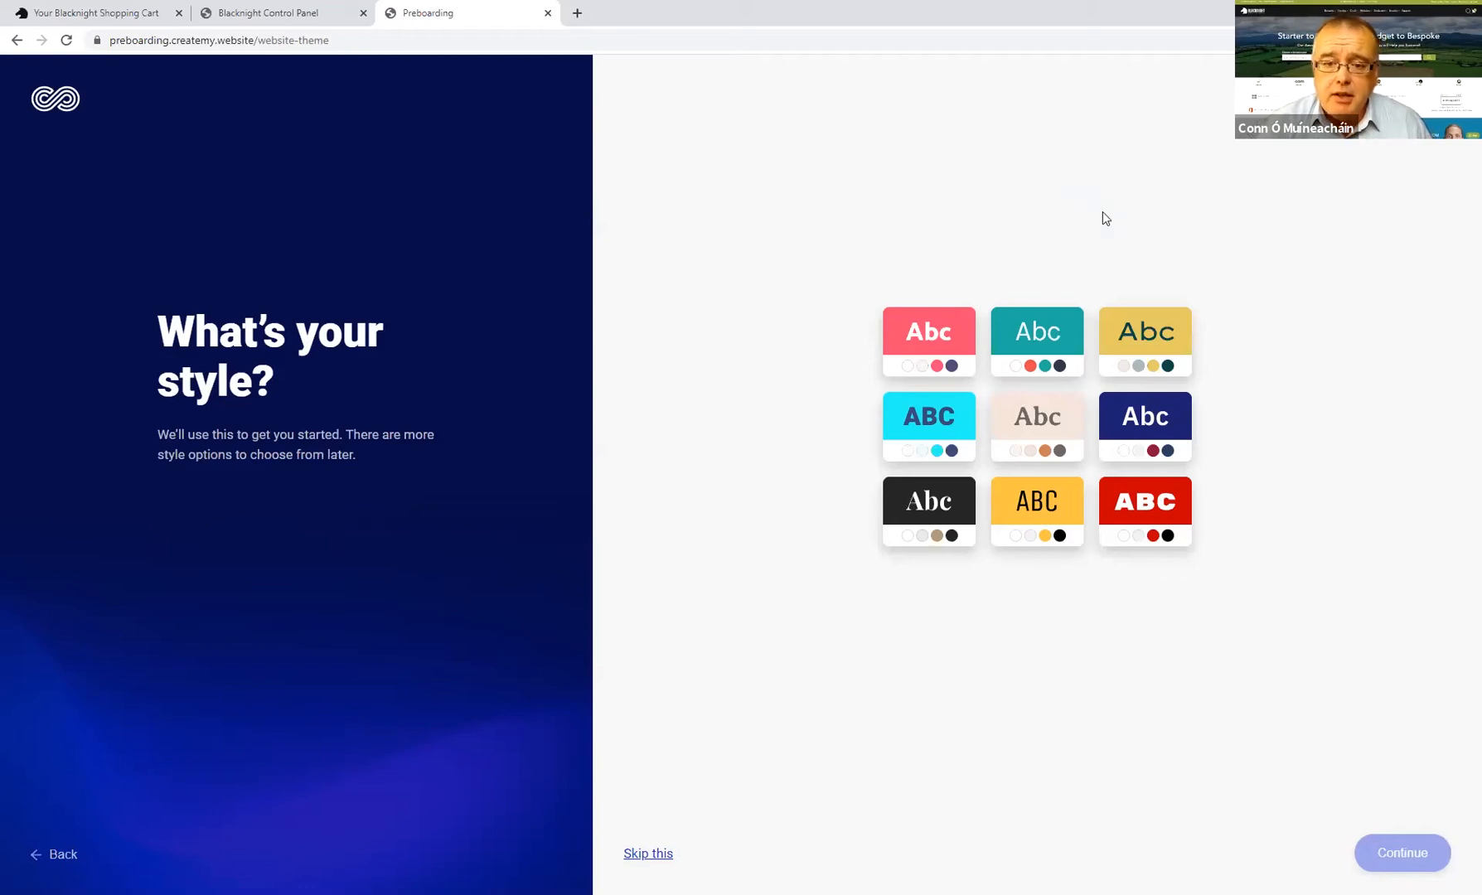
pyautogui.click(1038, 423)
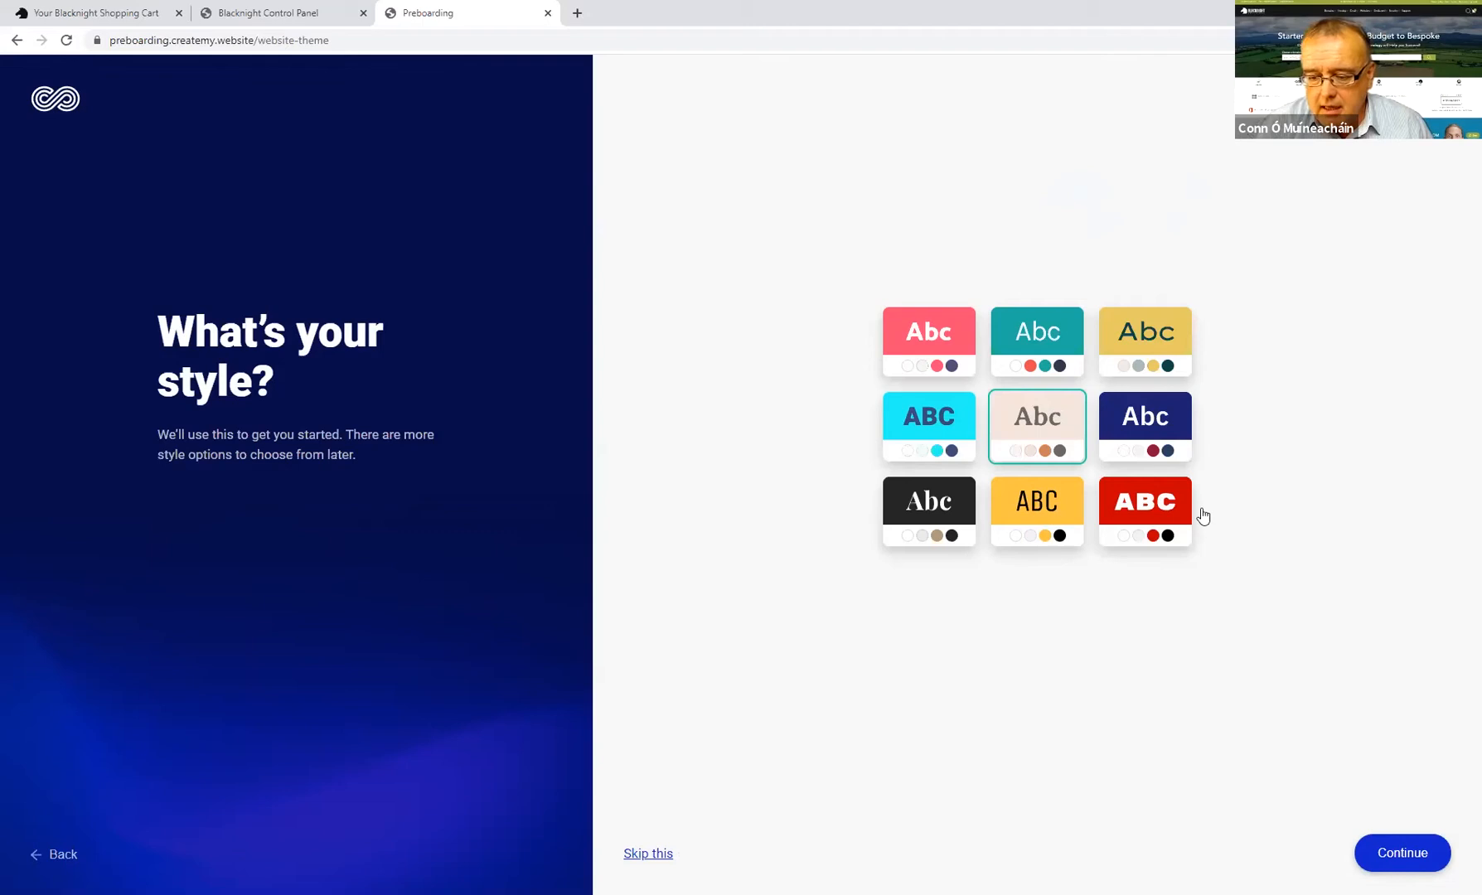
pyautogui.click(1412, 852)
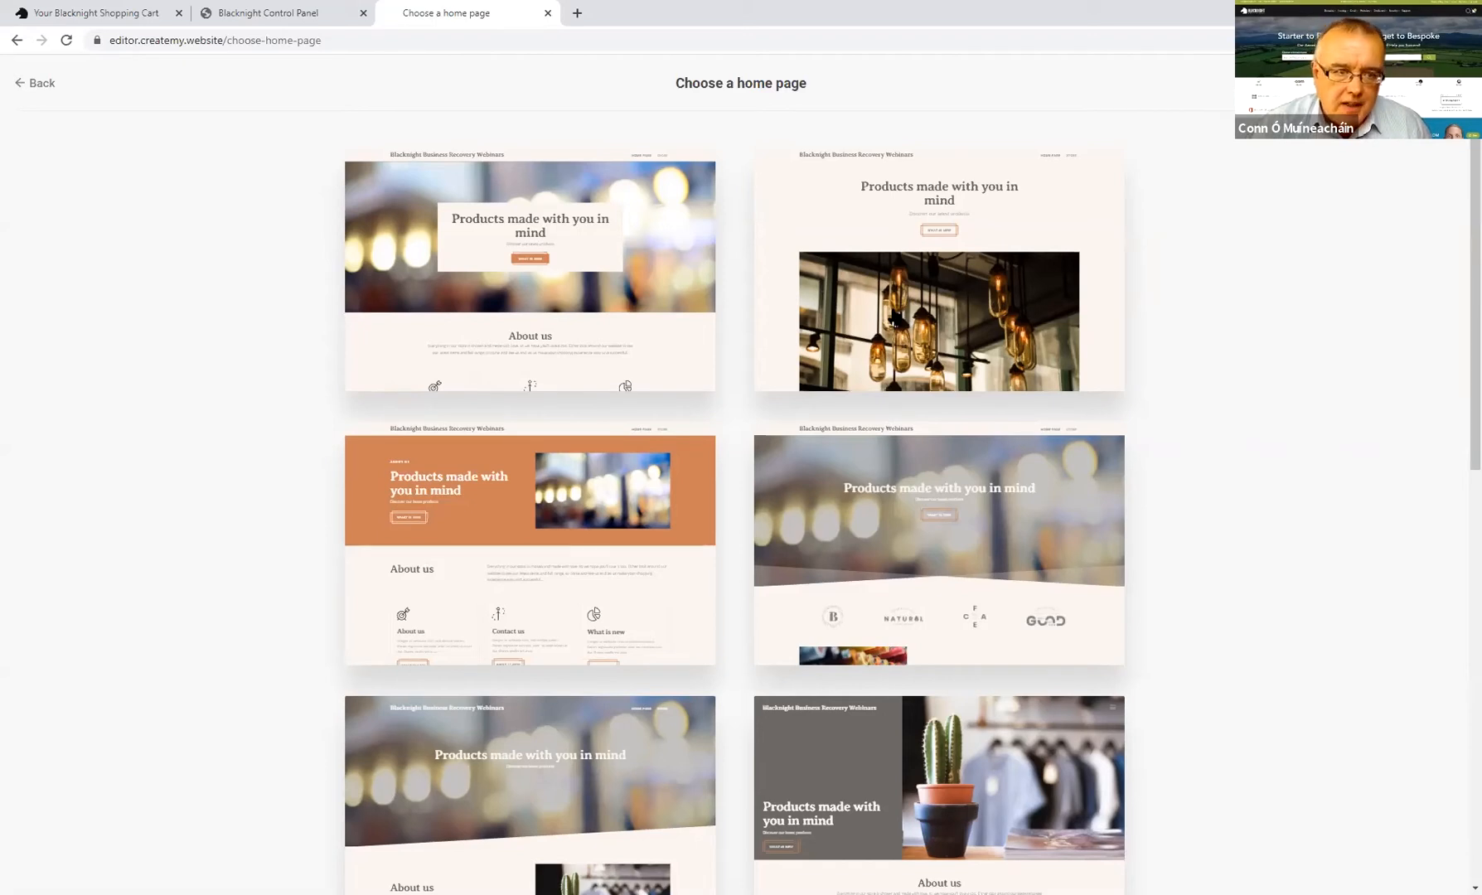
# Step: Browse the available home page designs and preview the first one, with the boxed heading over the blurred lights, from top to bottom
pyautogui.scroll(-1, 894, 320)
pyautogui.scroll(-2, 895, 321)
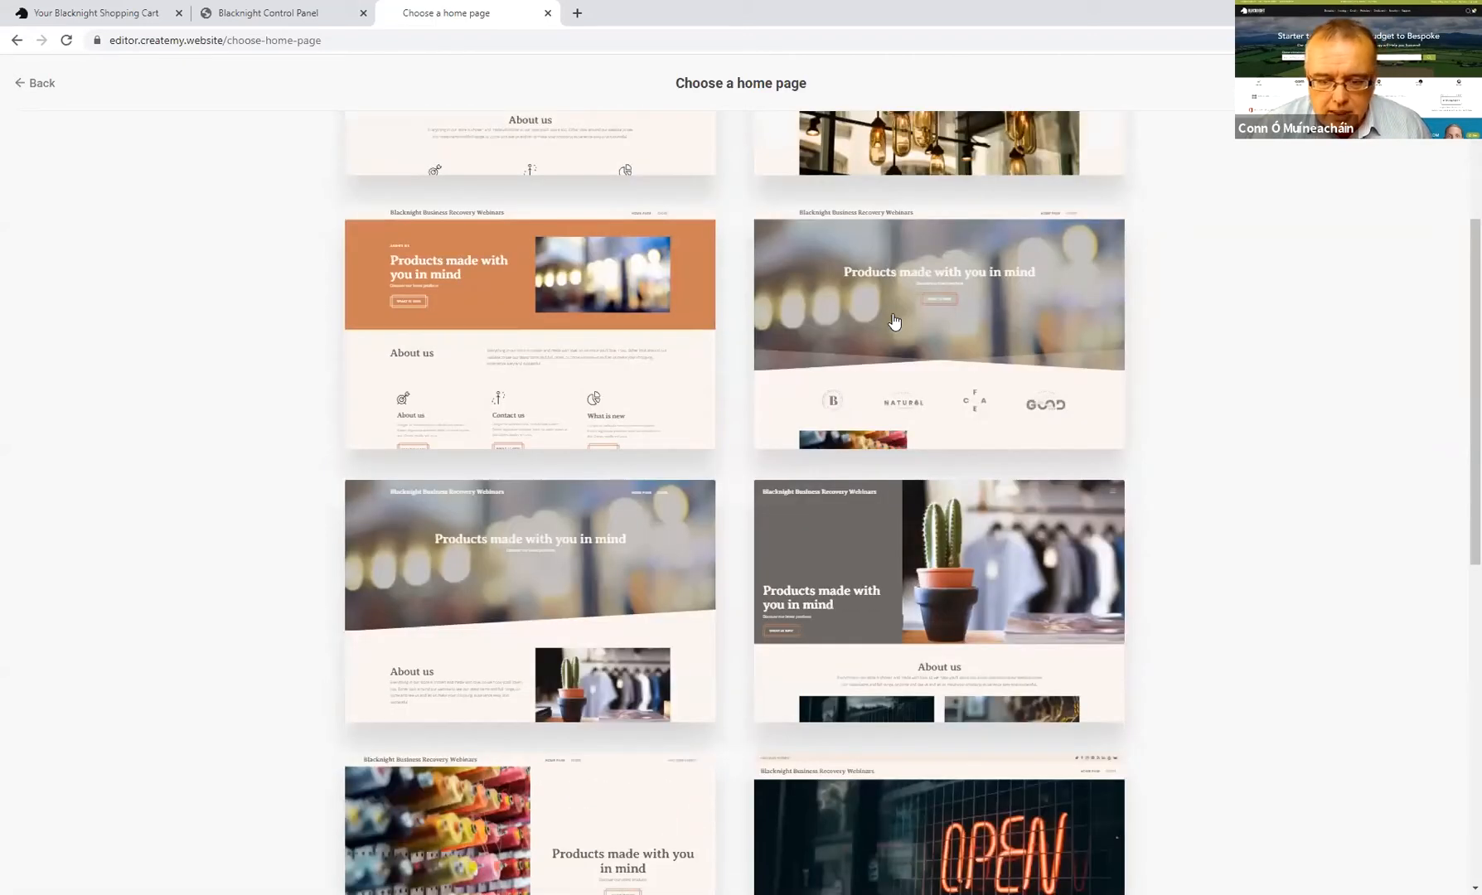
pyautogui.scroll(-8, 895, 320)
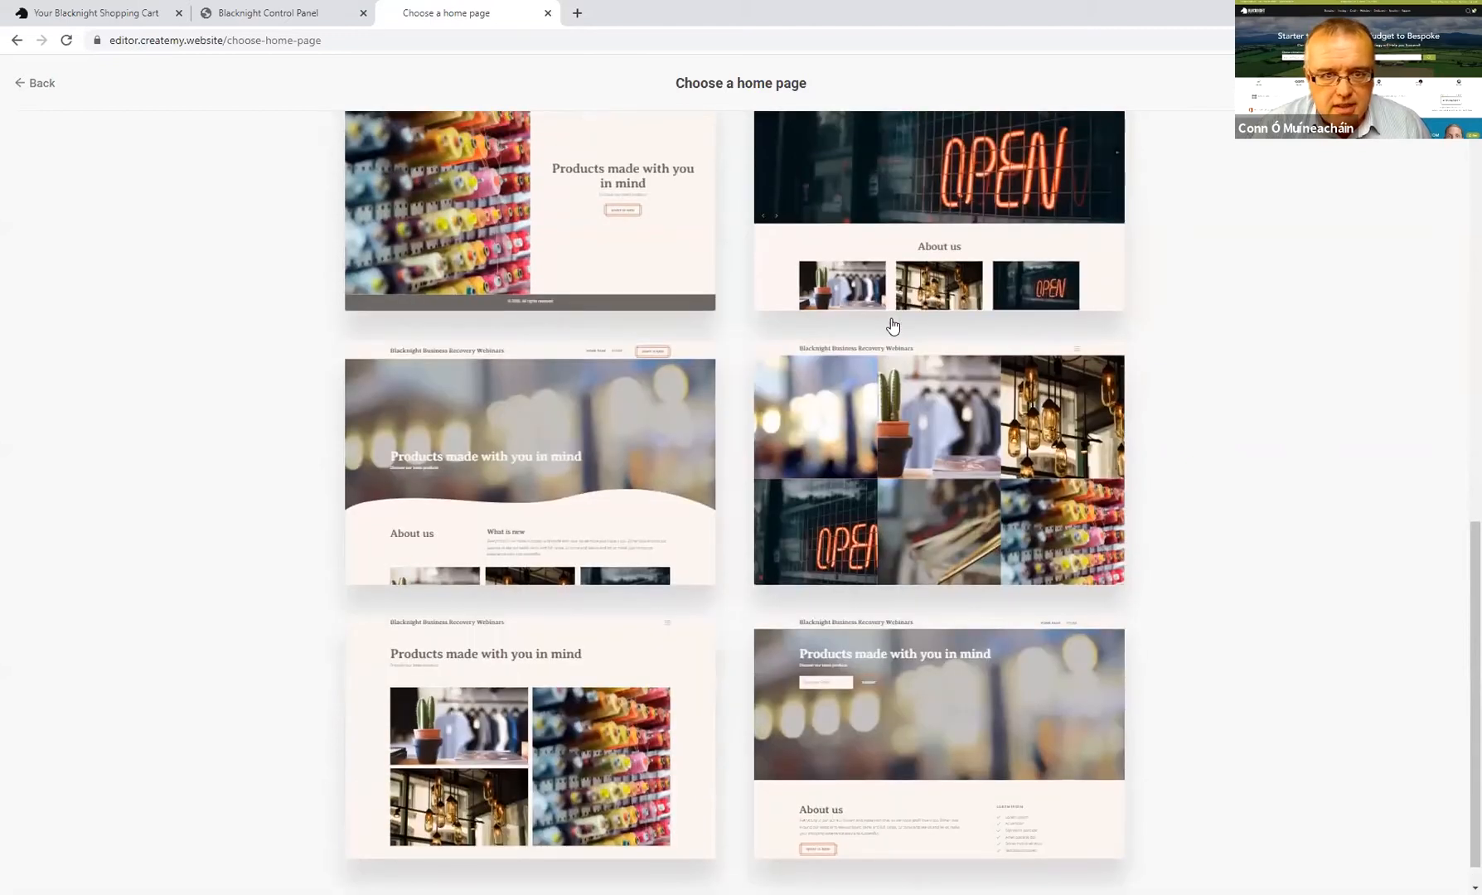
pyautogui.scroll(6, 595, 291)
pyautogui.scroll(4, 524, 290)
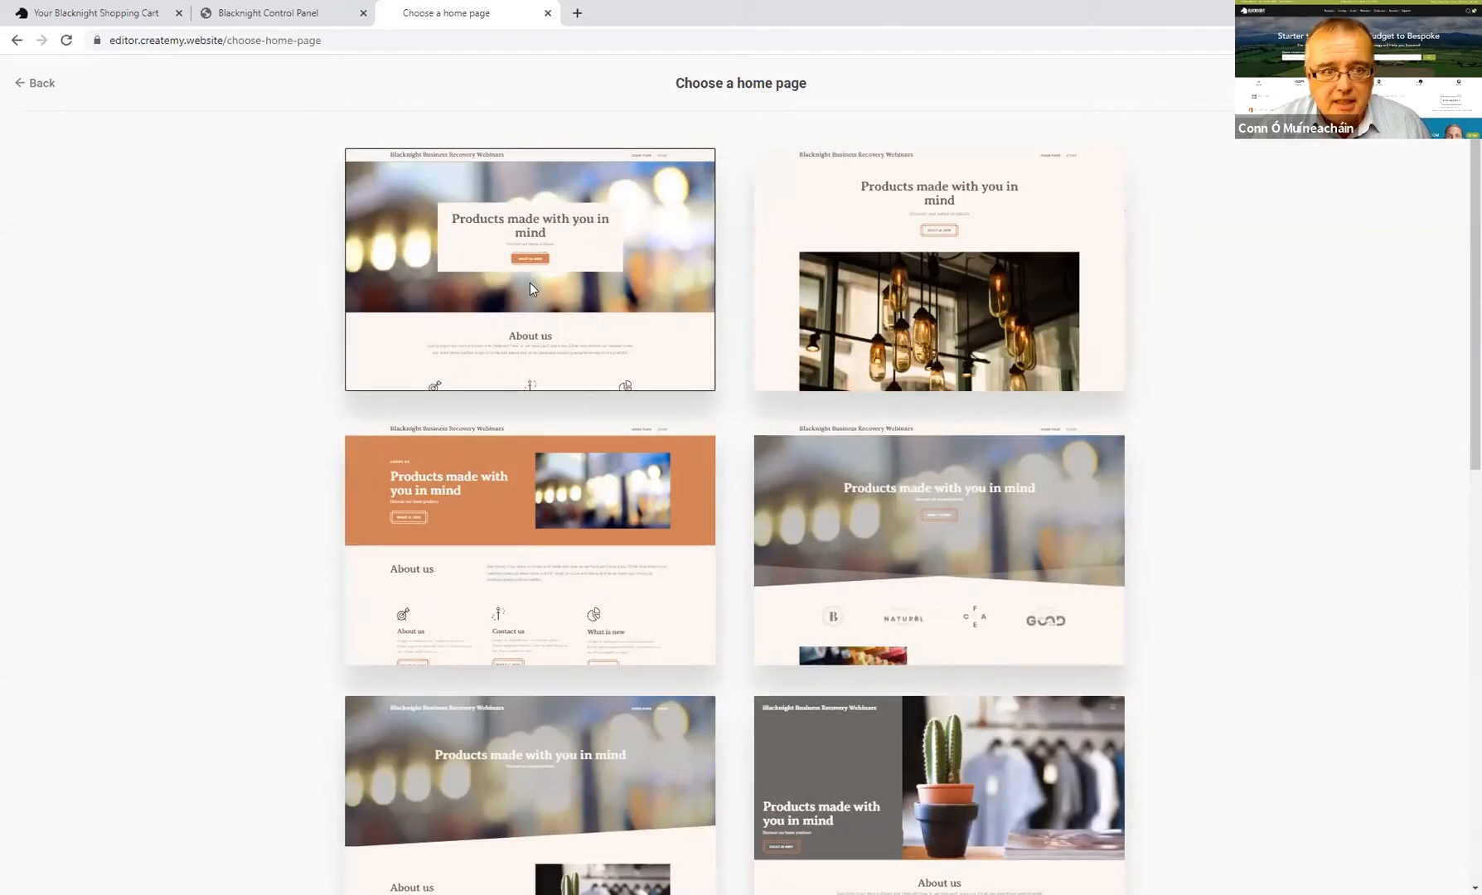
pyautogui.click(531, 288)
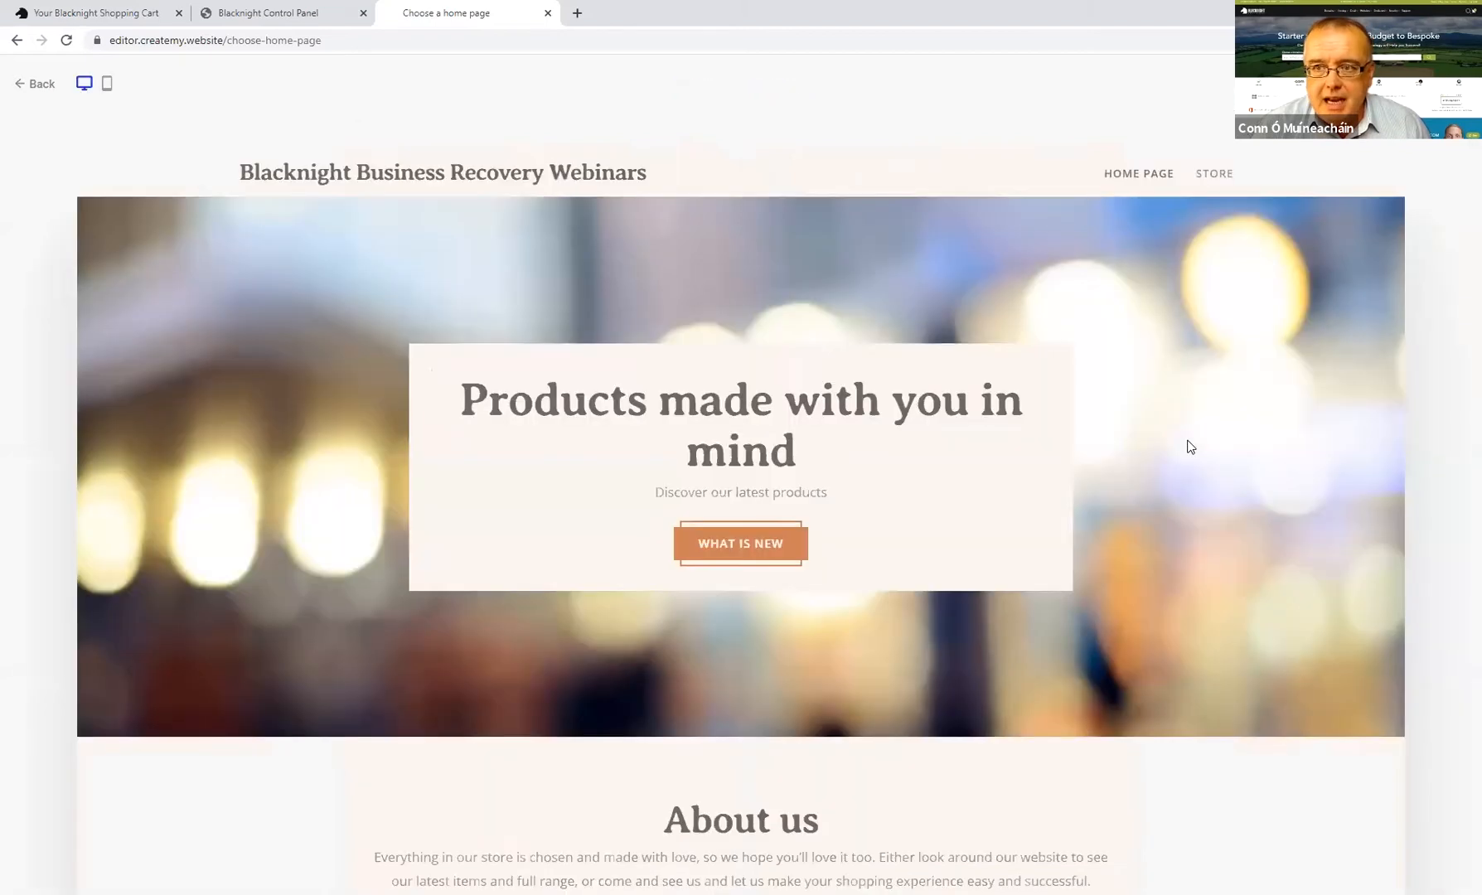
pyautogui.scroll(-1, 1168, 446)
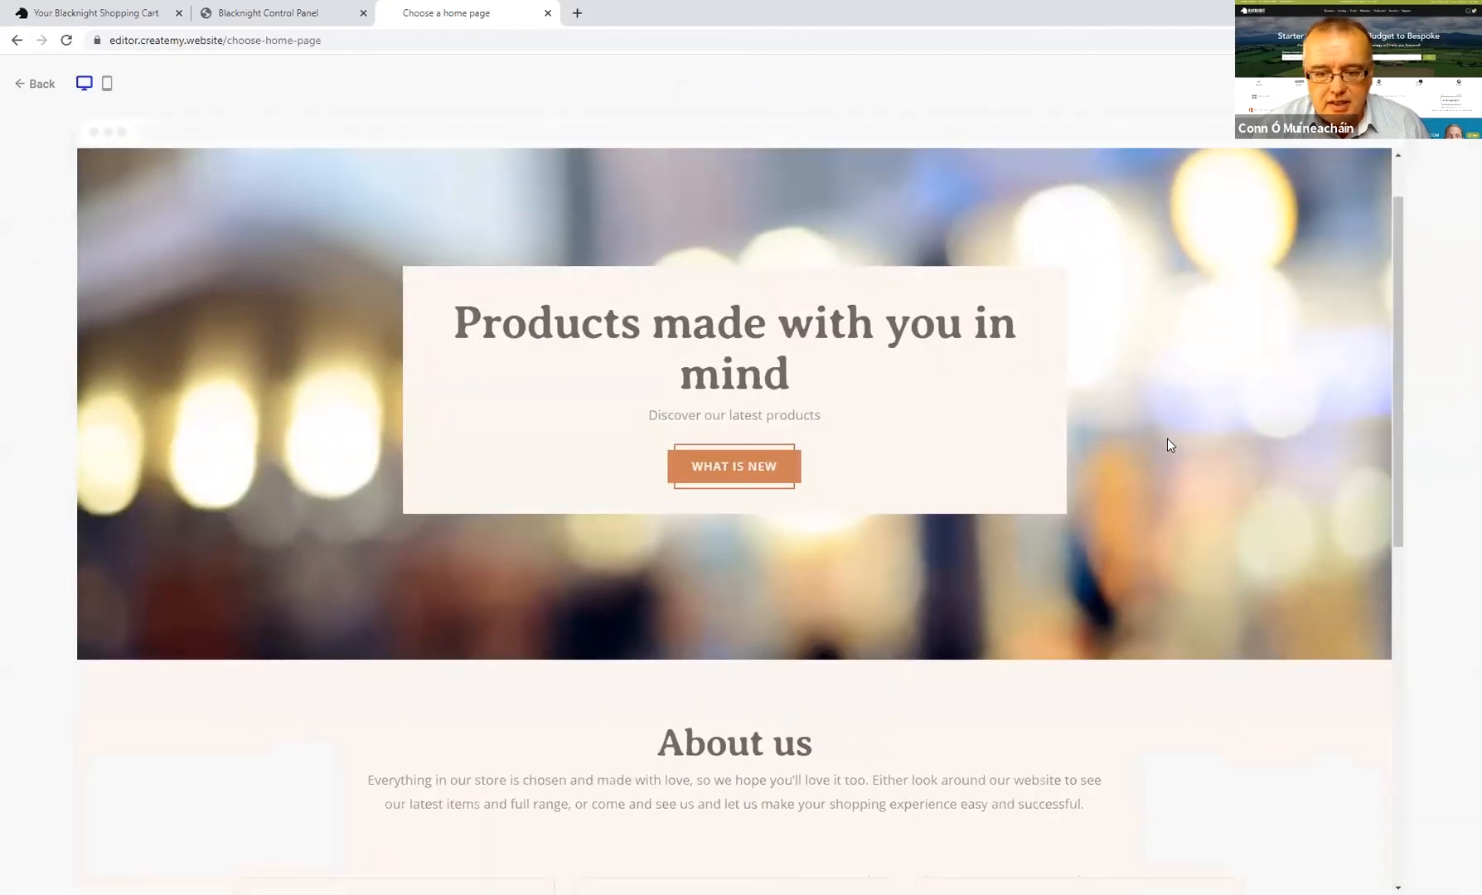
pyautogui.scroll(-5, 1166, 445)
pyautogui.scroll(-3, 1167, 444)
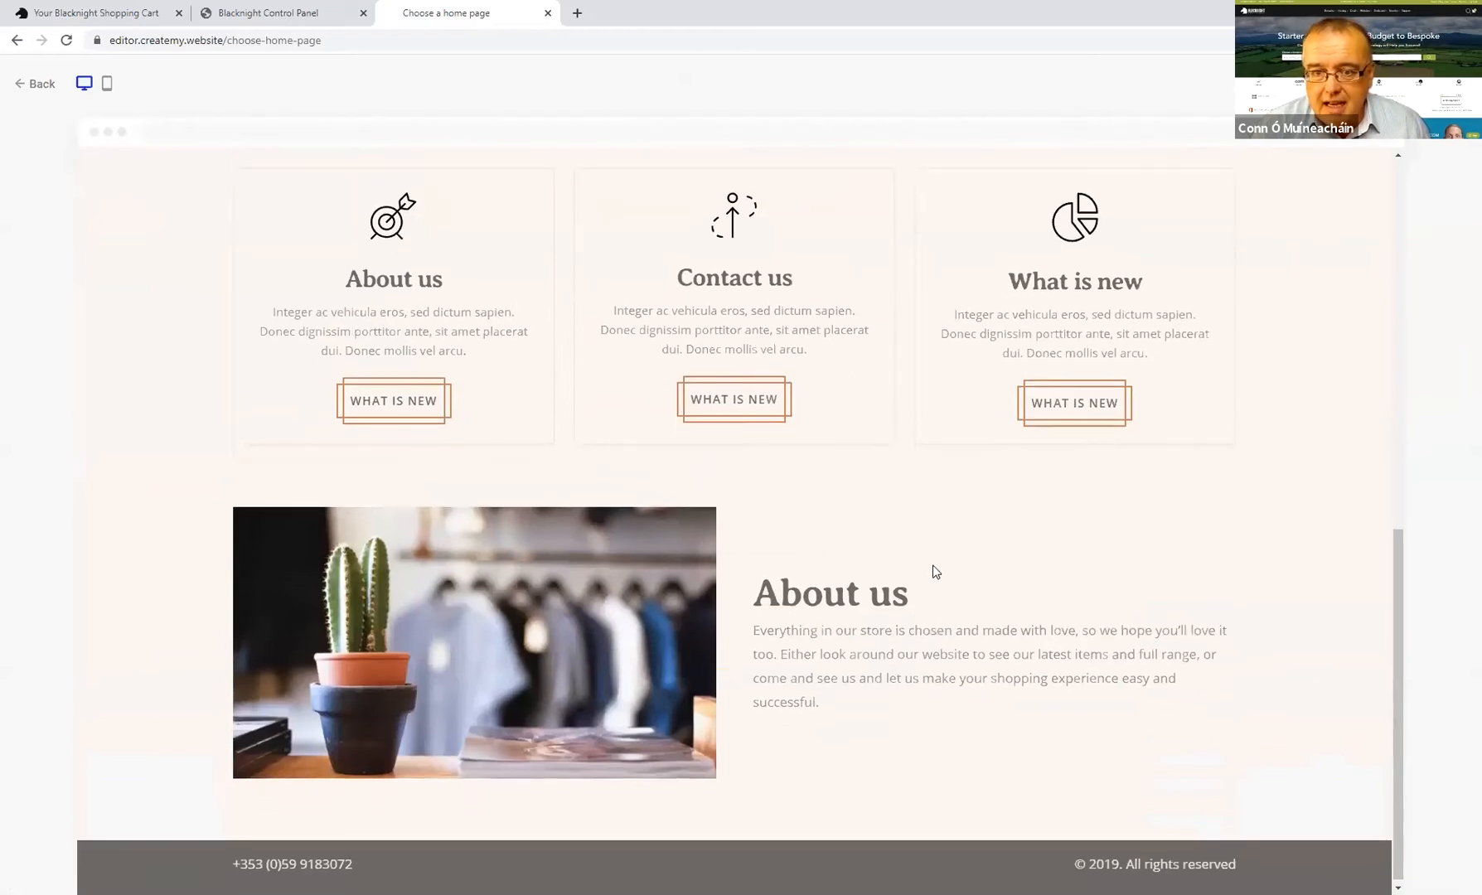
pyautogui.scroll(4, 932, 571)
pyautogui.scroll(6, 932, 563)
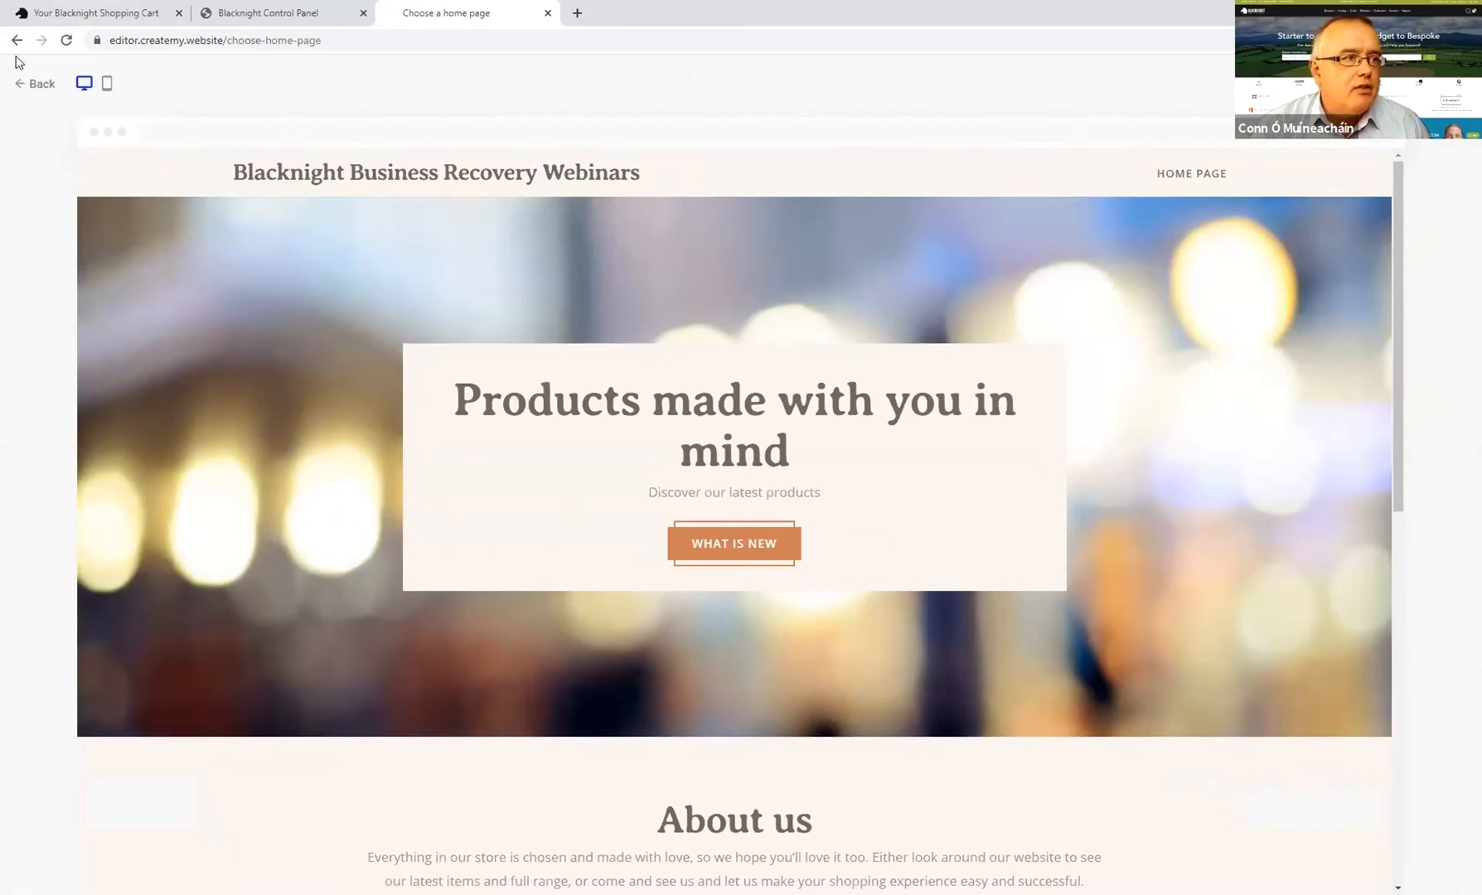
pyautogui.click(34, 84)
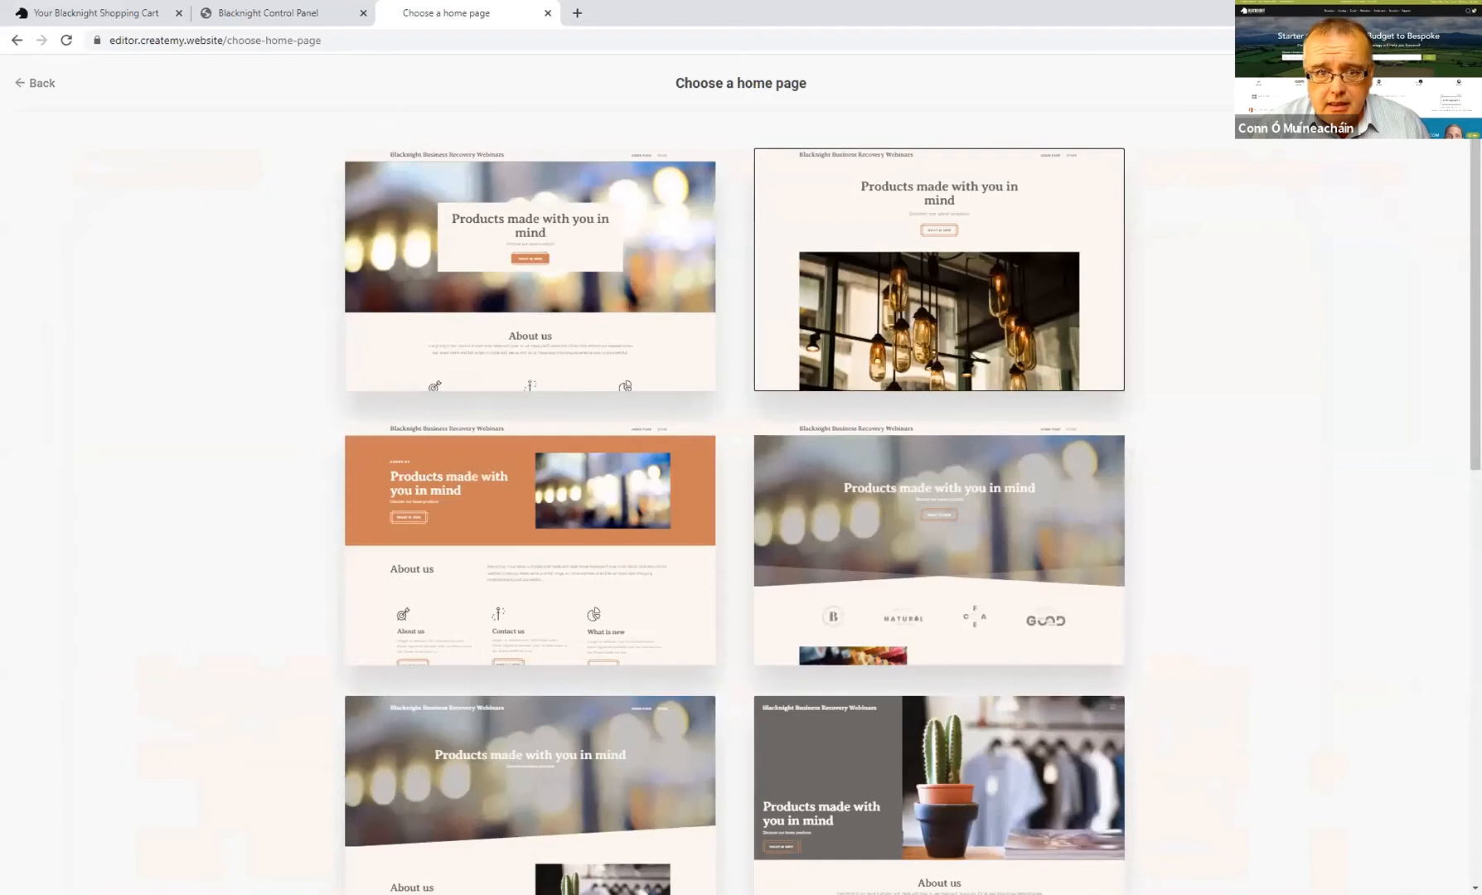
# Step: Choose the home page design with the large hanging-lamps photo below the heading, reviewing its full preview
pyautogui.click(912, 424)
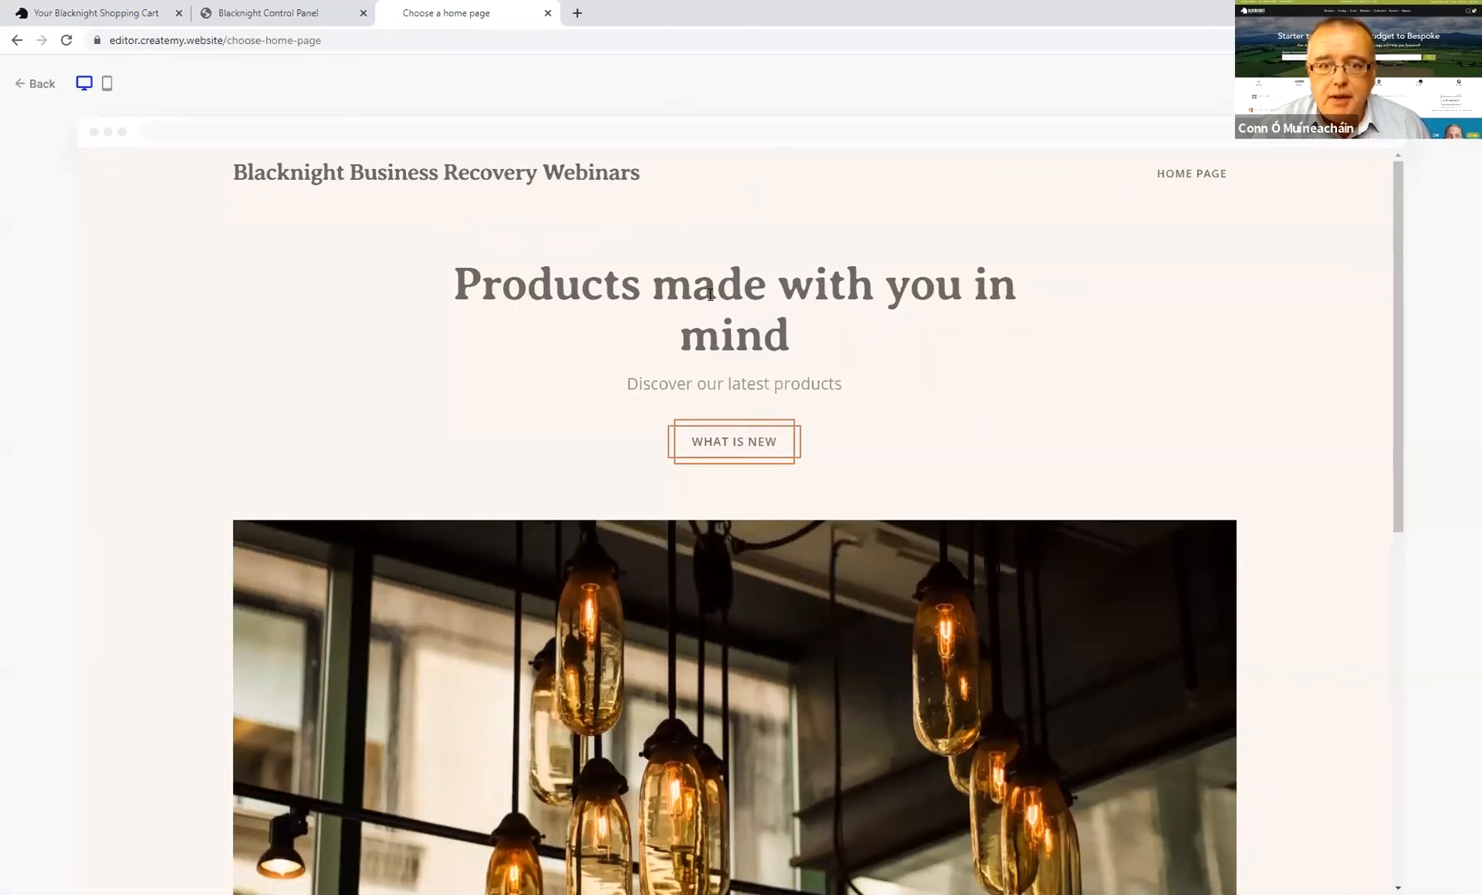
pyautogui.scroll(-1, 955, 348)
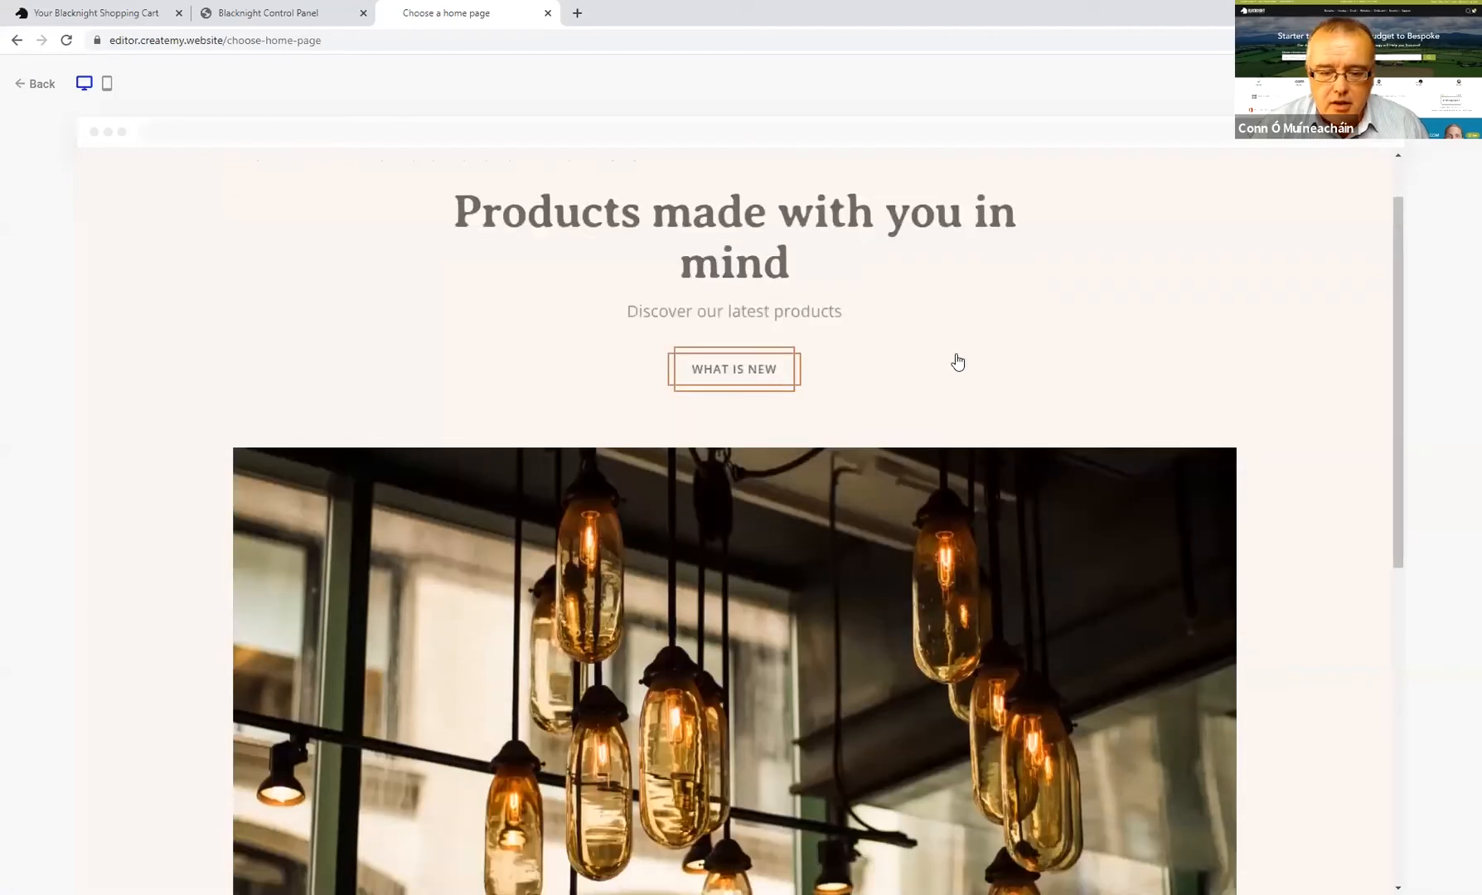
pyautogui.scroll(-2, 957, 362)
pyautogui.scroll(-3, 954, 358)
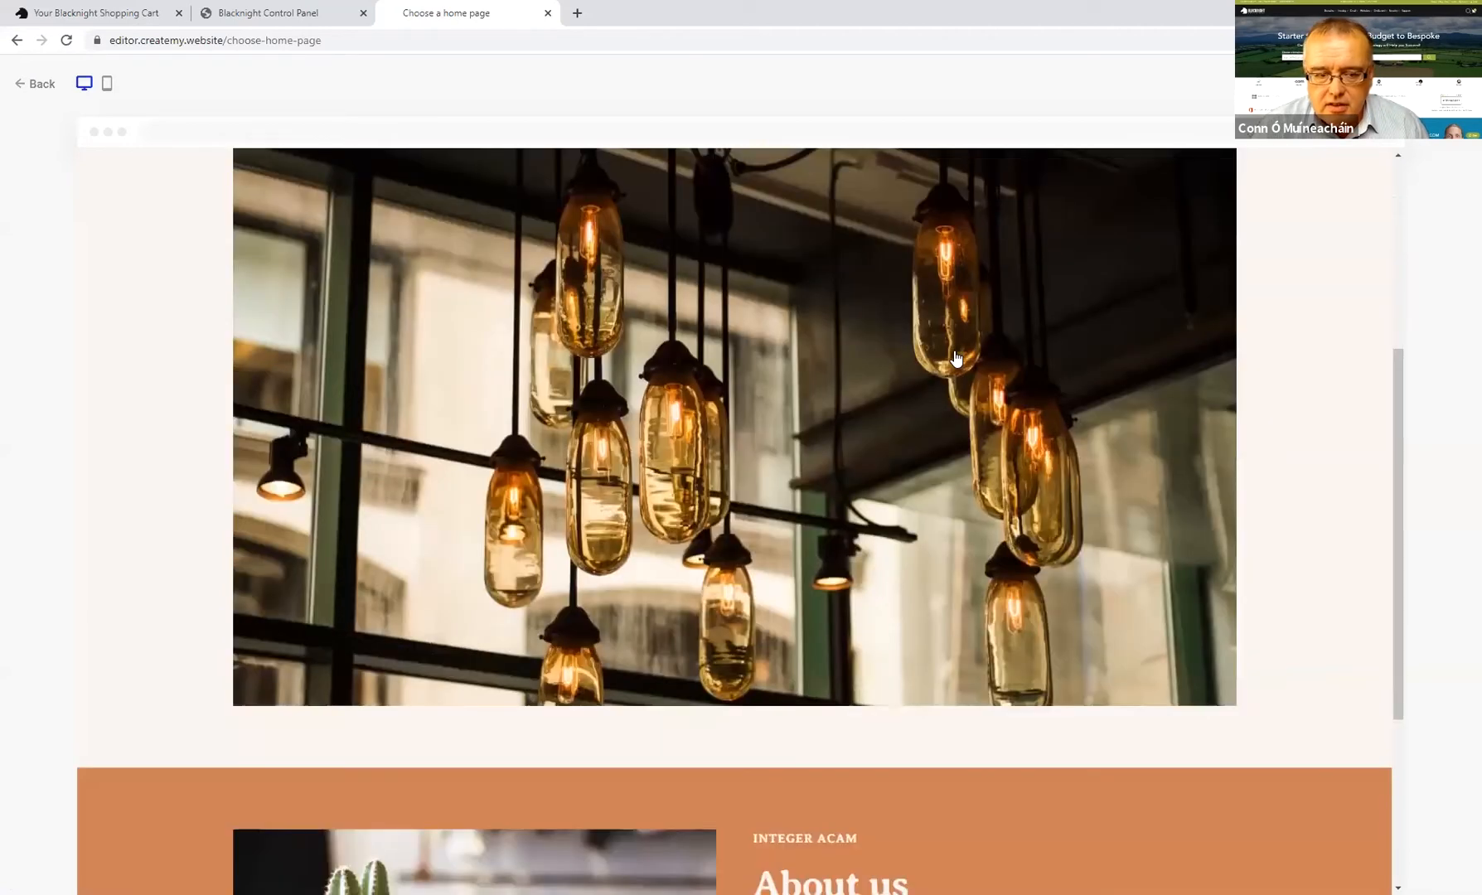
pyautogui.scroll(-4, 956, 358)
pyautogui.scroll(1, 940, 347)
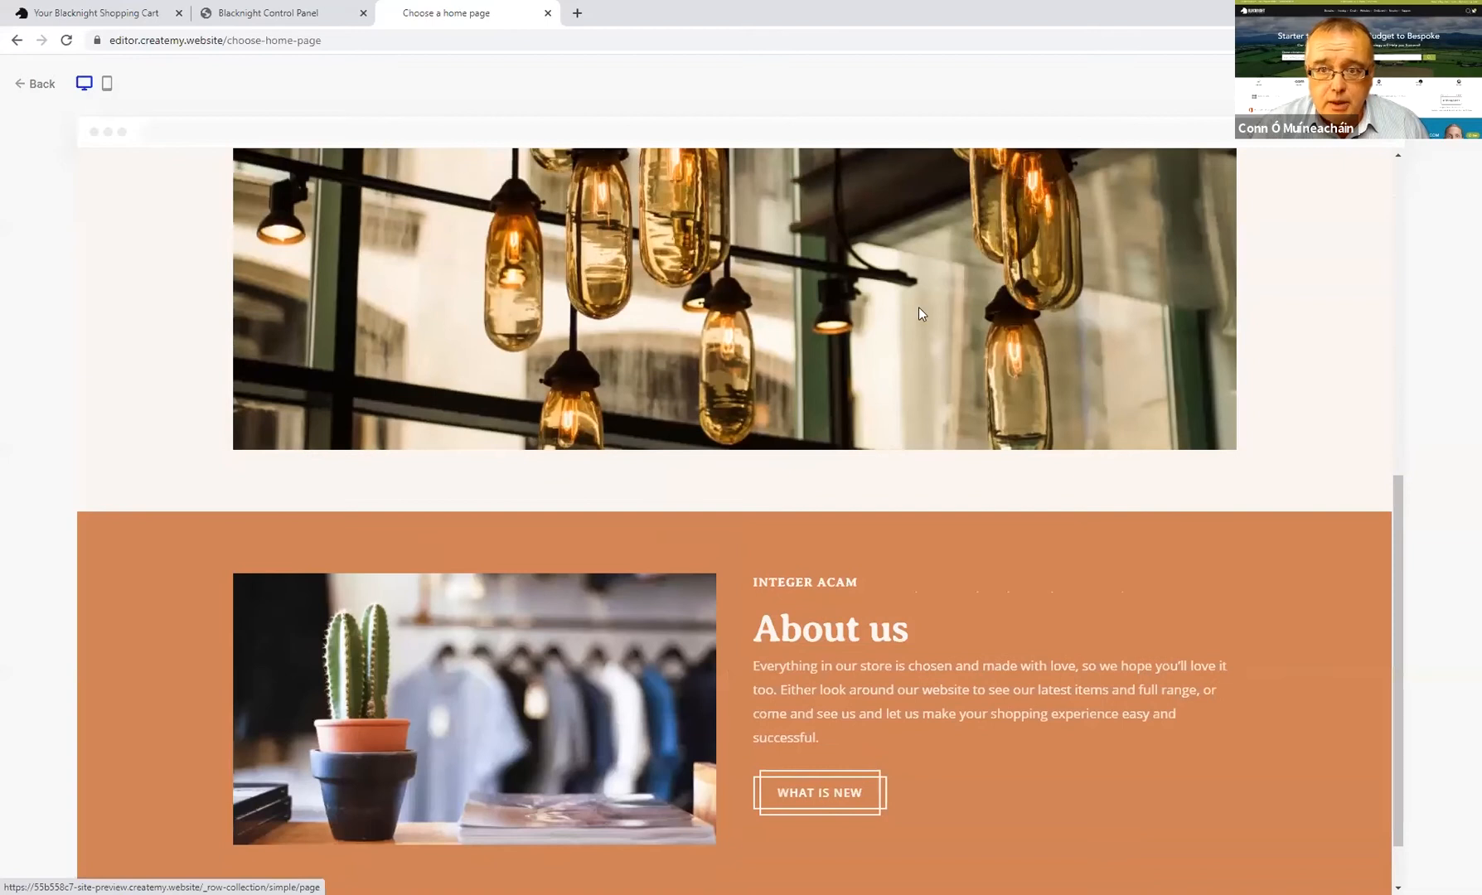
pyautogui.scroll(9, 918, 306)
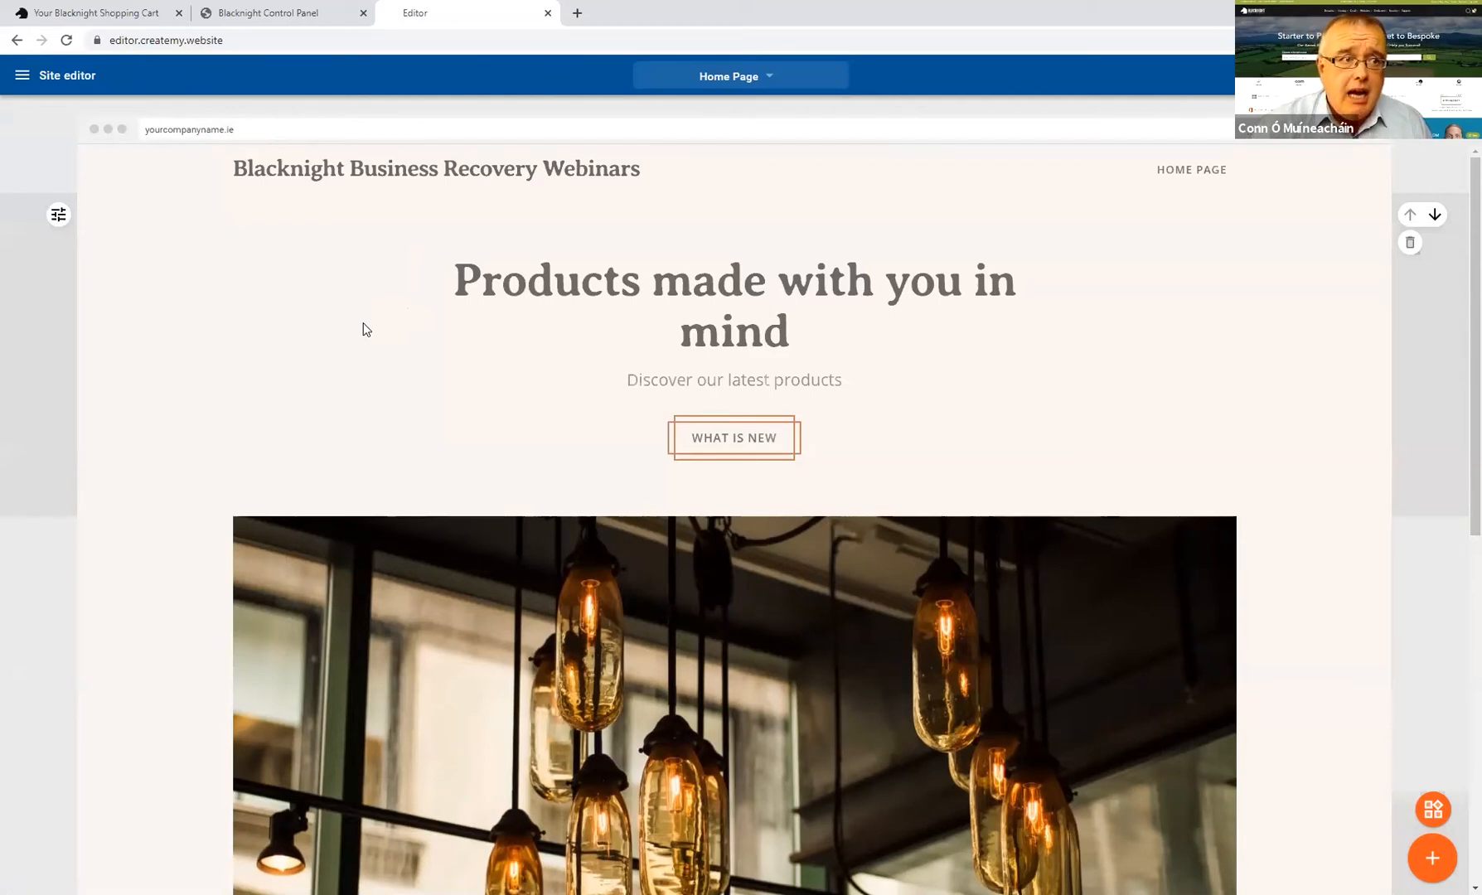
pyautogui.click(907, 344)
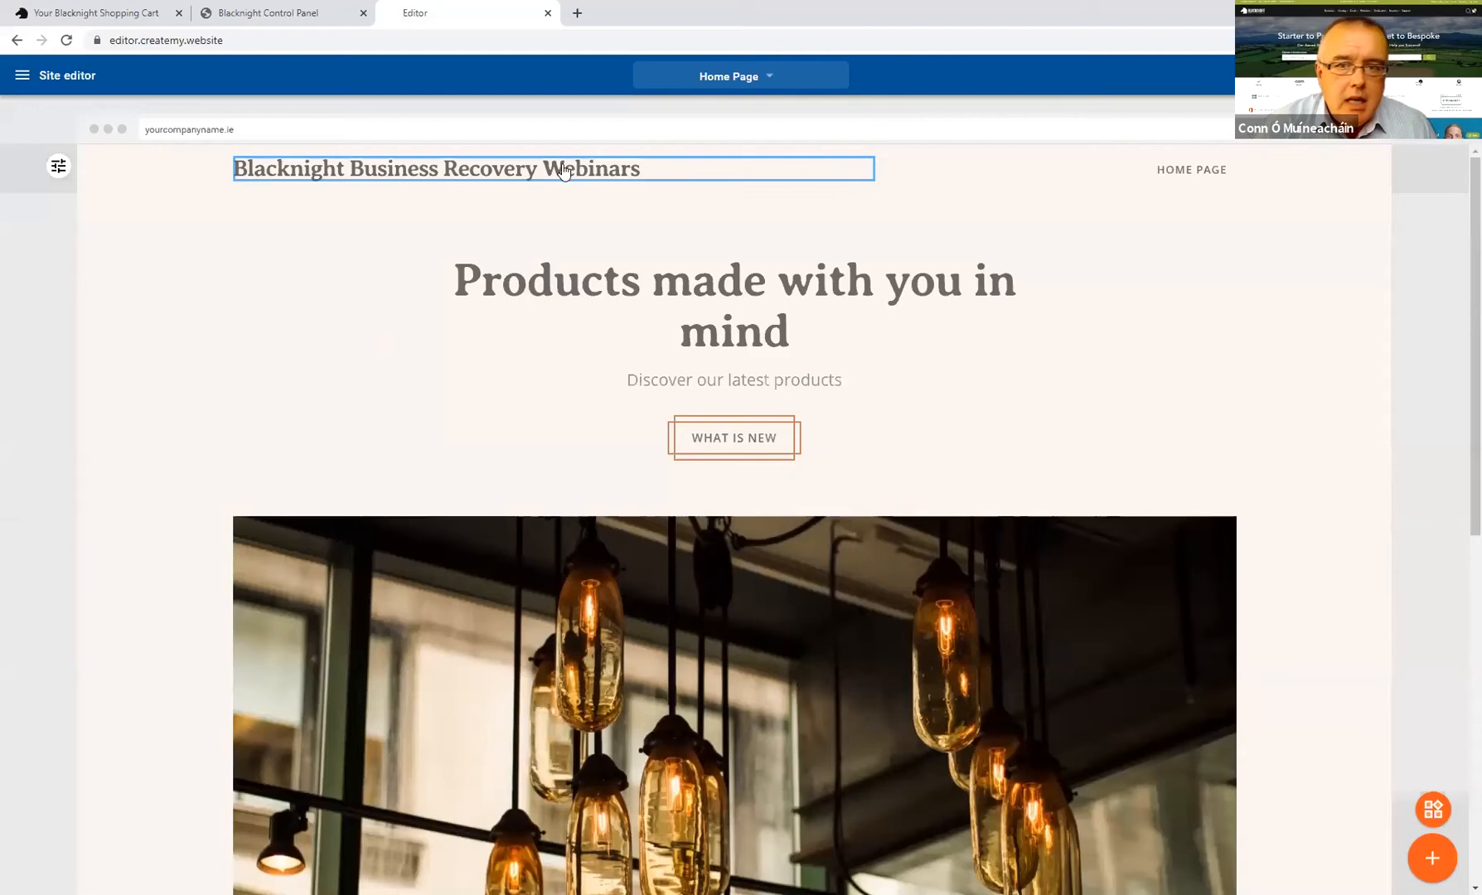
pyautogui.click(995, 271)
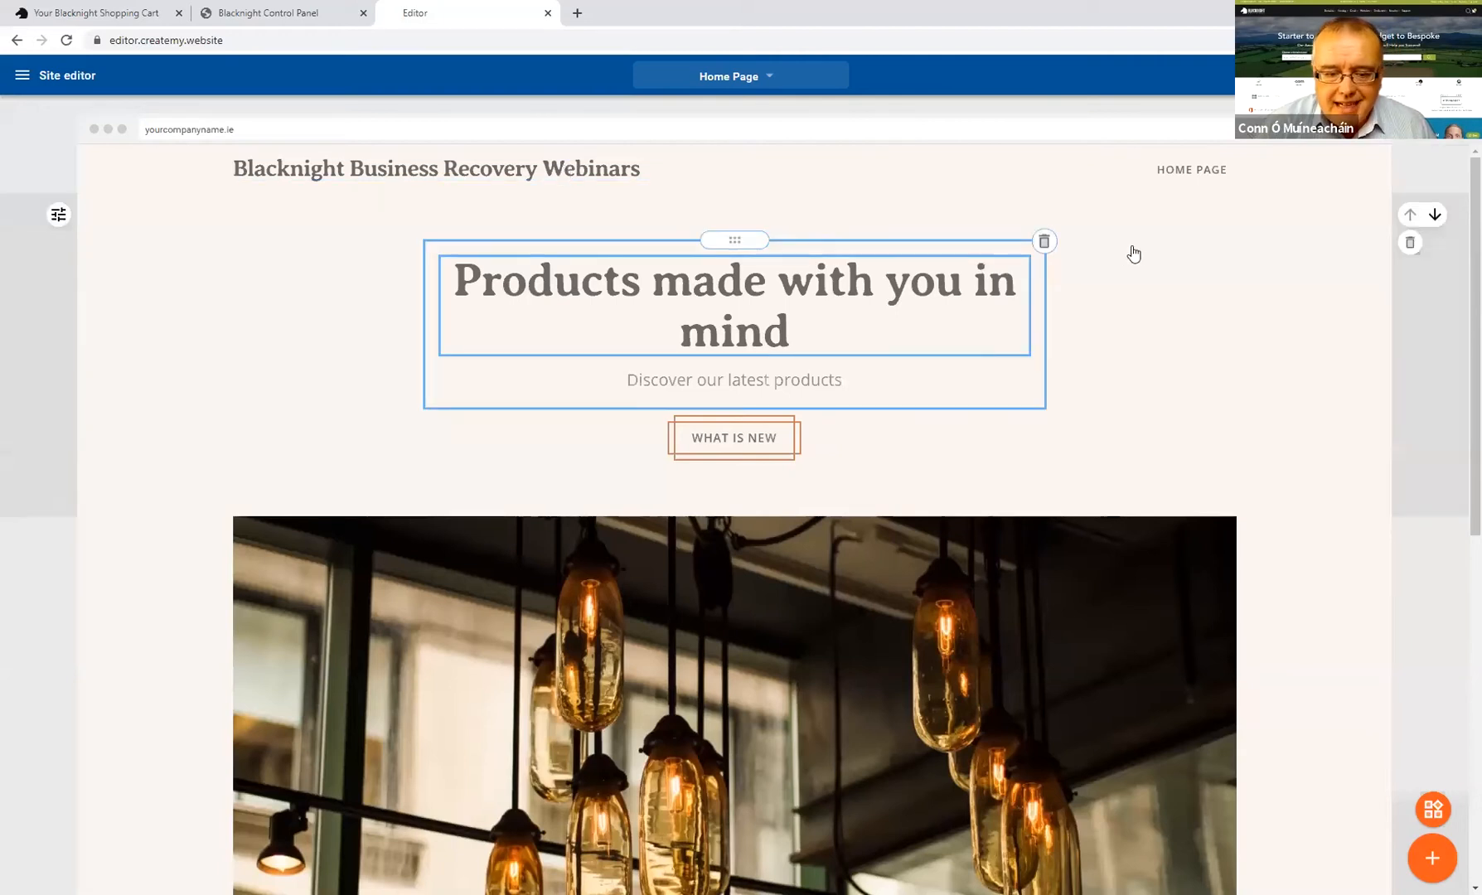
pyautogui.scroll(-4, 1055, 403)
pyautogui.scroll(4, 1389, 502)
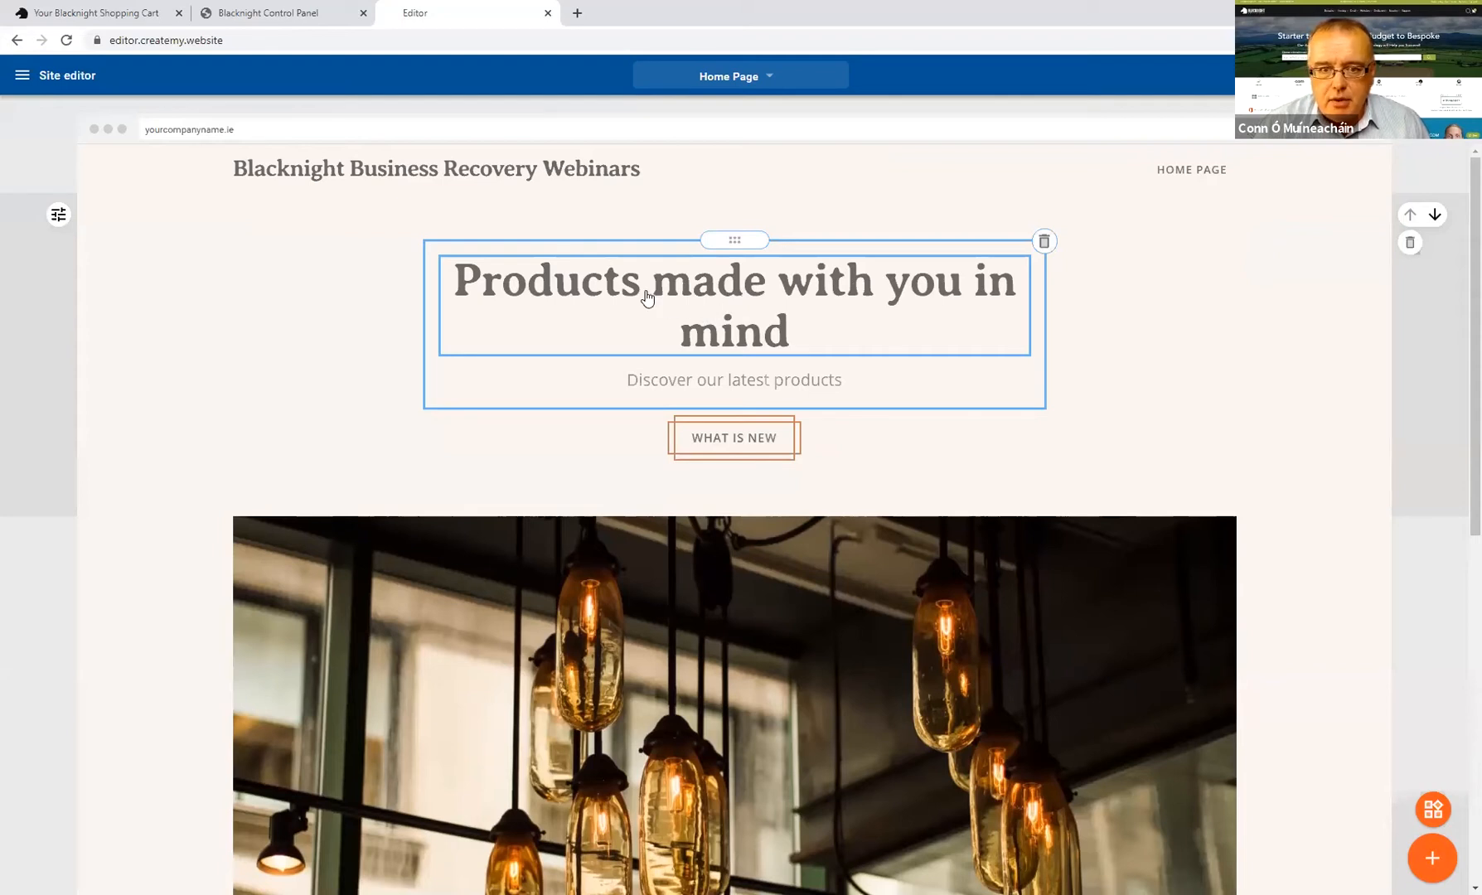
# Step: Shorten the home page's main heading to "Products" by removing the words "made with you in mind"
pyautogui.click(815, 325)
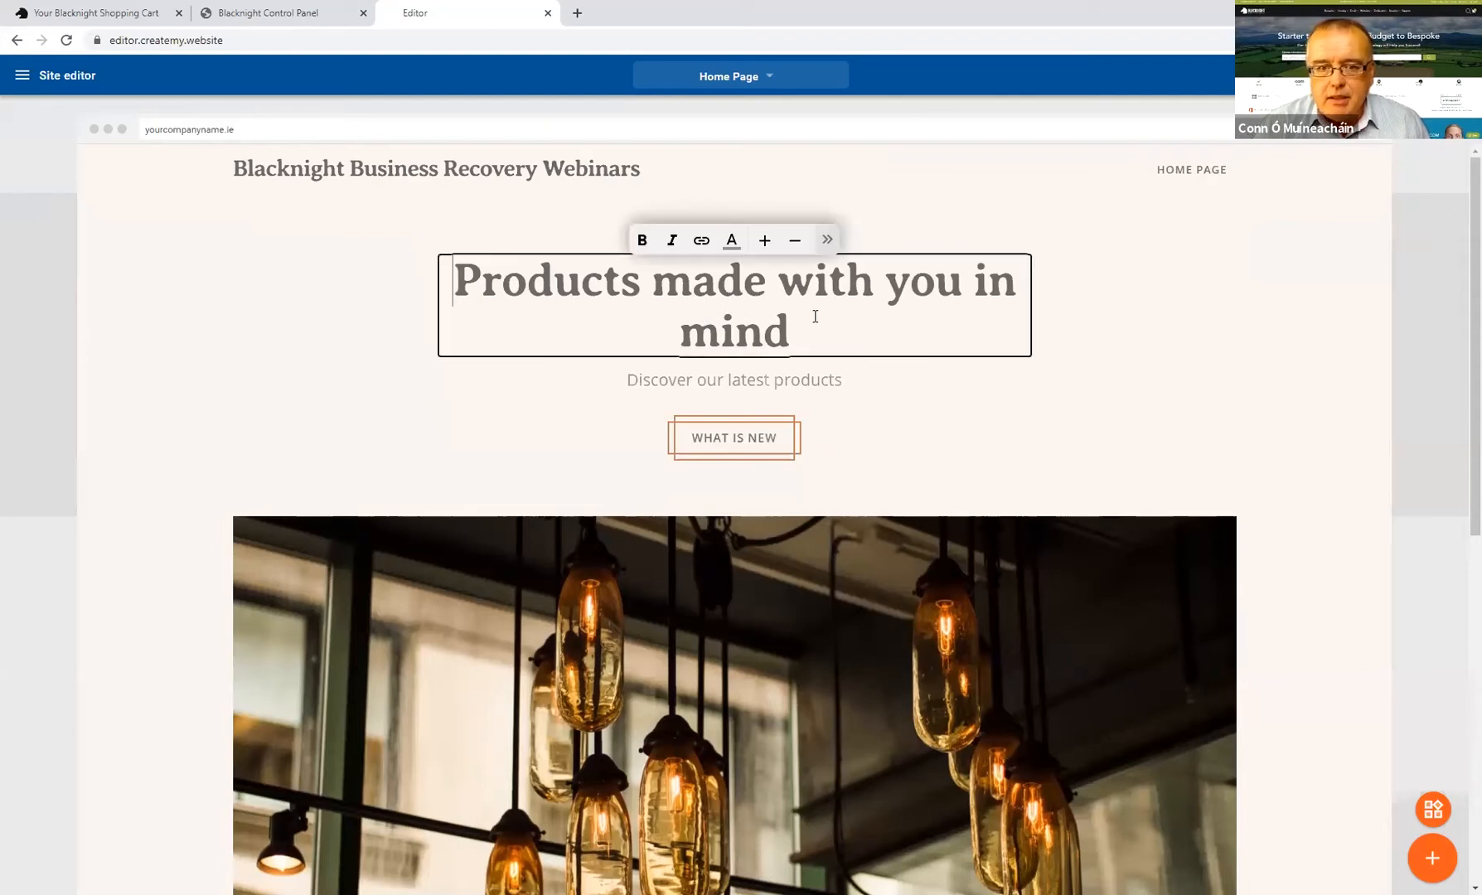
pyautogui.click(801, 331)
pyautogui.click(879, 319)
pyautogui.hotkey('shift', 'Left')
pyautogui.hotkey('shift', 'Left')
pyautogui.hotkey('shift', 'Left')
pyautogui.hotkey('shift', 'Left')
pyautogui.hotkey('shift', 'Left')
pyautogui.hotkey('ctrl', 'shift', 'Left')
pyautogui.hotkey('ctrl', 'shift', 'Left')
pyautogui.hotkey('ctrl', 'shift', 'Left')
pyautogui.hotkey('ctrl', 'shift', 'Left')
pyautogui.hotkey('ctrl', 'shift', 'Left')
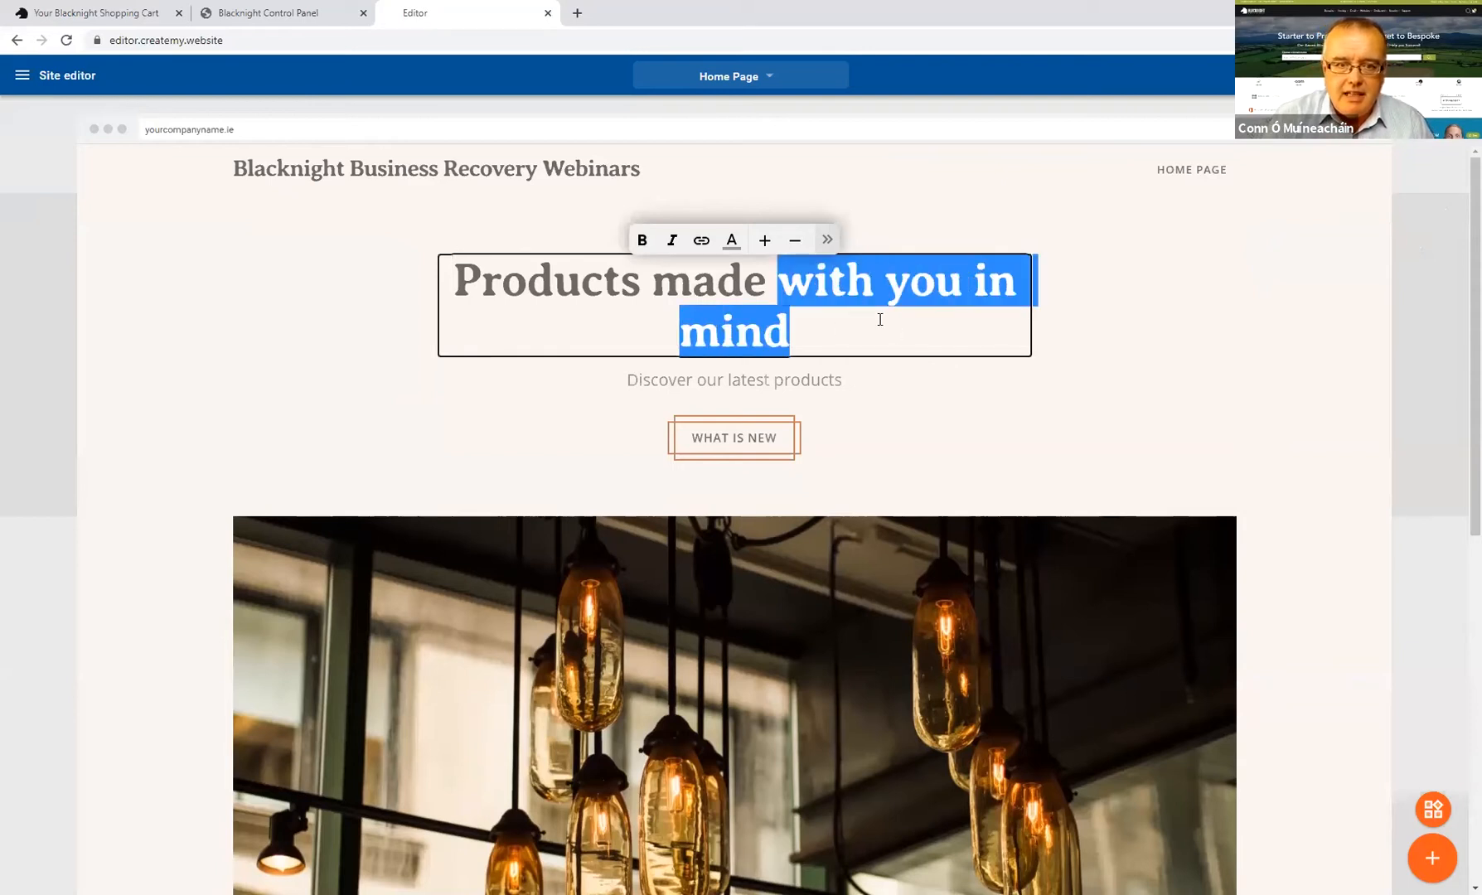
pyautogui.hotkey('ctrl', 'shift', 'Right')
pyautogui.press('Delete')
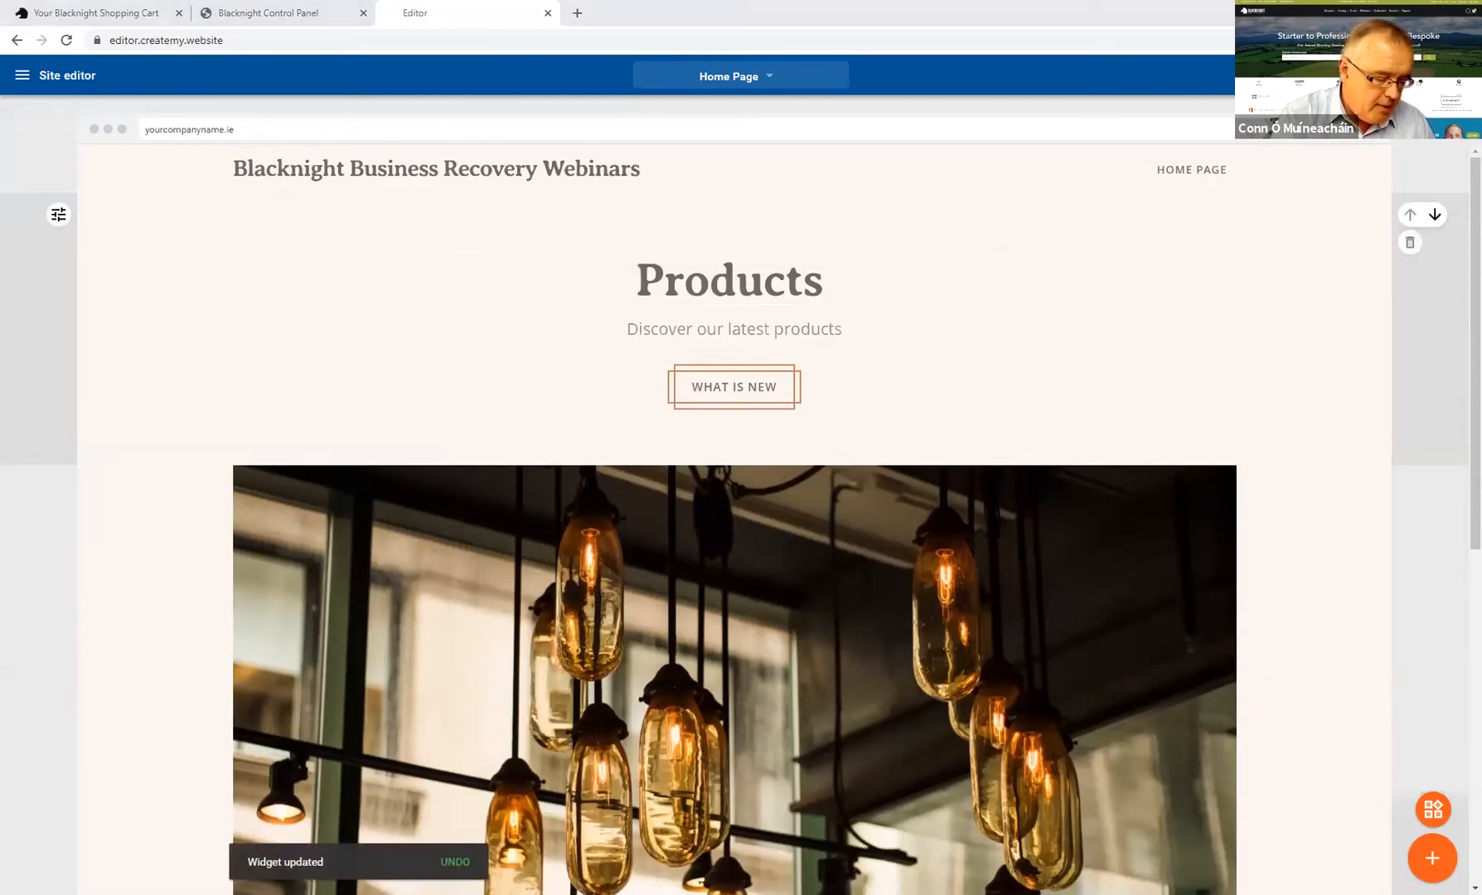
# Step: Change the home page's main heading to "Bricks and Clicks" and the subtitle beneath it to "Business for The New Normal"
pyautogui.doubleClick(715, 281)
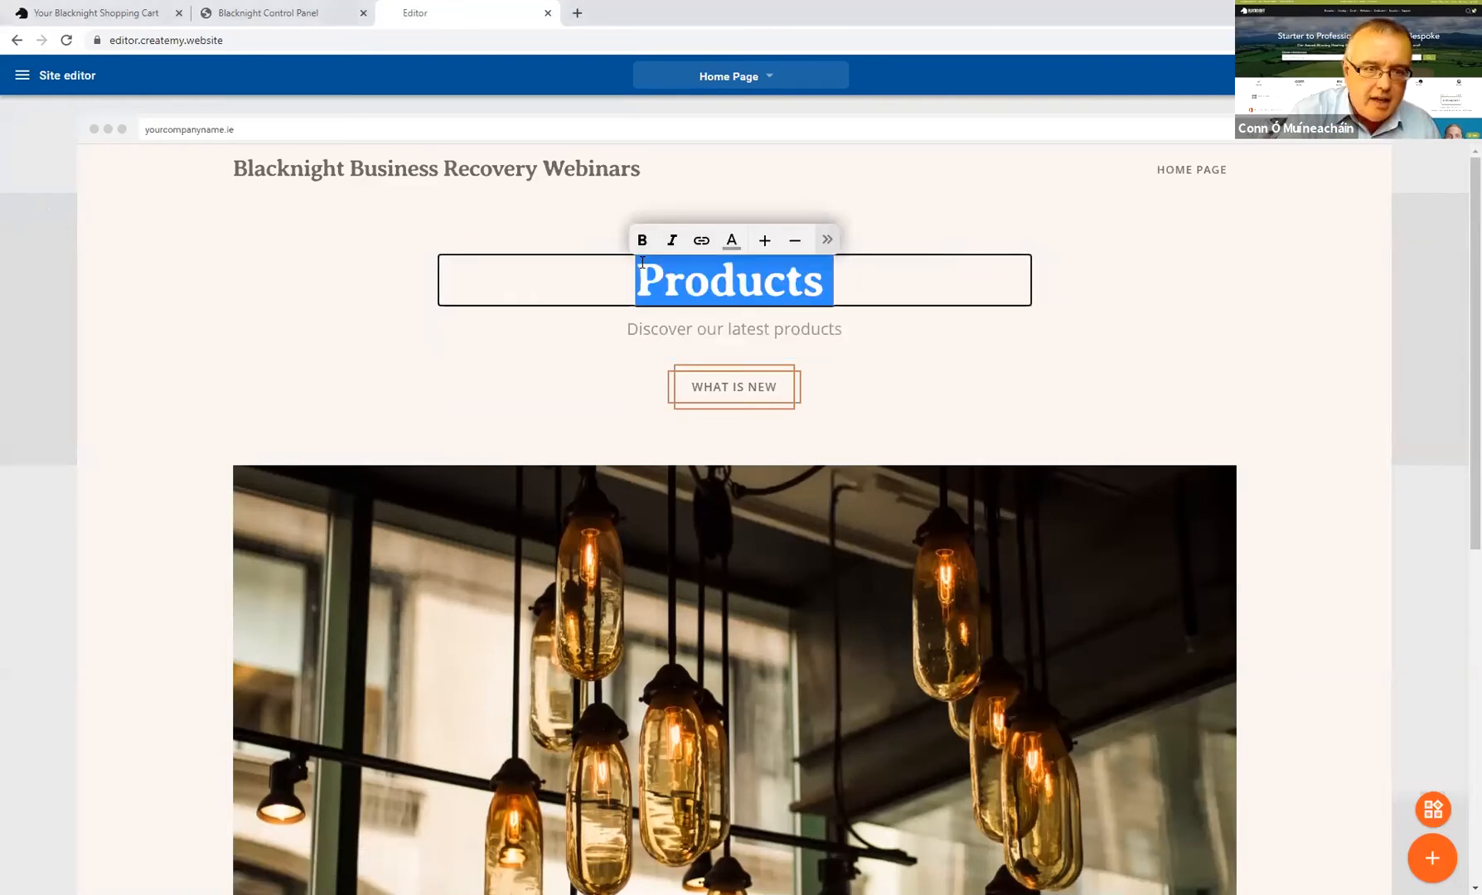
pyautogui.write('Bricks and Clicks')
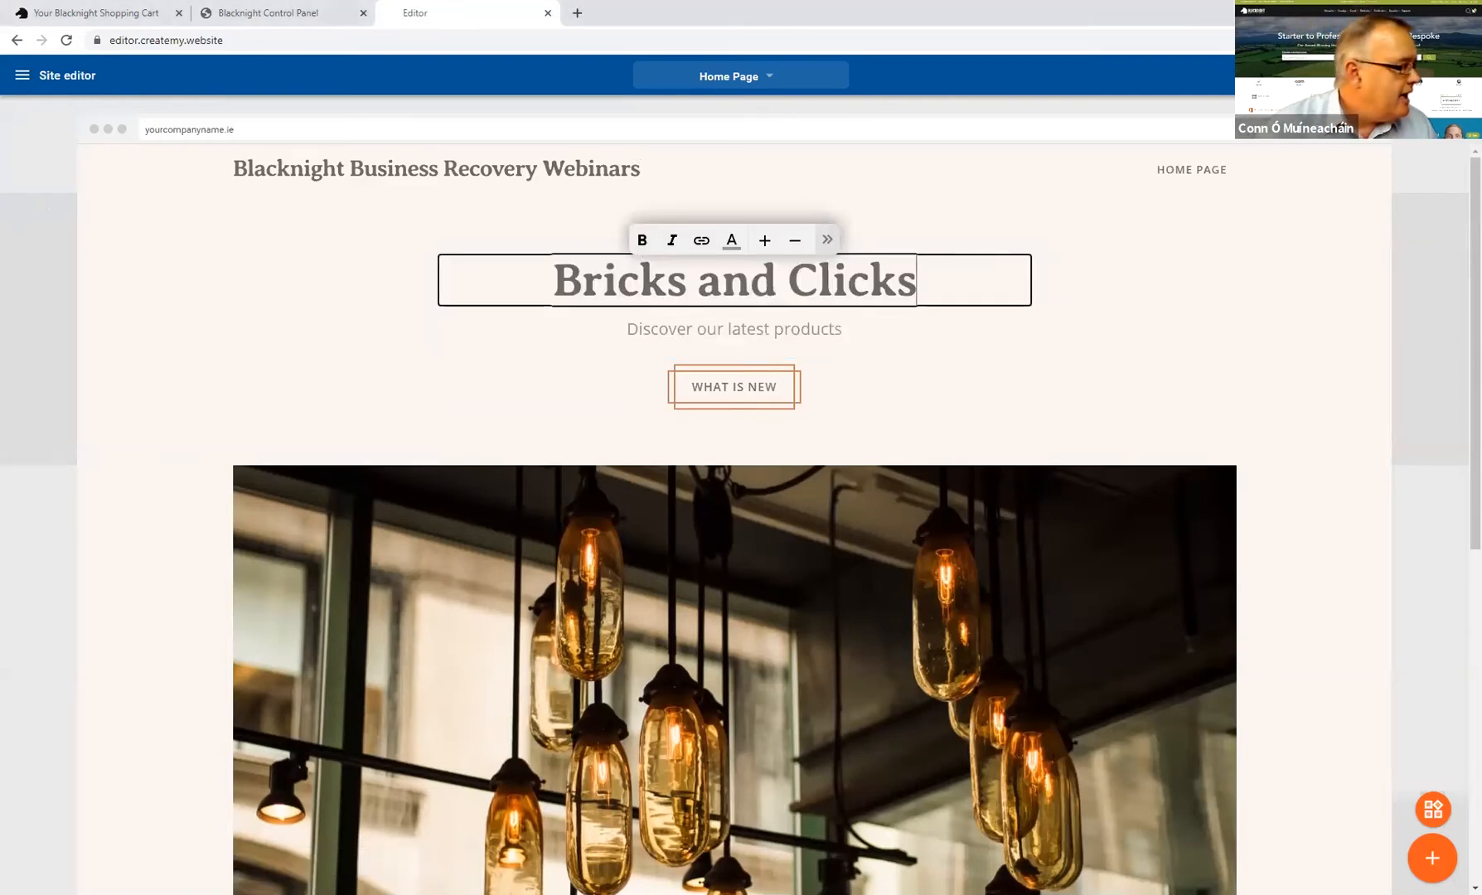
pyautogui.hotkey('alt', 'Tab')
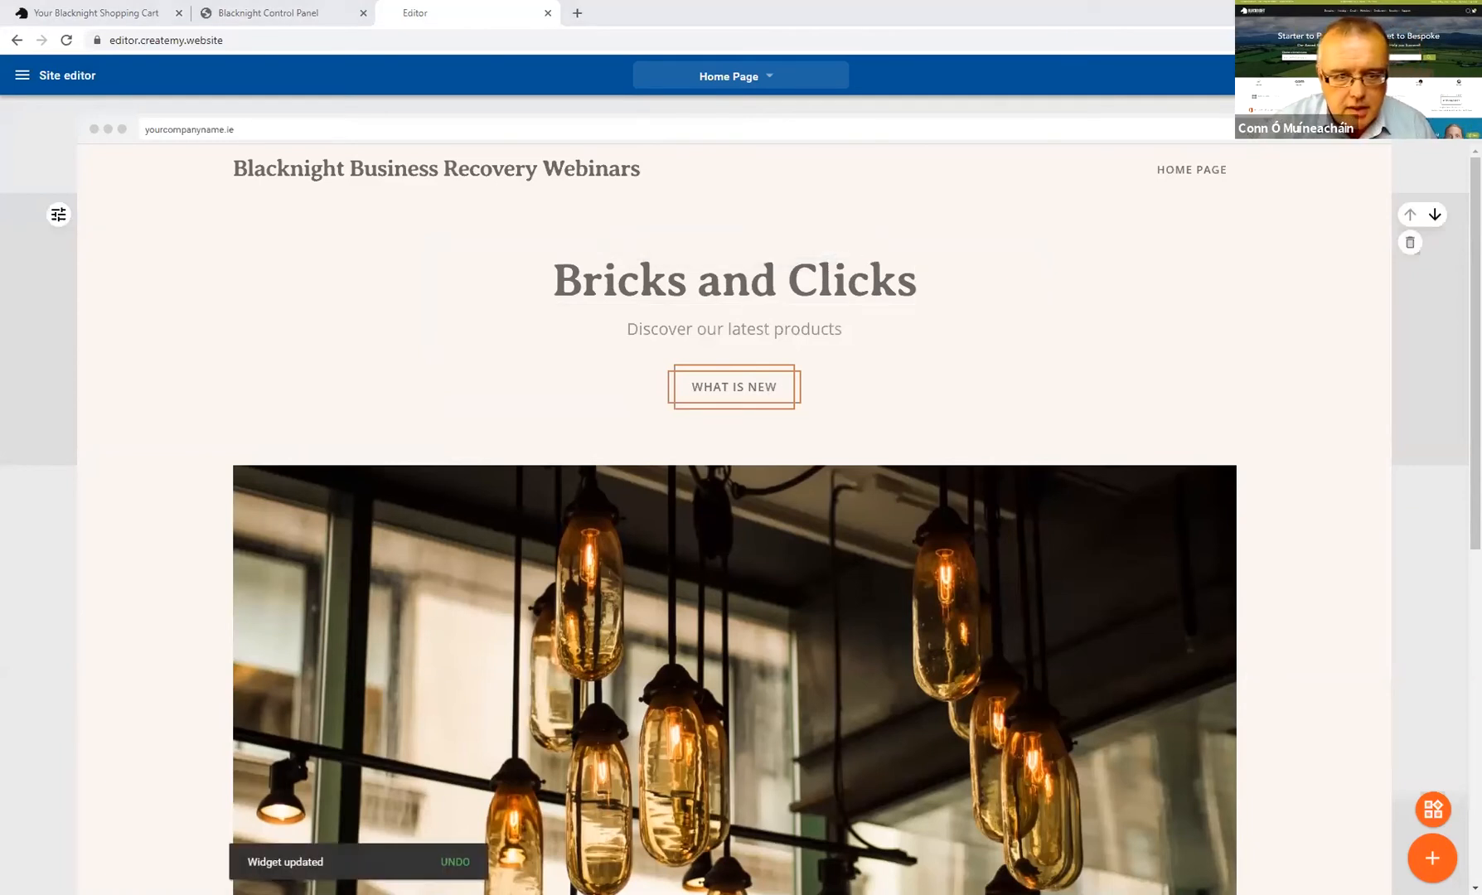
pyautogui.tripleClick(725, 329)
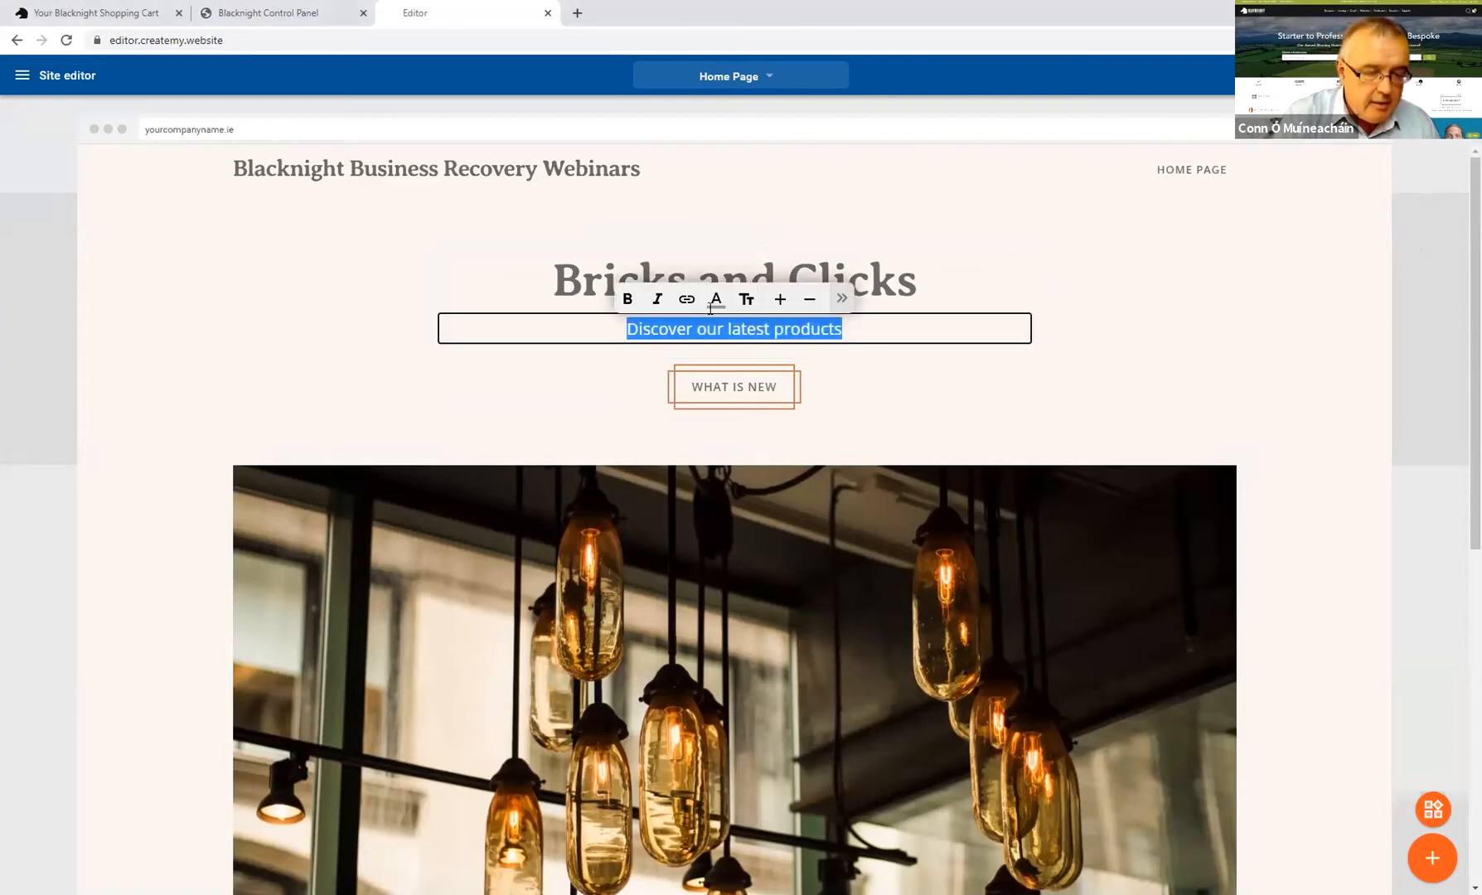
pyautogui.write('Business for The New Normal')
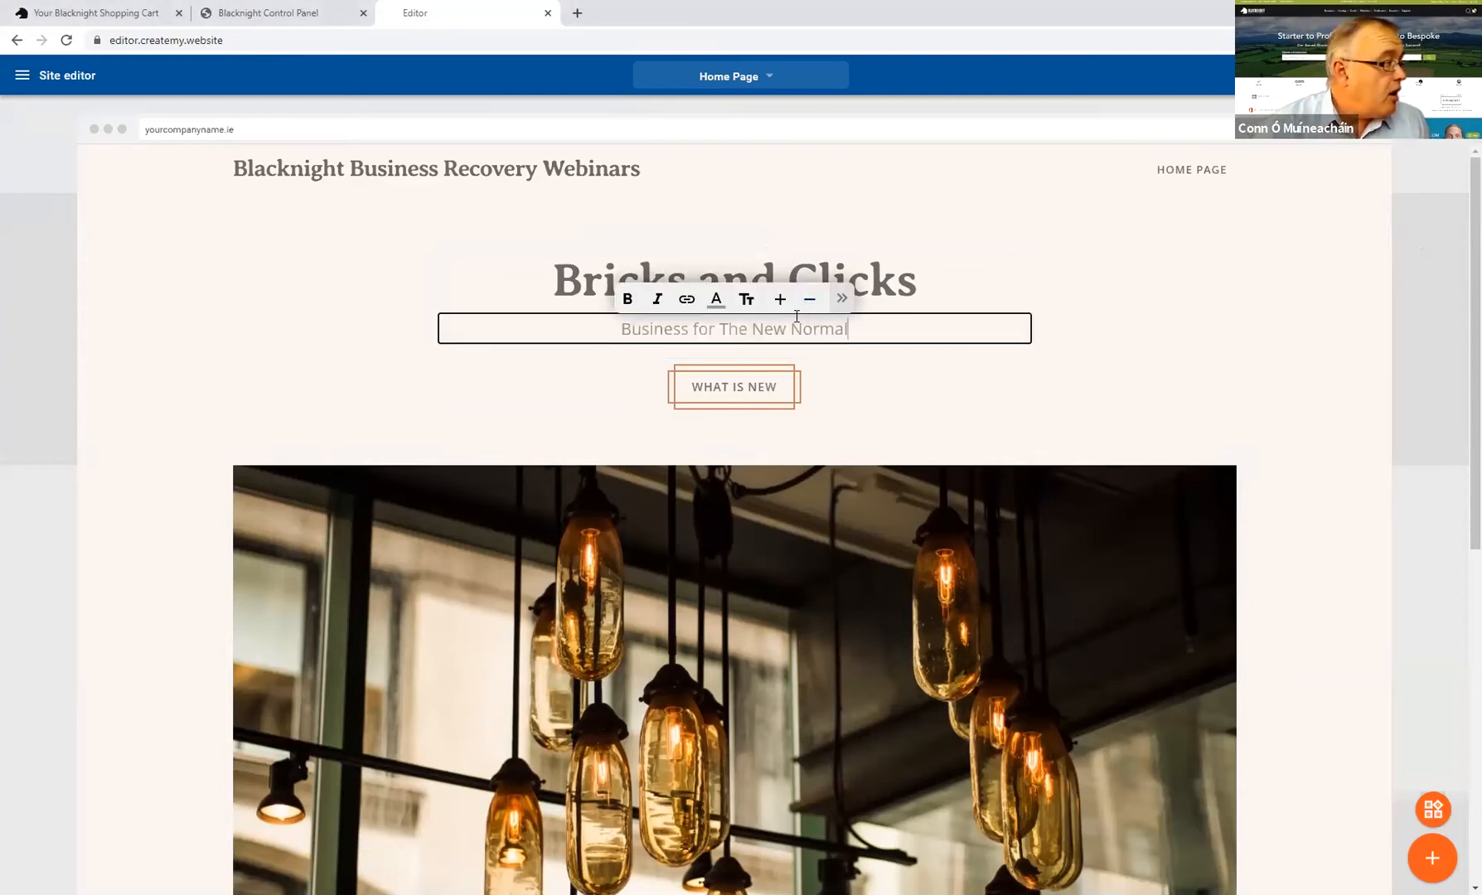
pyautogui.click(1258, 348)
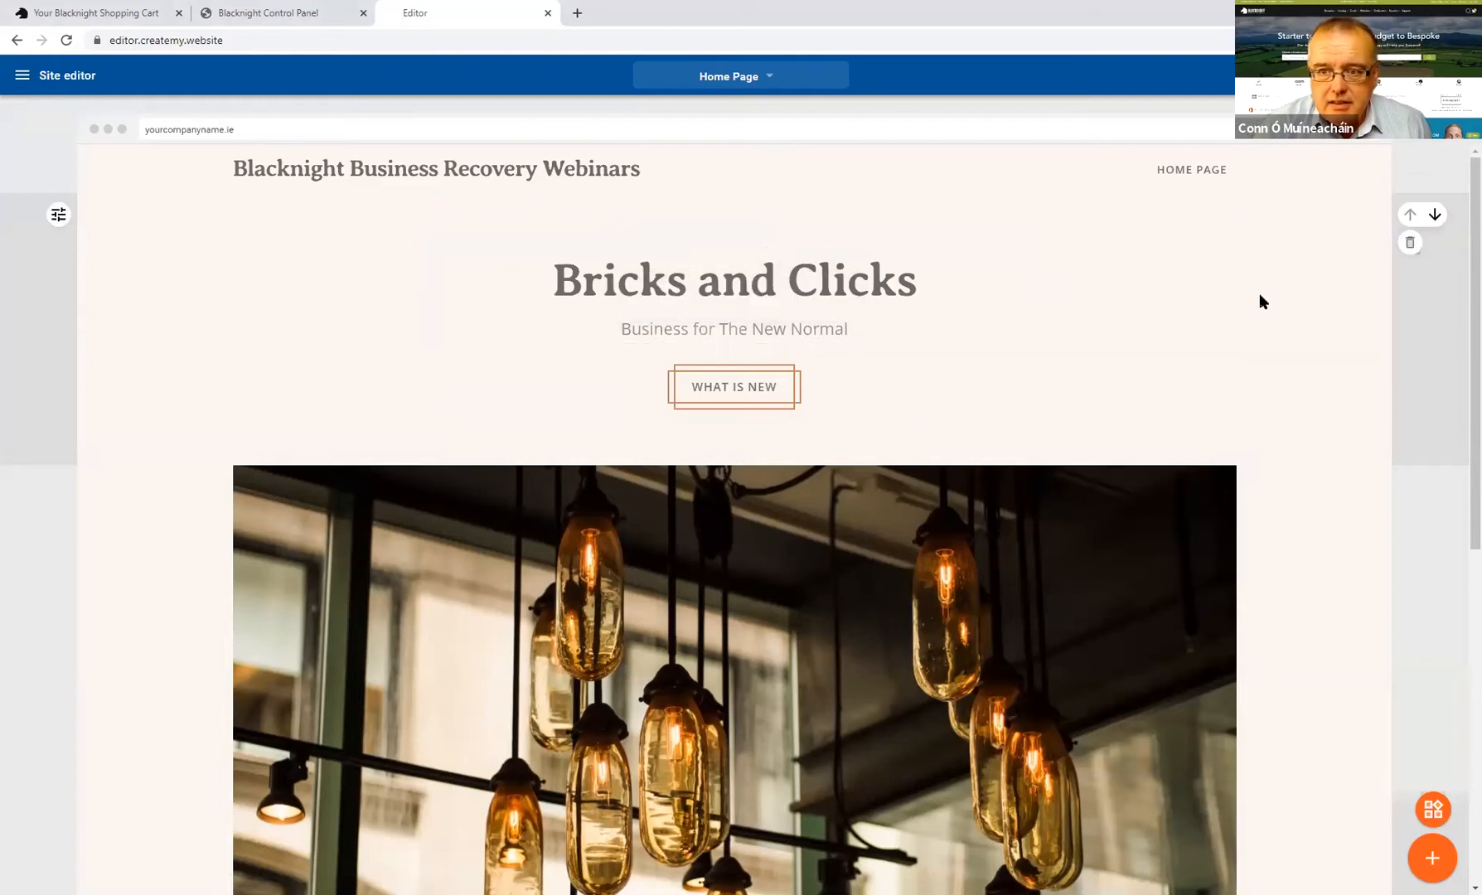
# Step: Delete the "What is new" button below the home page's main heading and subtitle
pyautogui.scroll(-3, 1035, 427)
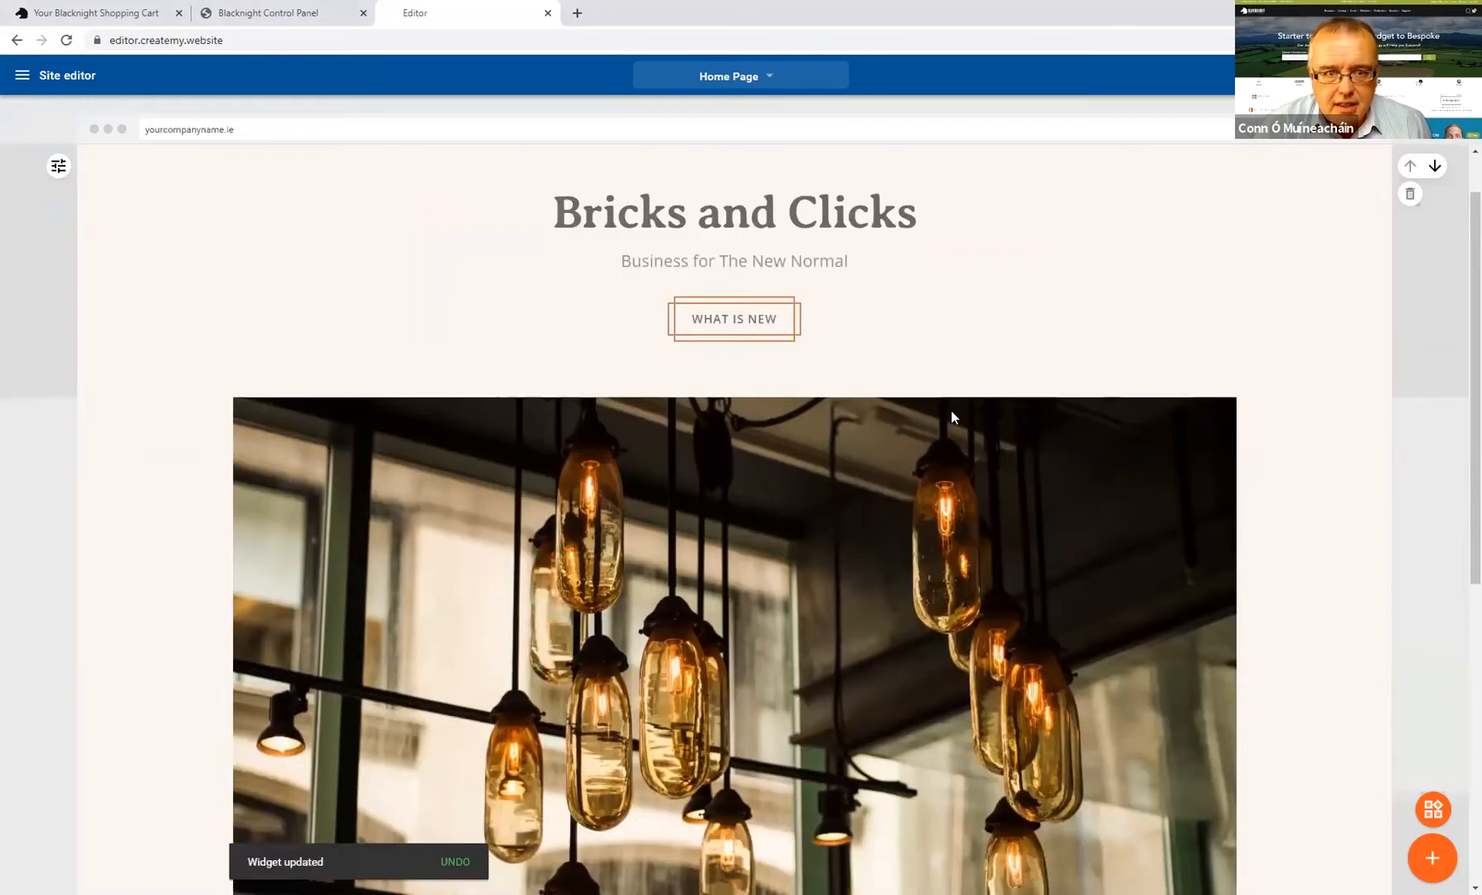
pyautogui.scroll(-3, 744, 398)
pyautogui.scroll(6, 743, 394)
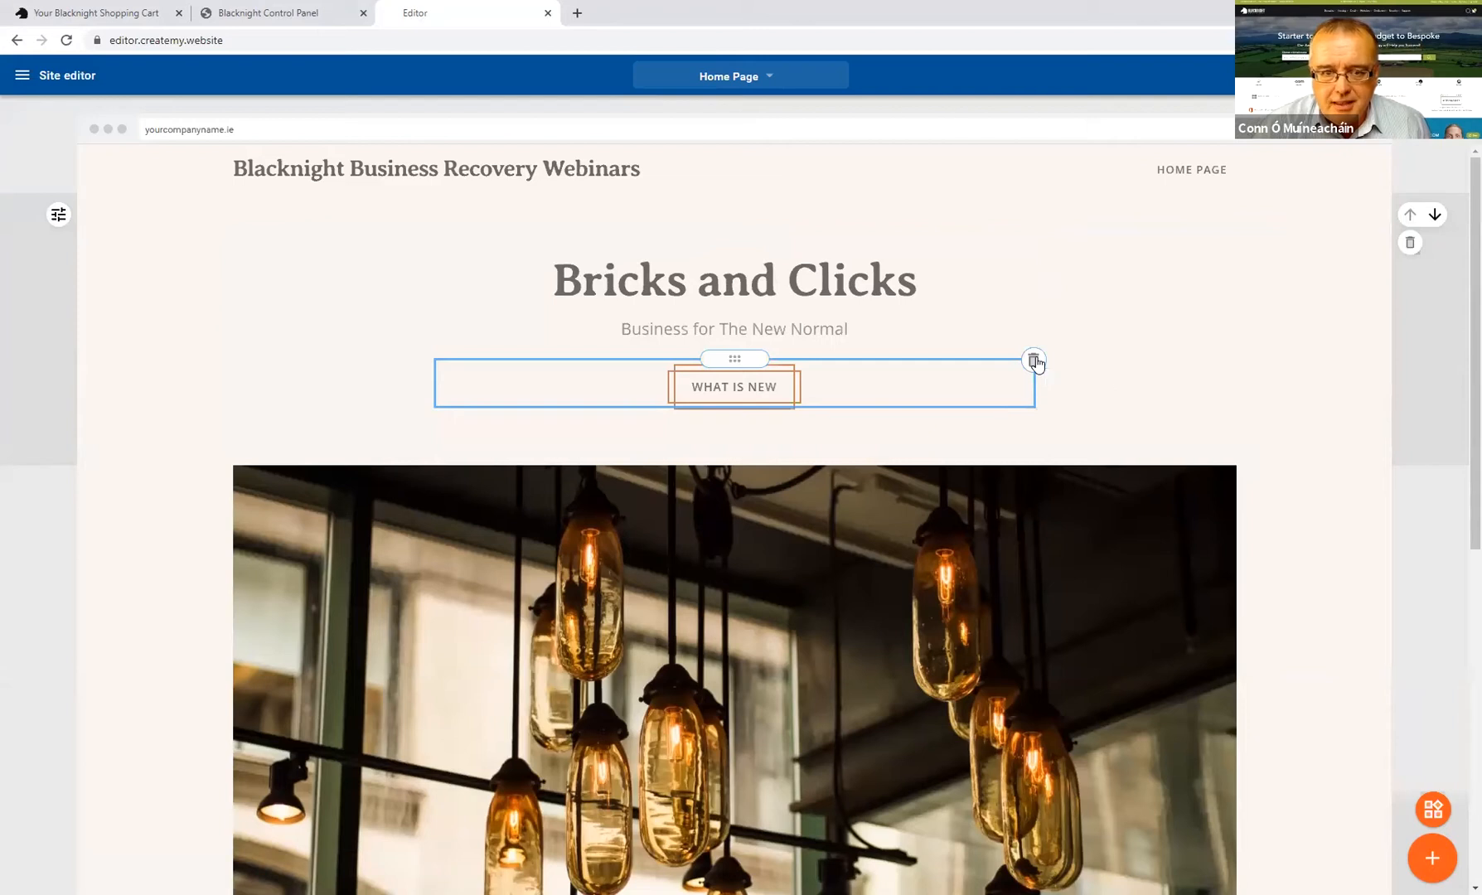
pyautogui.click(1034, 361)
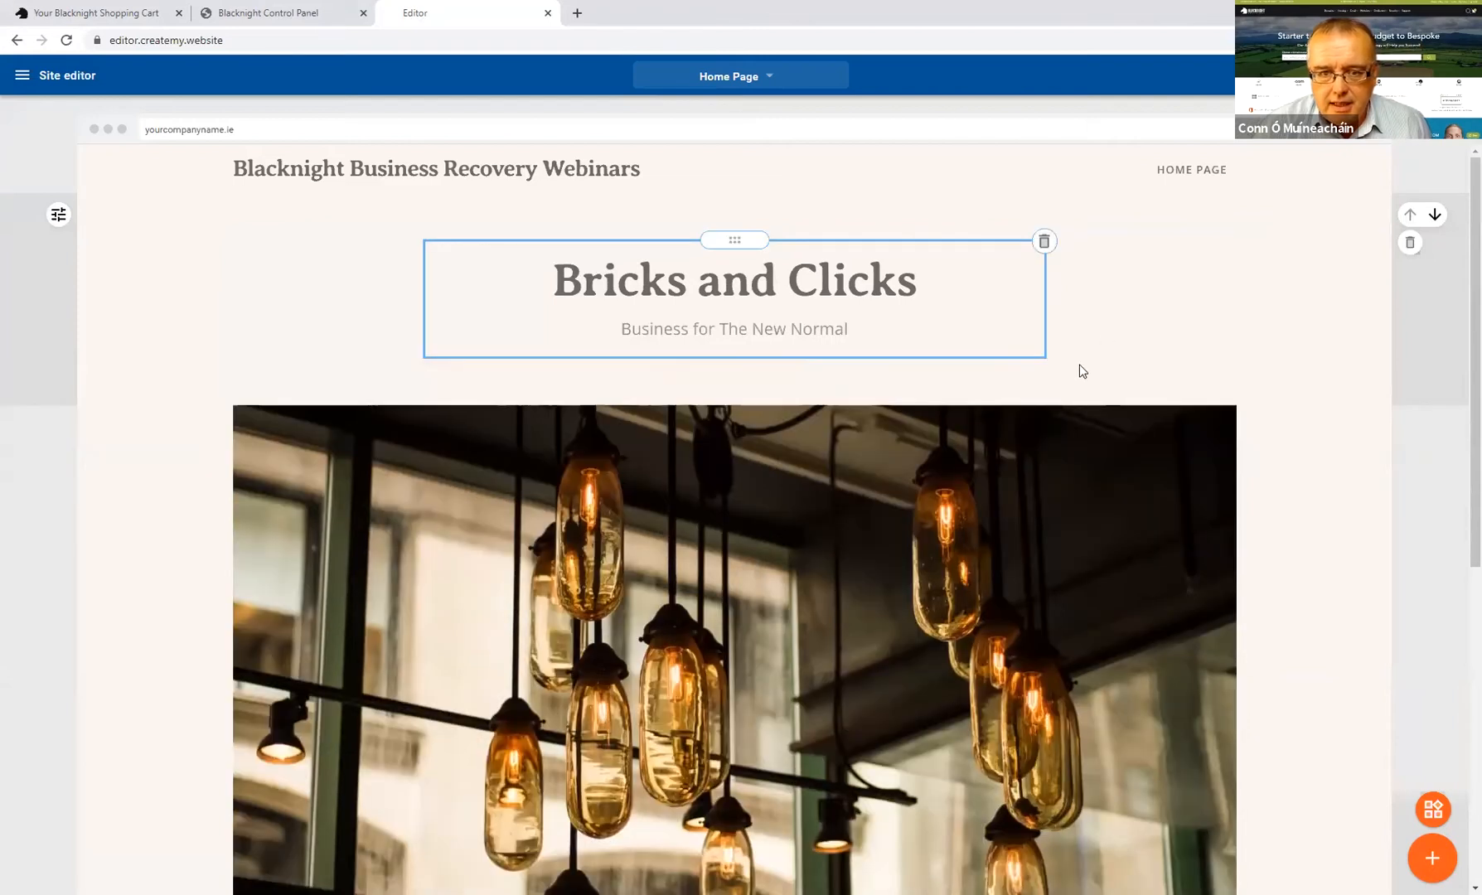
# Step: Replace the large hanging-lamps photo with tightrope-2000.png uploaded from the desktop's 20mins folder, and save the image
pyautogui.scroll(-1, 1264, 407)
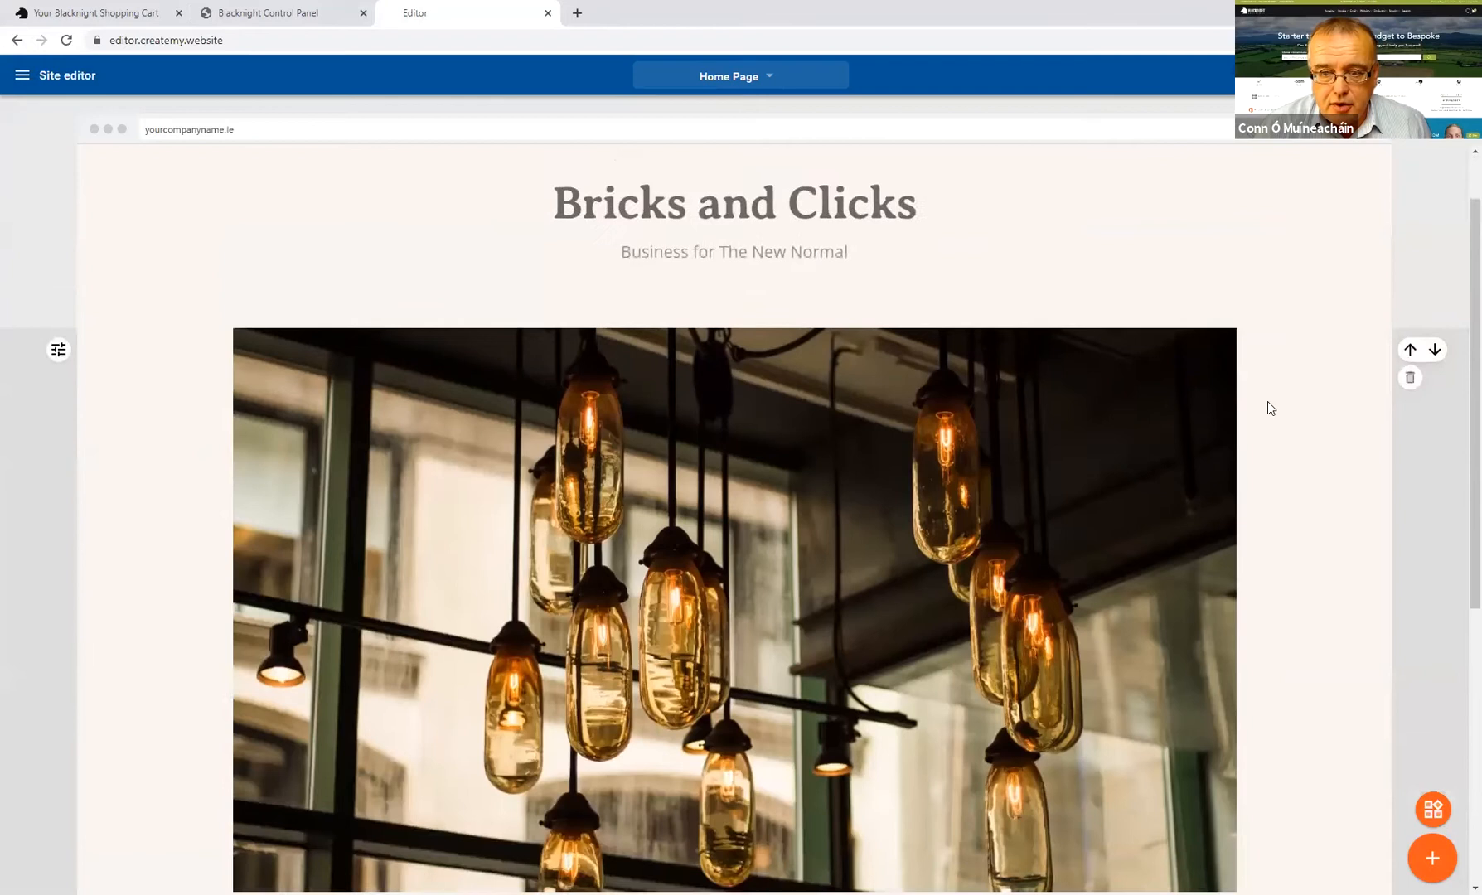
pyautogui.scroll(-1, 767, 636)
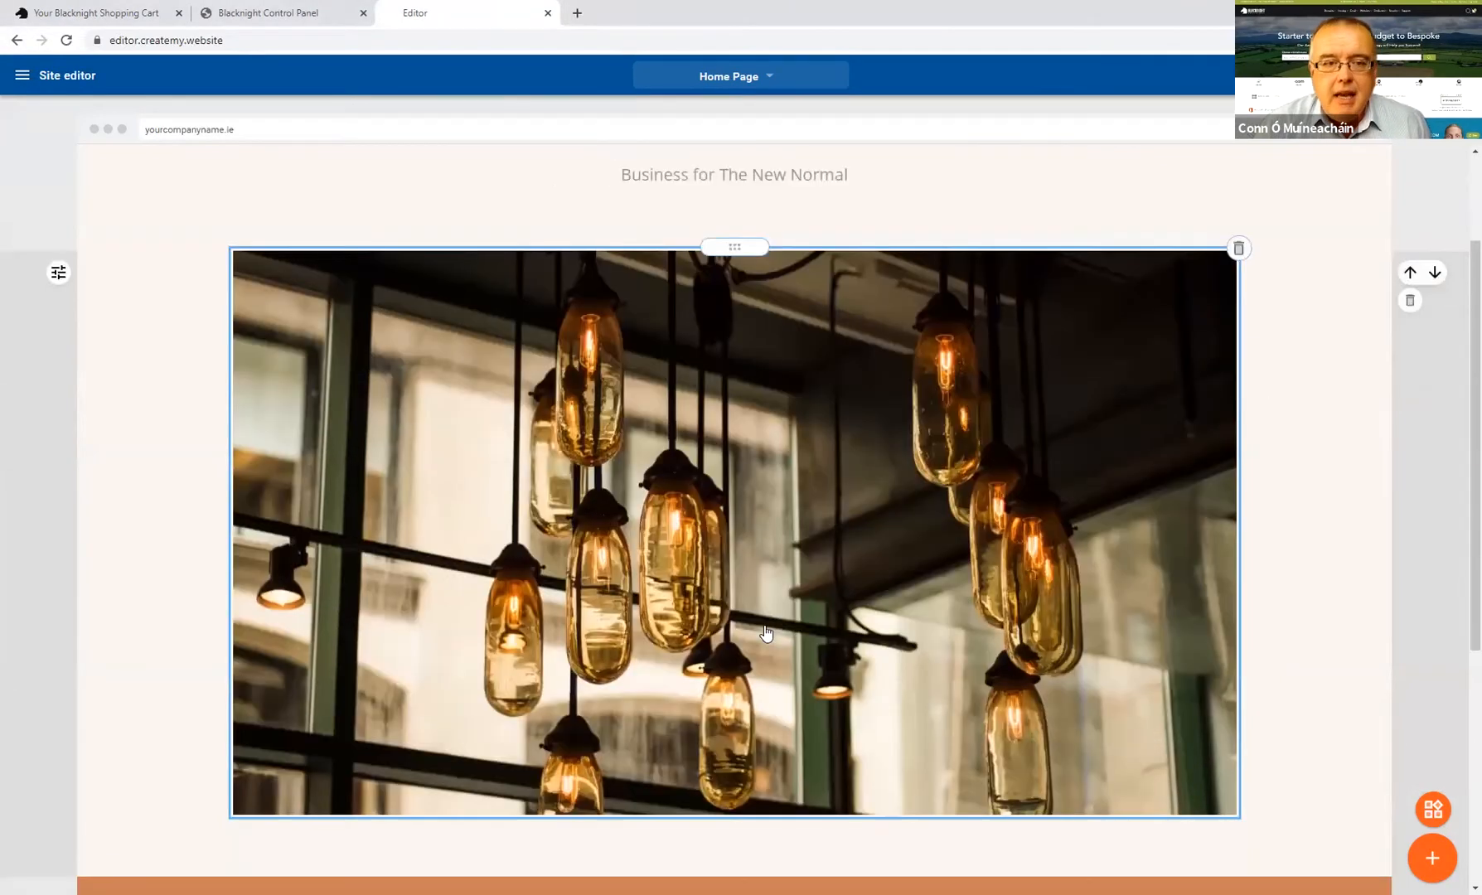
pyautogui.scroll(2, 766, 629)
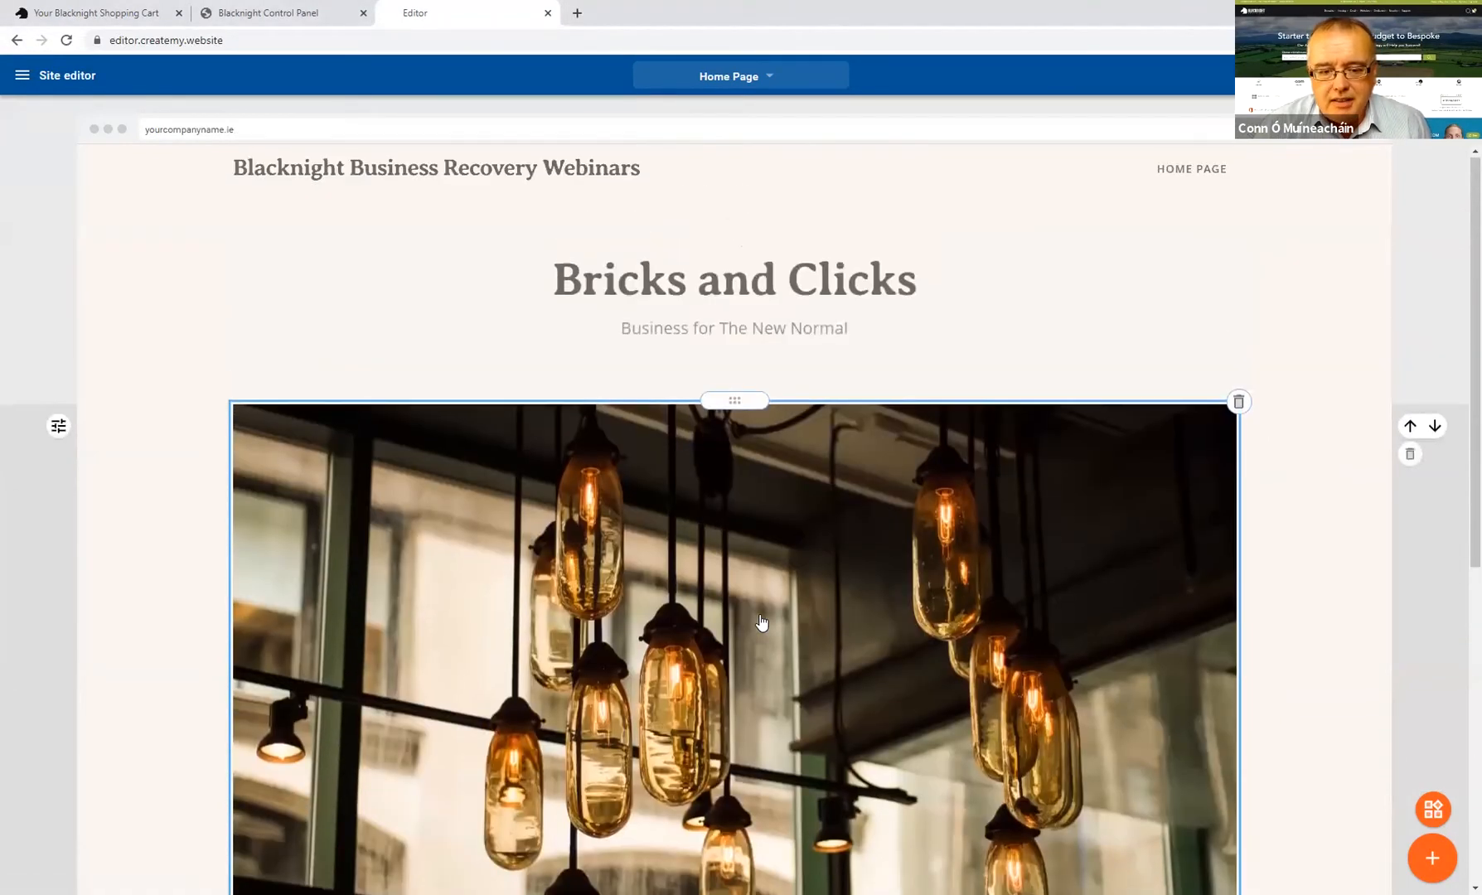
pyautogui.scroll(-2, 764, 587)
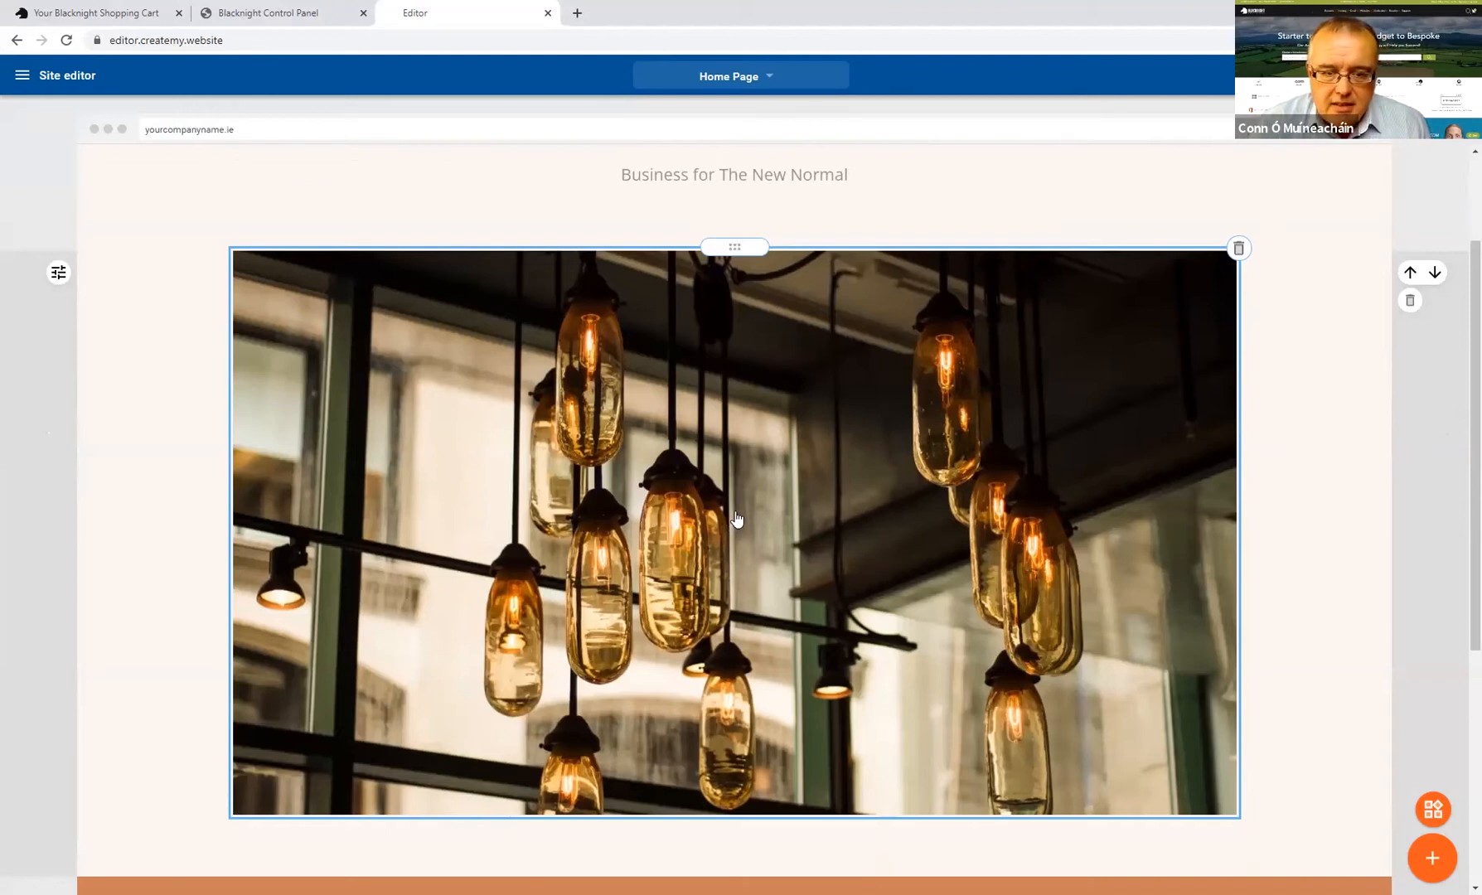
pyautogui.scroll(-1, 736, 520)
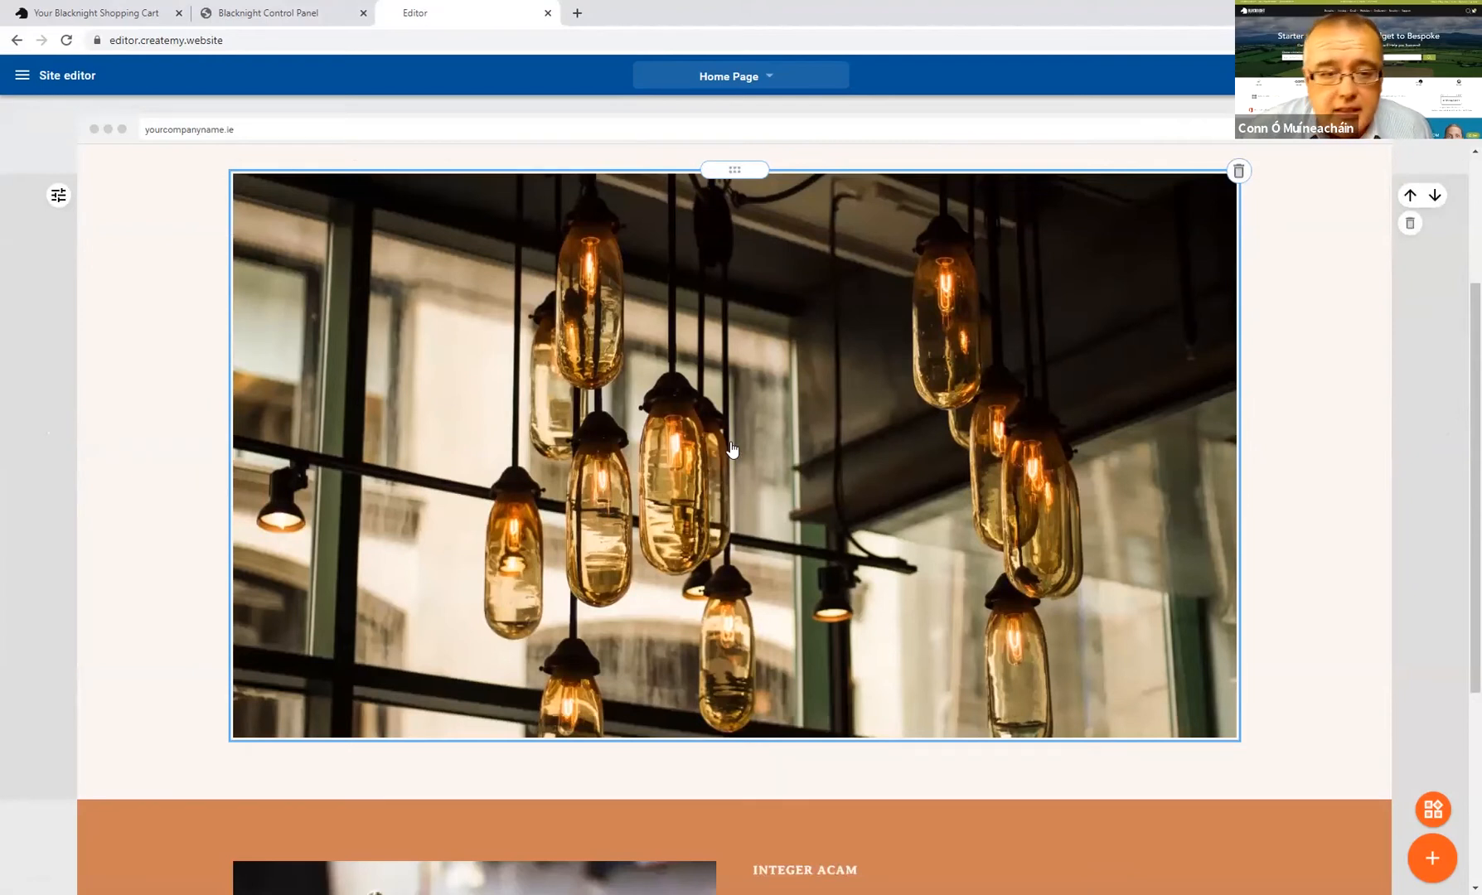
pyautogui.click(733, 450)
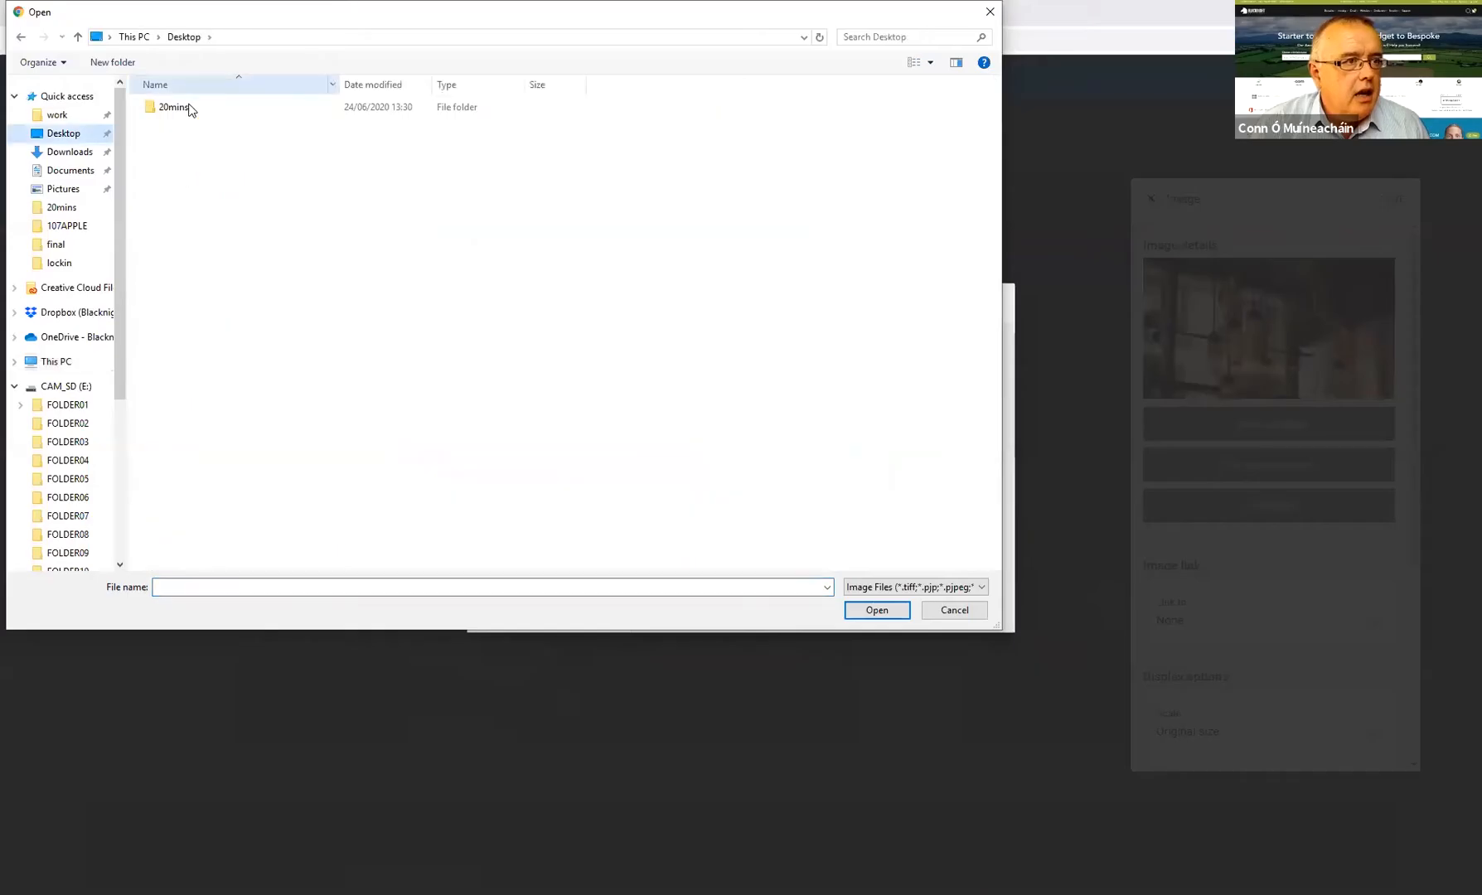
pyautogui.click(168, 107)
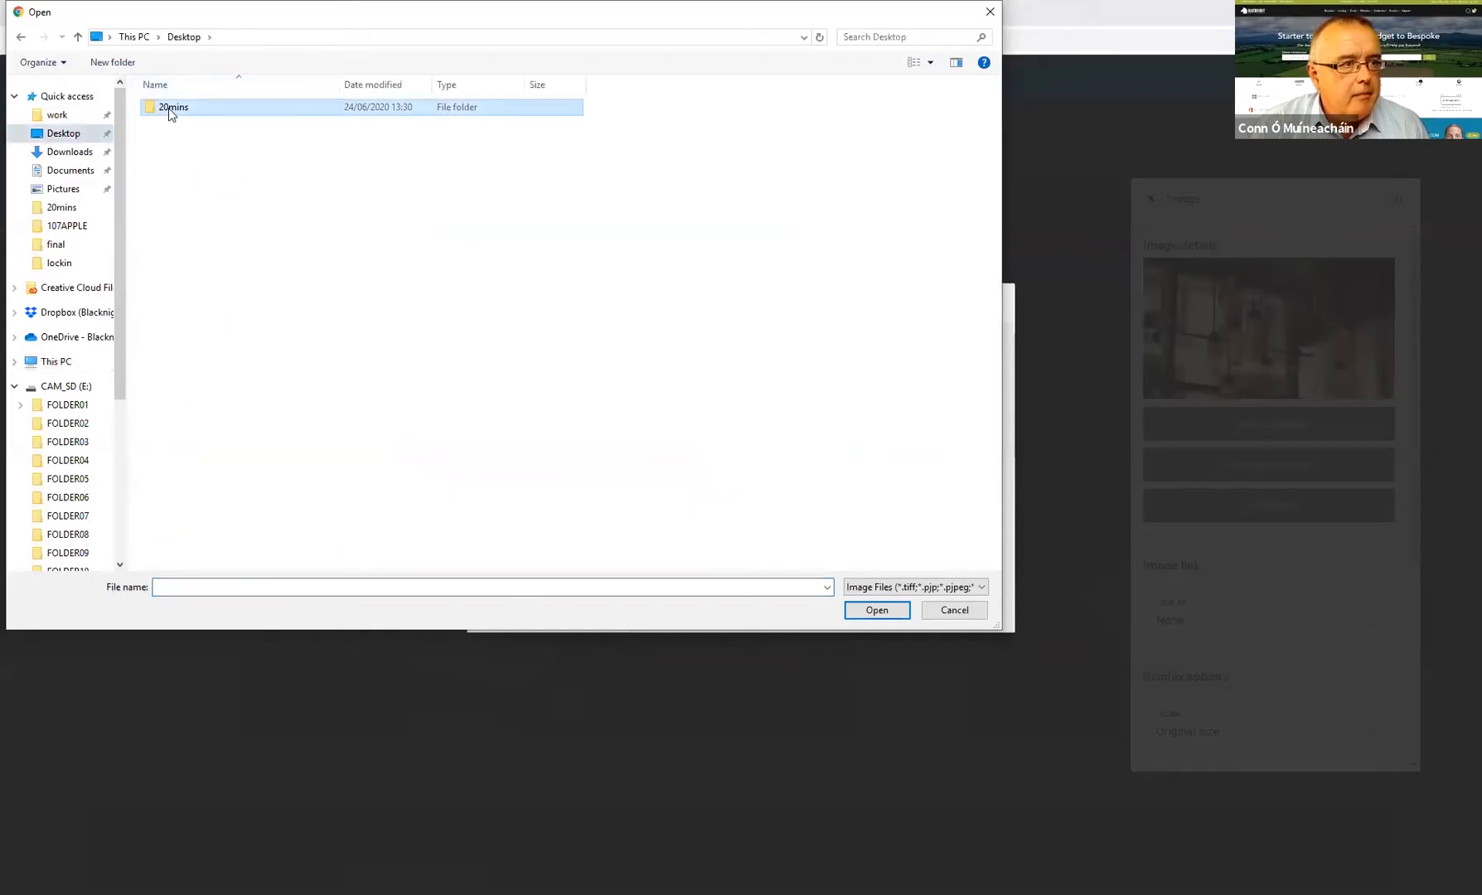
pyautogui.doubleClick(169, 108)
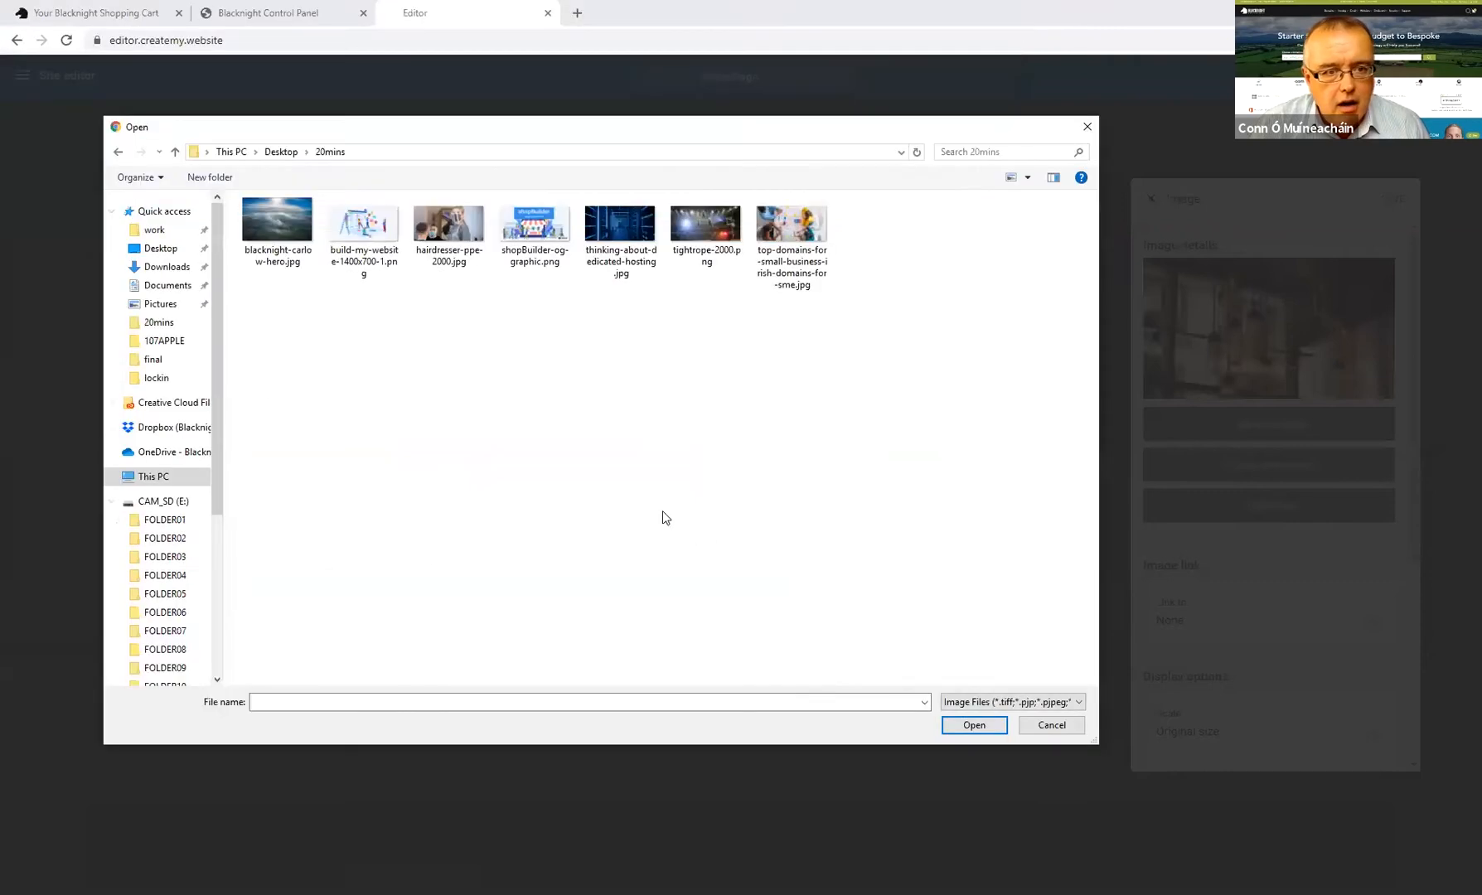
pyautogui.click(710, 231)
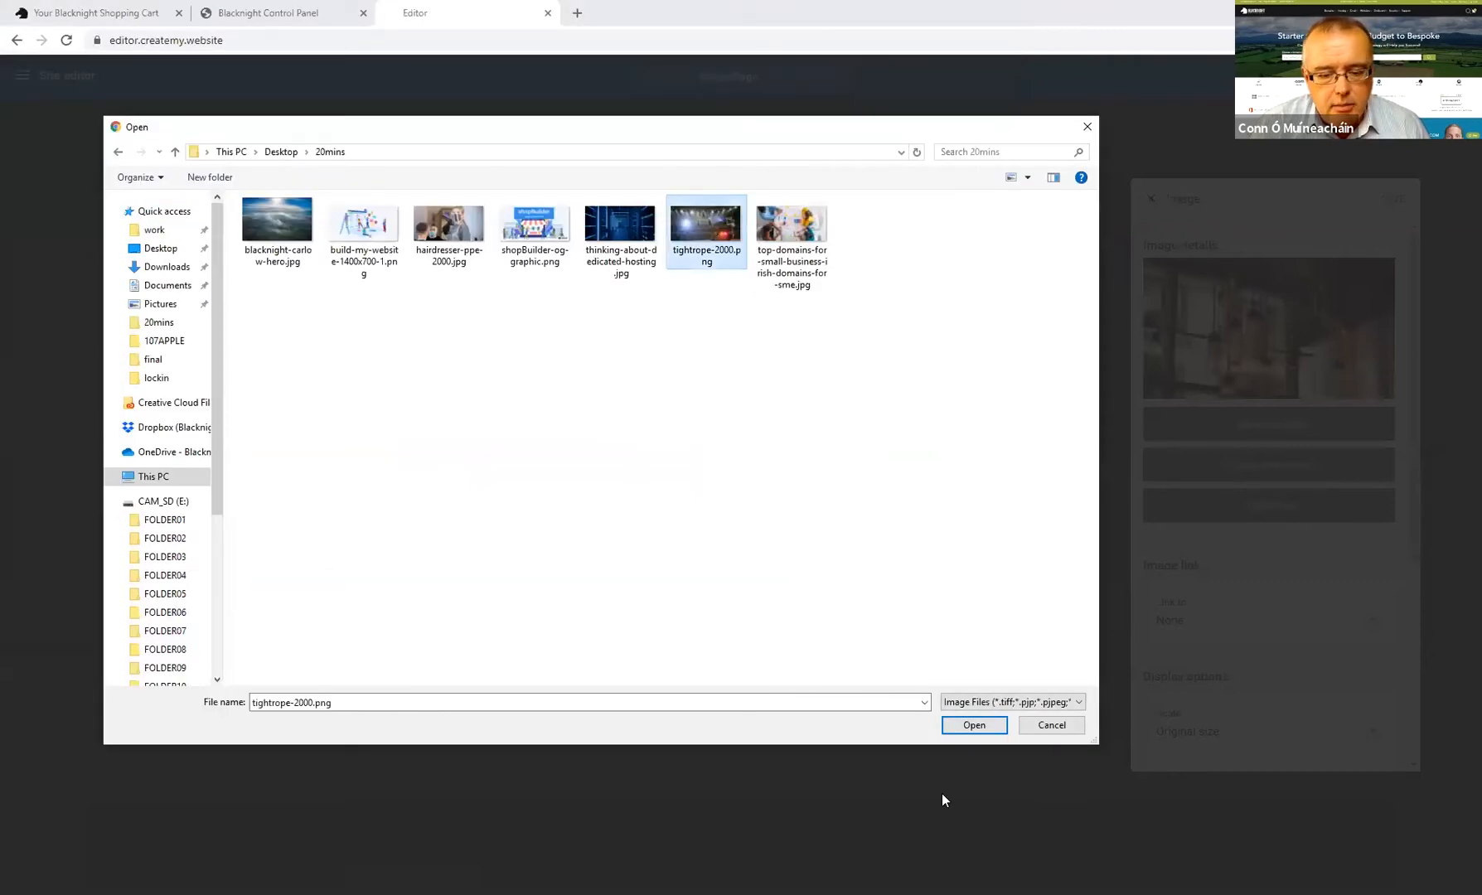
pyautogui.click(974, 725)
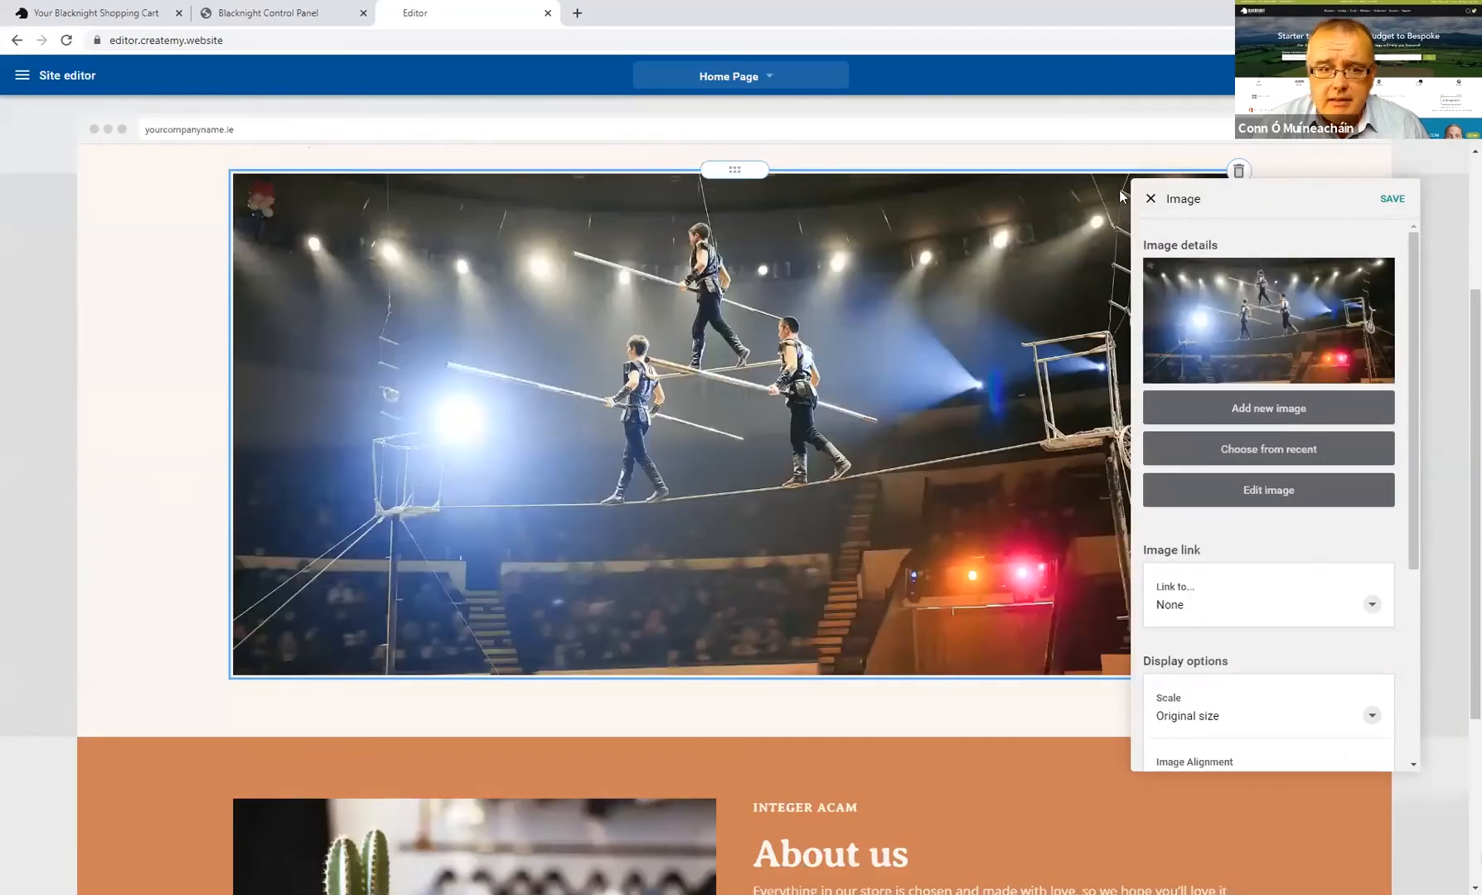
pyautogui.click(1392, 199)
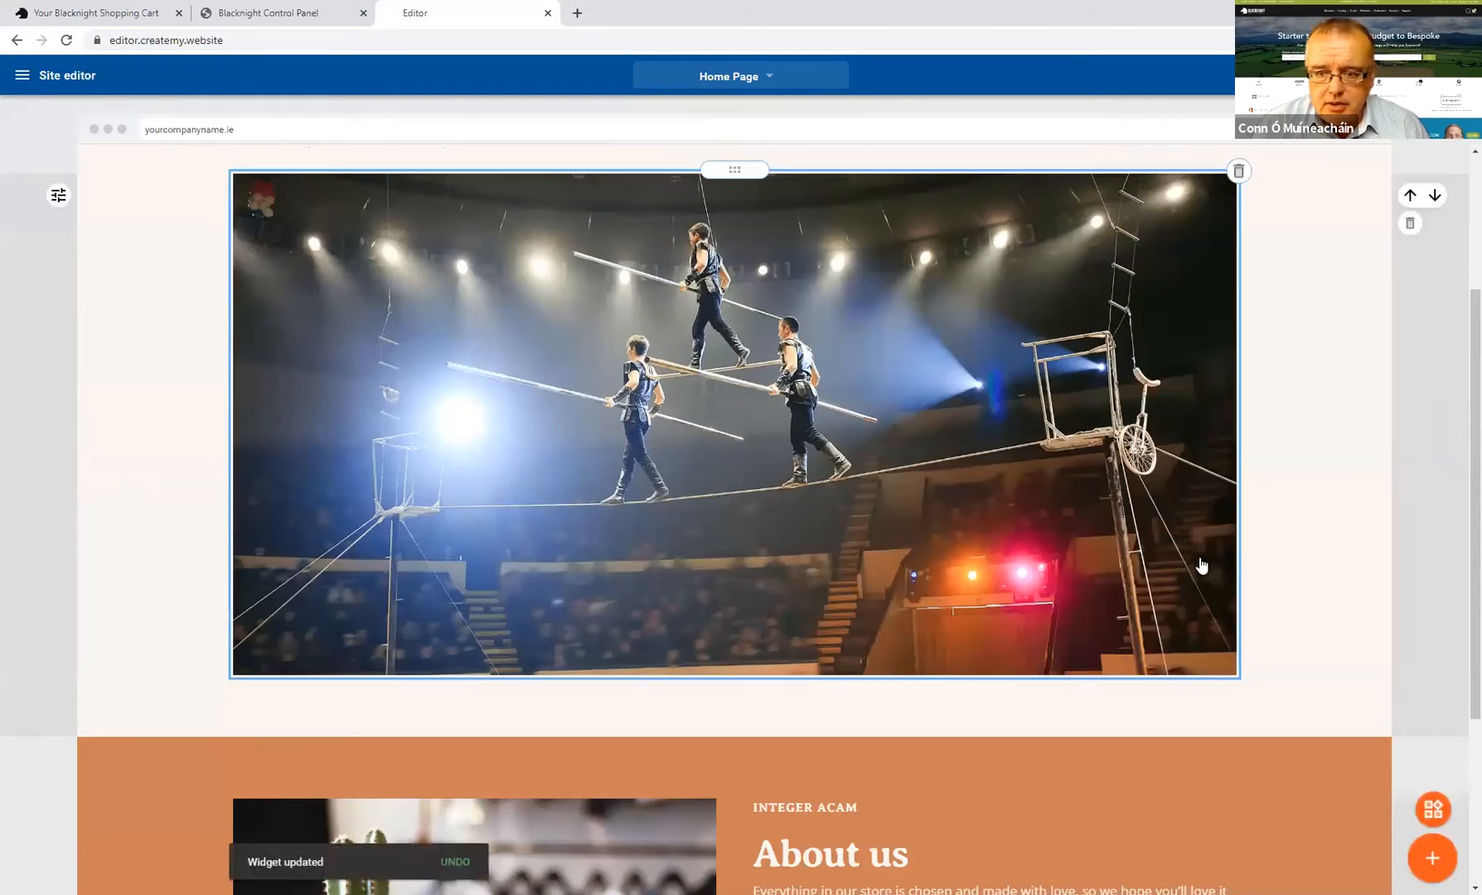
# Step: Delete the "Integer acam" text above About us and replace that section's cactus photo with hairdresser-ppe-2000.jpg from the 20mins folder
pyautogui.scroll(-2, 1301, 531)
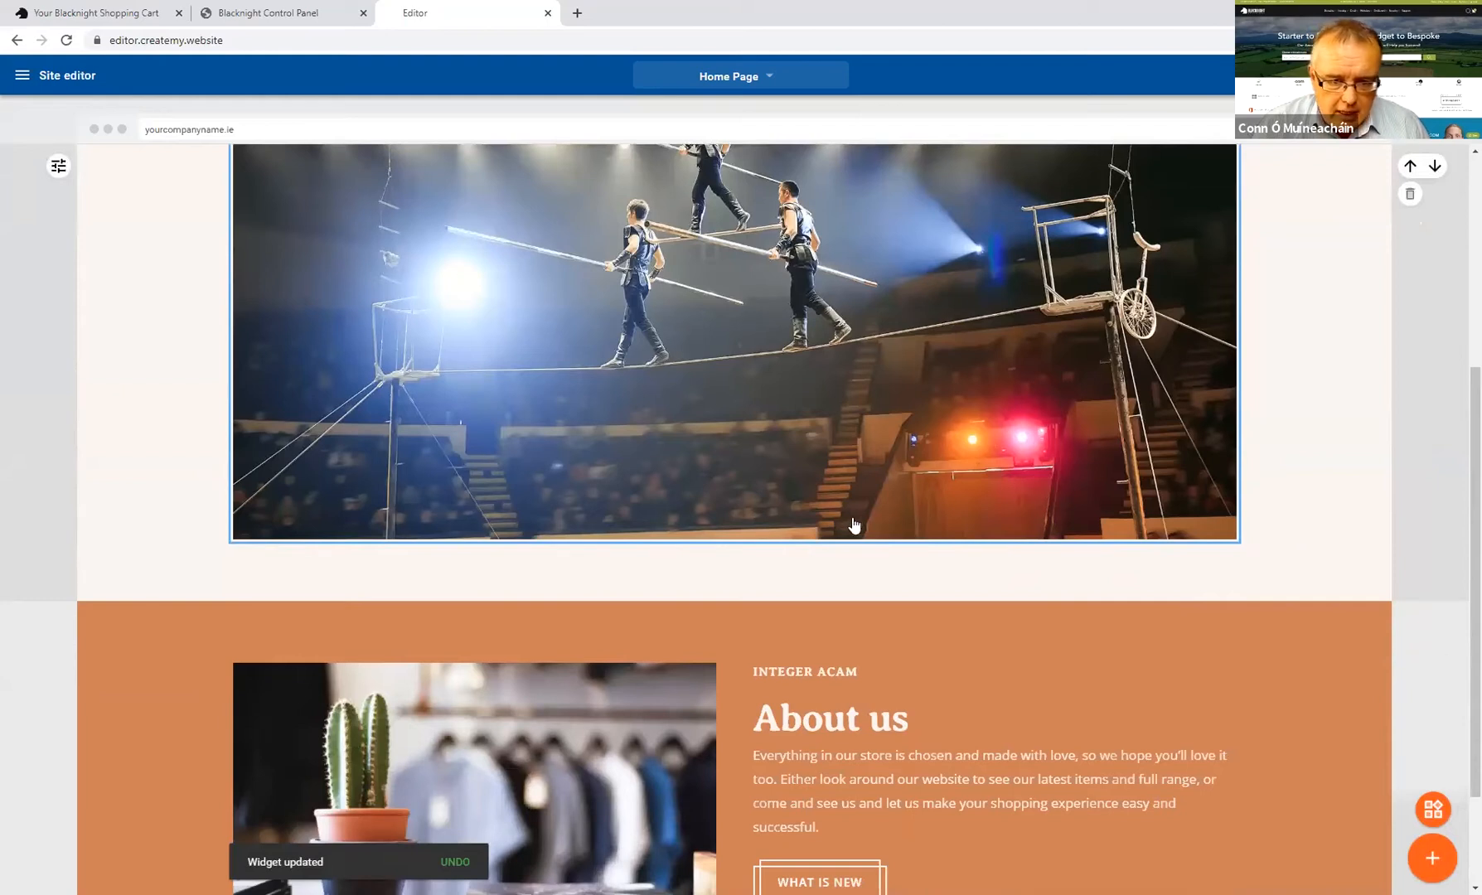
pyautogui.scroll(-2, 847, 534)
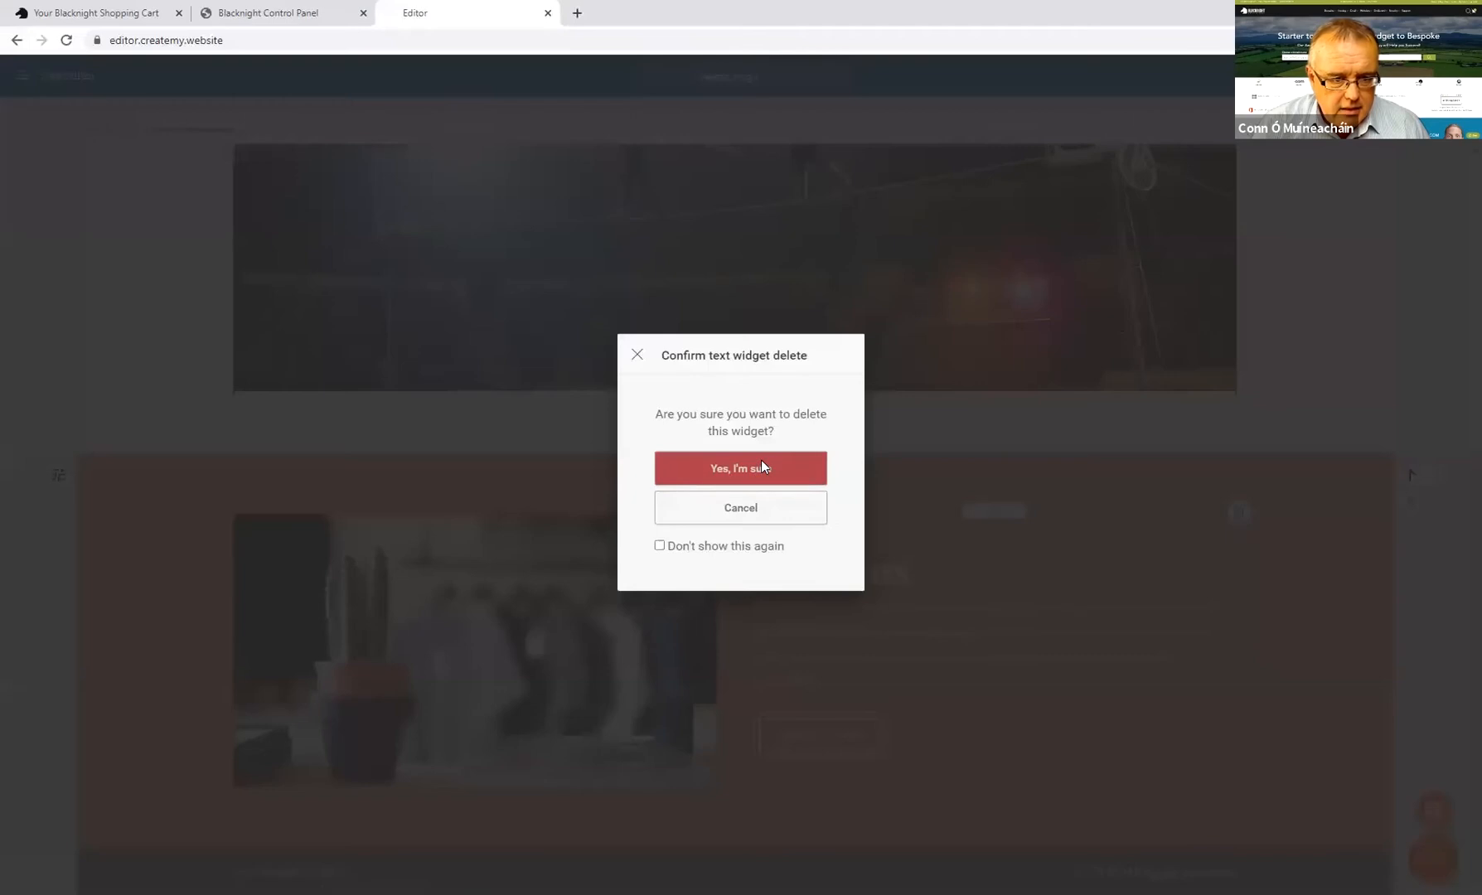
pyautogui.click(324, 615)
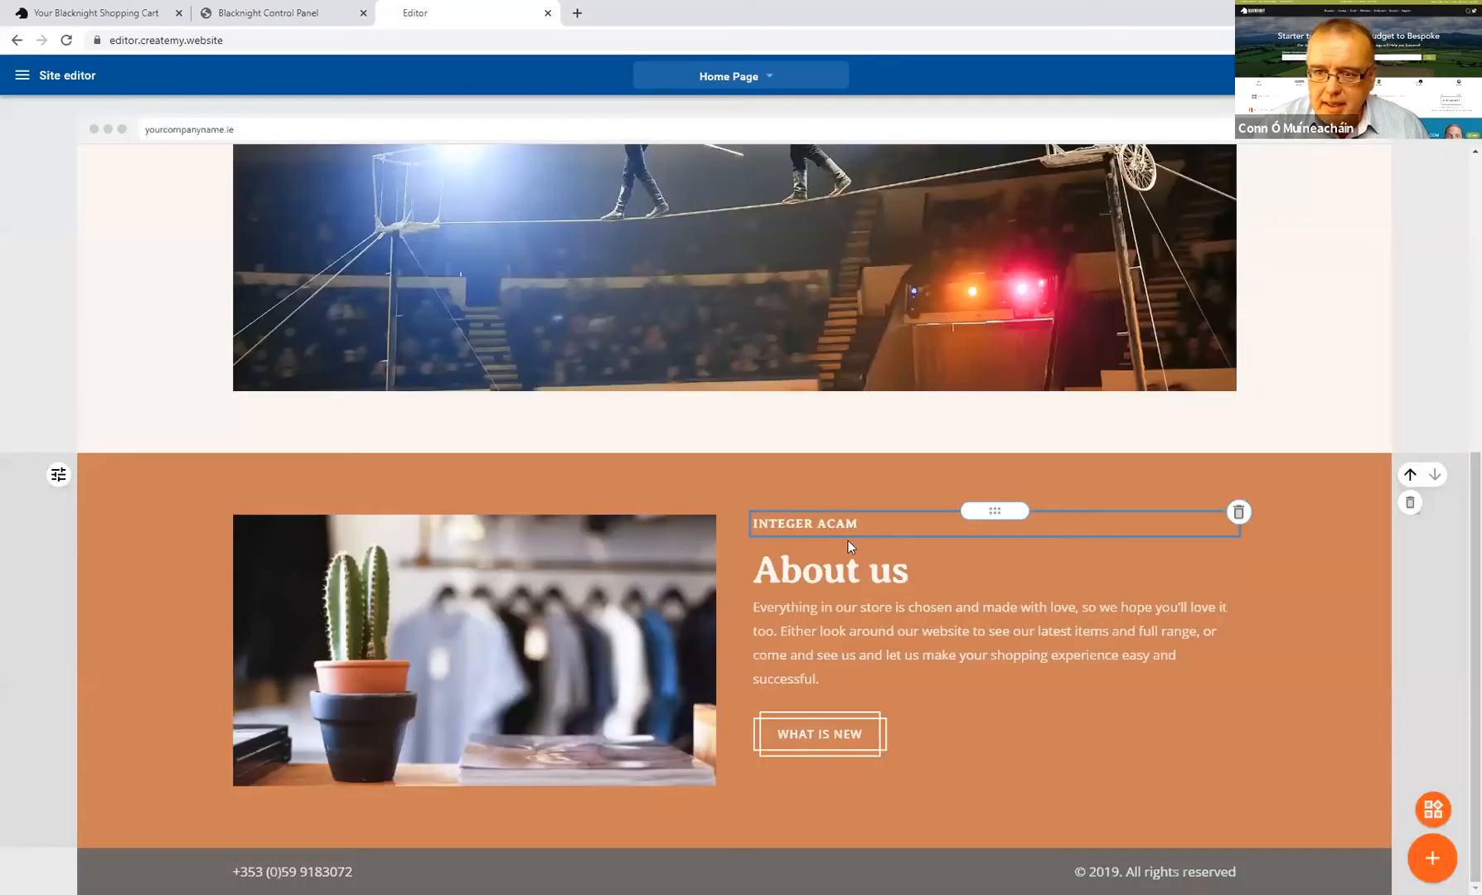
pyautogui.click(1268, 421)
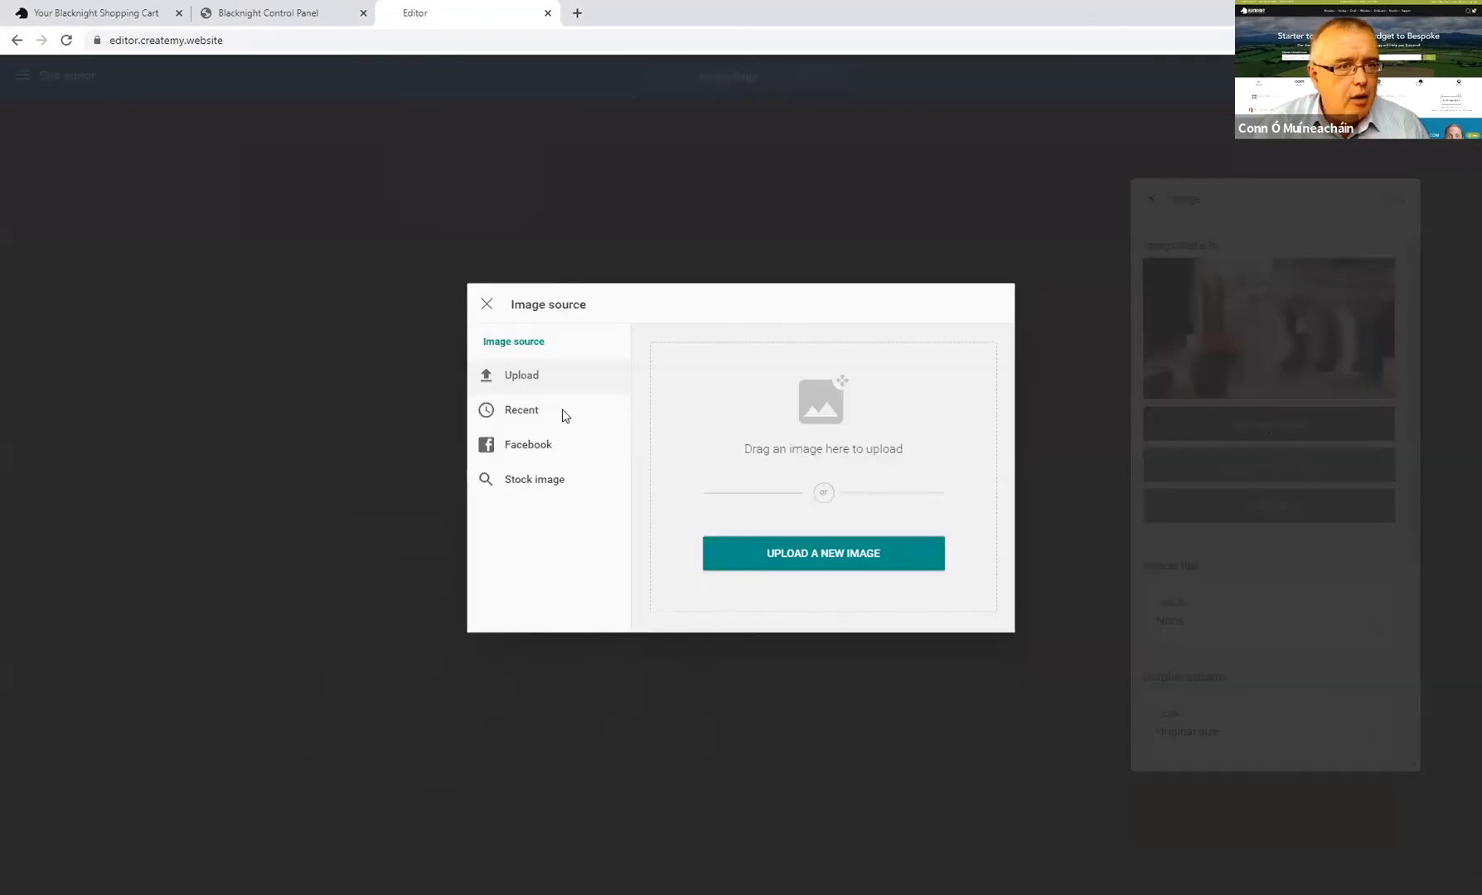
pyautogui.click(823, 552)
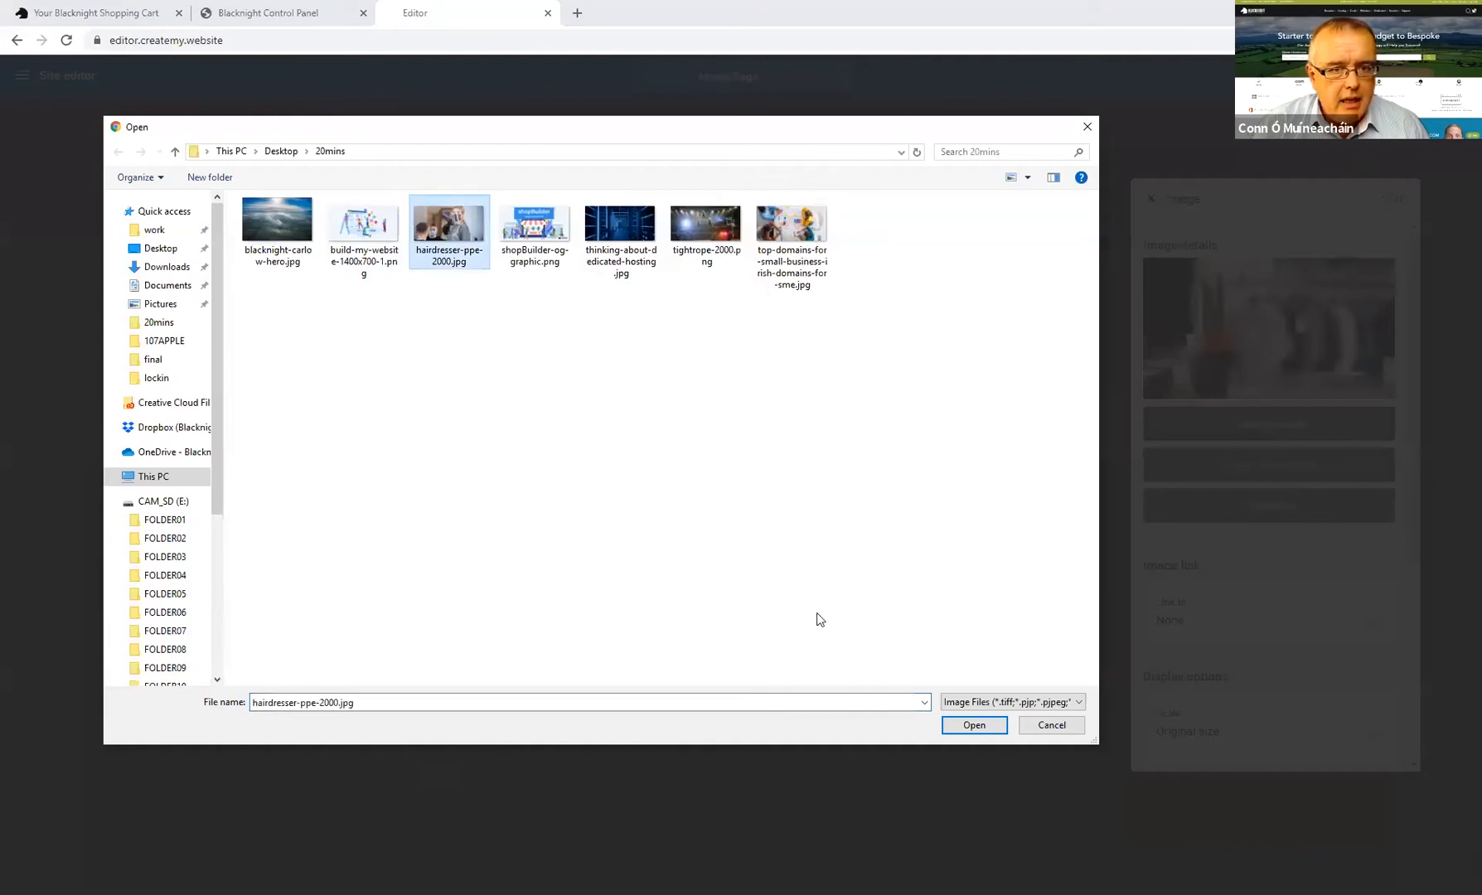
pyautogui.click(976, 725)
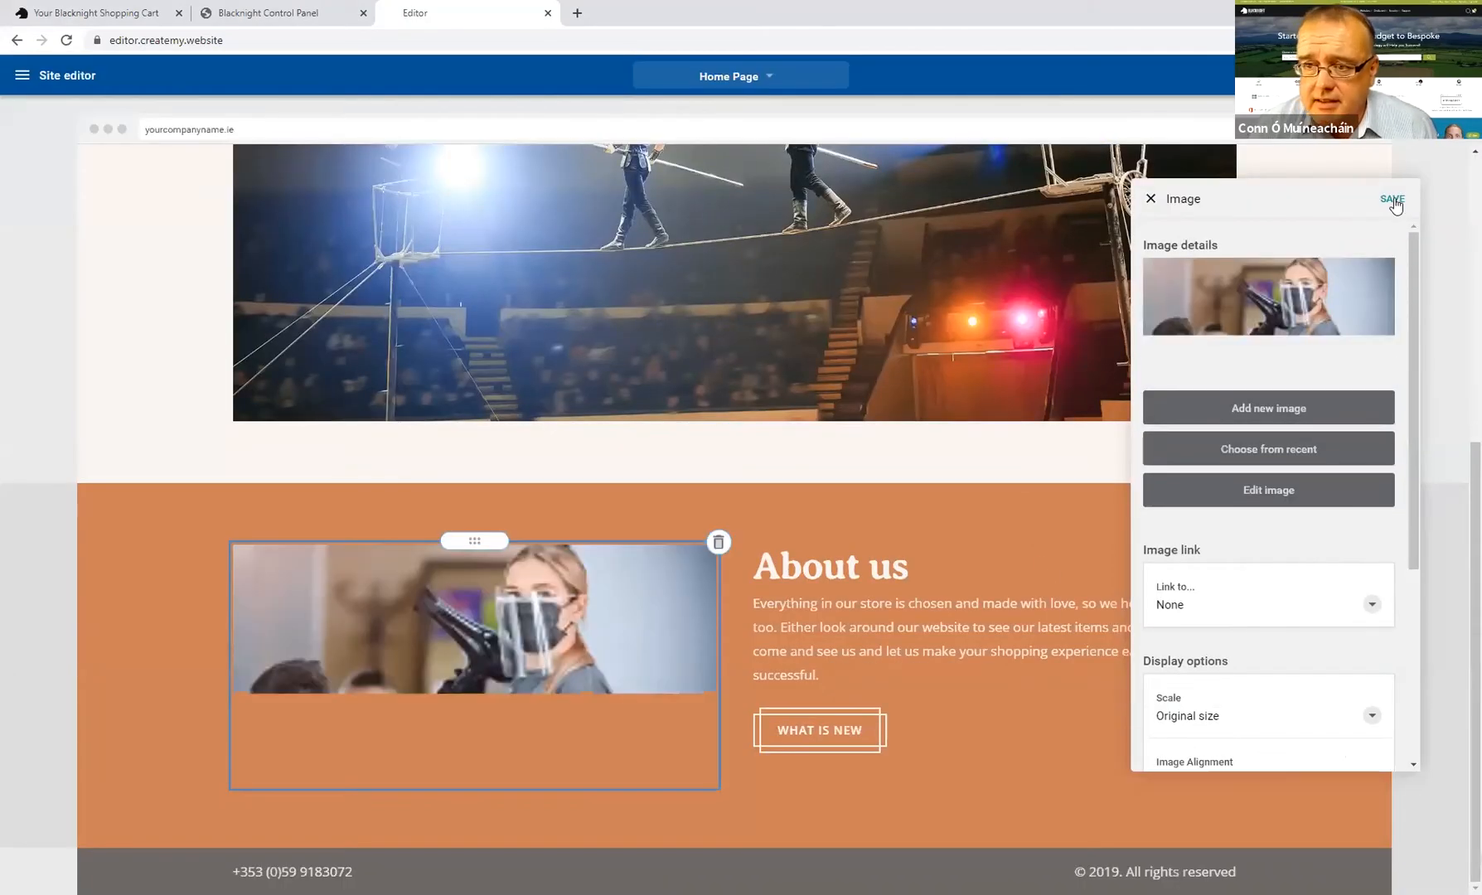
pyautogui.click(1392, 201)
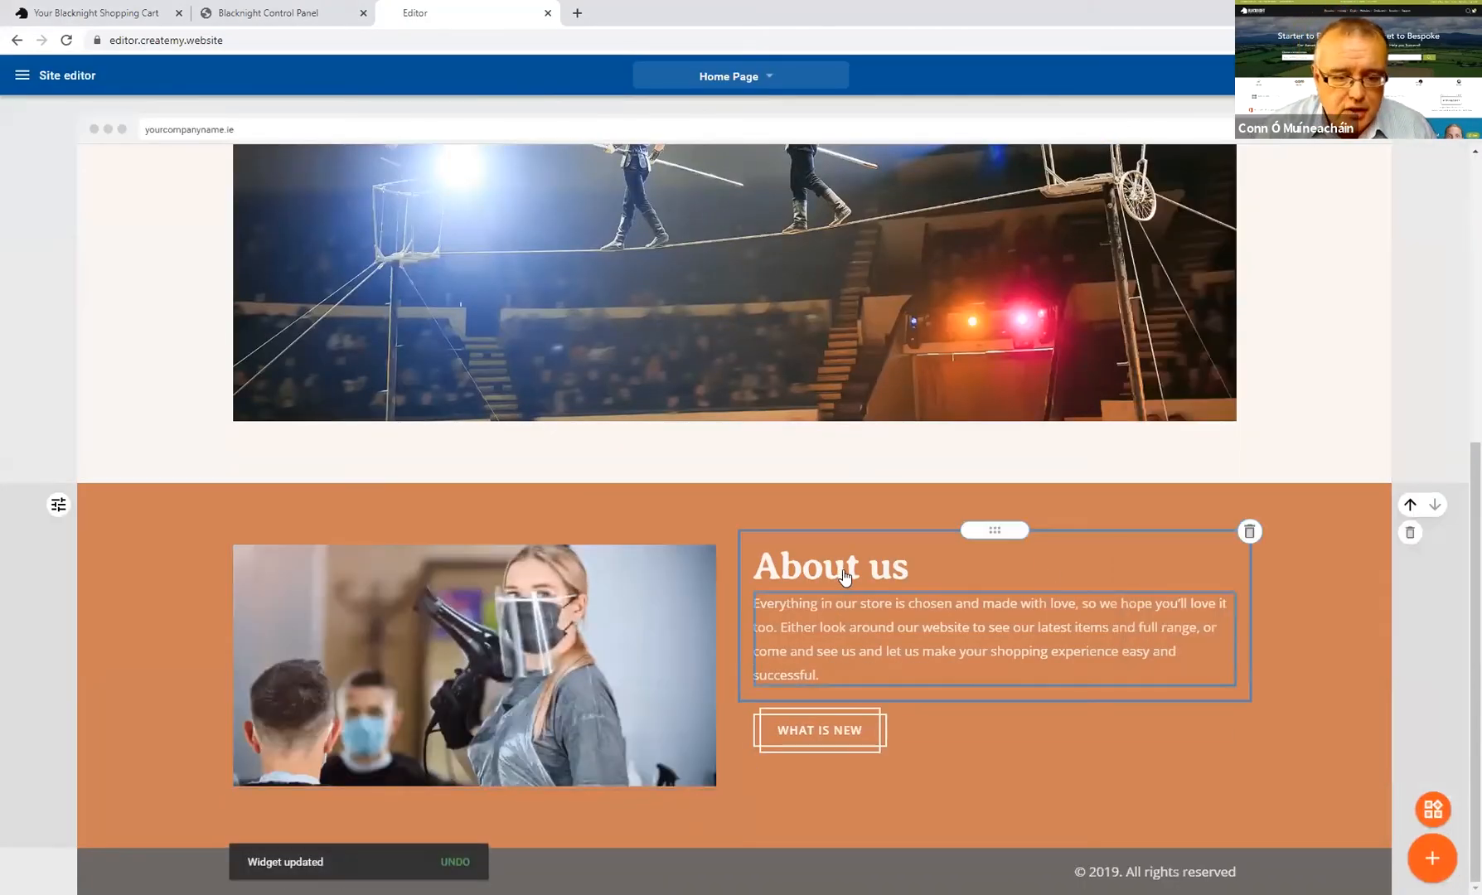
# Step: Replace the About us paragraph with the webinar series text beginning "Society is re-opening, but with new rules. The New Business is Blended."
pyautogui.doubleClick(872, 627)
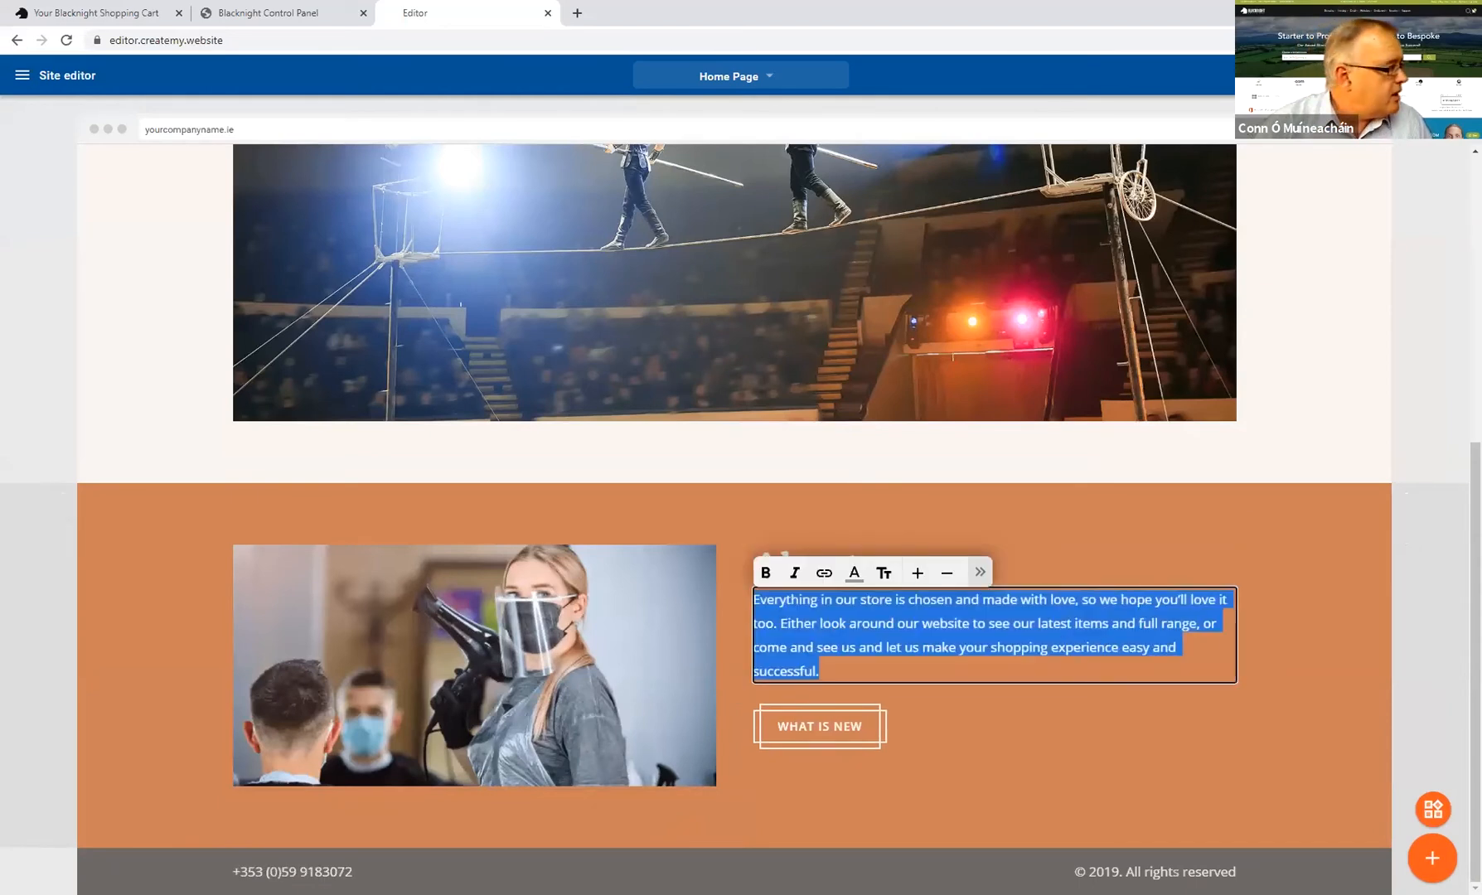
pyautogui.hotkey('alt', 'Tab')
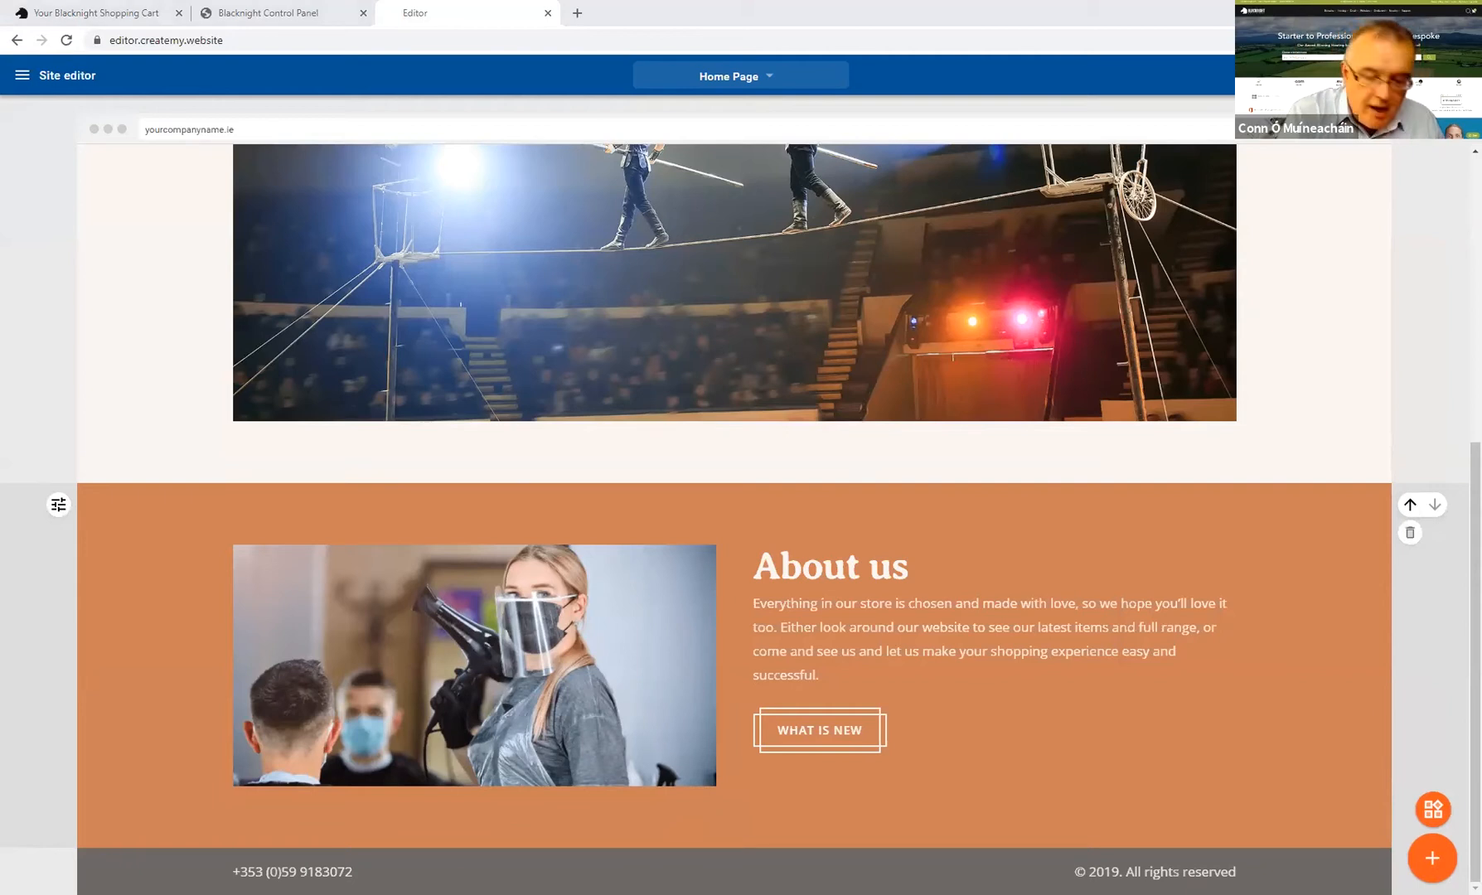
pyautogui.tripleClick(909, 638)
pyautogui.write('Society is re-opening, but with new rules. The New Business is Blended. This series of free webinars provides practical steps for online tools to play your part in the economic recovery.')
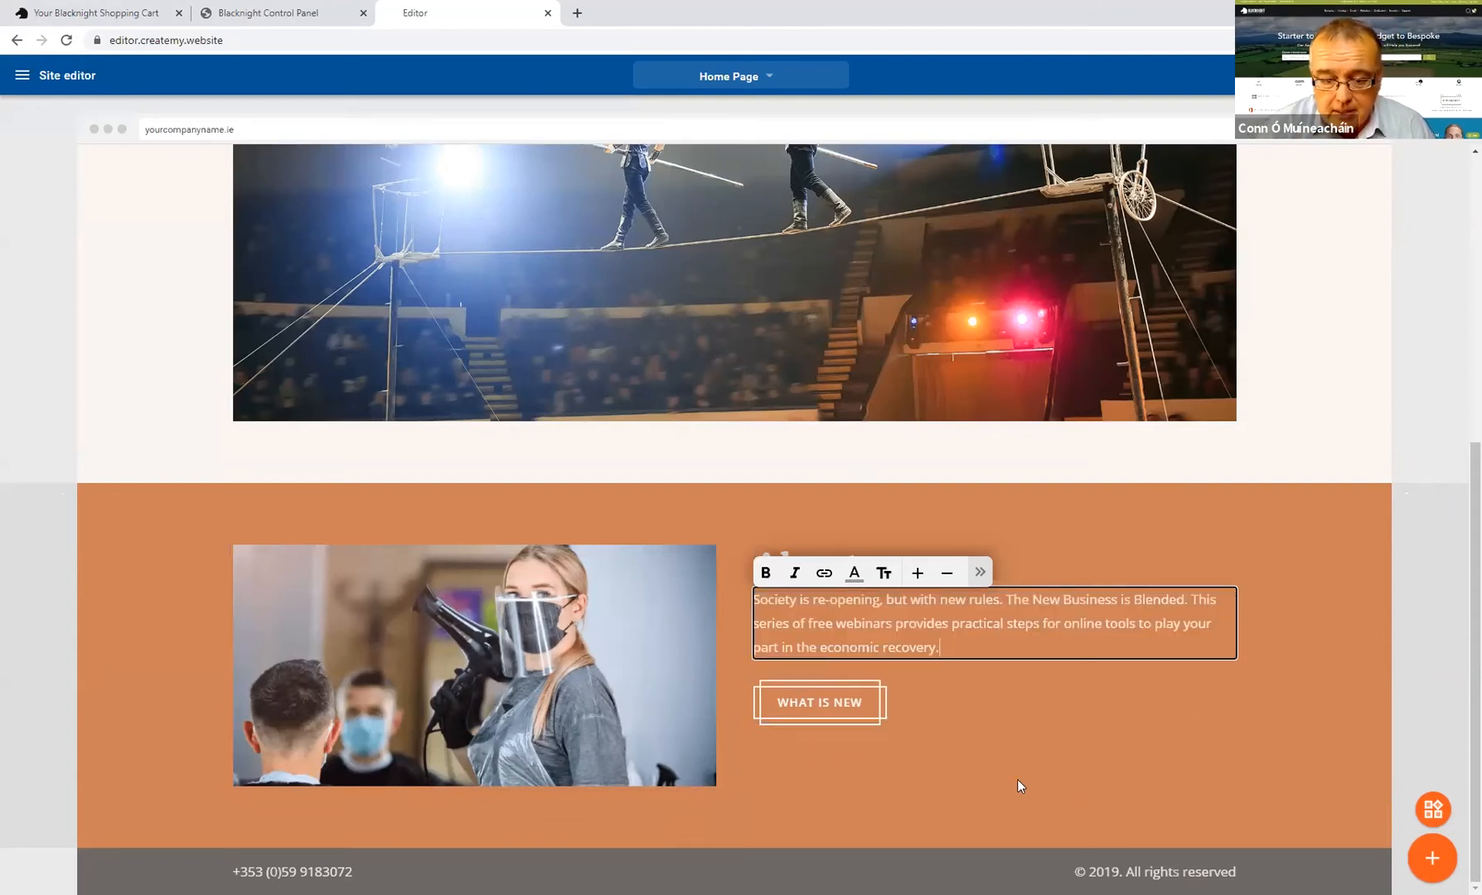
pyautogui.click(1311, 558)
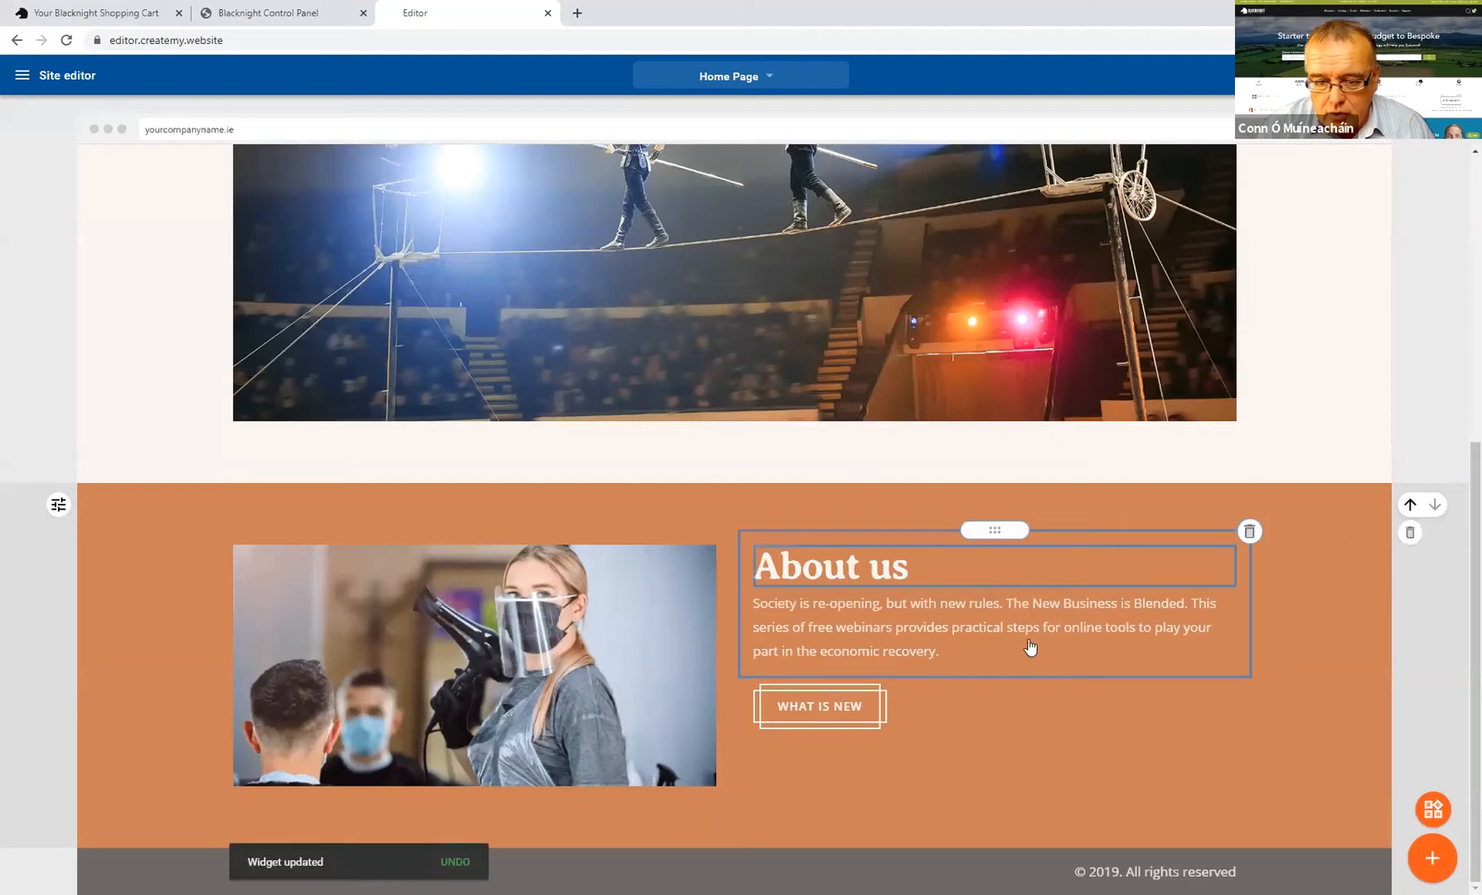
# Step: Review the link and display options of the About us section's "What is new" button, and look back over the edited home page
pyautogui.click(825, 706)
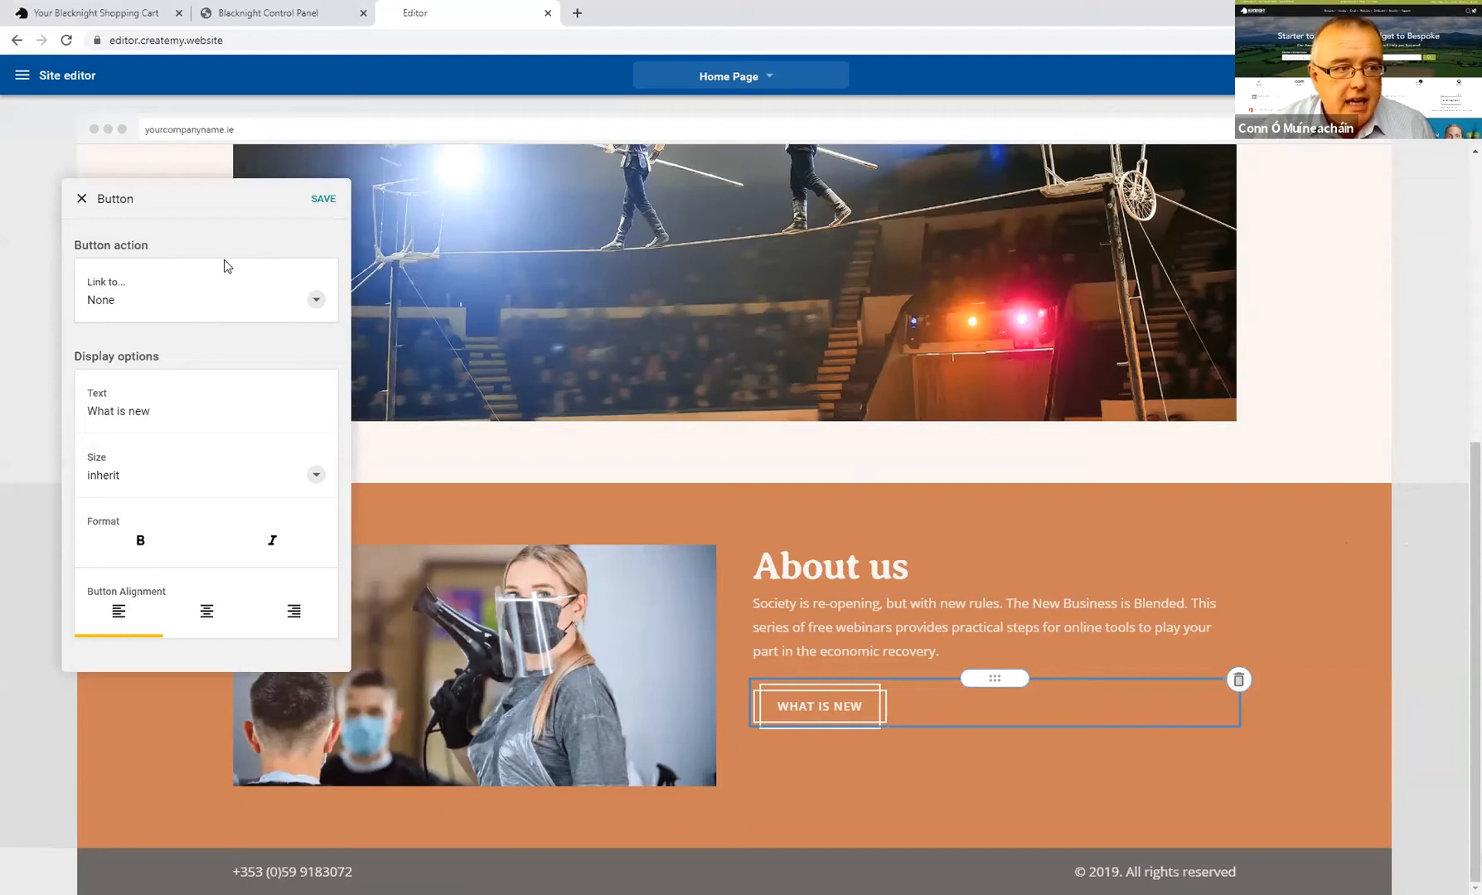
pyautogui.click(82, 200)
pyautogui.scroll(1, 939, 763)
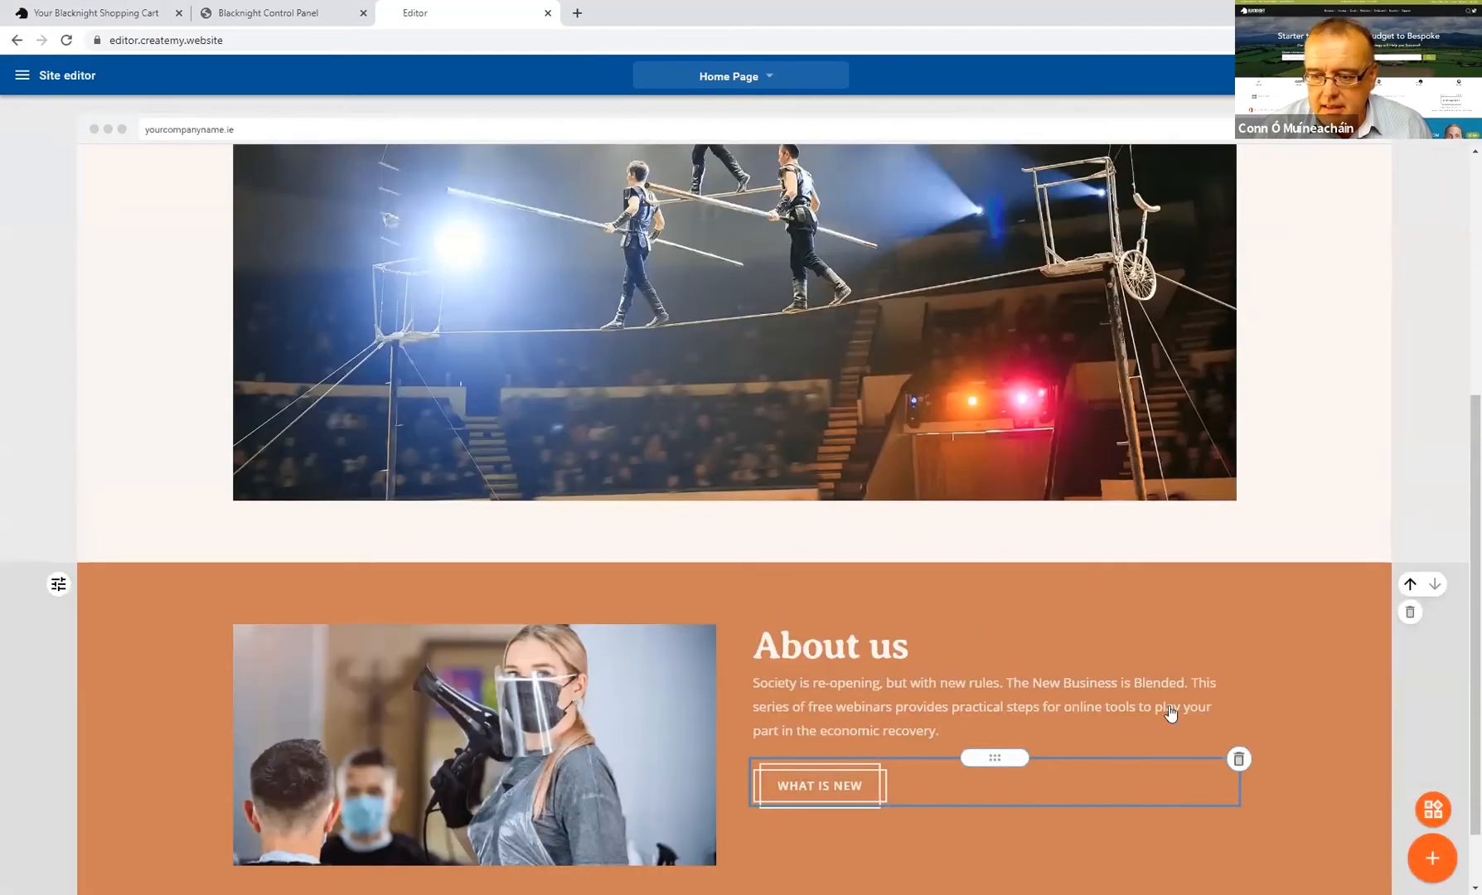
pyautogui.scroll(2, 1170, 714)
pyautogui.scroll(1, 1170, 714)
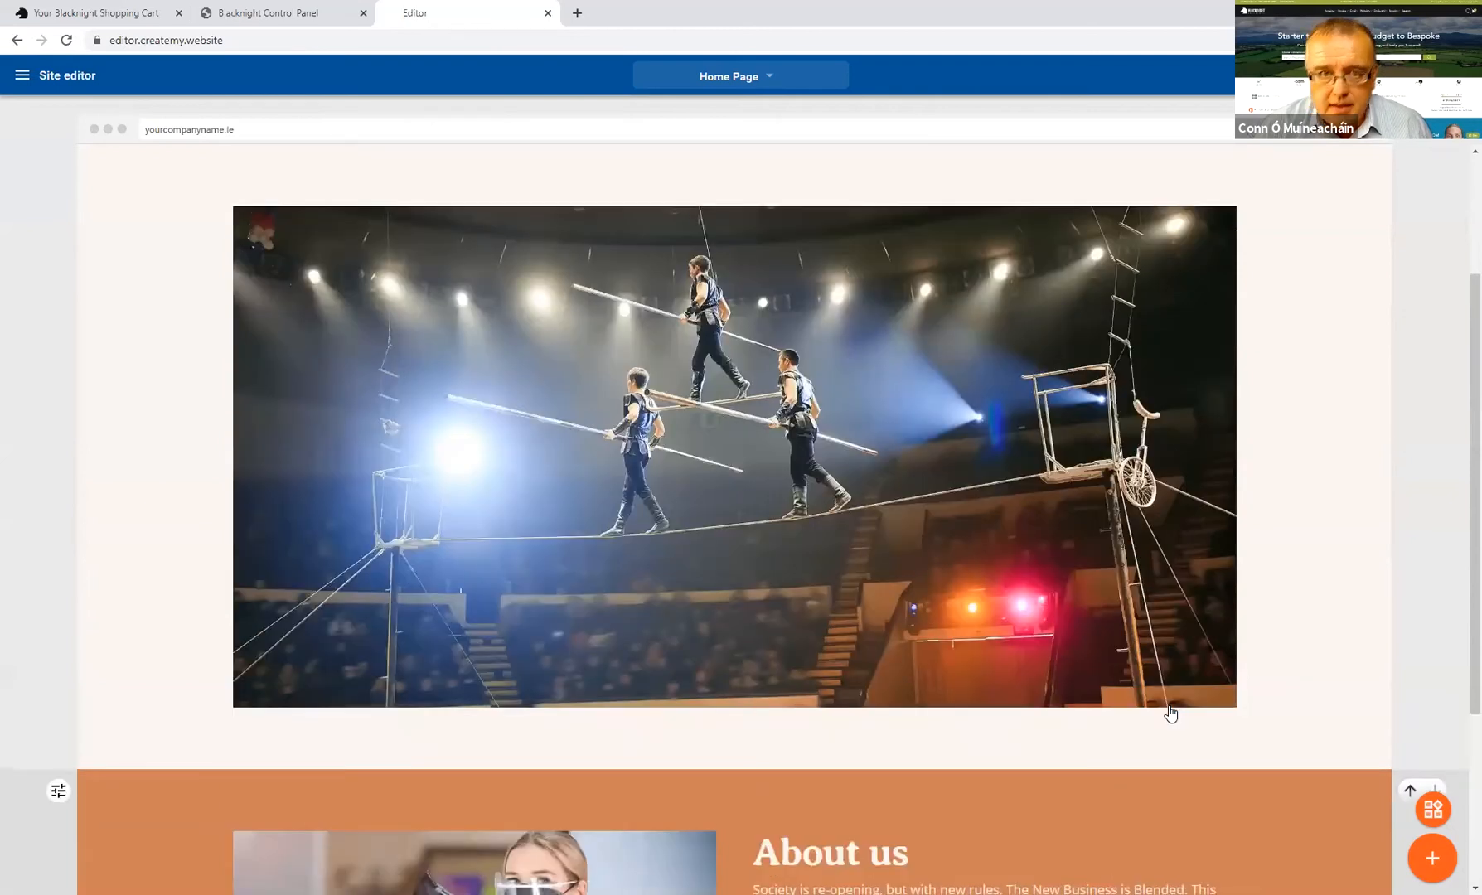
pyautogui.scroll(1, 1170, 714)
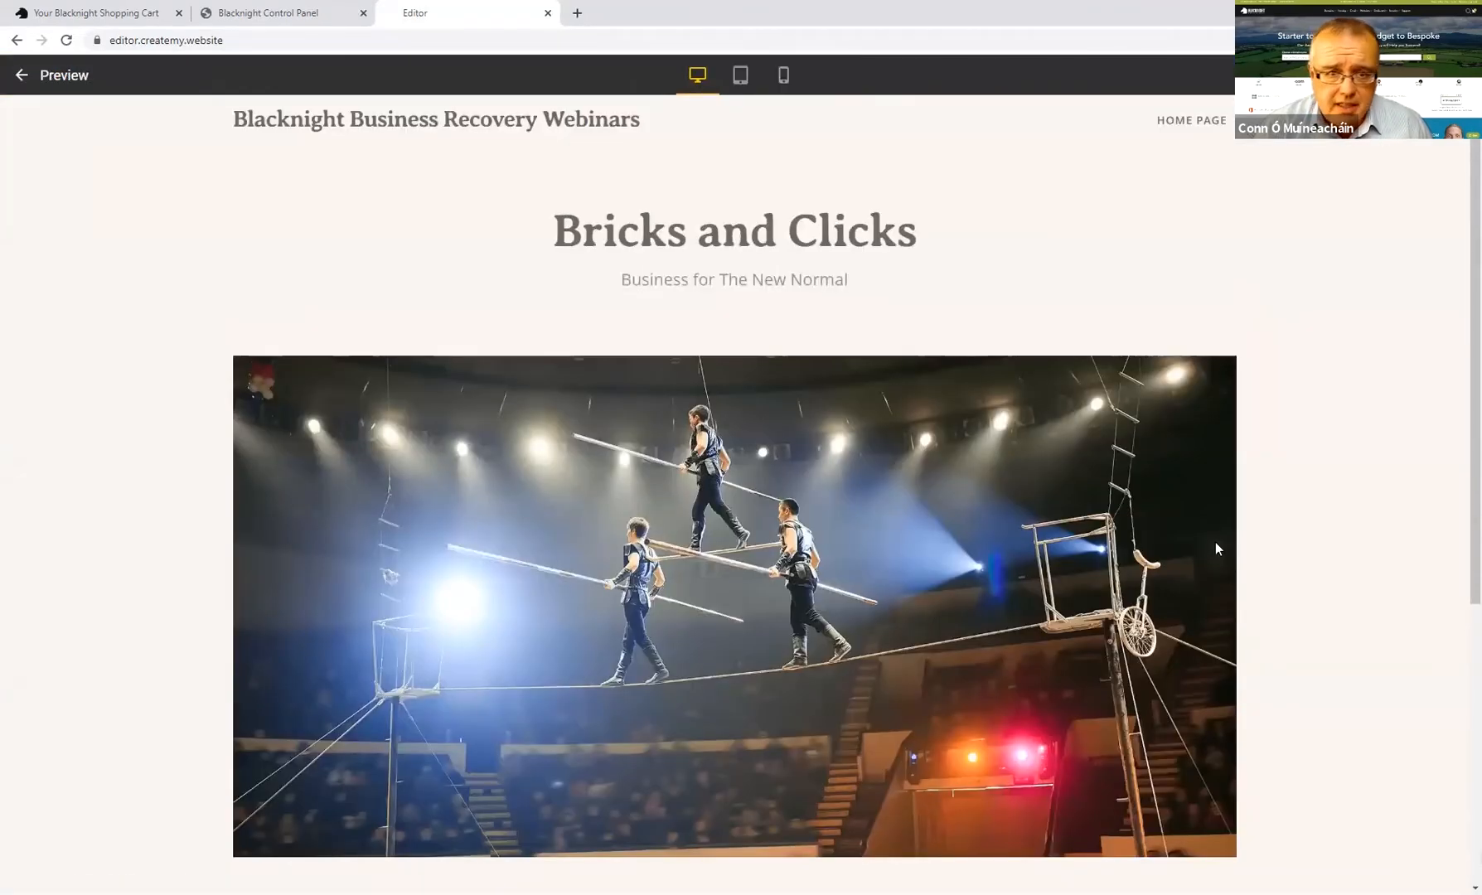
# Step: Look over the full home page in the desktop preview, from the Bricks and Clicks header to the About us section
pyautogui.scroll(-1, 809, 391)
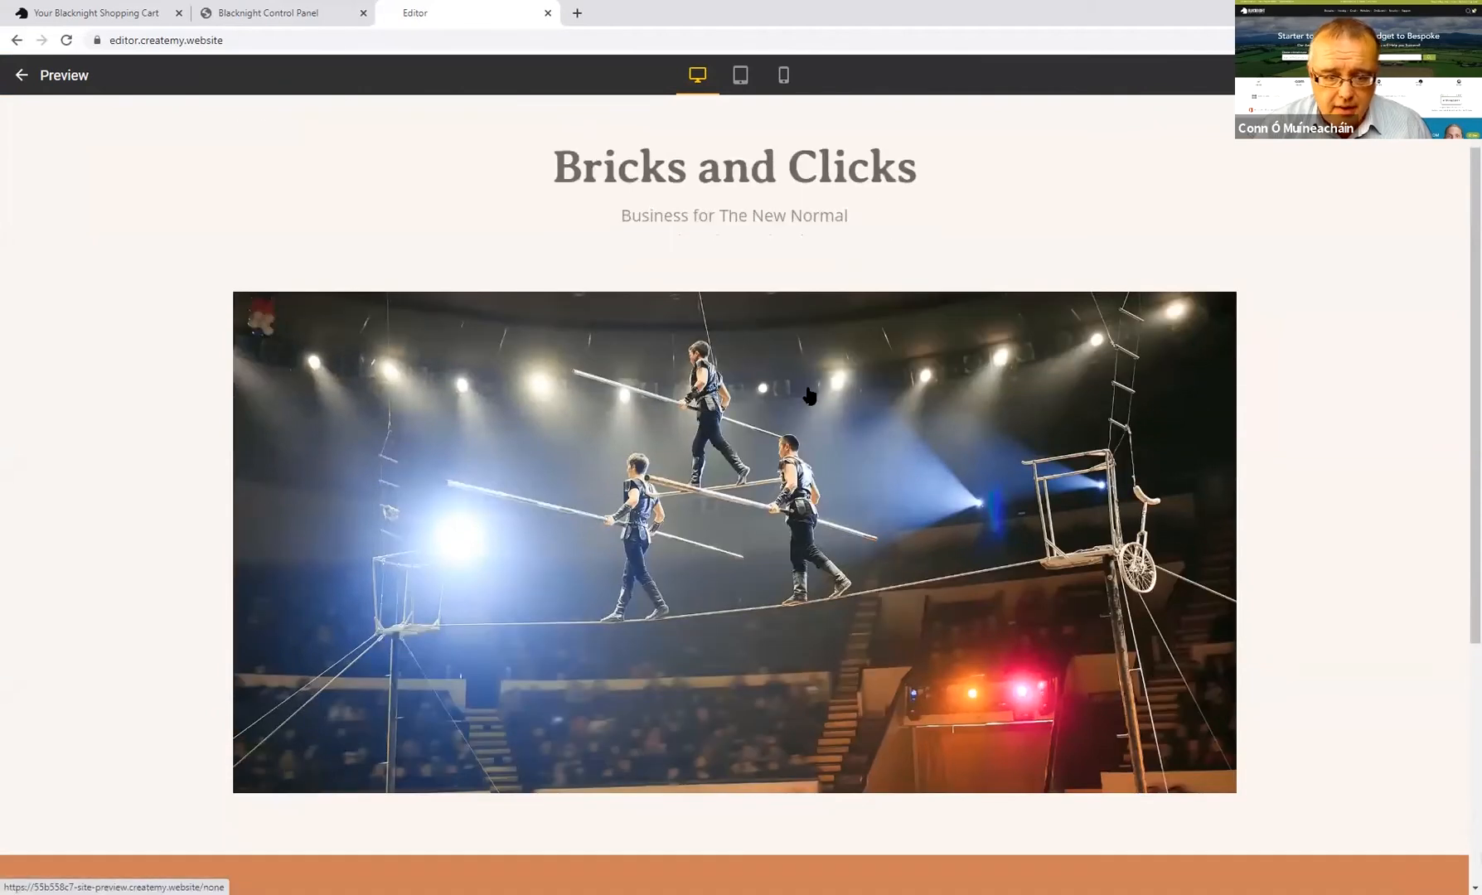
pyautogui.scroll(-3, 809, 393)
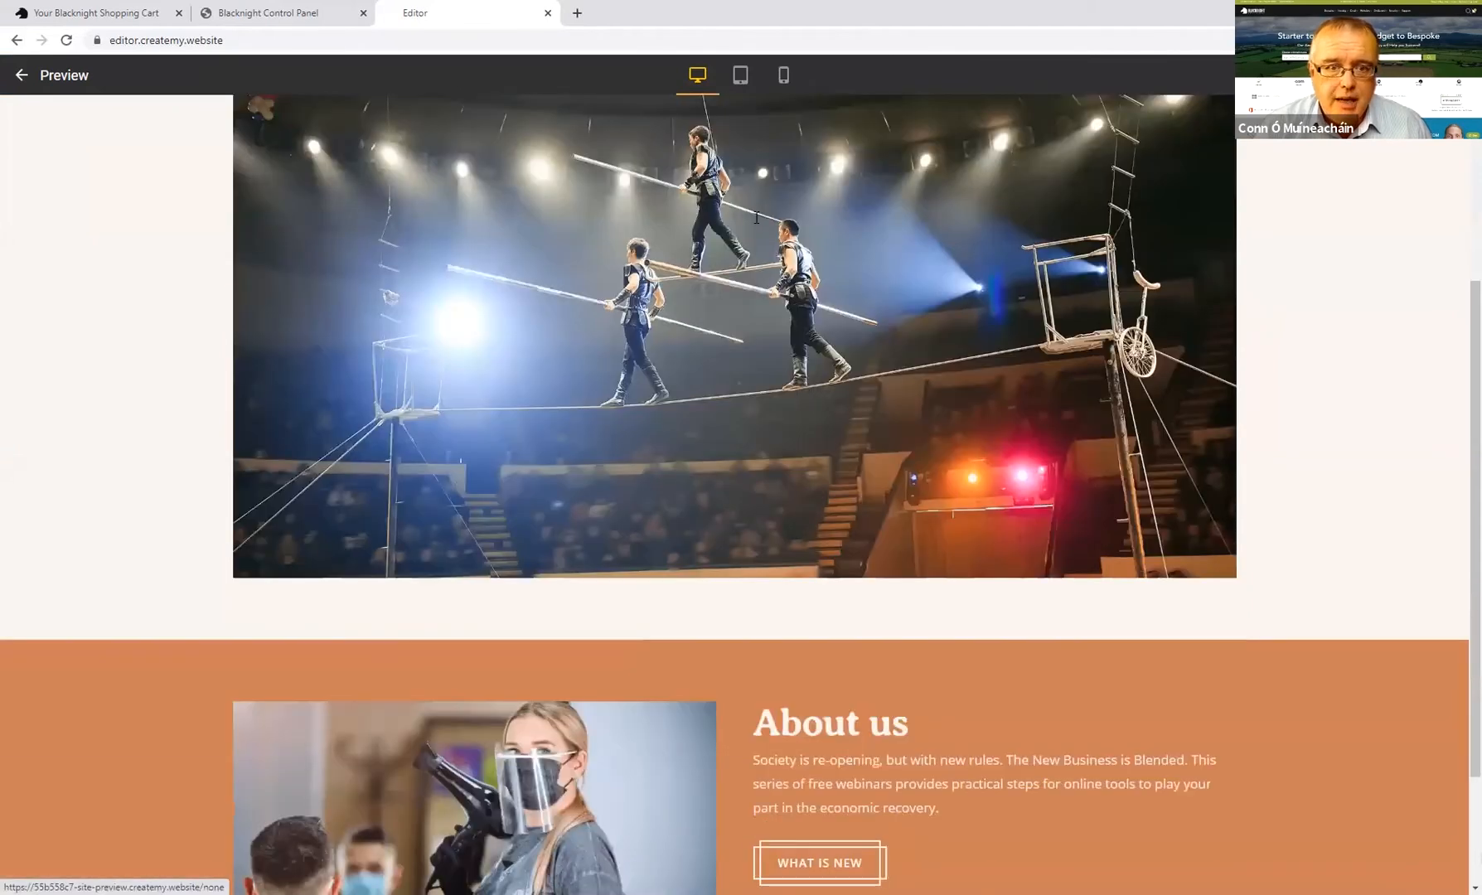
pyautogui.scroll(-2, 756, 217)
pyautogui.scroll(5, 741, 440)
pyautogui.scroll(-1, 750, 426)
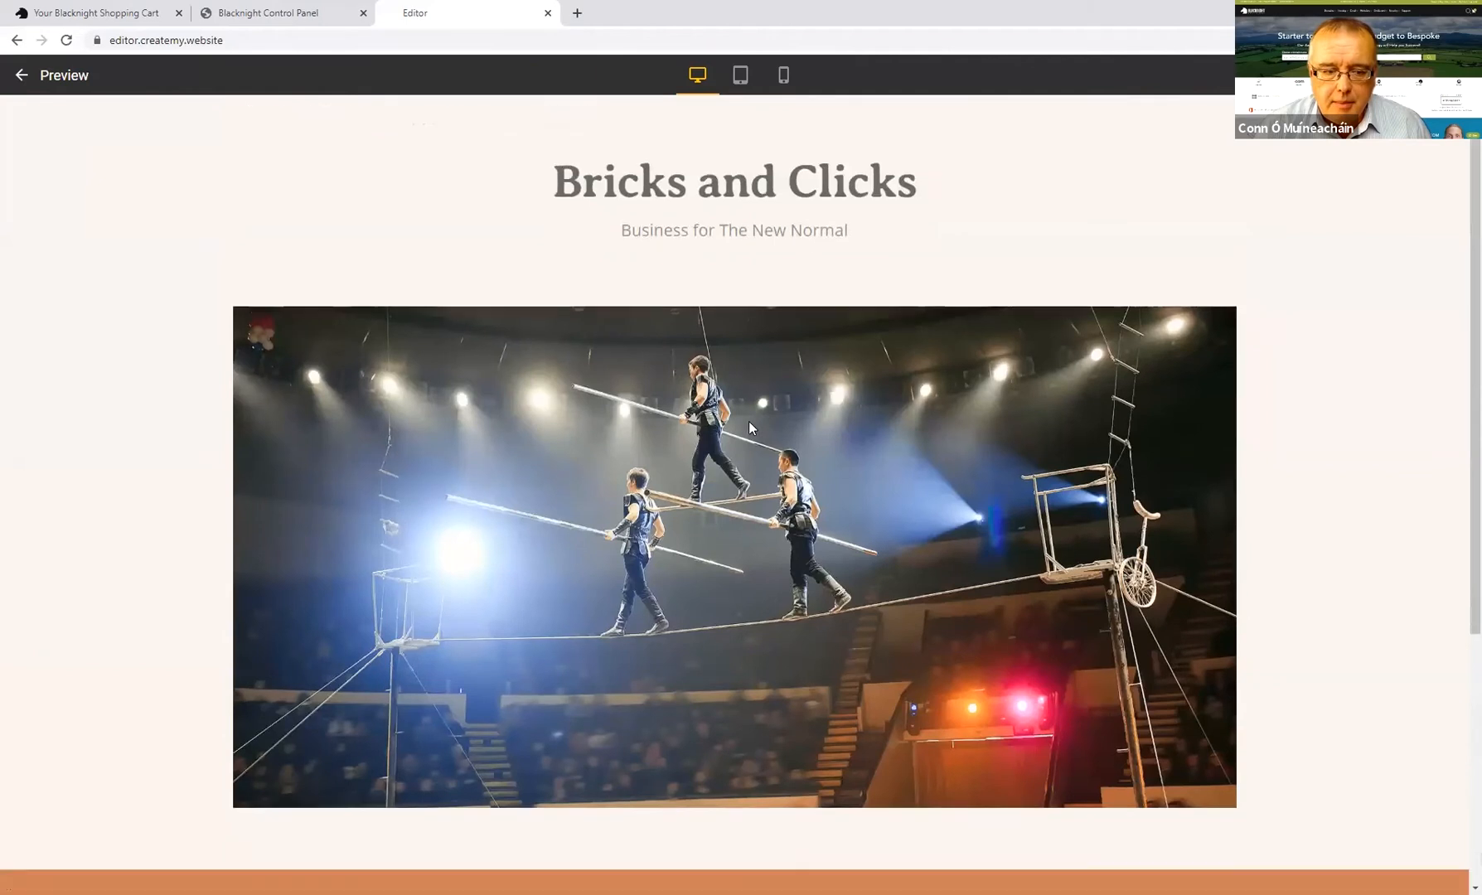
pyautogui.scroll(-5, 750, 427)
pyautogui.scroll(1, 879, 625)
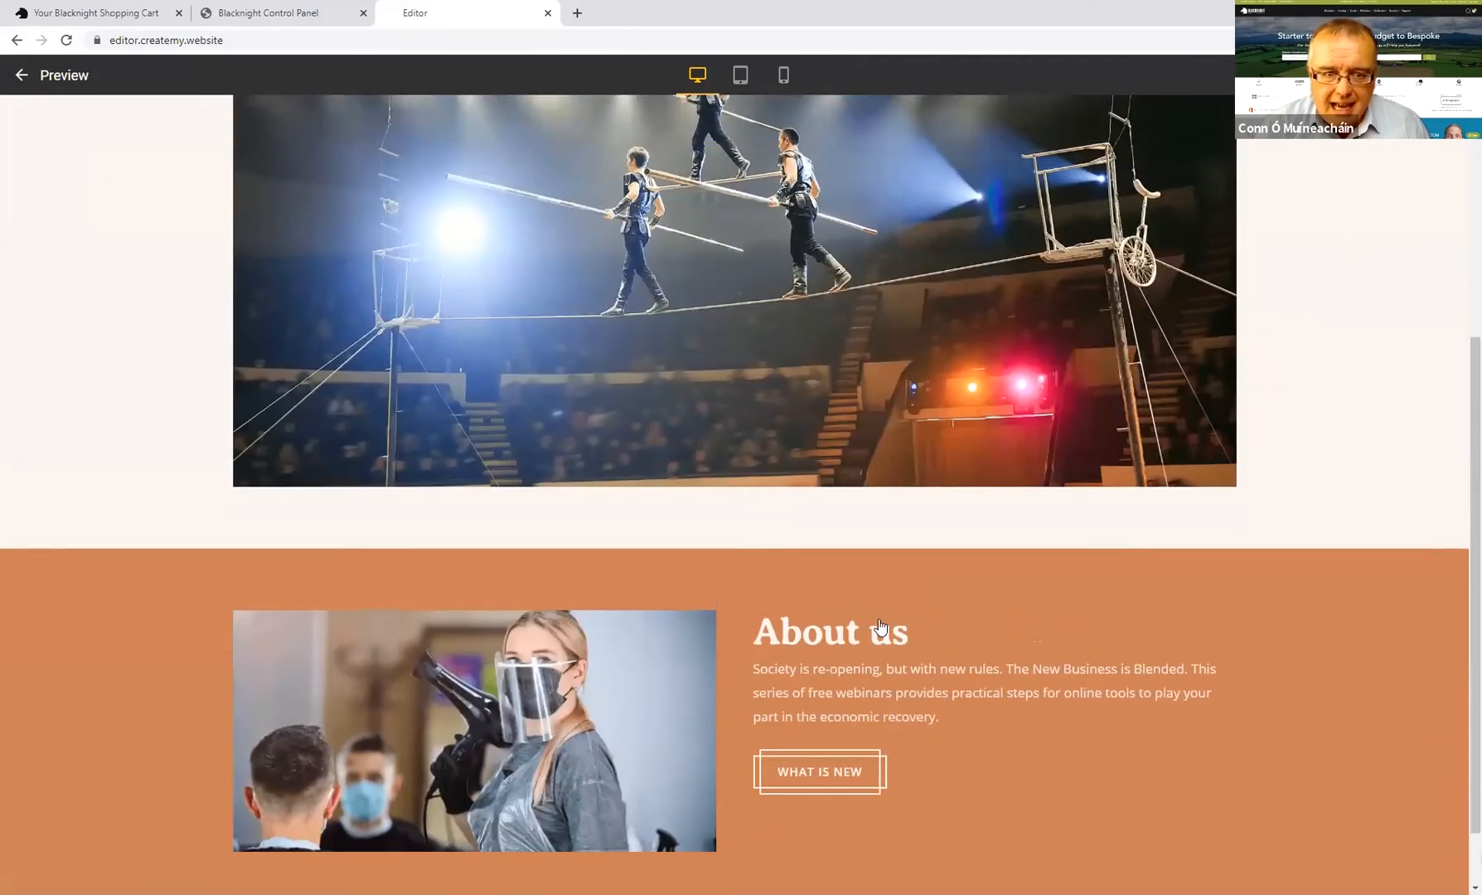
pyautogui.scroll(2, 878, 613)
pyautogui.scroll(2, 716, 223)
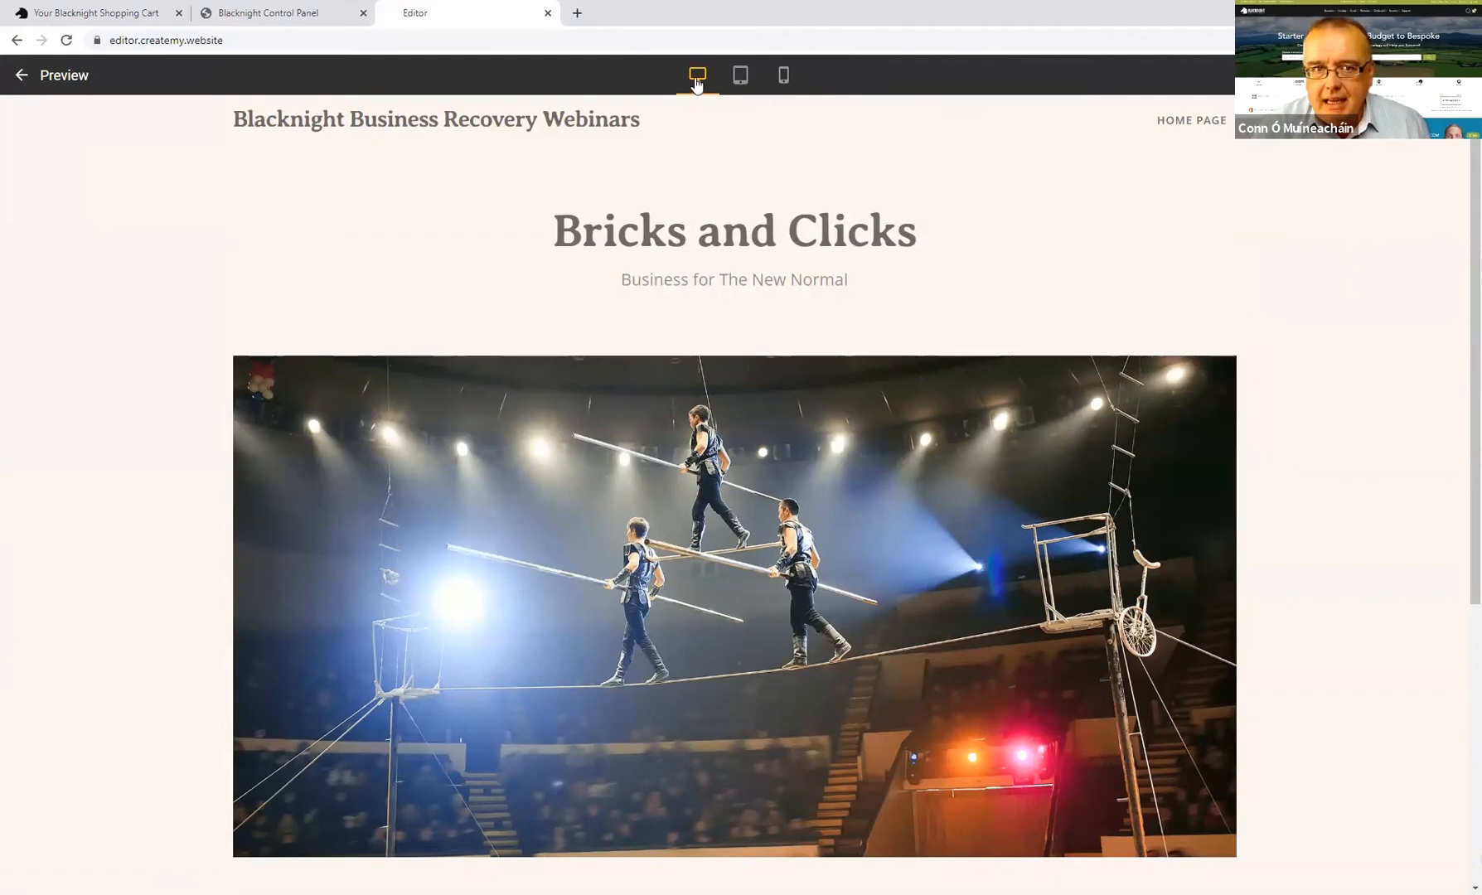
# Step: Check the home page in the tablet and phone previews, return to the desktop preview, and go back to the site editor
pyautogui.click(741, 78)
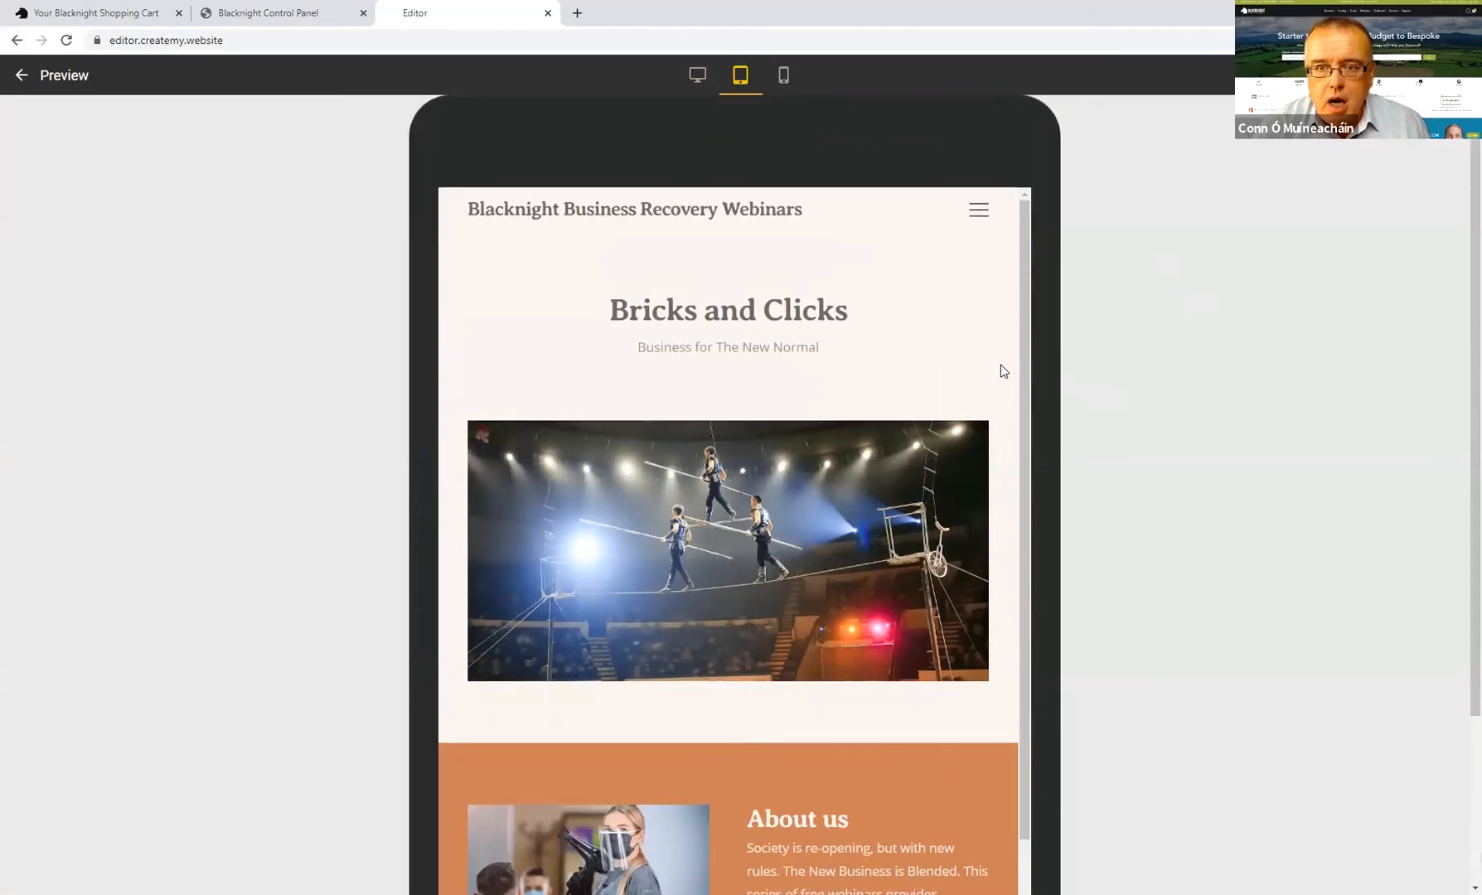
pyautogui.scroll(-2, 904, 462)
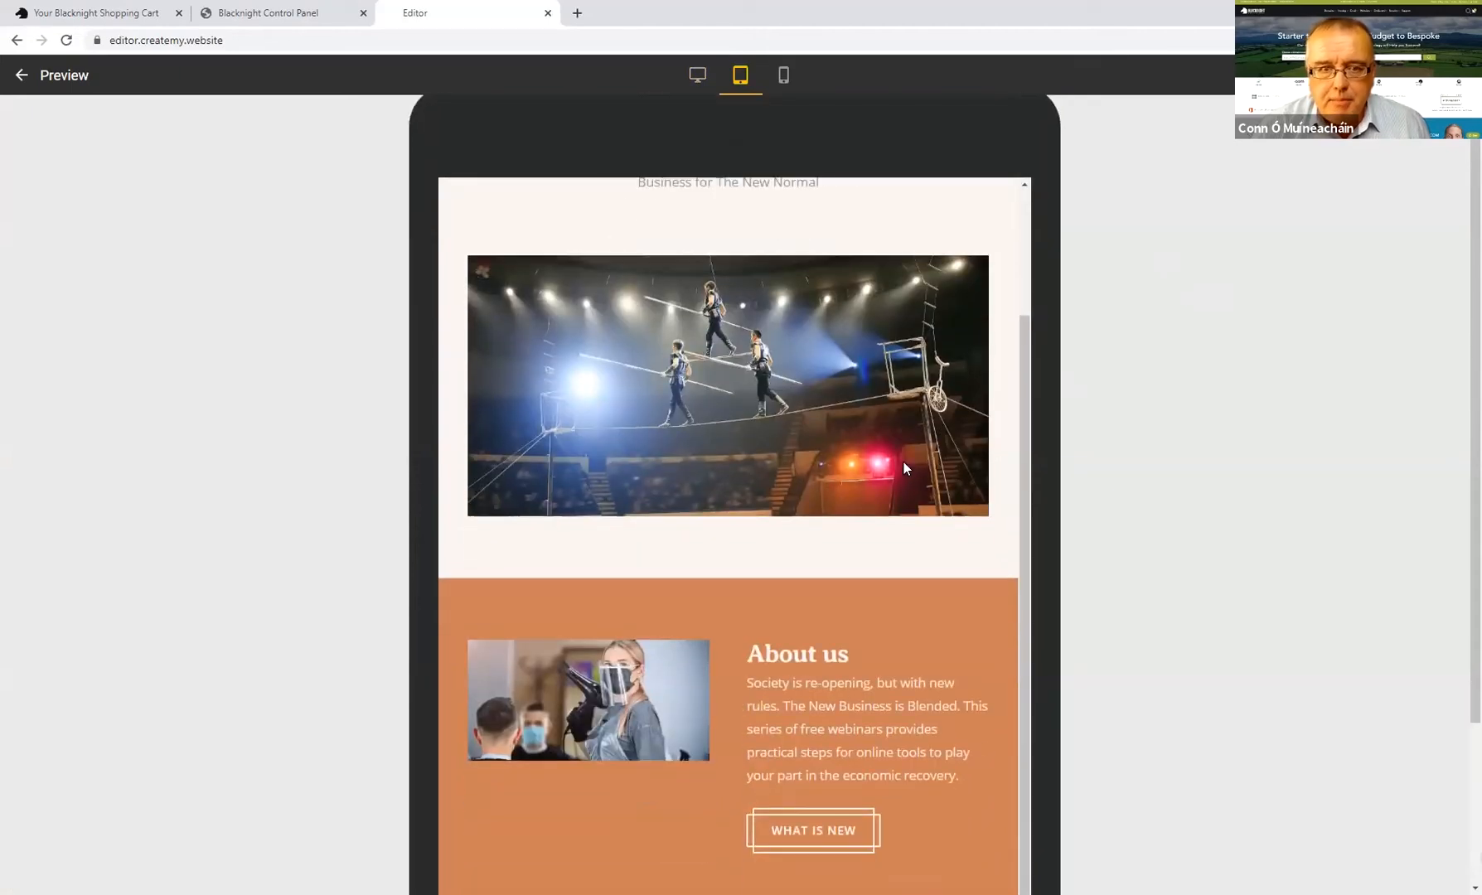
pyautogui.scroll(-4, 904, 461)
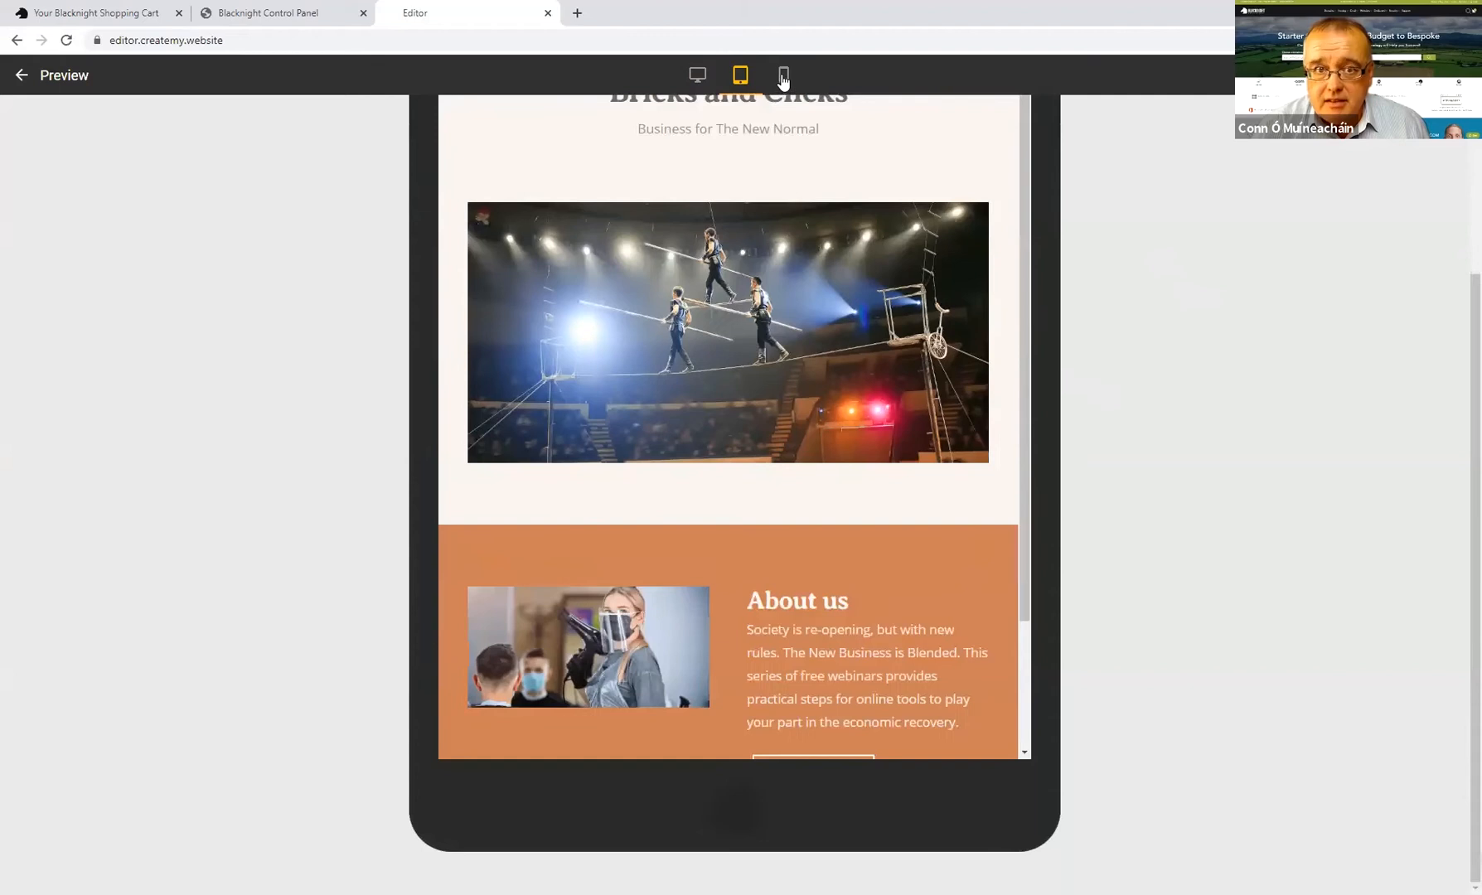
pyautogui.click(783, 76)
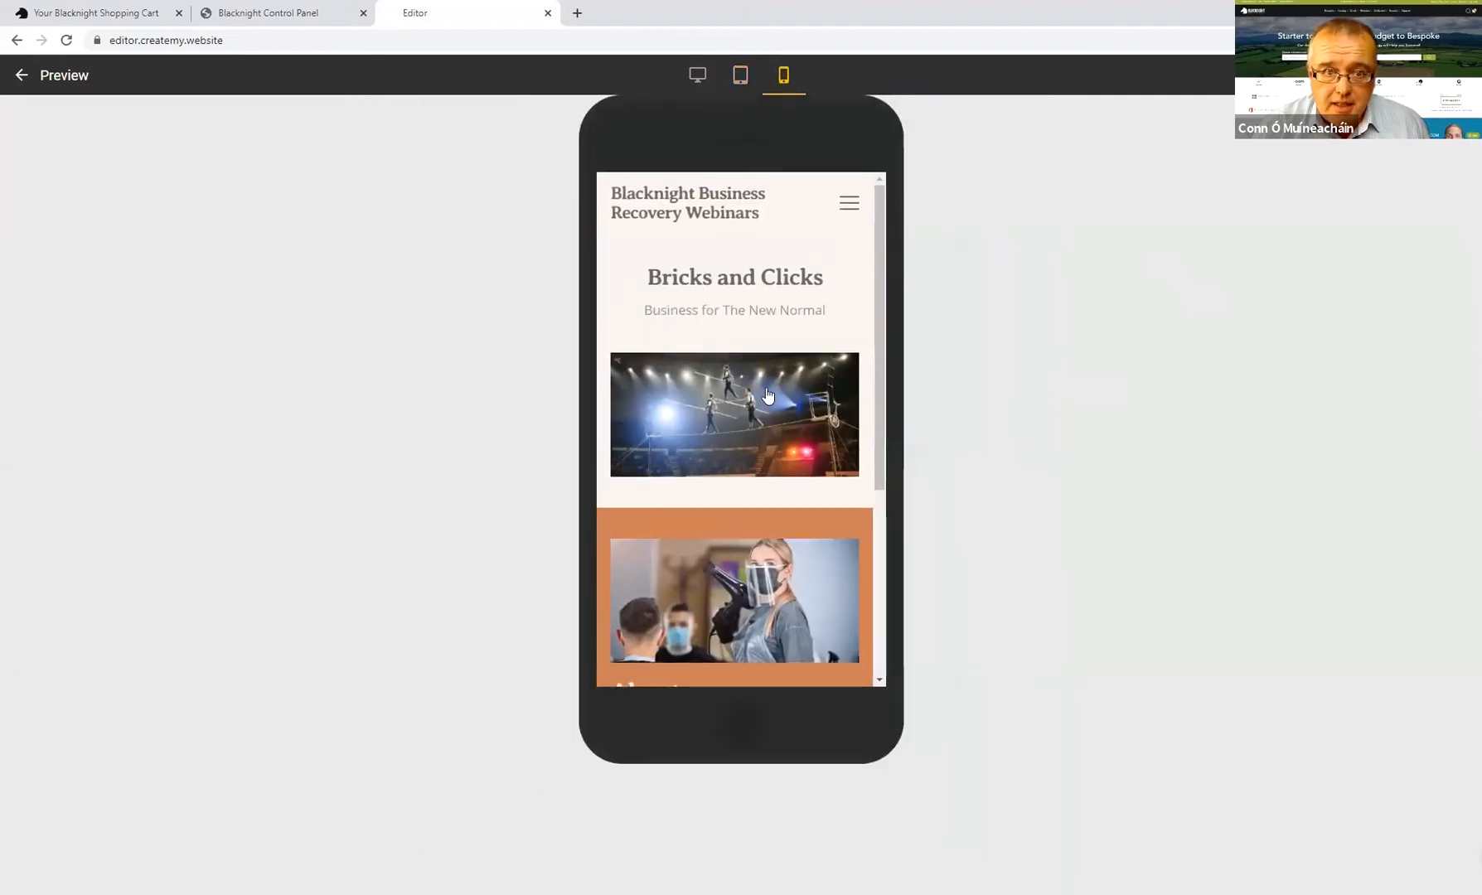
pyautogui.scroll(-4, 759, 381)
pyautogui.scroll(5, 752, 361)
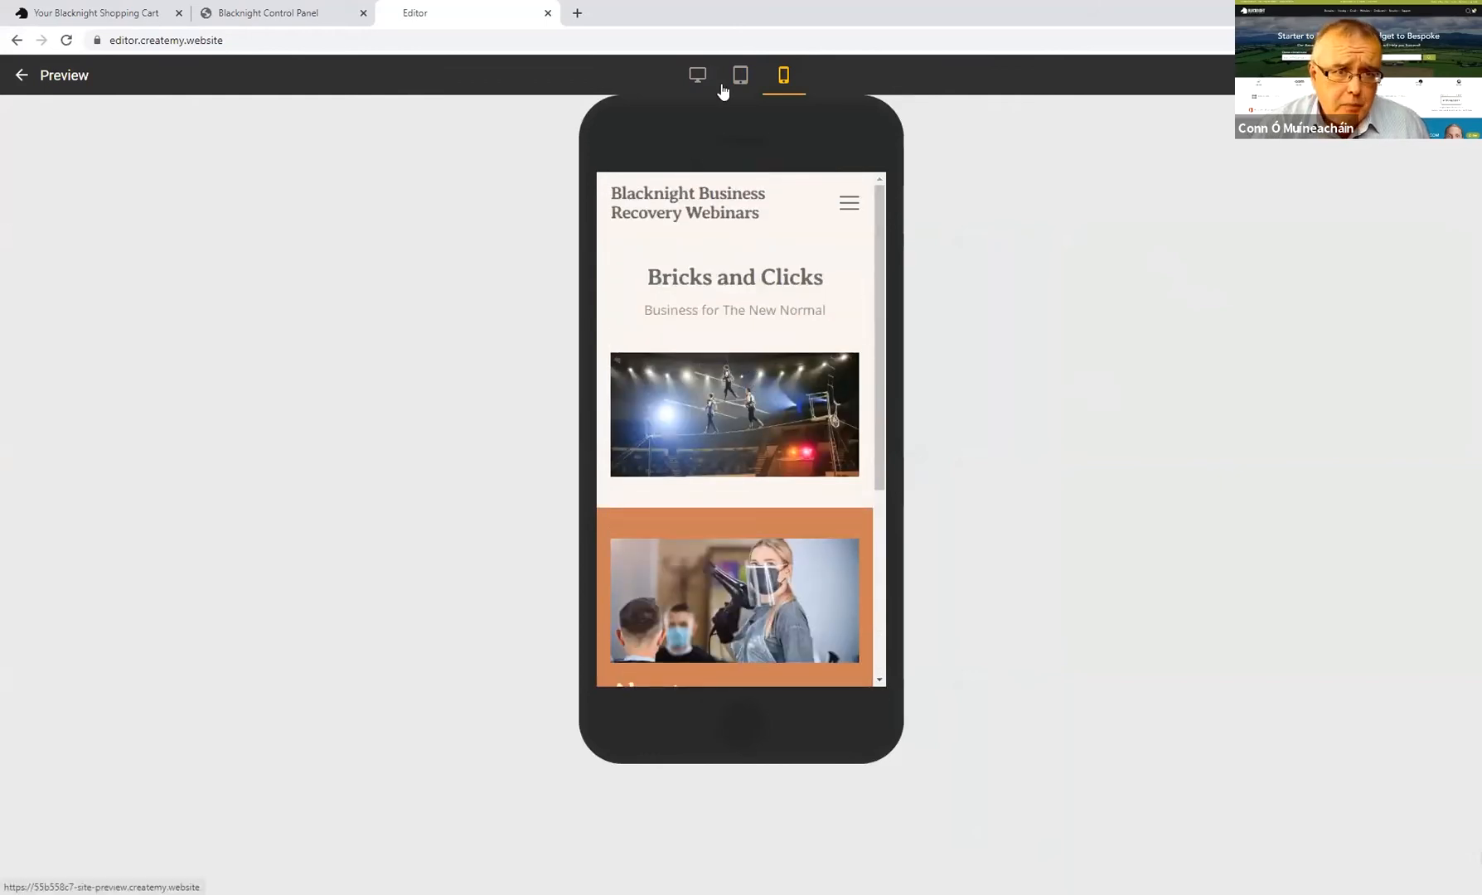
pyautogui.click(697, 75)
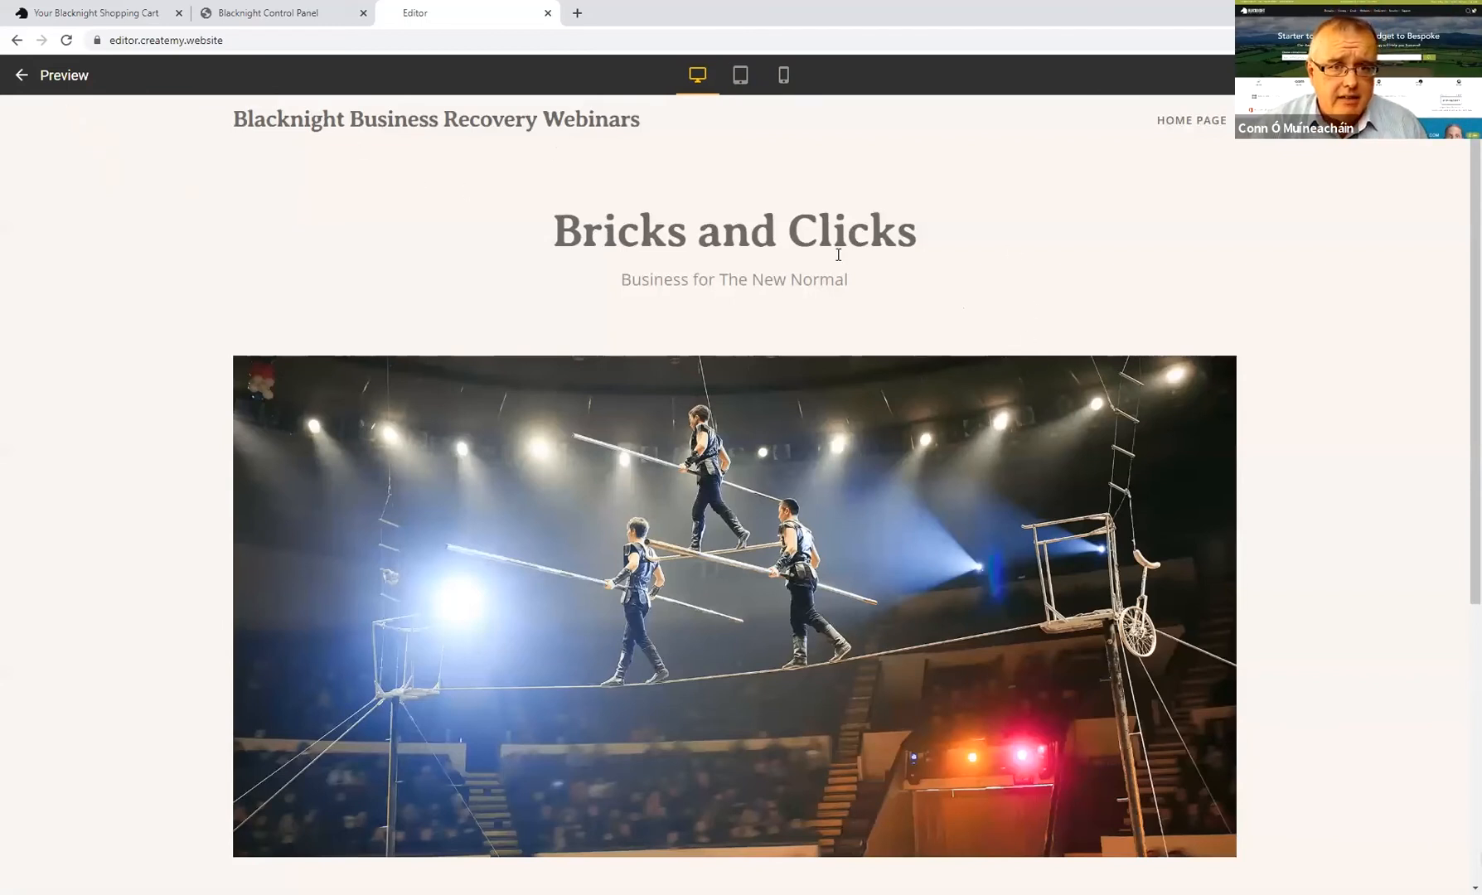
pyautogui.click(56, 79)
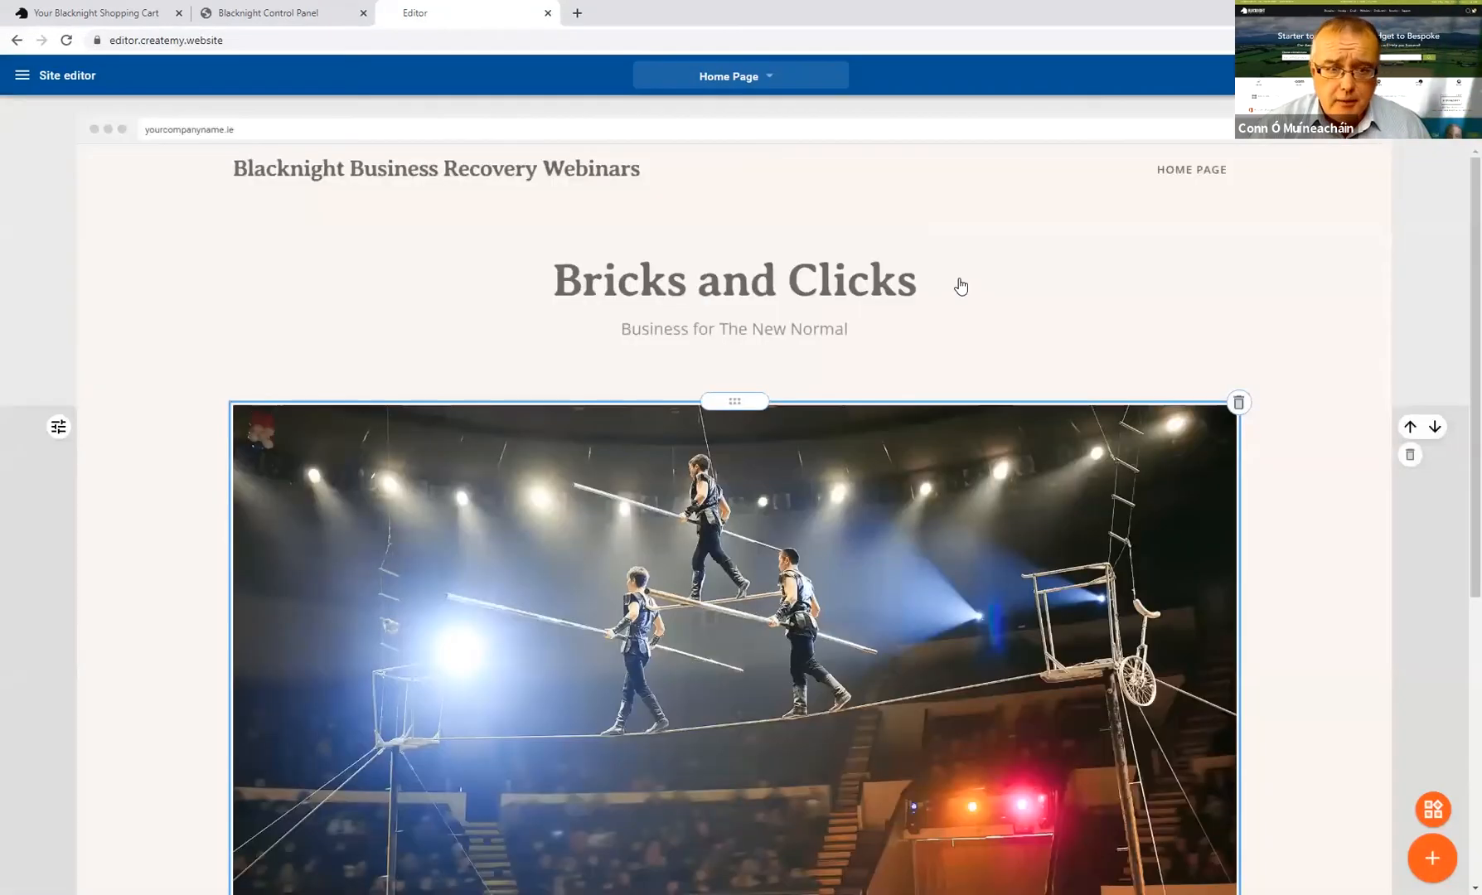
# Step: Add a new page titled "What's New" at the top level of the site
pyautogui.scroll(-1, 1025, 314)
pyautogui.scroll(-5, 821, 733)
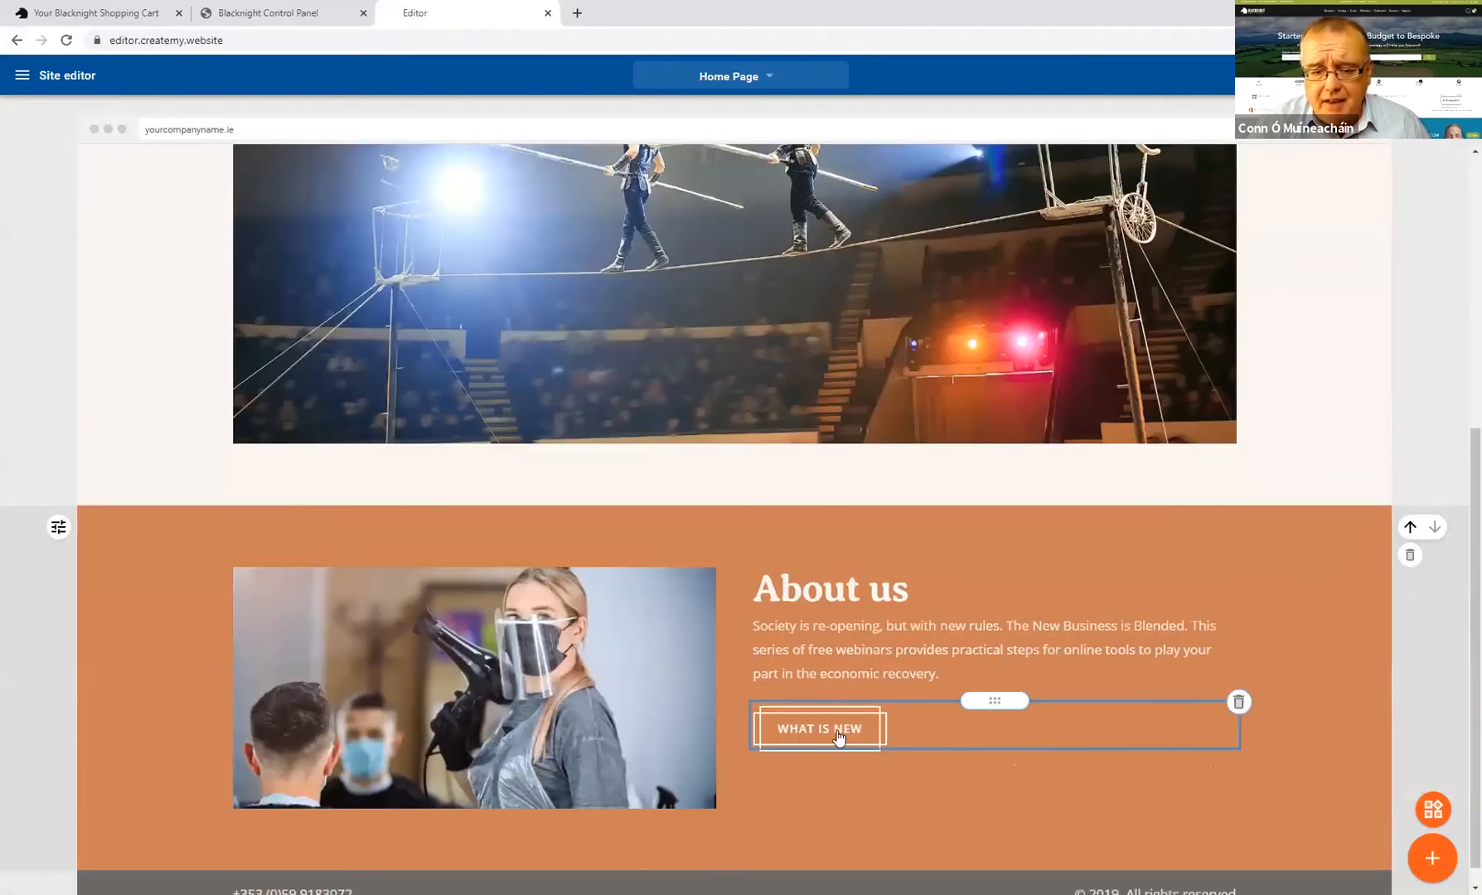
pyautogui.scroll(6, 833, 740)
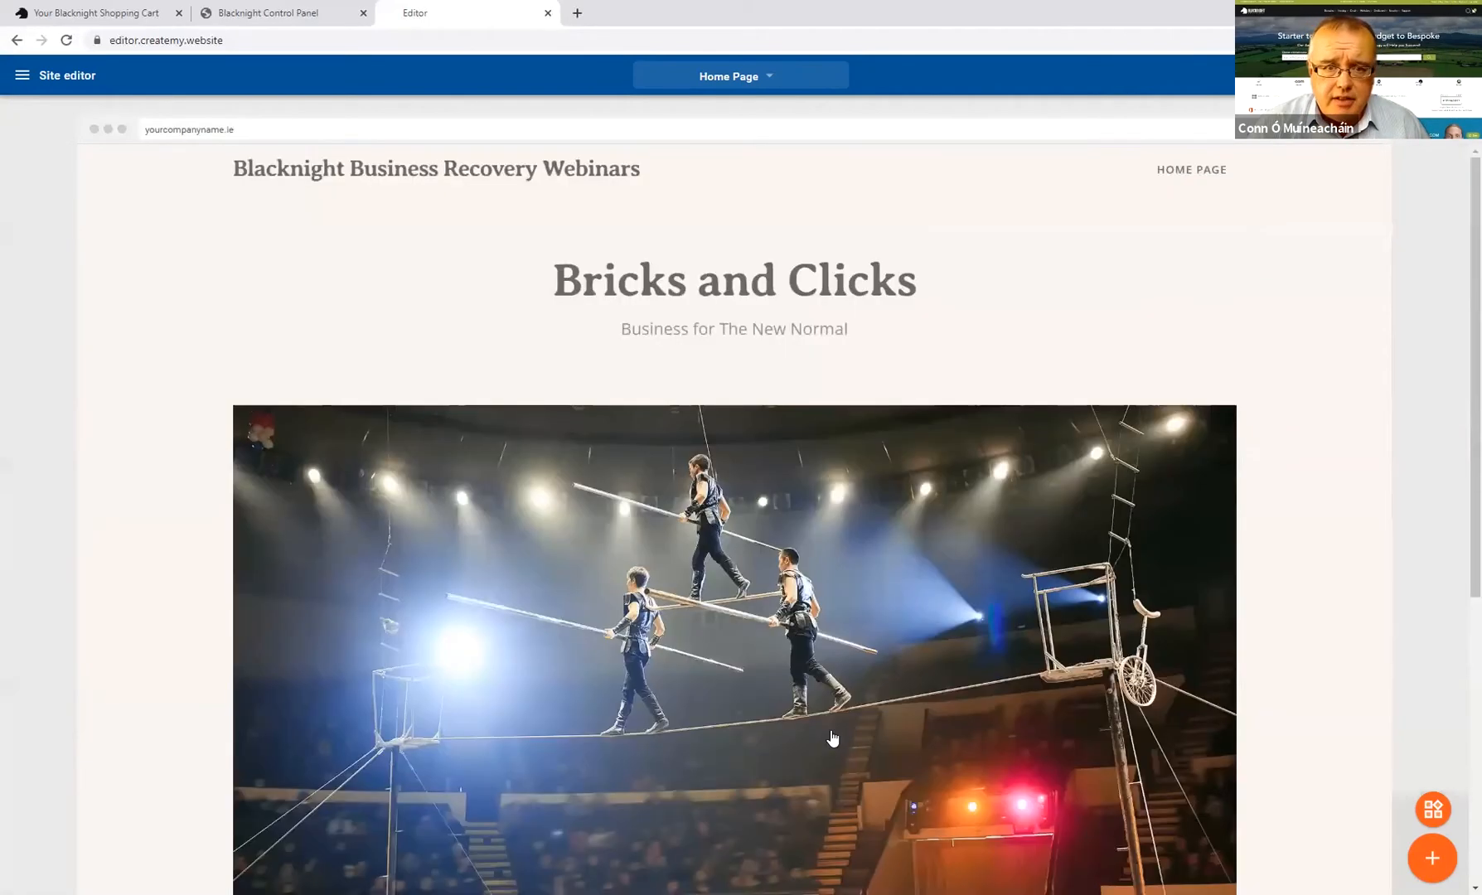
pyautogui.click(769, 79)
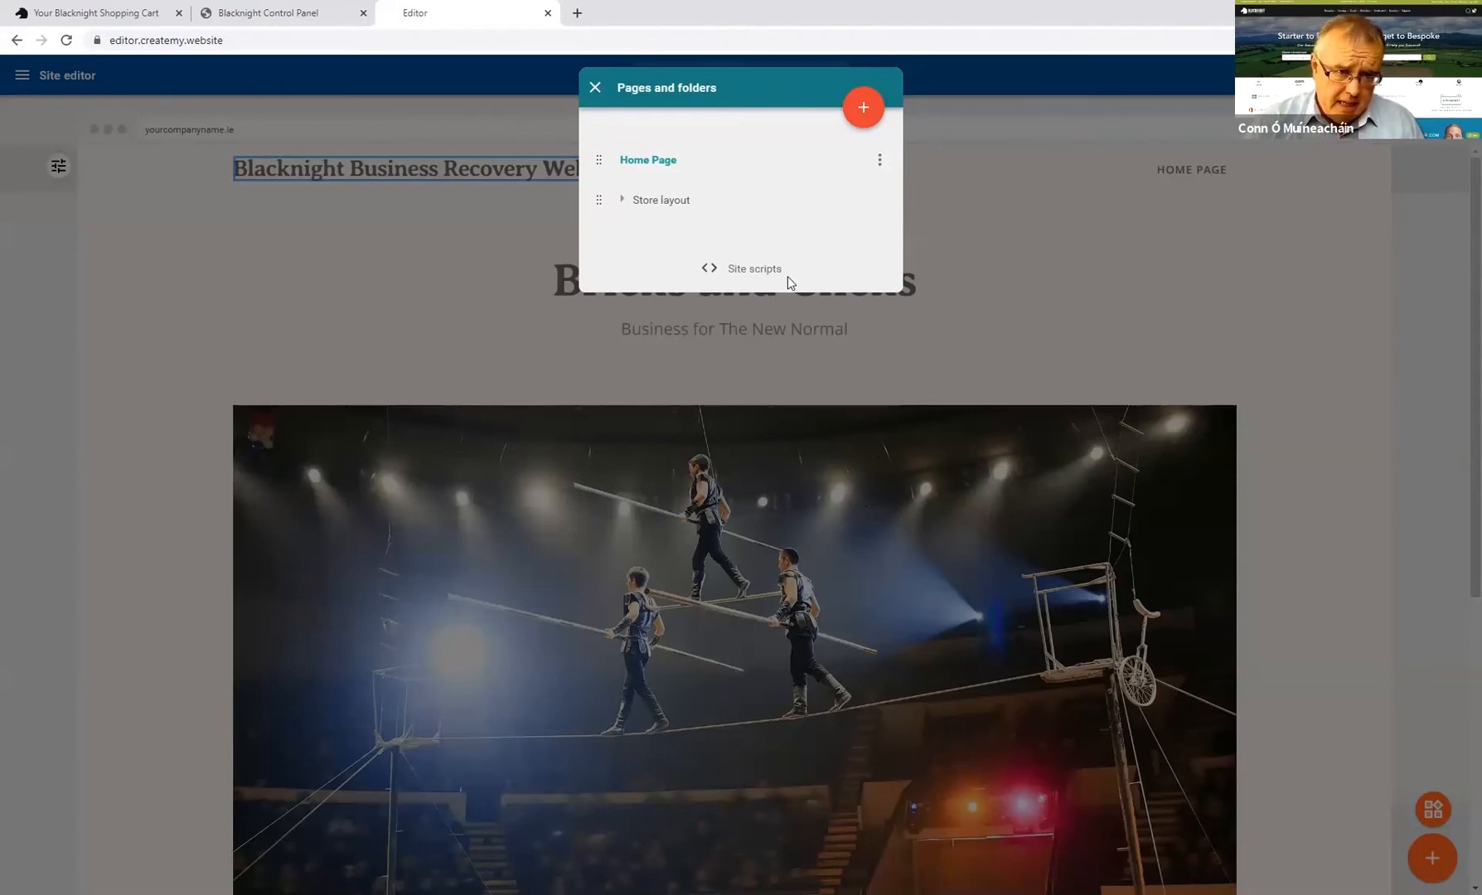
pyautogui.click(864, 108)
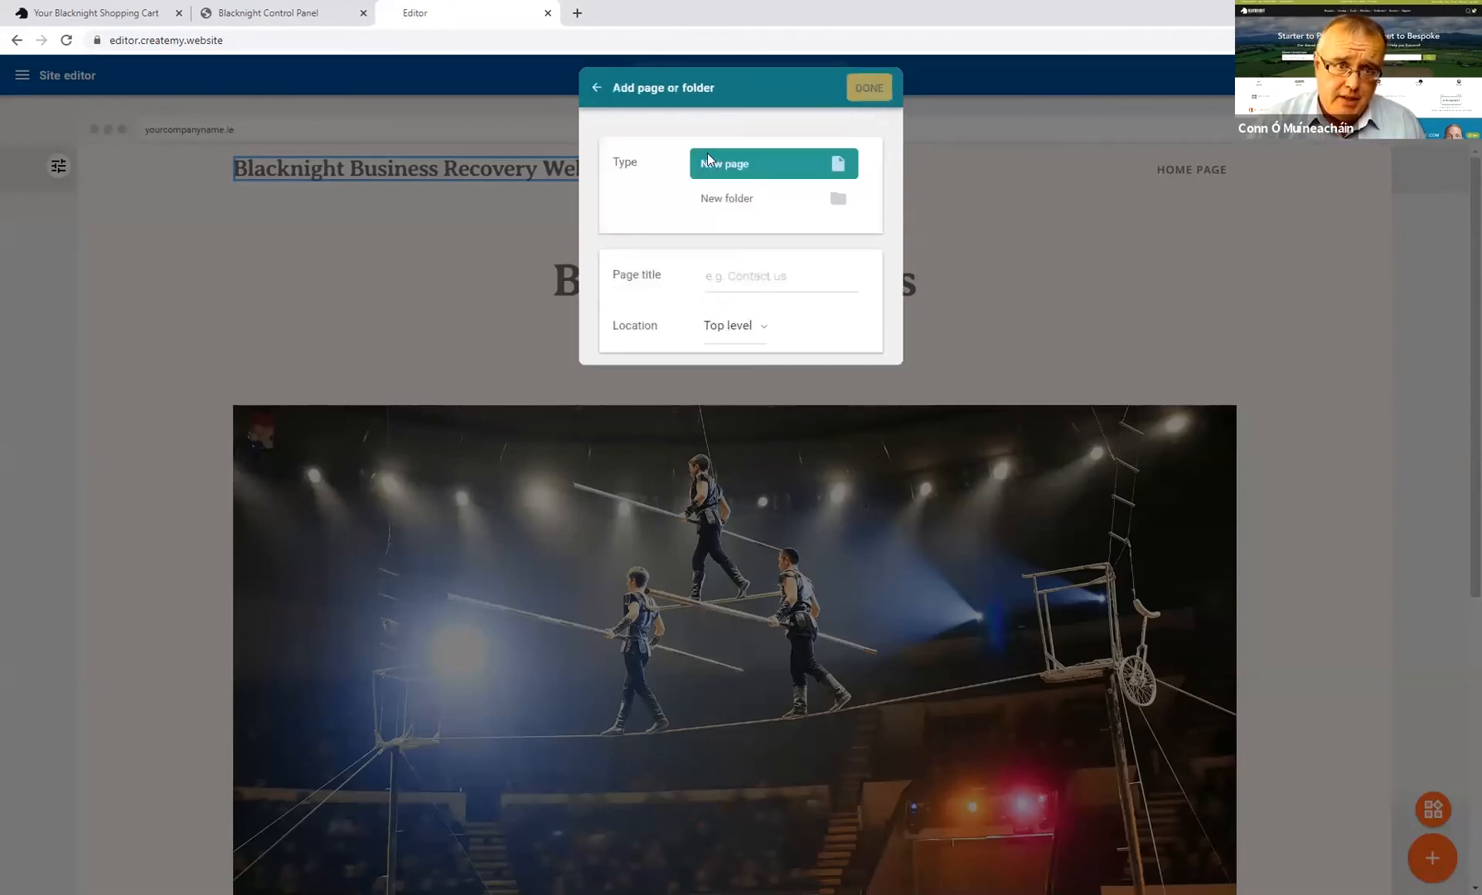
pyautogui.click(751, 280)
pyautogui.write('What')
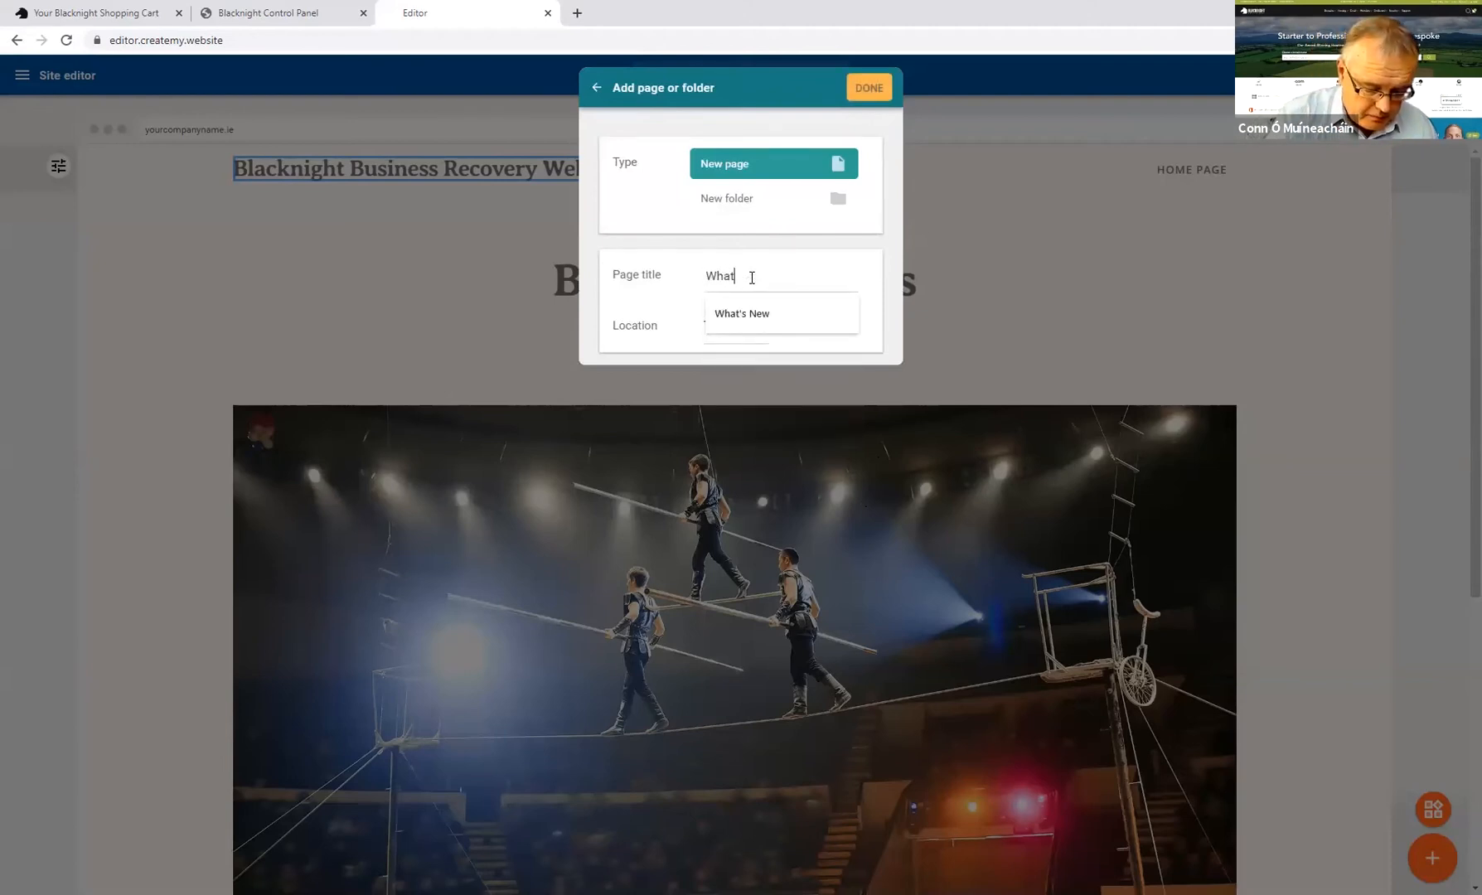
pyautogui.write("'s New")
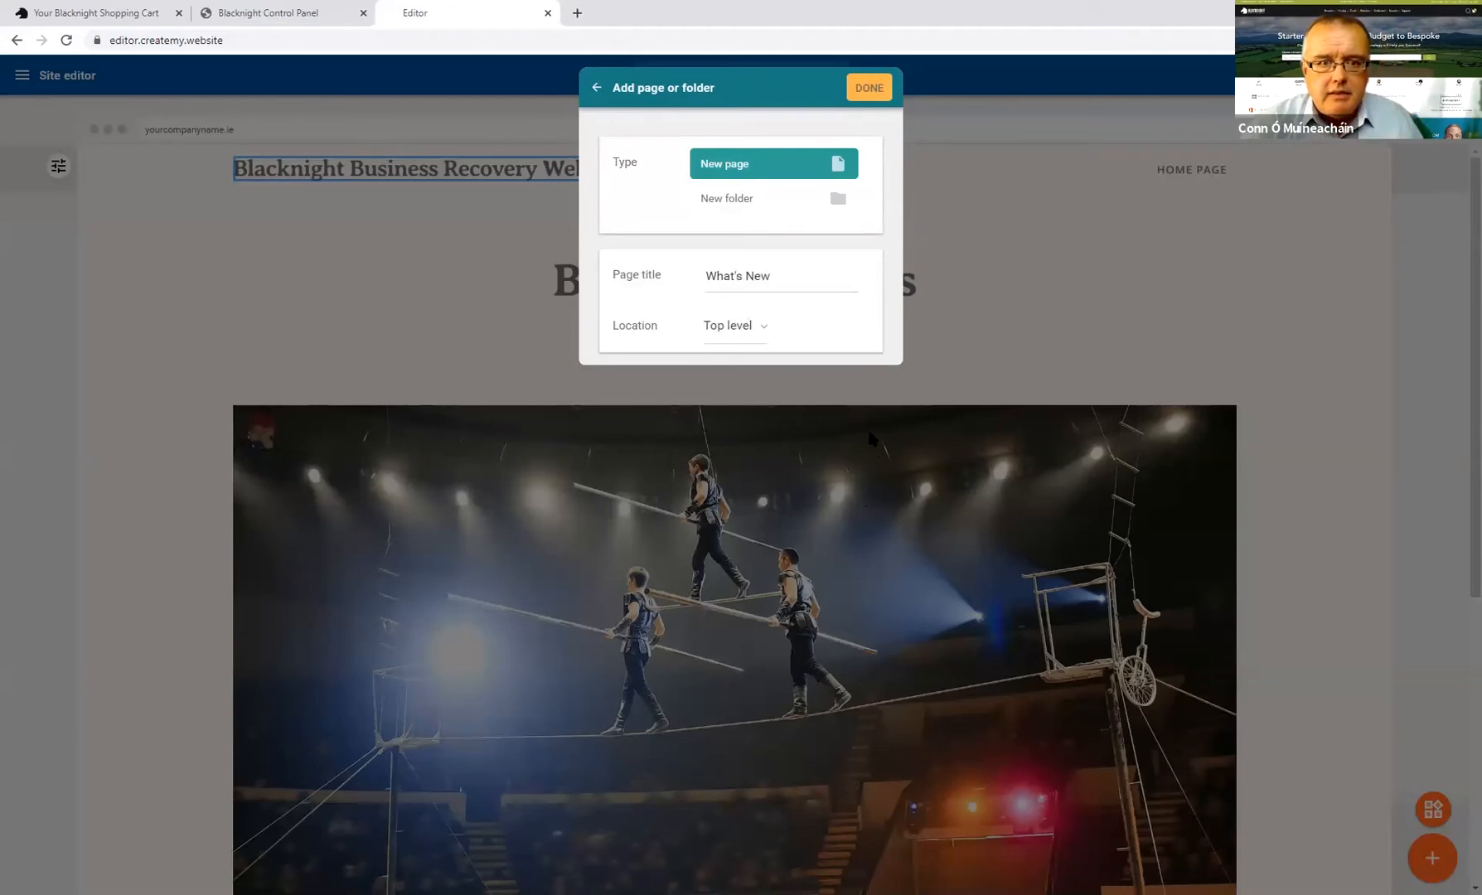
pyautogui.click(866, 87)
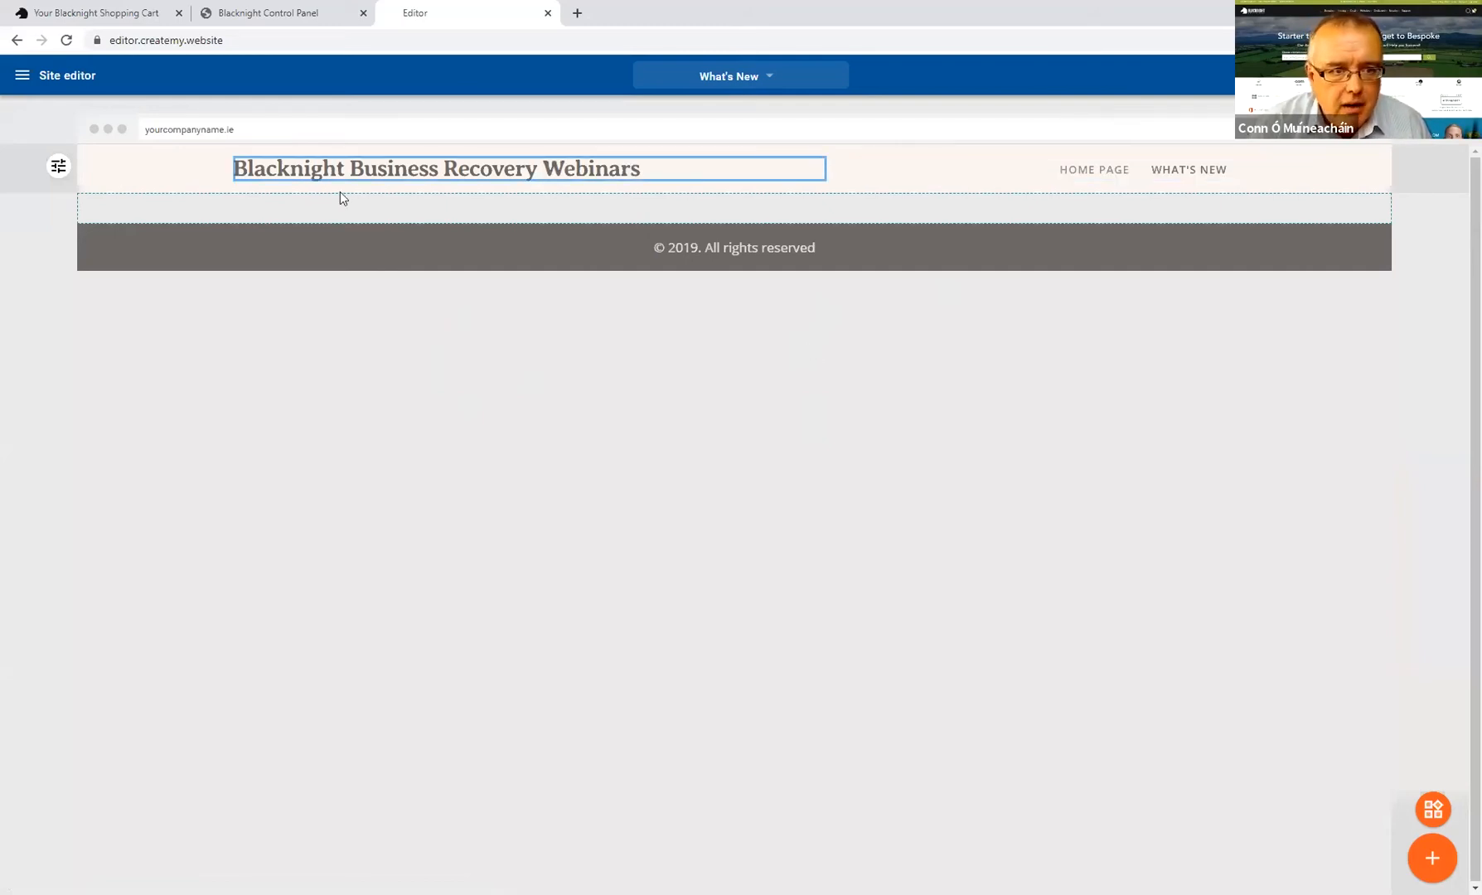
# Step: Change the year in the footer's copyright line to 2020
pyautogui.click(694, 250)
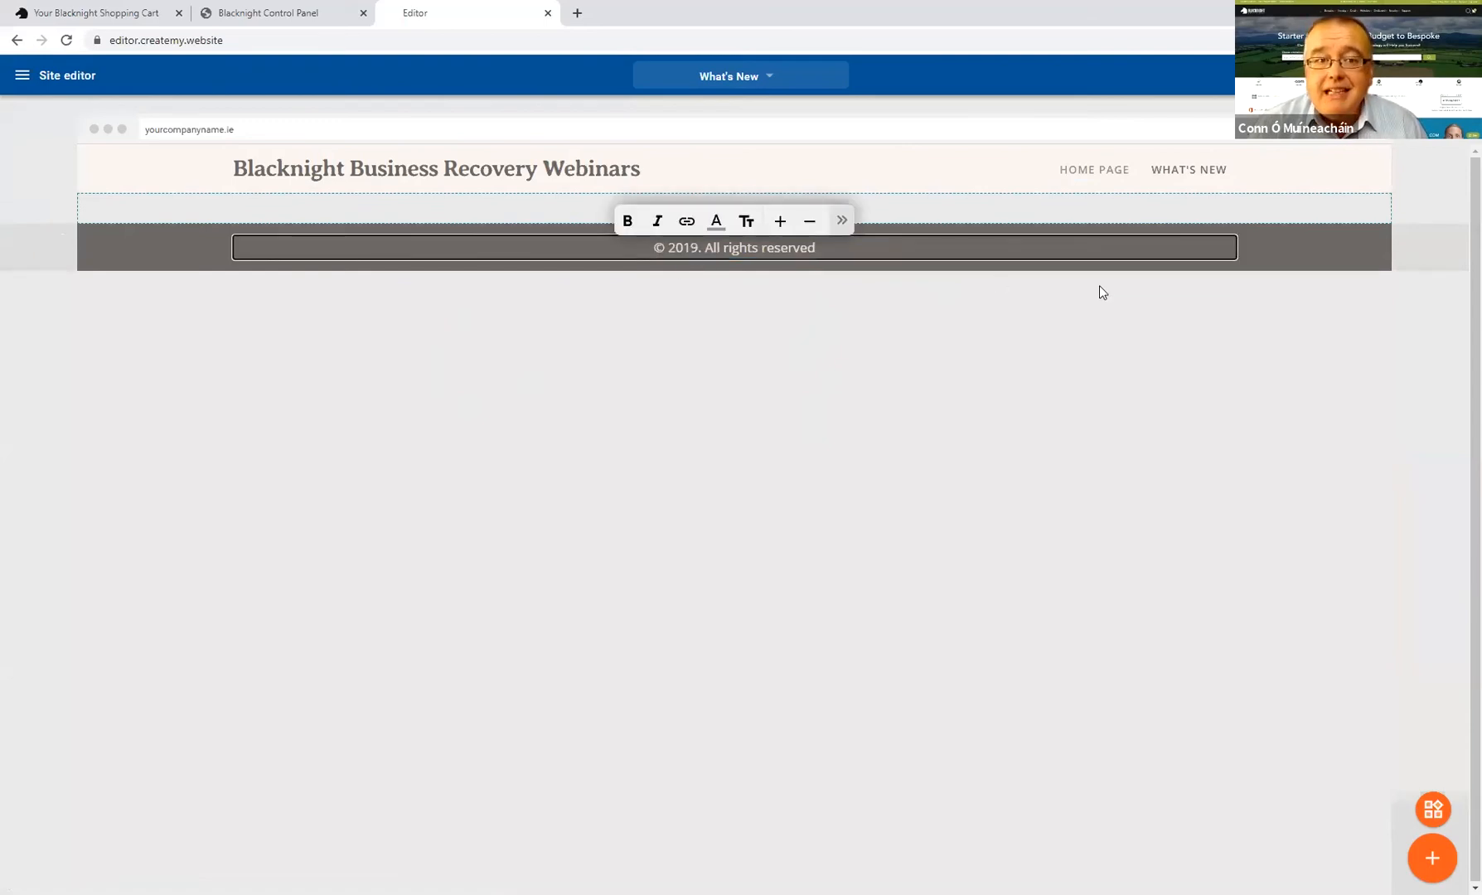
pyautogui.press('BackSpace')
pyautogui.press('BackSpace')
pyautogui.write('20')
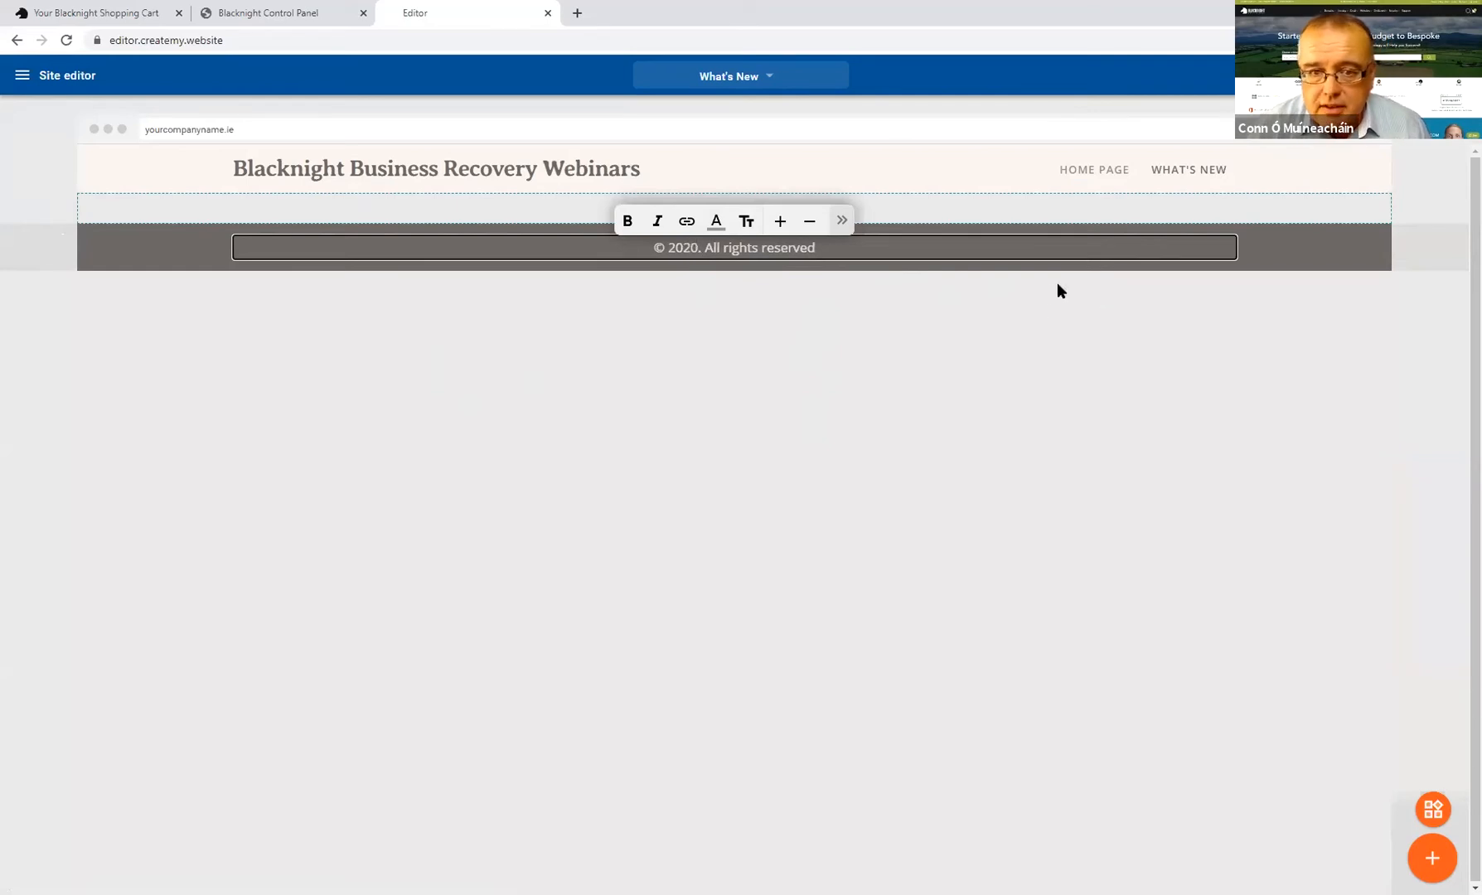
pyautogui.click(1057, 285)
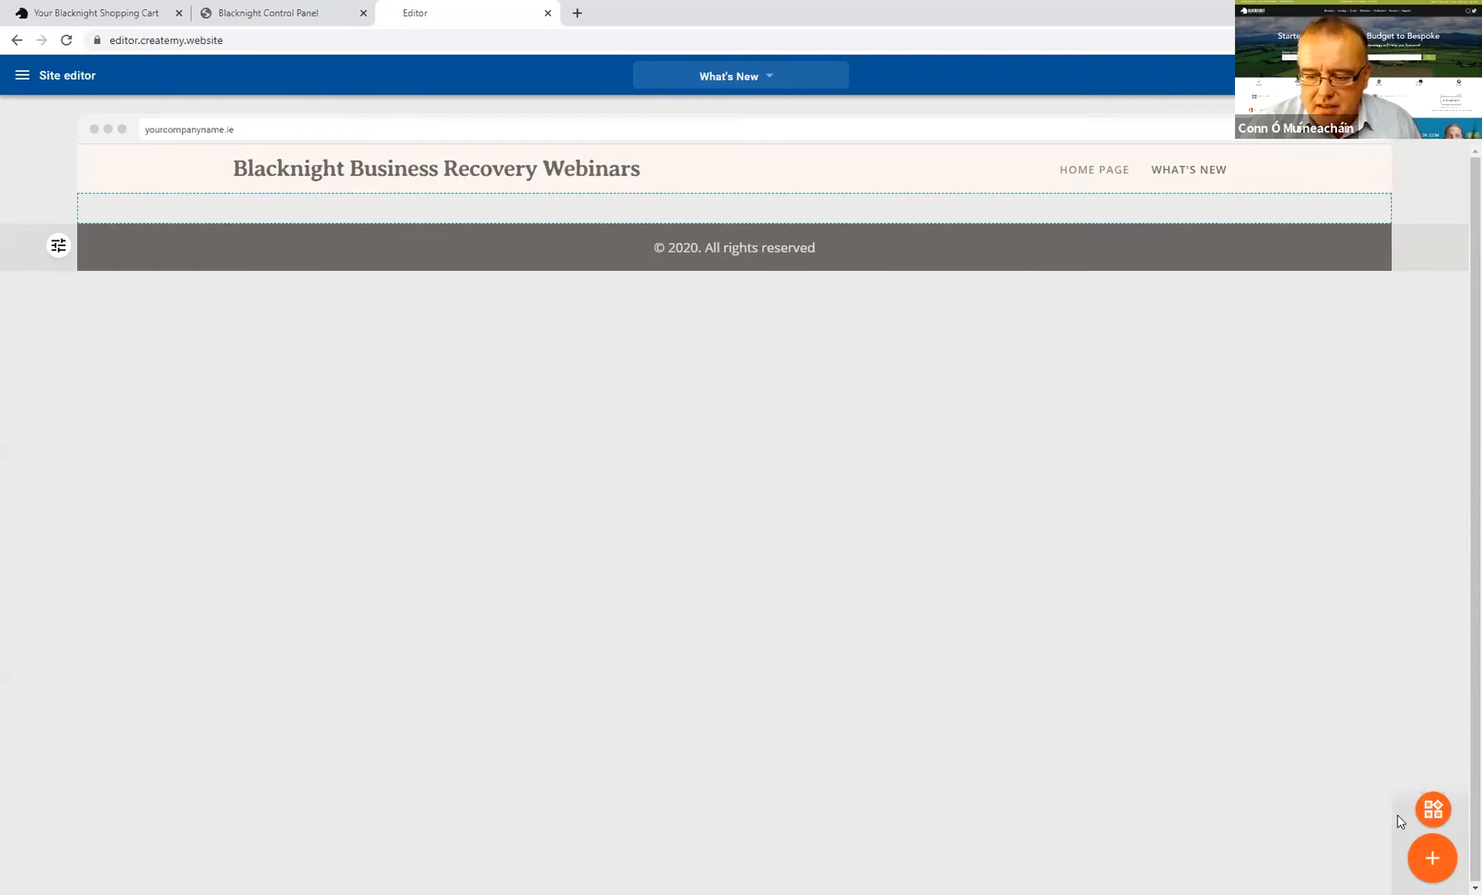
# Step: Open the content block library for the empty area between the What's New page's header and footer
pyautogui.click(1433, 862)
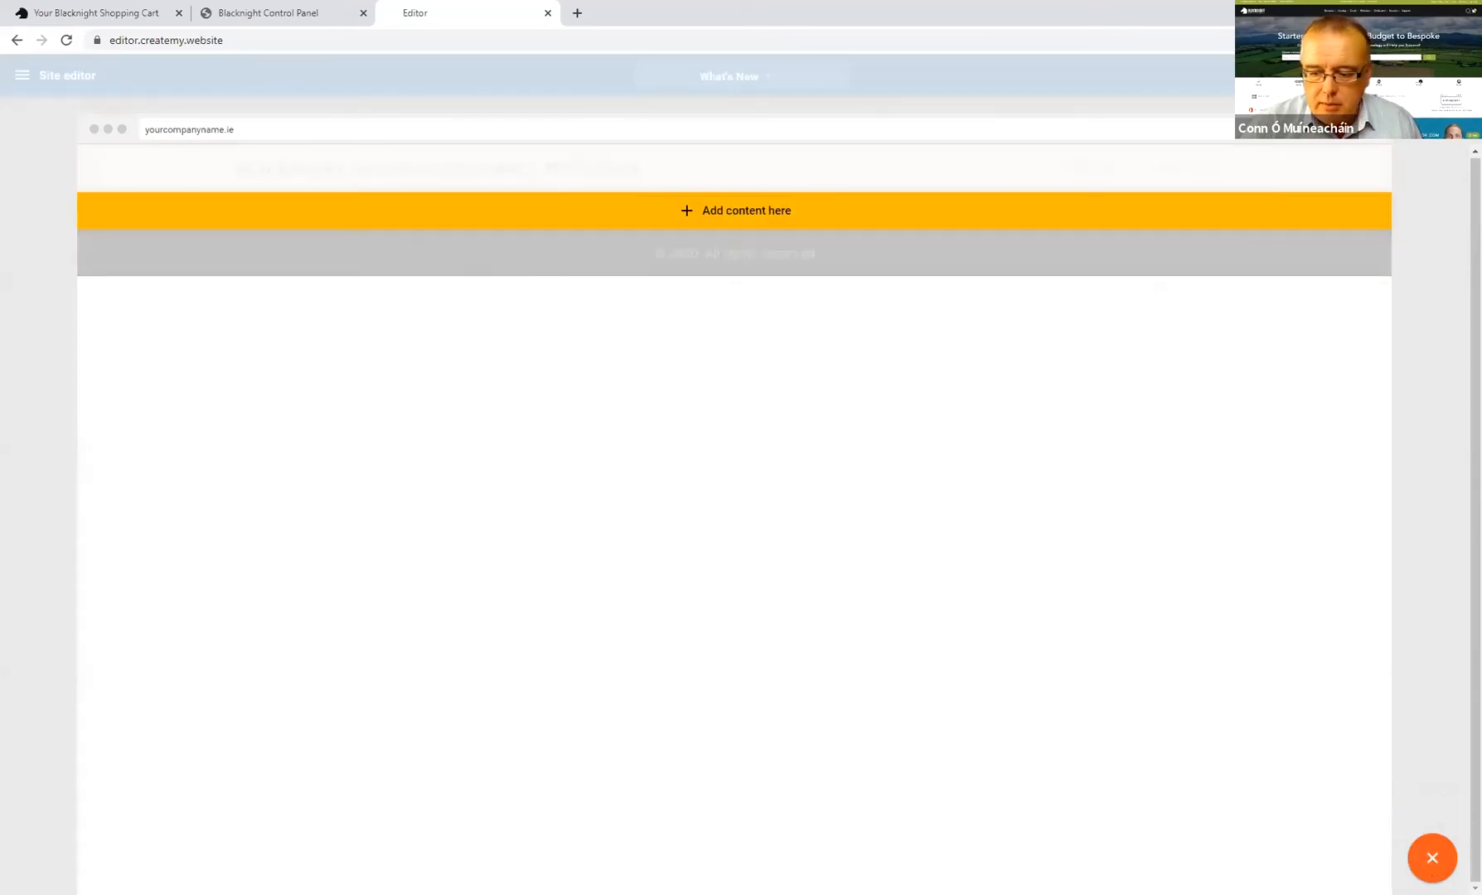
pyautogui.click(1434, 862)
pyautogui.click(1434, 864)
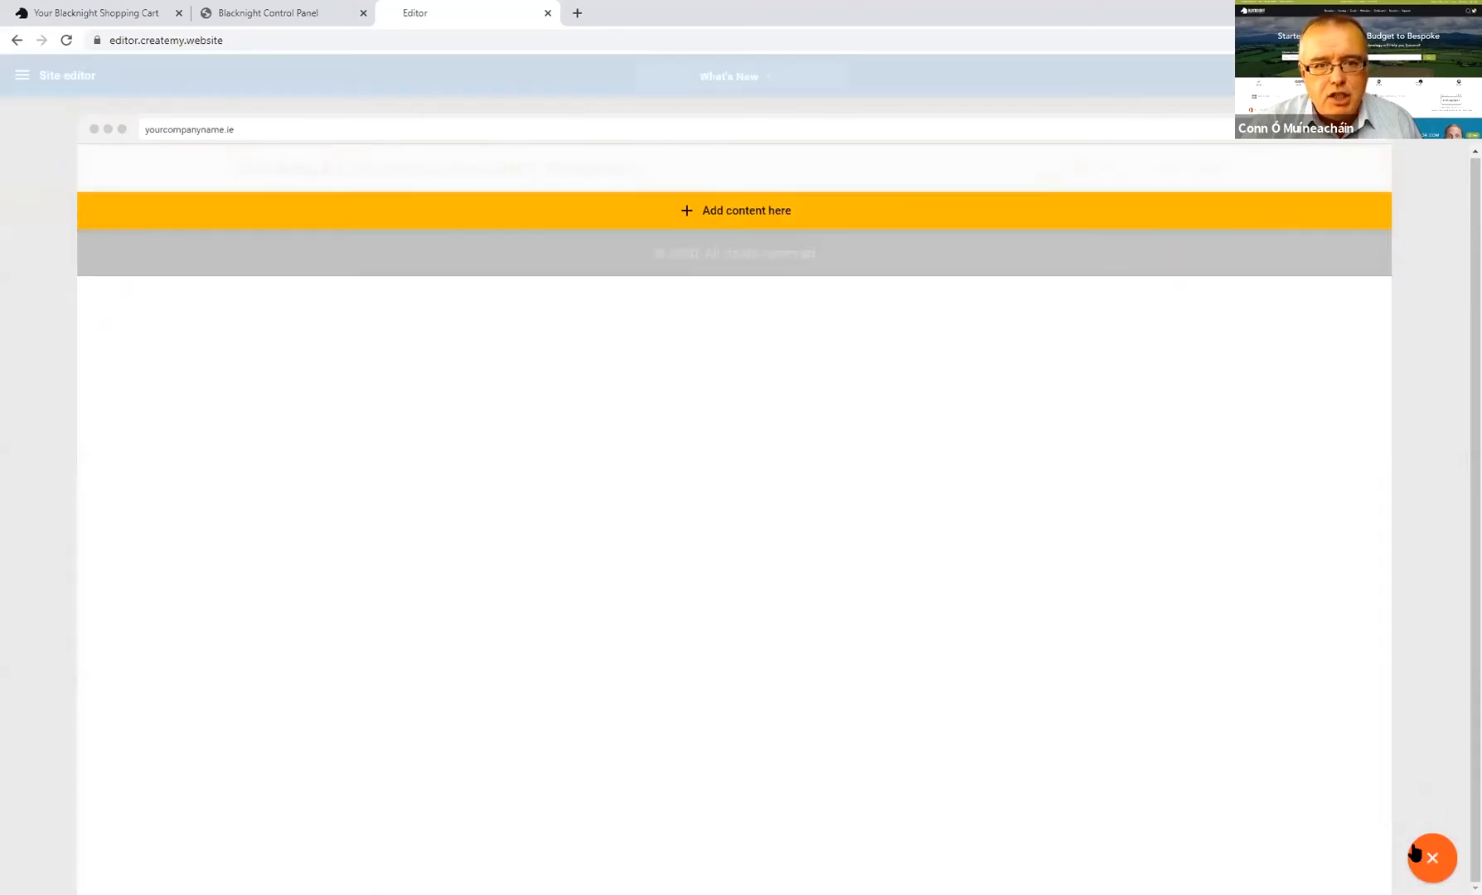
pyautogui.click(723, 212)
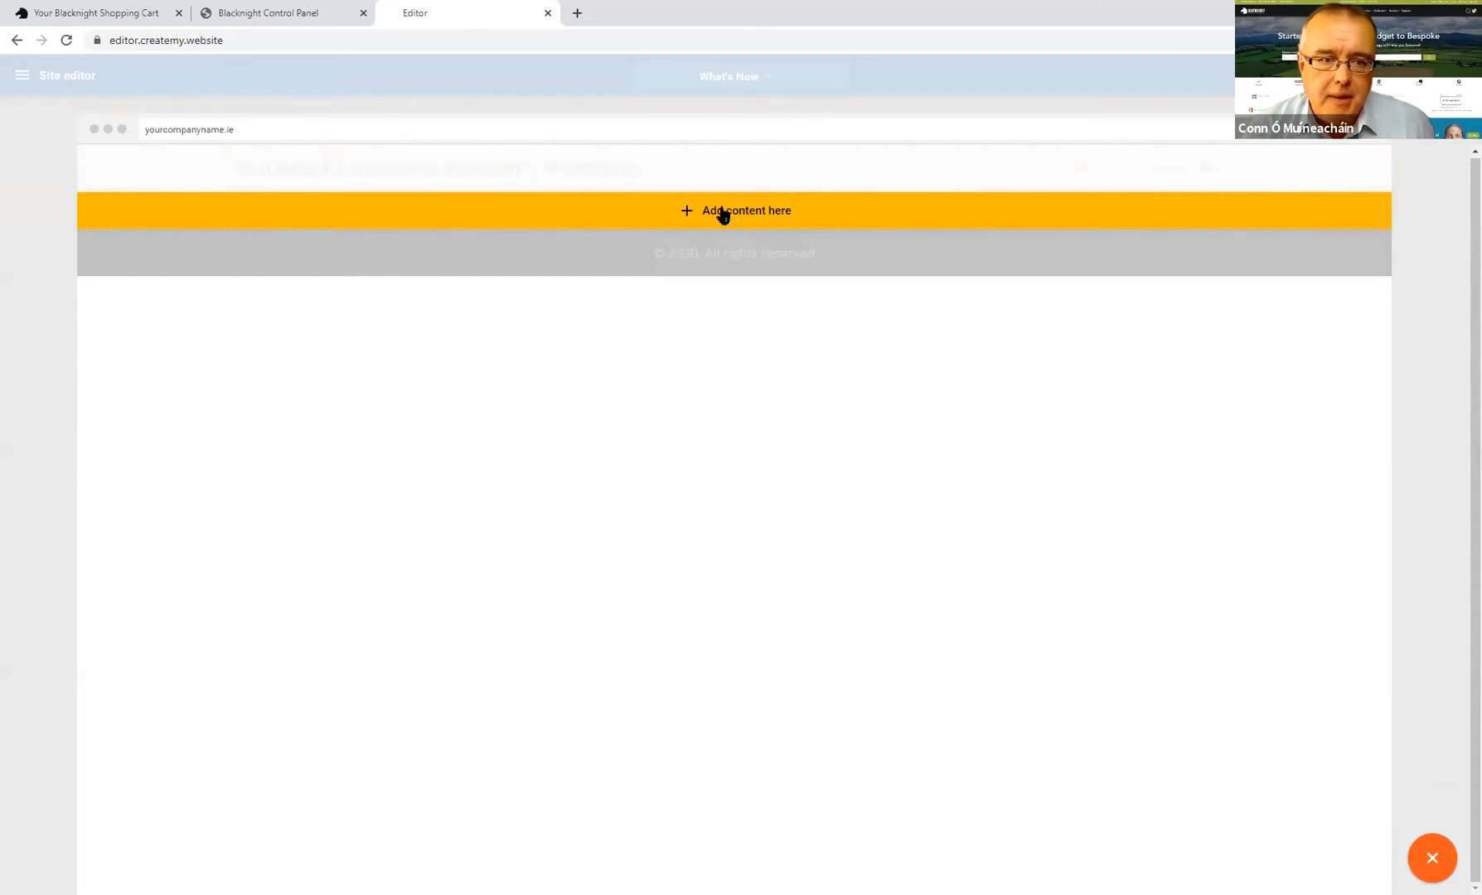
pyautogui.click(723, 213)
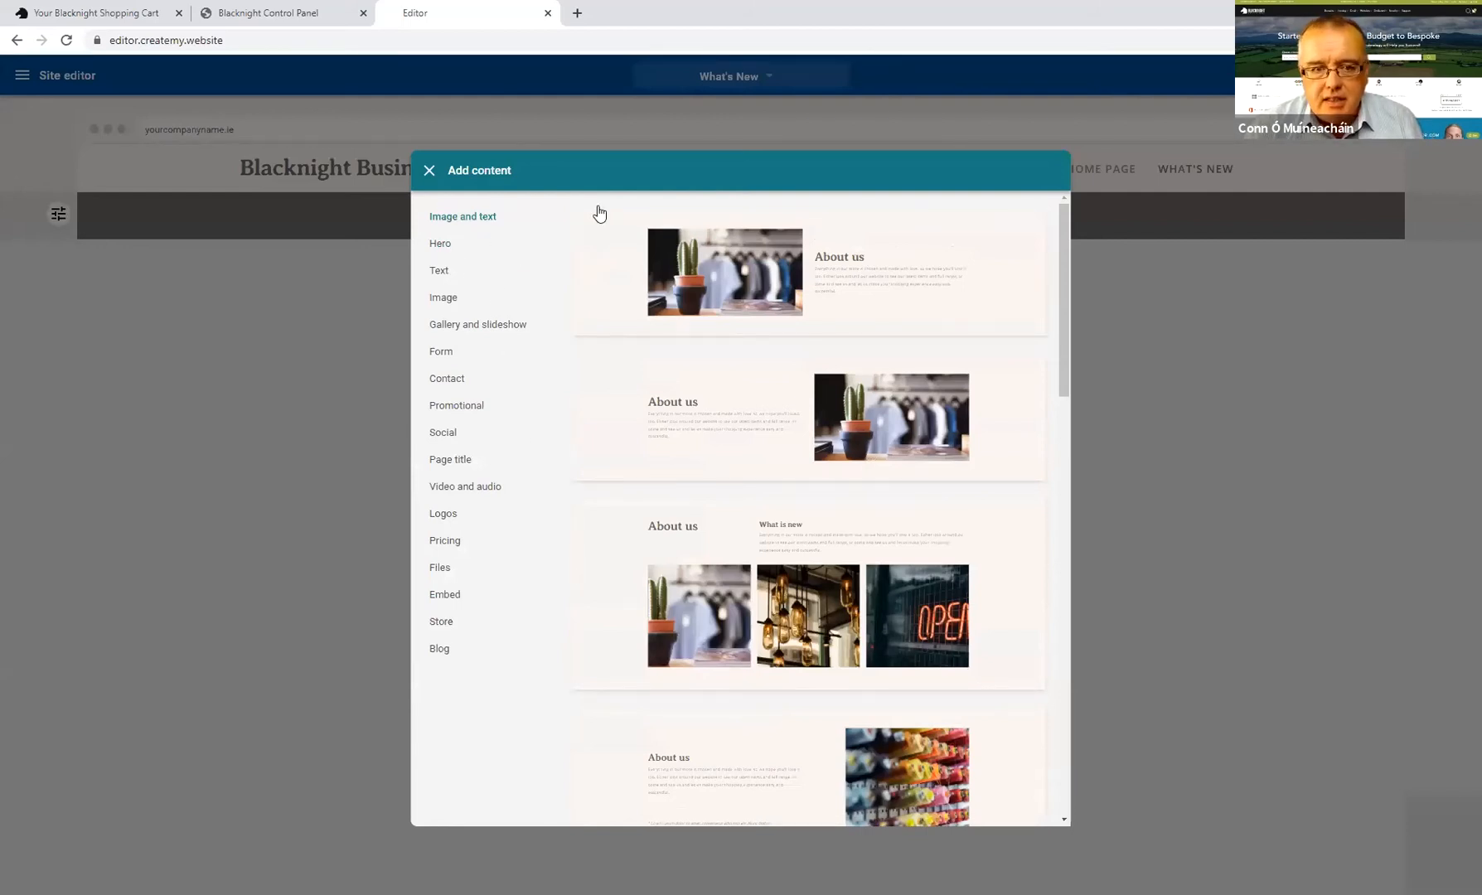
# Step: Look through the Hero, Text, Gallery and slideshow, and Social blocks, and insert the Image and text block with the cactus photo left of About us
pyautogui.click(448, 249)
pyautogui.click(440, 280)
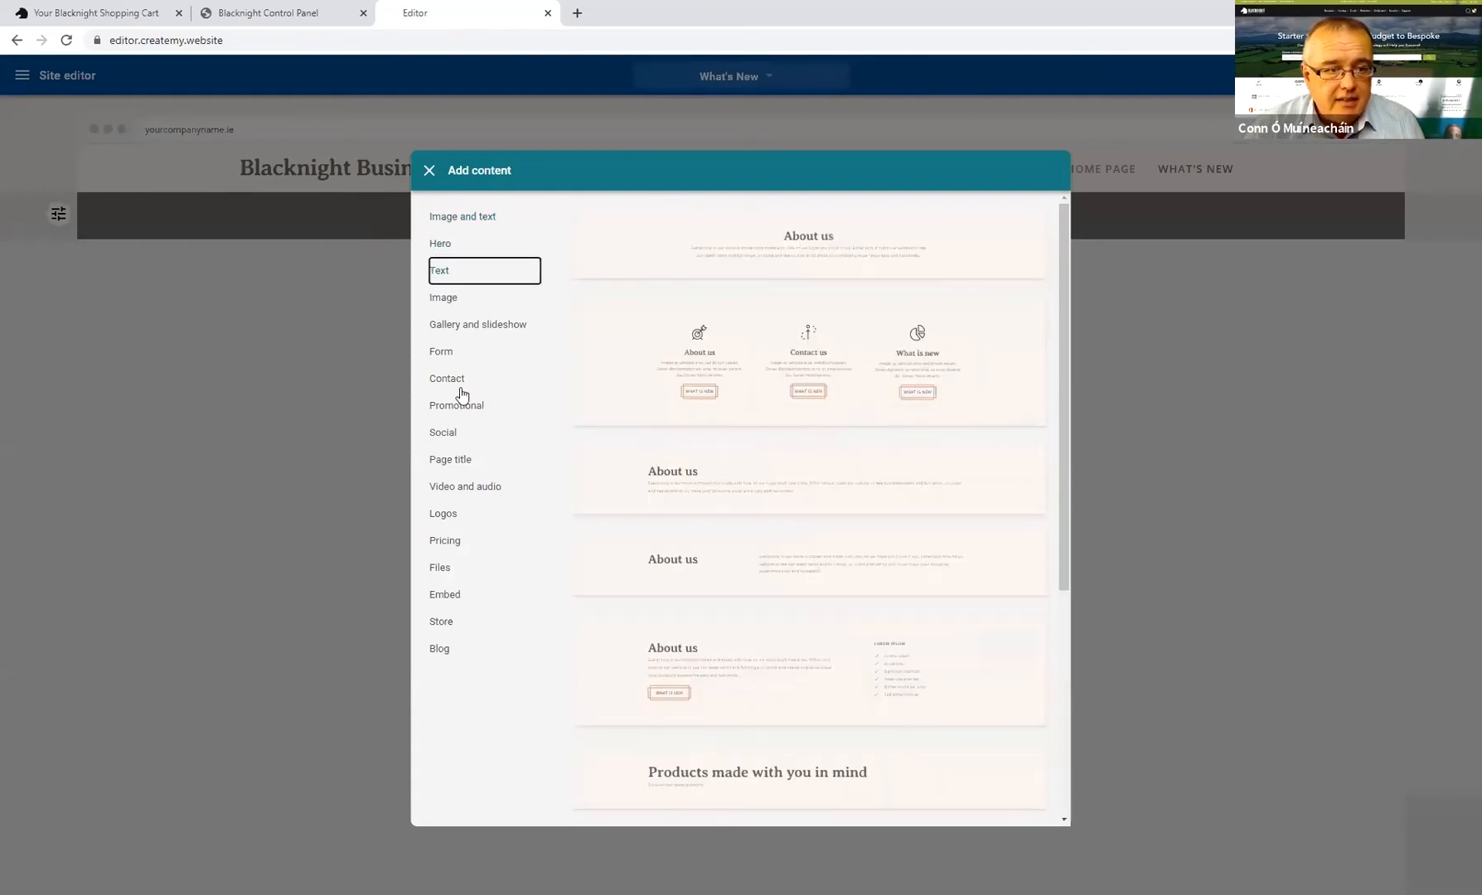
pyautogui.click(485, 330)
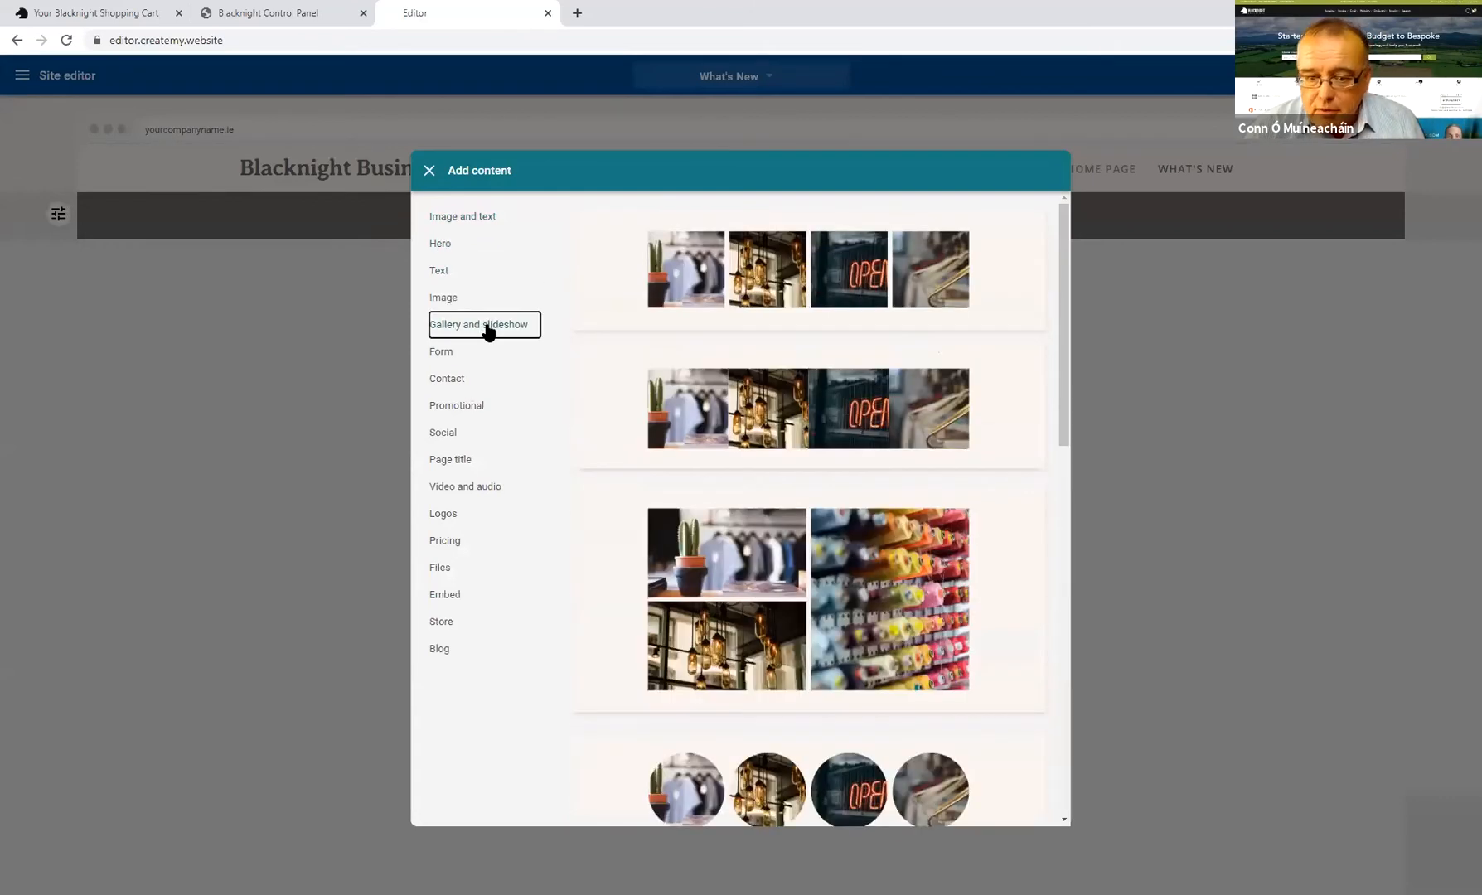
pyautogui.click(487, 437)
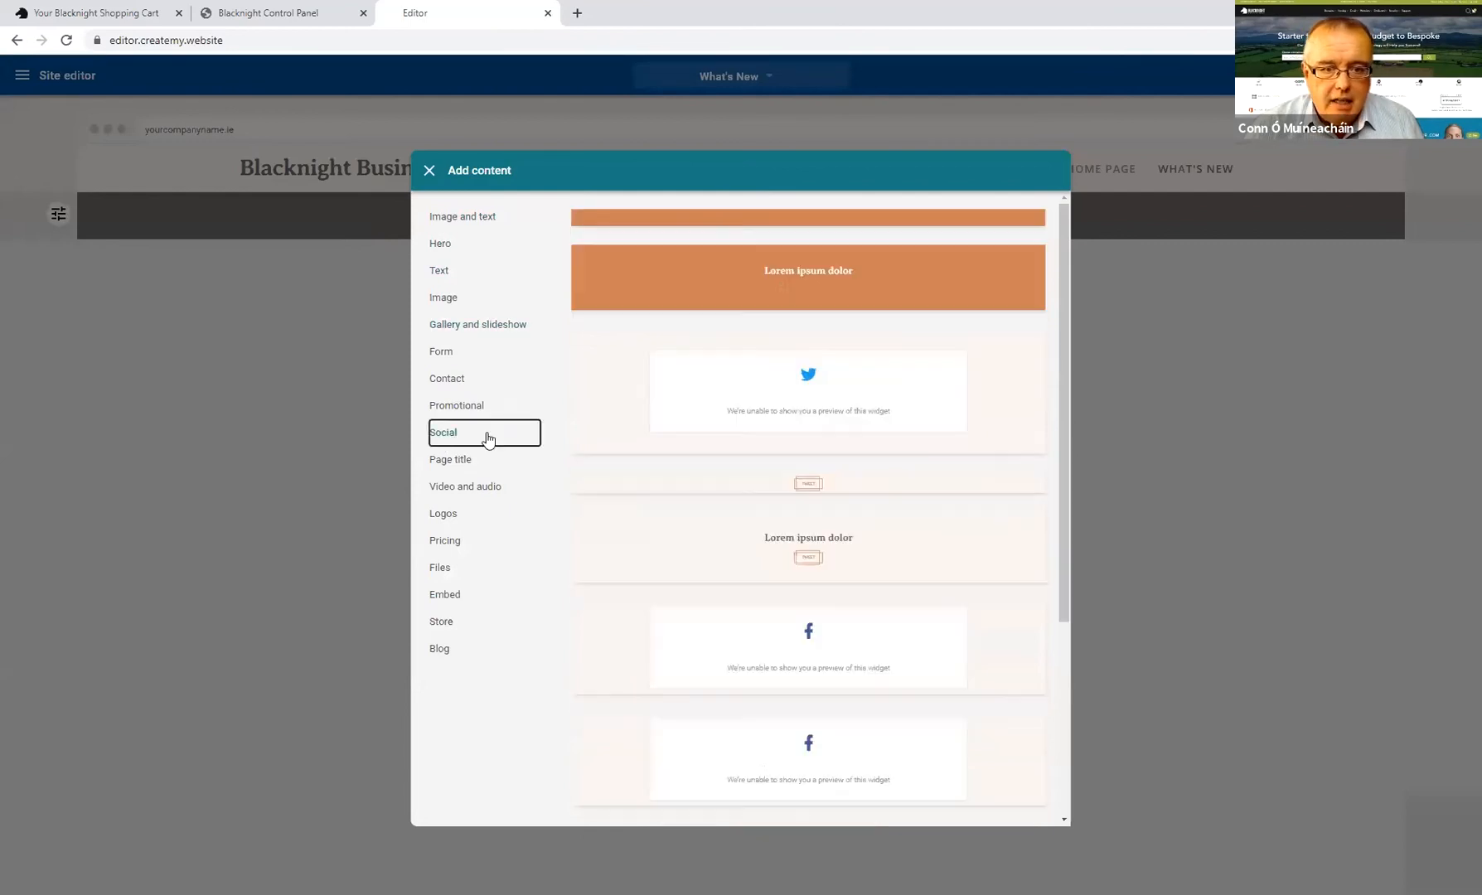
pyautogui.scroll(-3, 820, 566)
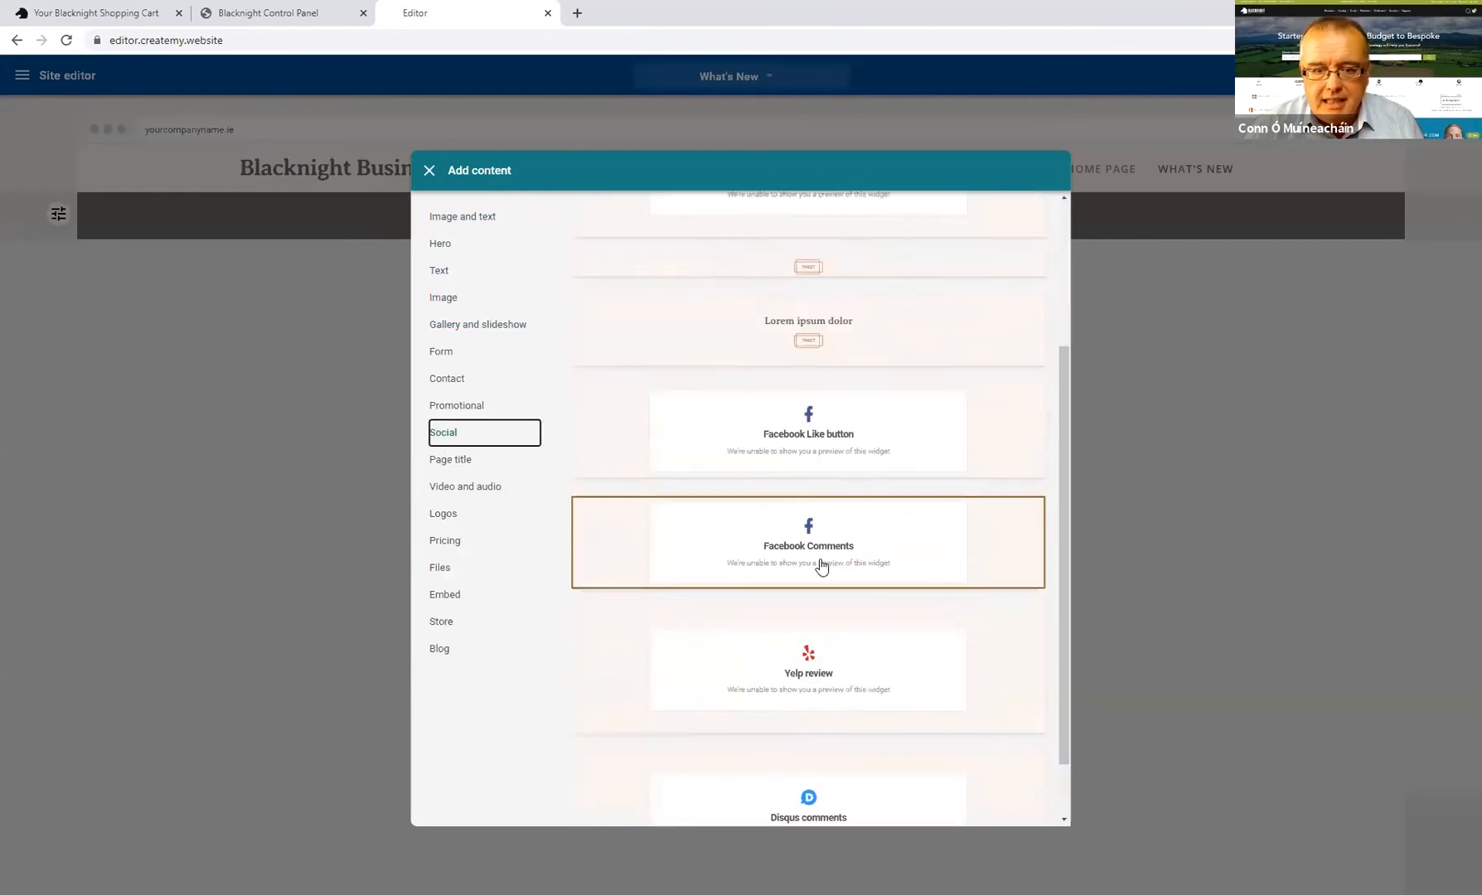
pyautogui.scroll(3, 817, 567)
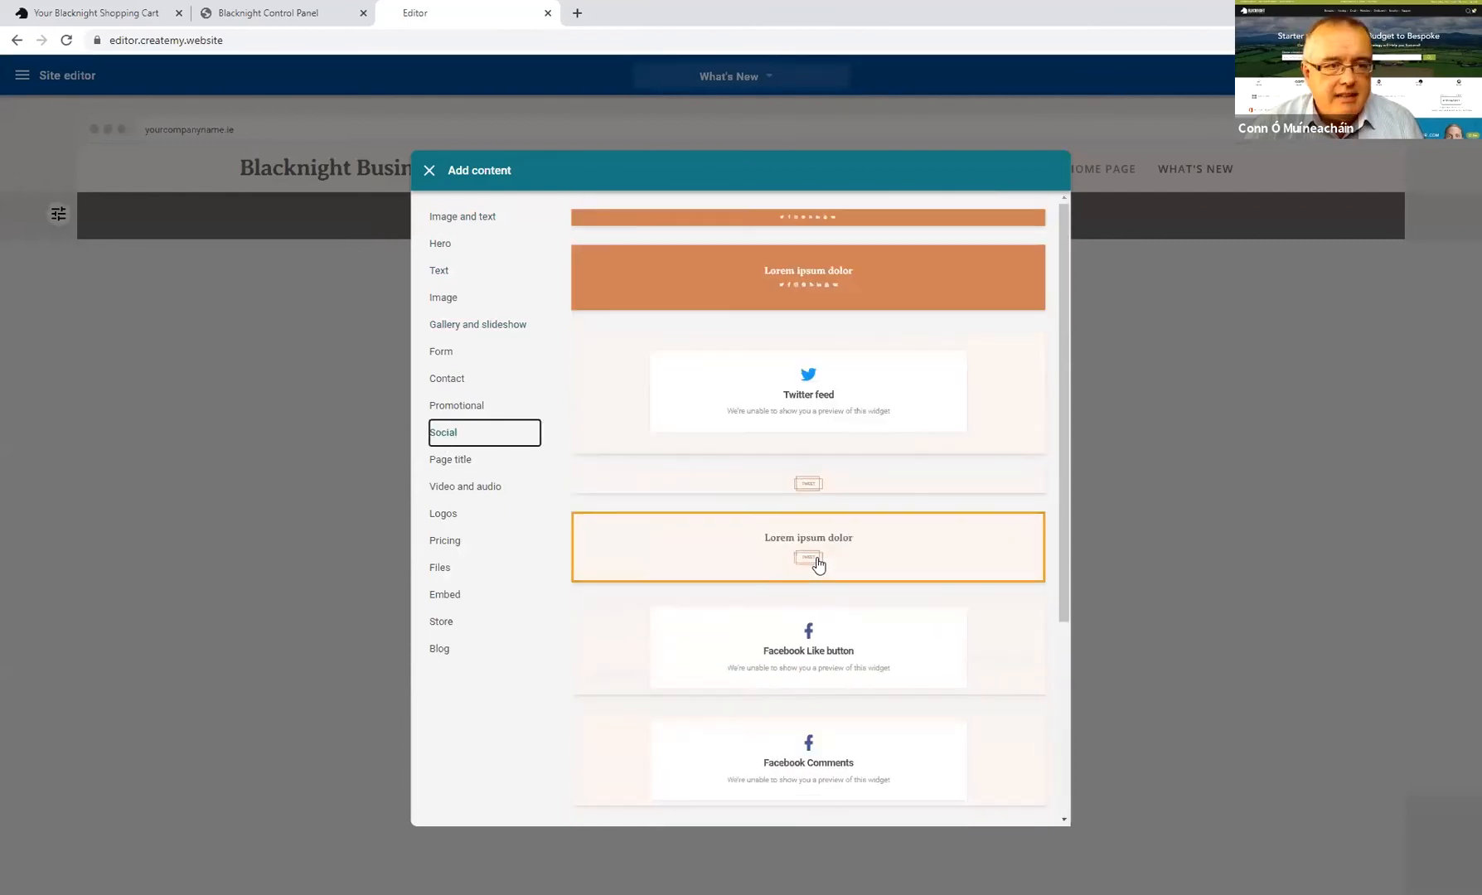
pyautogui.click(462, 223)
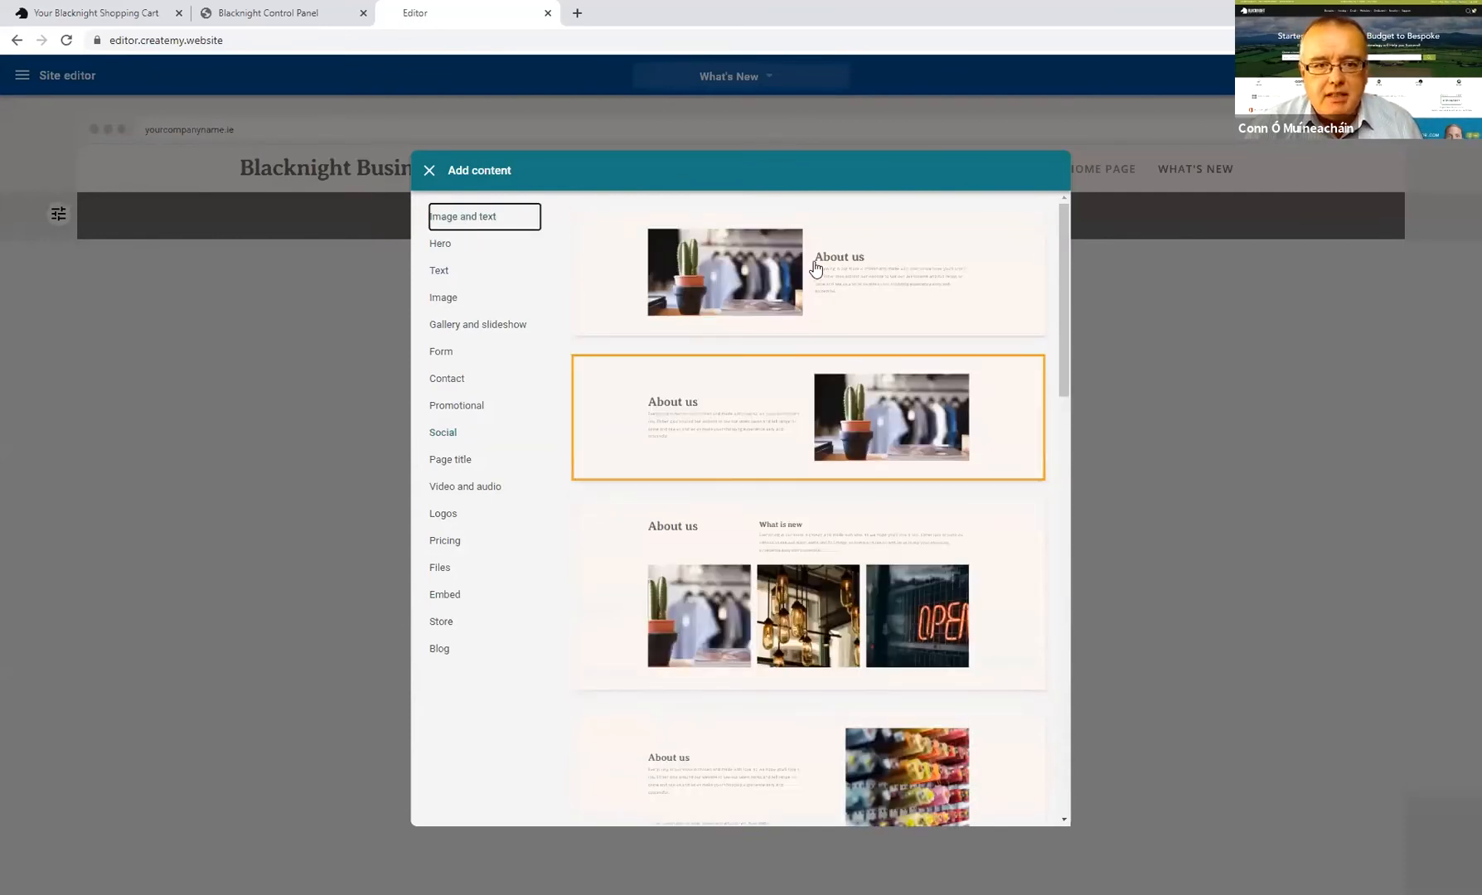
pyautogui.click(864, 271)
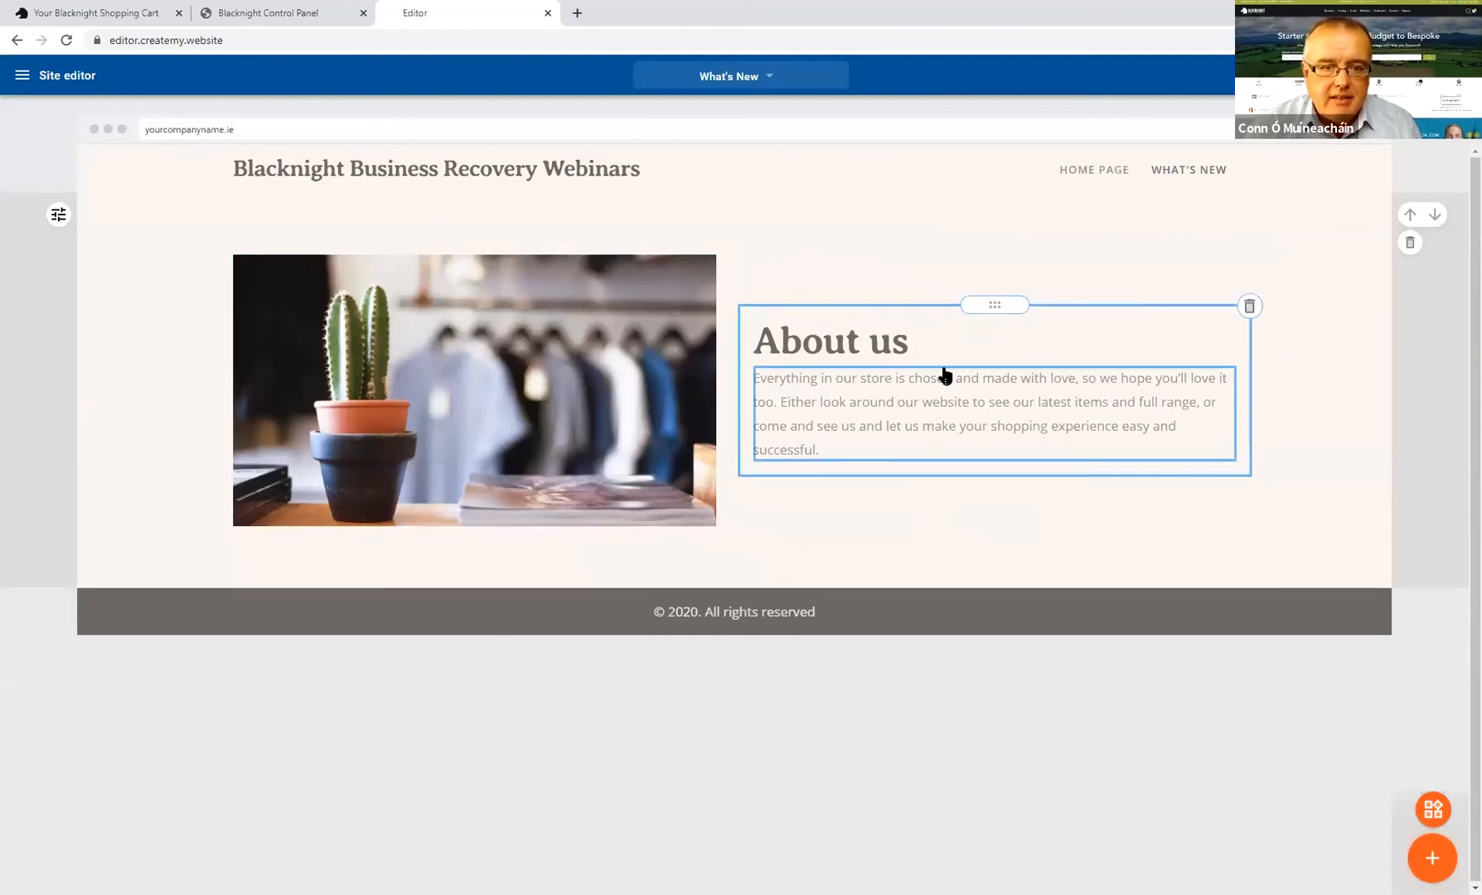
# Step: Replace the About us heading beside the cactus photo with "What's New"
pyautogui.tripleClick(880, 341)
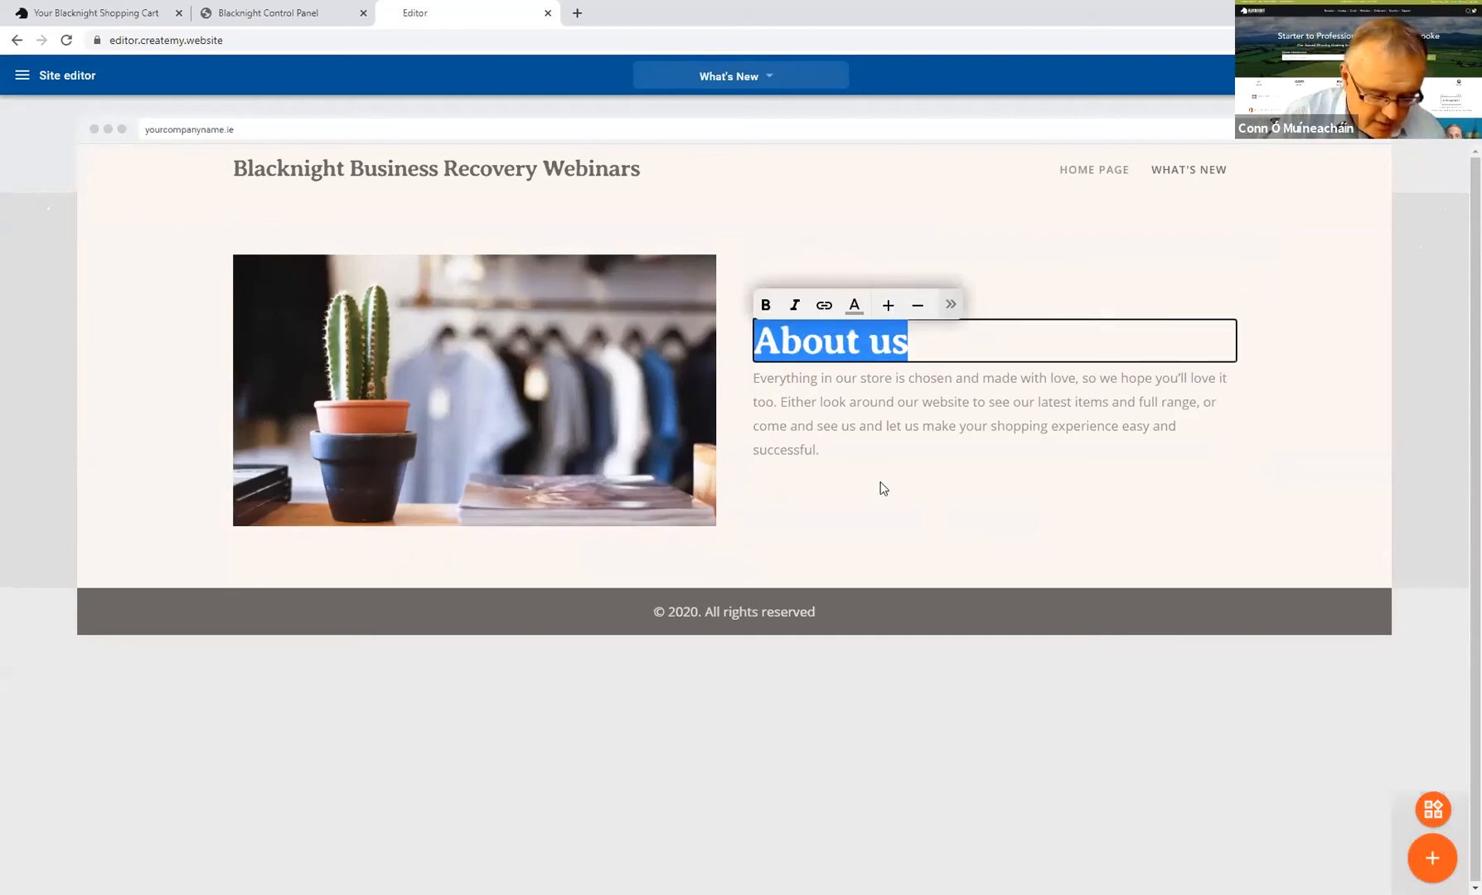
pyautogui.write("What'")
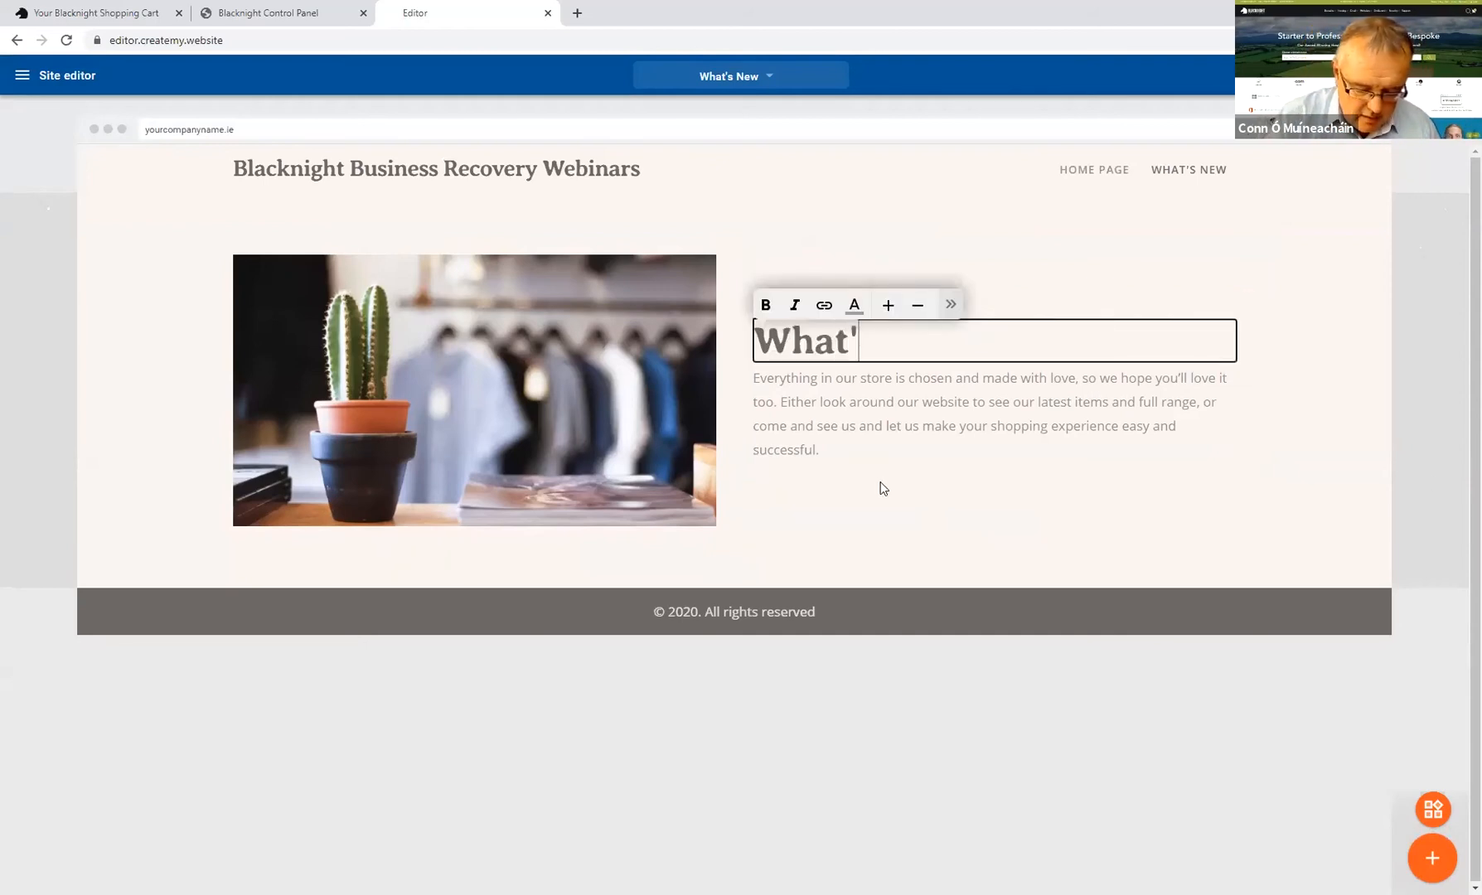
pyautogui.write('s New')
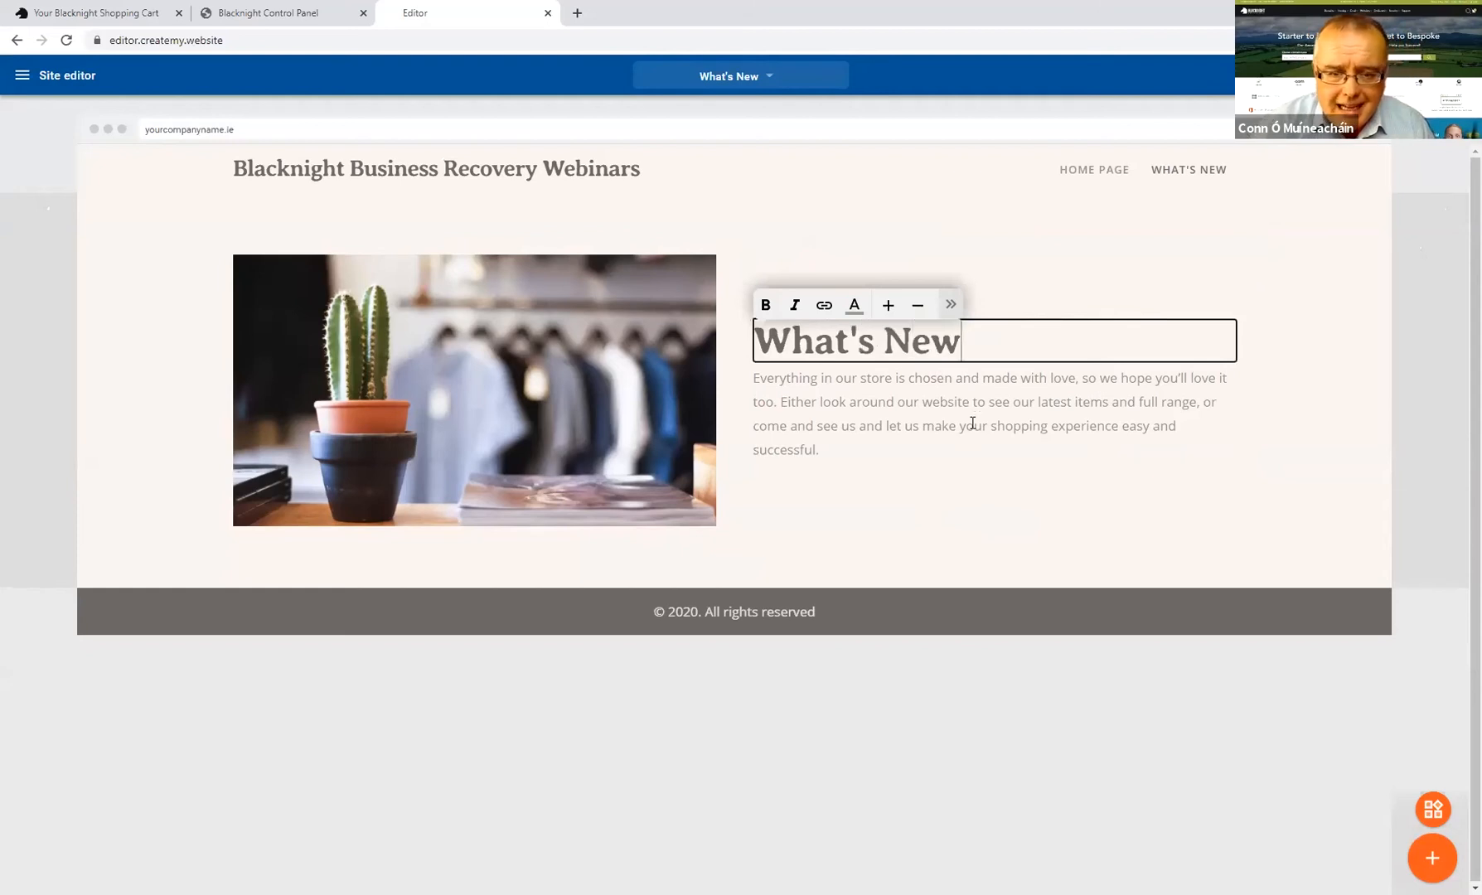
# Step: Replace the paragraph under the heading with the copied list of five dated webinars, from "How to Build a Website in 20 Minutes (24 June)" to "Trust Signals"
pyautogui.click(973, 423)
pyautogui.tripleClick(974, 413)
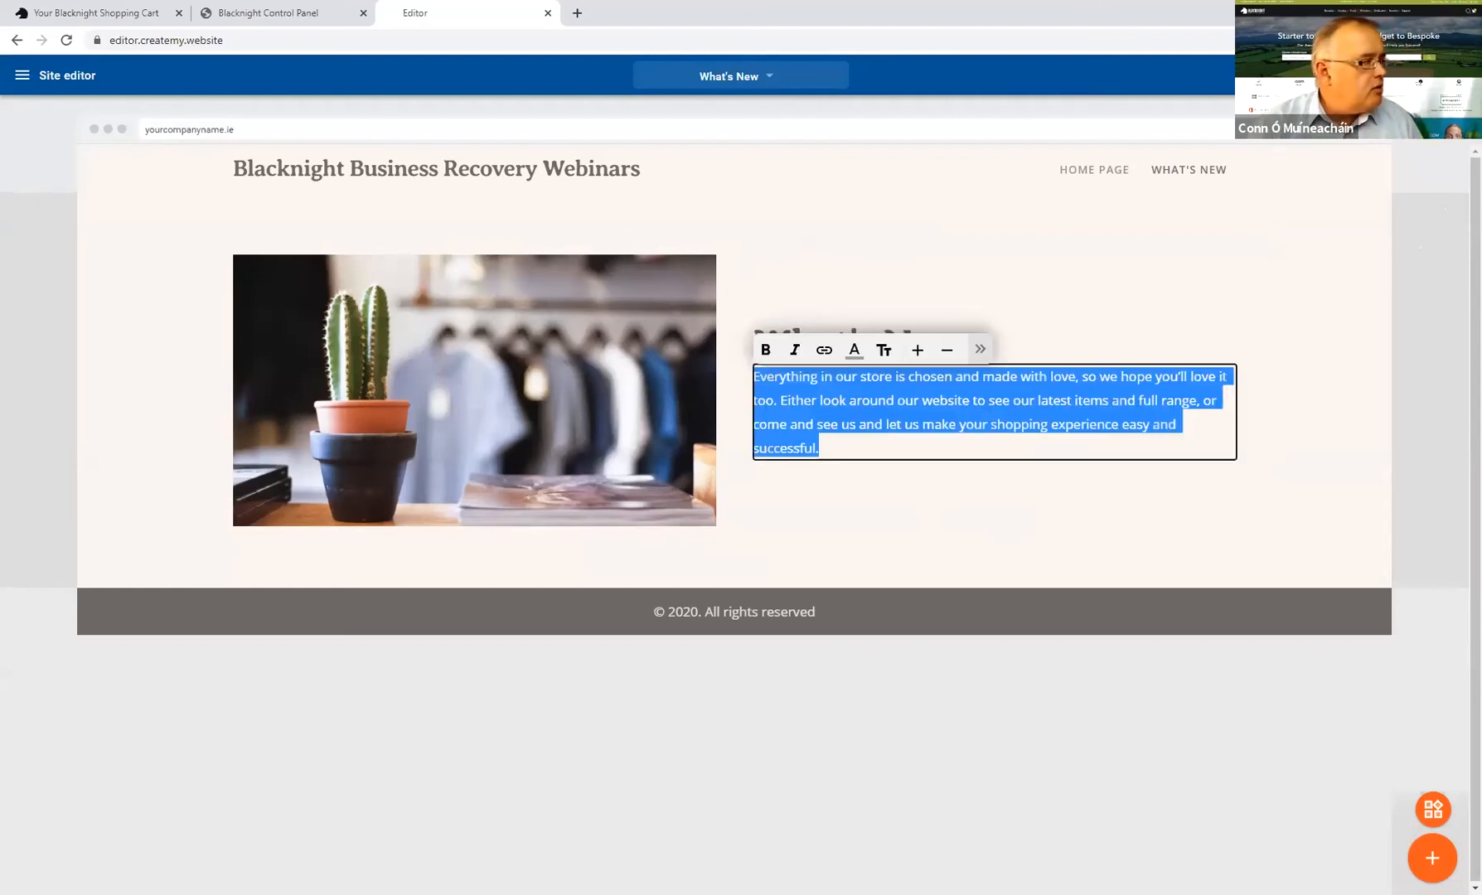
pyautogui.hotkey('alt', 'Tab')
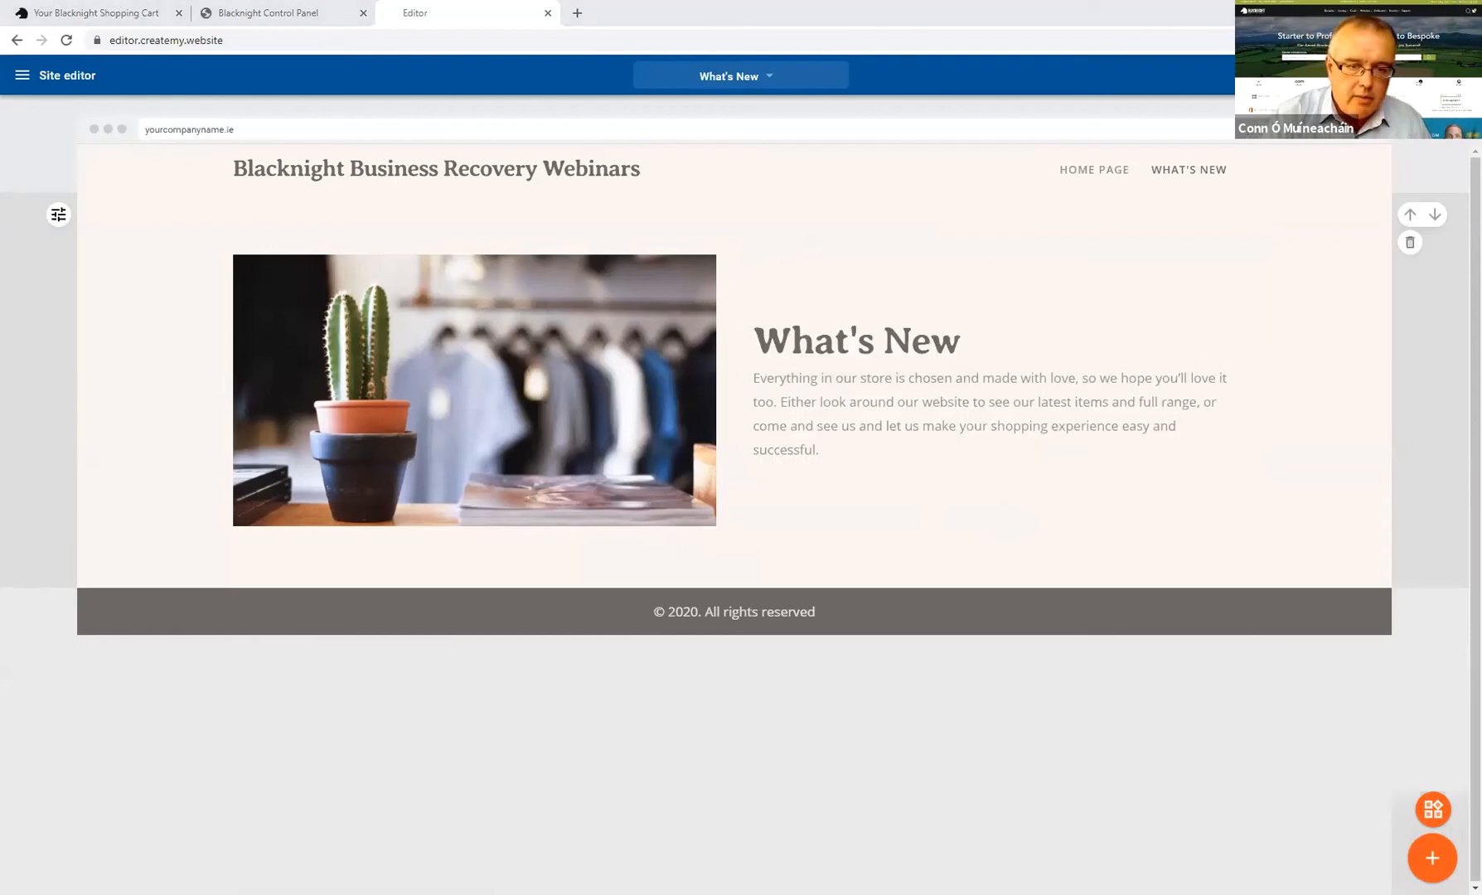
pyautogui.tripleClick(1039, 411)
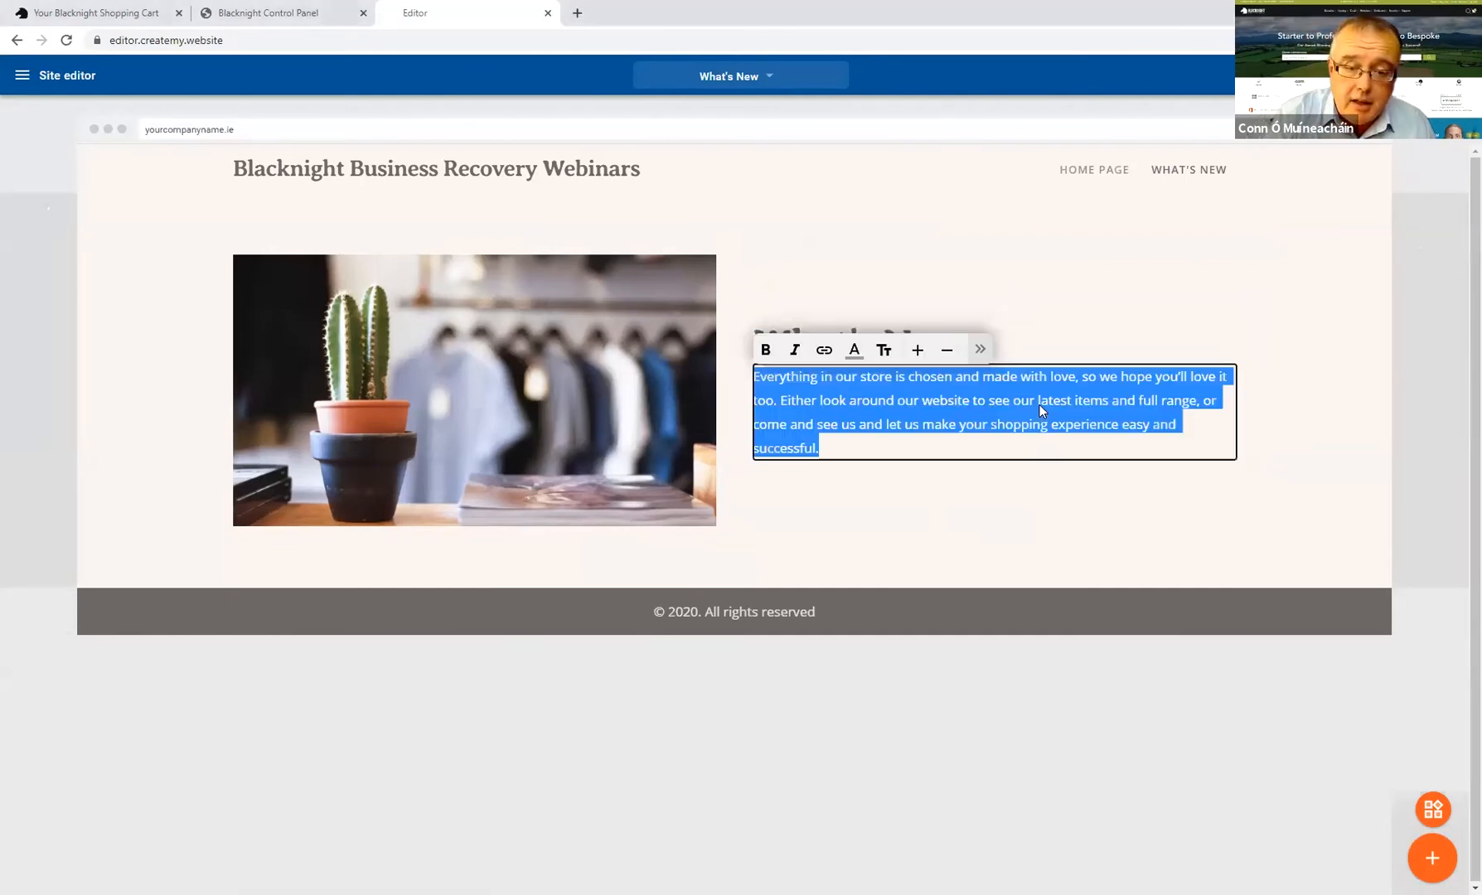
pyautogui.write('How to Build a Website in 20 Minutes (24 June)  Click and Collect: The Easy Way to Add an Online Store to any Website (1 July)  Don’t Go Dark: Keep Your Customers – Communicate Online (8 July)  The New Normal: Online Booking and Scheduling for Hospitality and Appointment-Based Businesses (15 July)  Trust Signals: Enhance your Reputation and Credibility with Customers (22 July)')
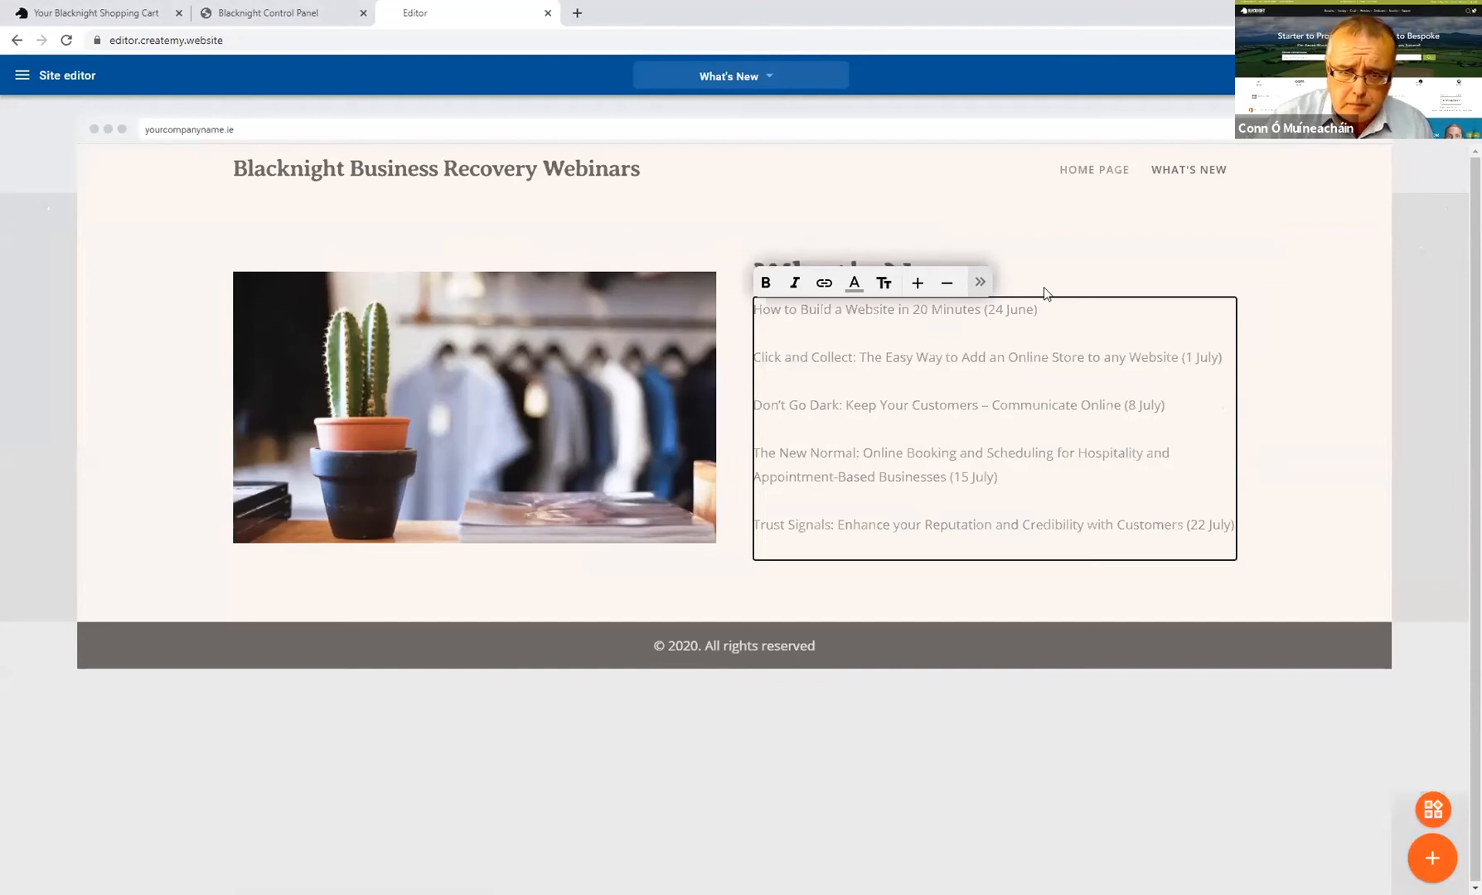
# Step: Remove the blank lines between the five webinar titles so they follow one another directly
pyautogui.press('BackSpace')
pyautogui.press('BackSpace')
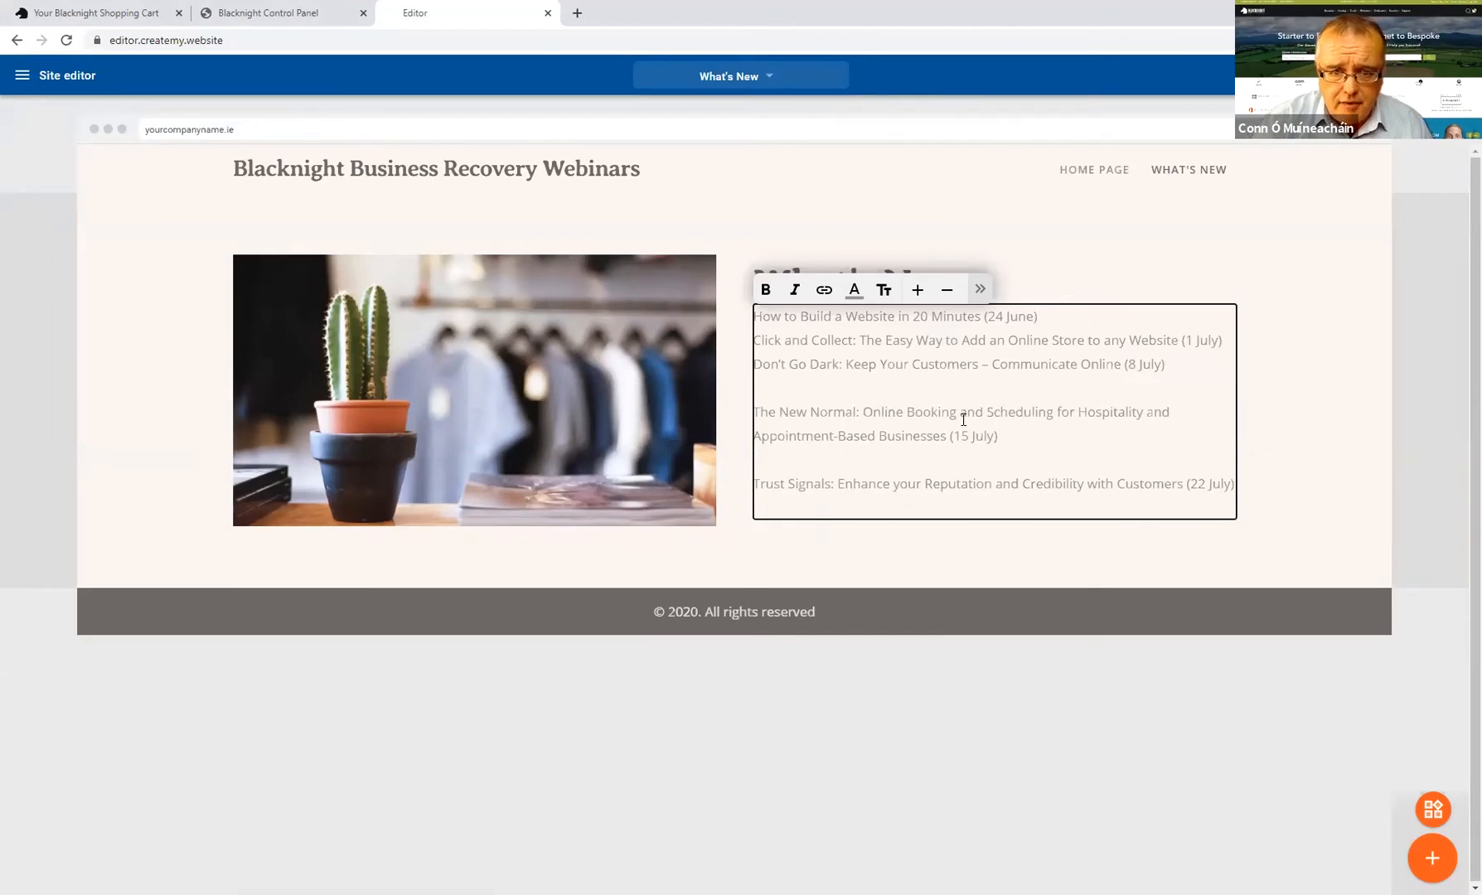
pyautogui.press('BackSpace')
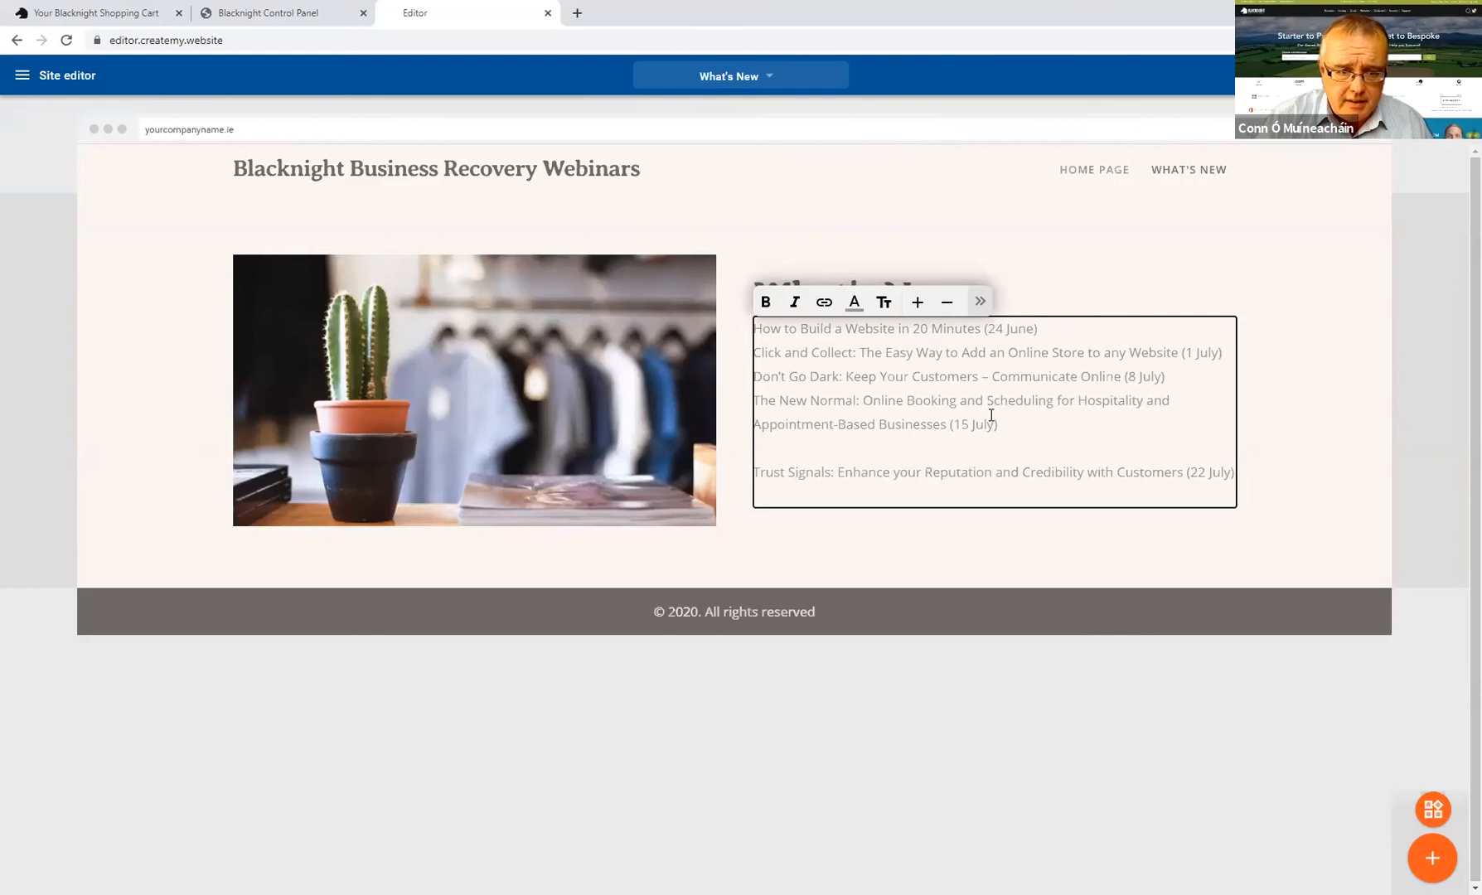
pyautogui.press('BackSpace')
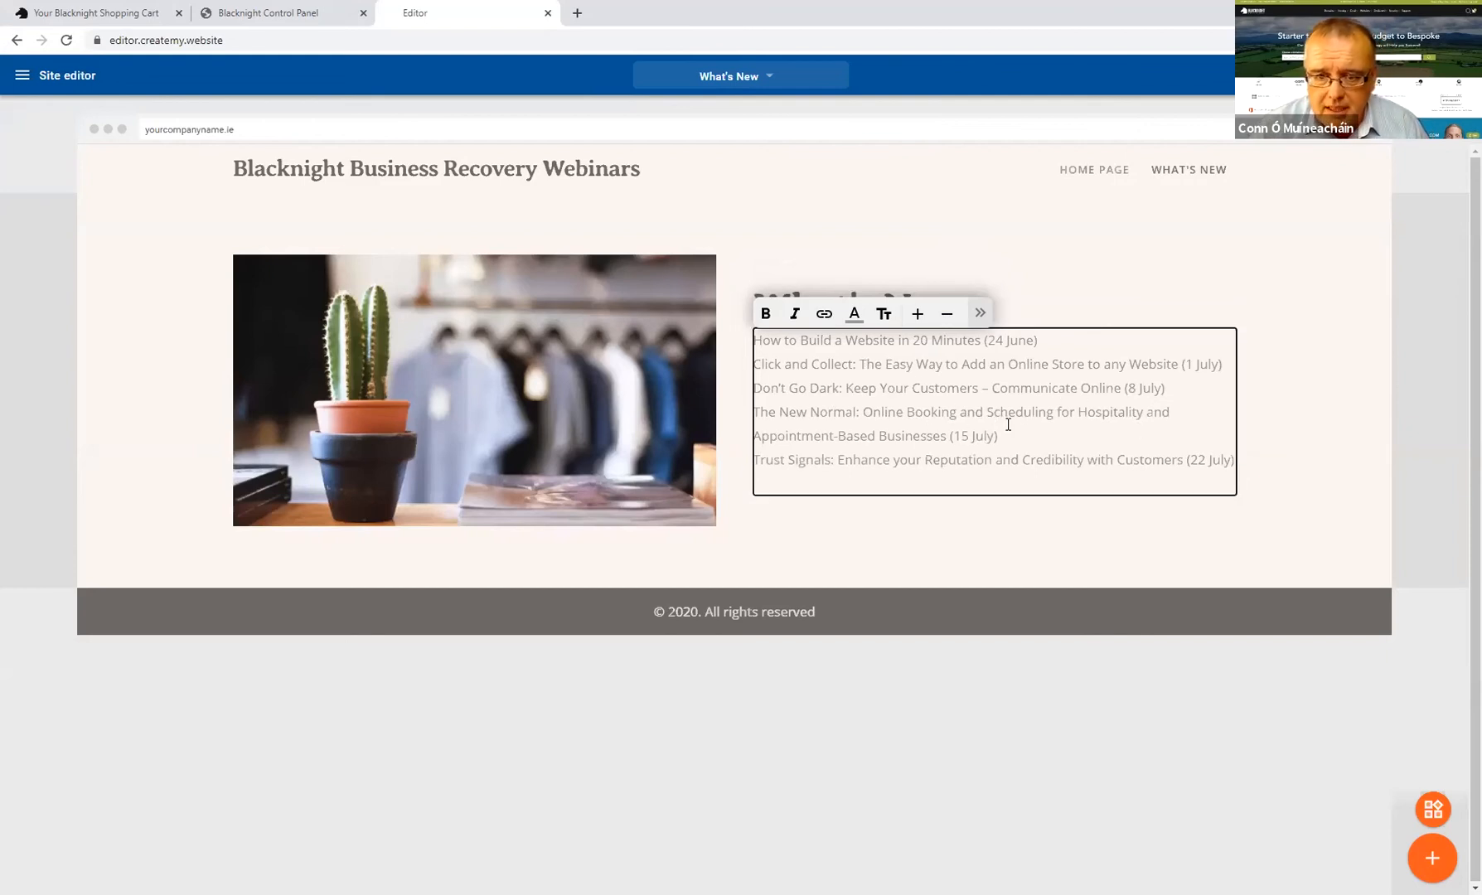
# Step: Format all five webinar titles under the What's New heading as a bulleted list
pyautogui.click(980, 314)
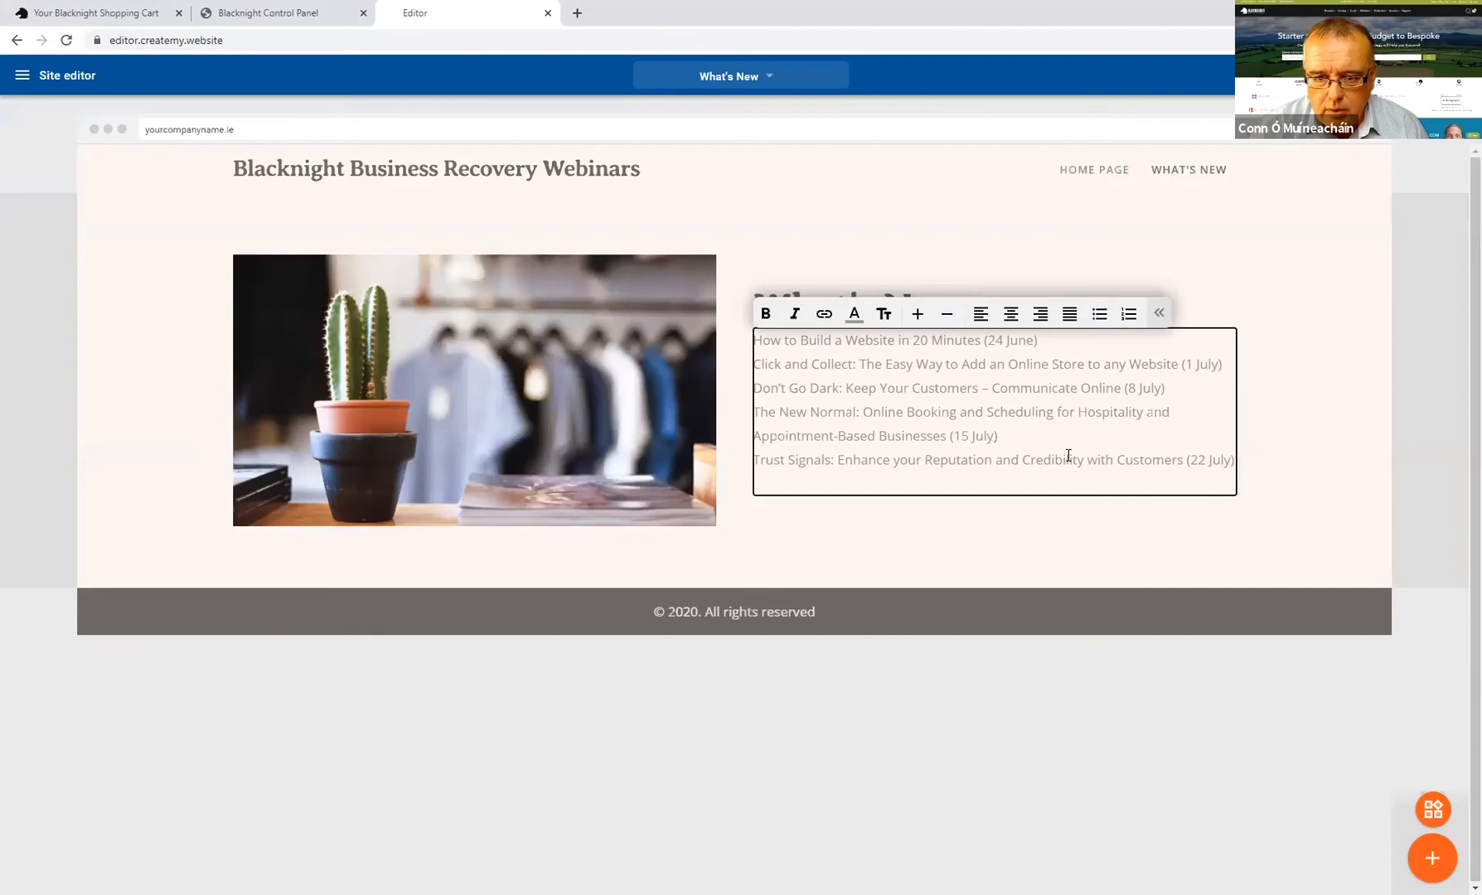
pyautogui.hotkey('shift', 'Up')
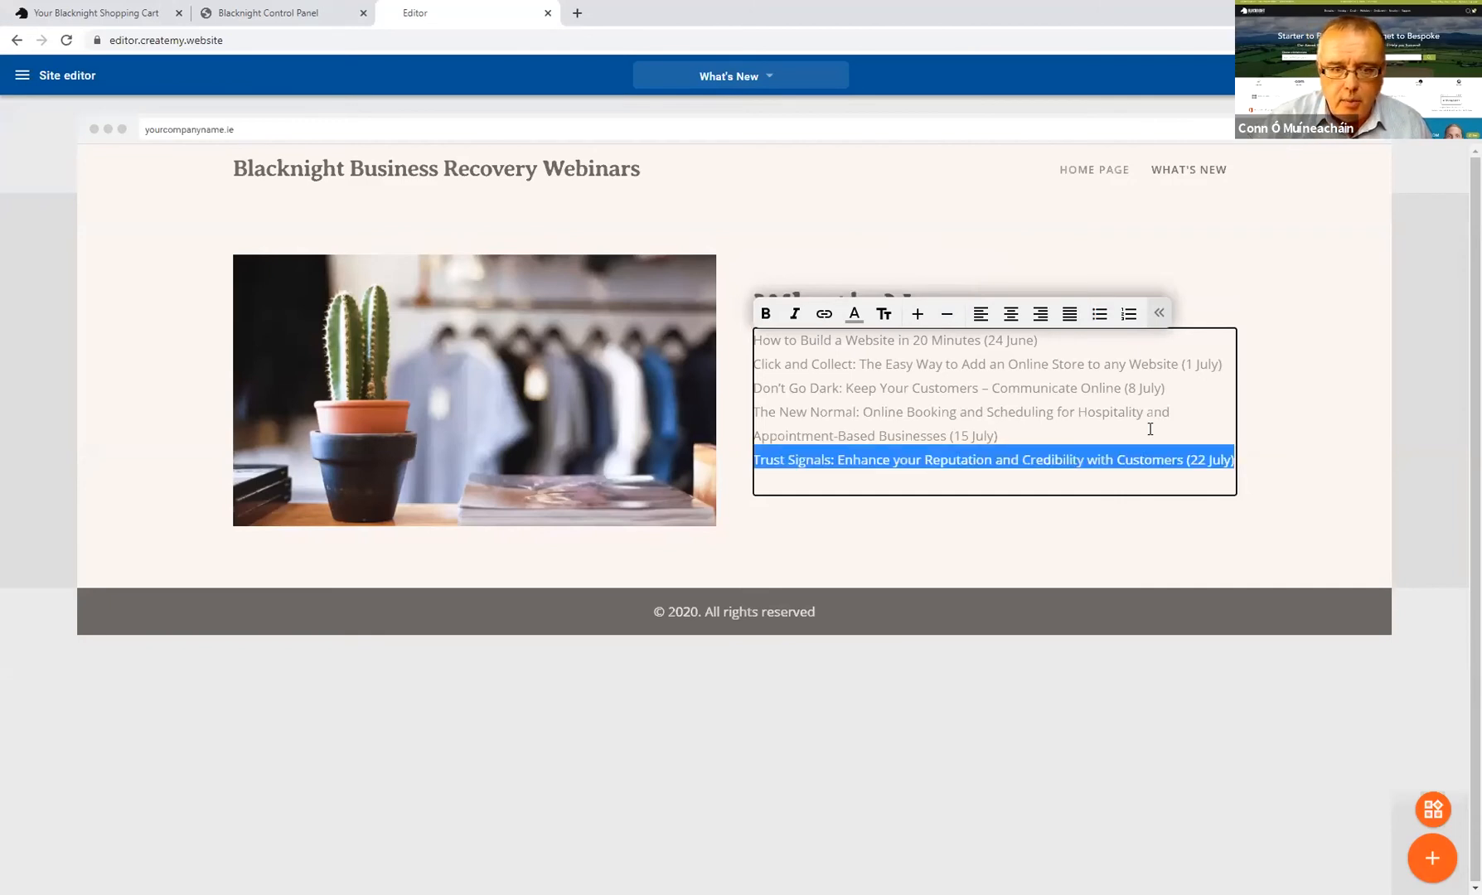
pyautogui.hotkey('shift', 'Up')
pyautogui.hotkey('shift', 'Up')
pyautogui.hotkey('shift', 'Up')
pyautogui.hotkey('shift', 'Up')
pyautogui.hotkey('shift', 'Up')
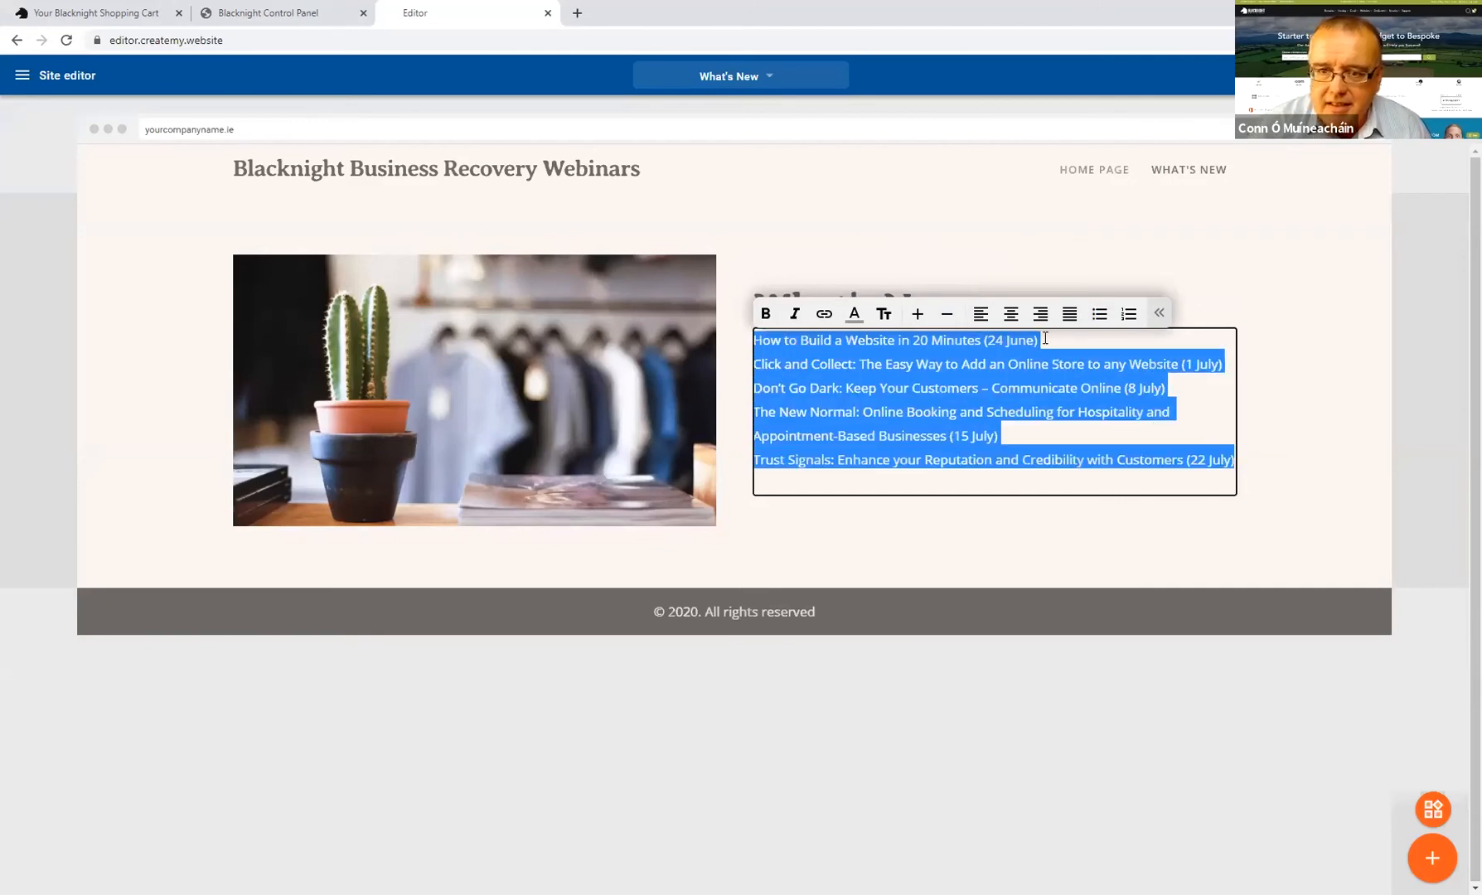
pyautogui.click(1099, 314)
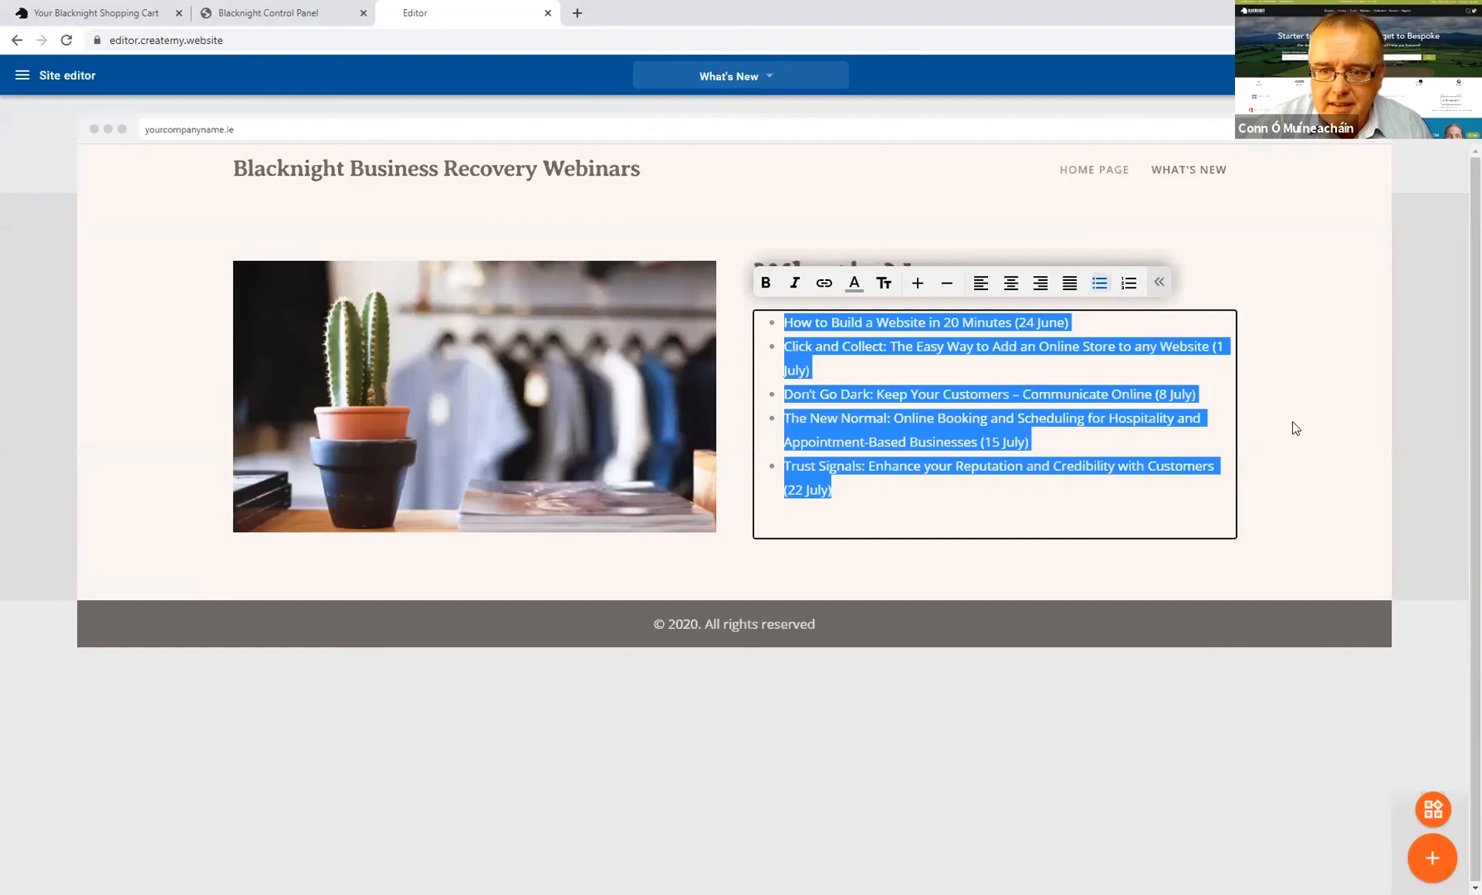
pyautogui.click(1246, 430)
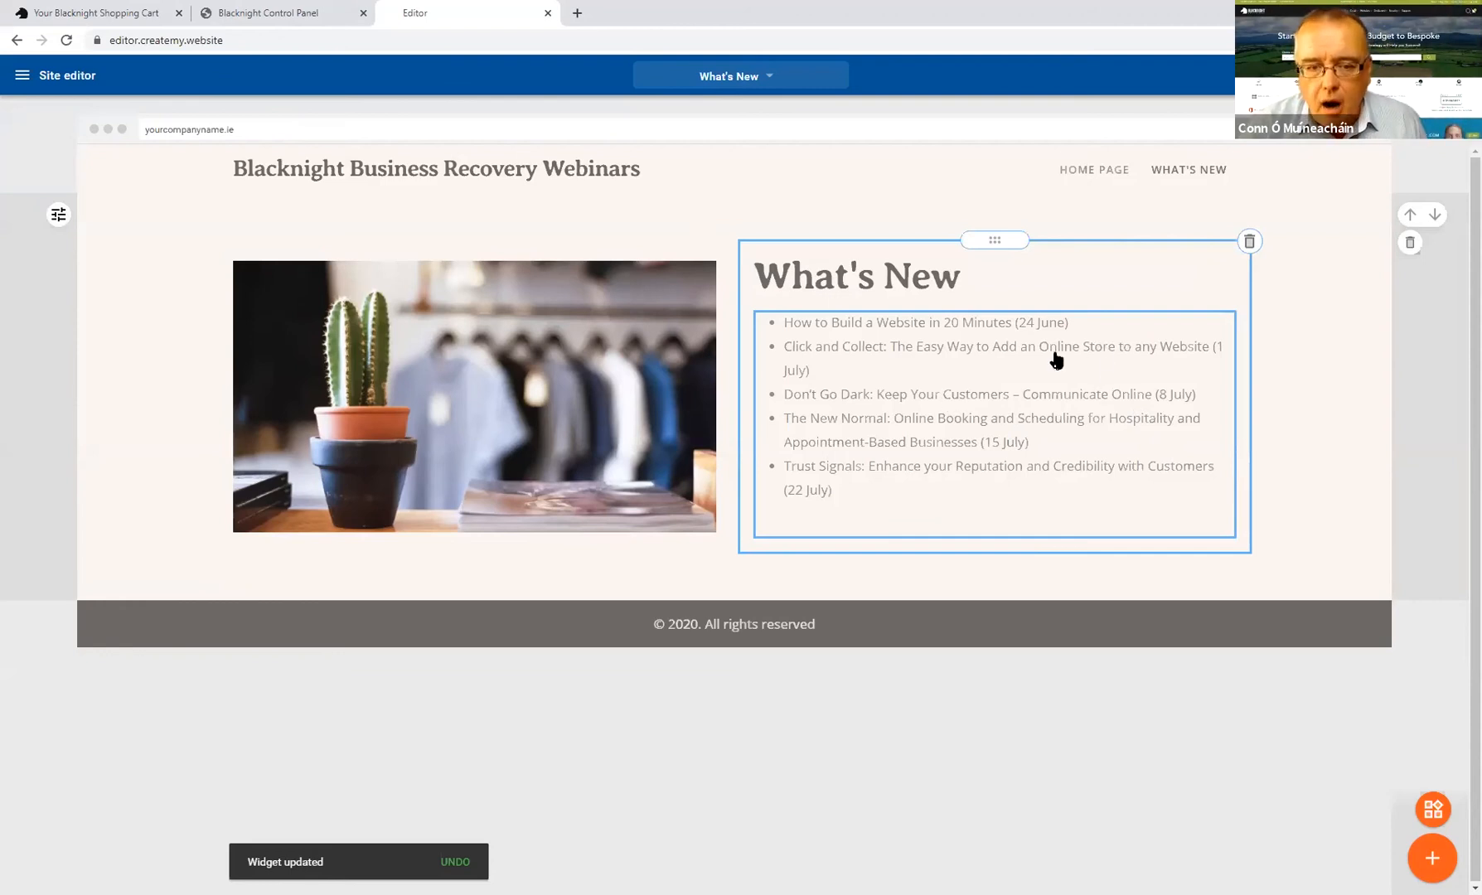
# Step: Shorten the second bullet to "Click and Collect (1 July)" by deleting its subtitle
pyautogui.click(1108, 324)
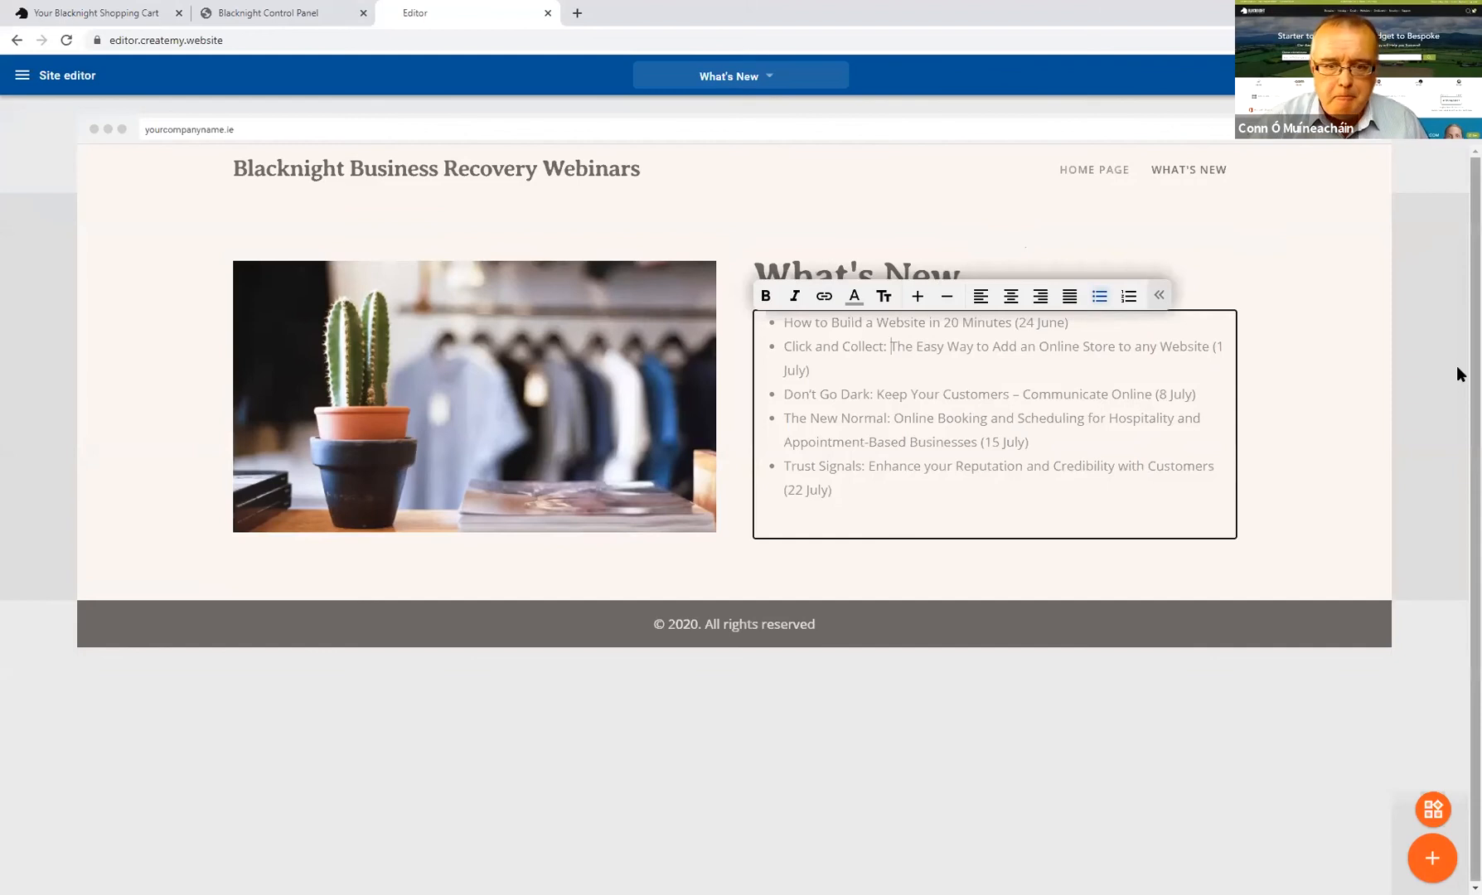
pyautogui.hotkey('shift', 'End')
pyautogui.hotkey('shift', 'Left')
pyautogui.hotkey('shift', 'Left')
pyautogui.press('Delete')
pyautogui.press('BackSpace')
pyautogui.press('BackSpace')
pyautogui.press('Up')
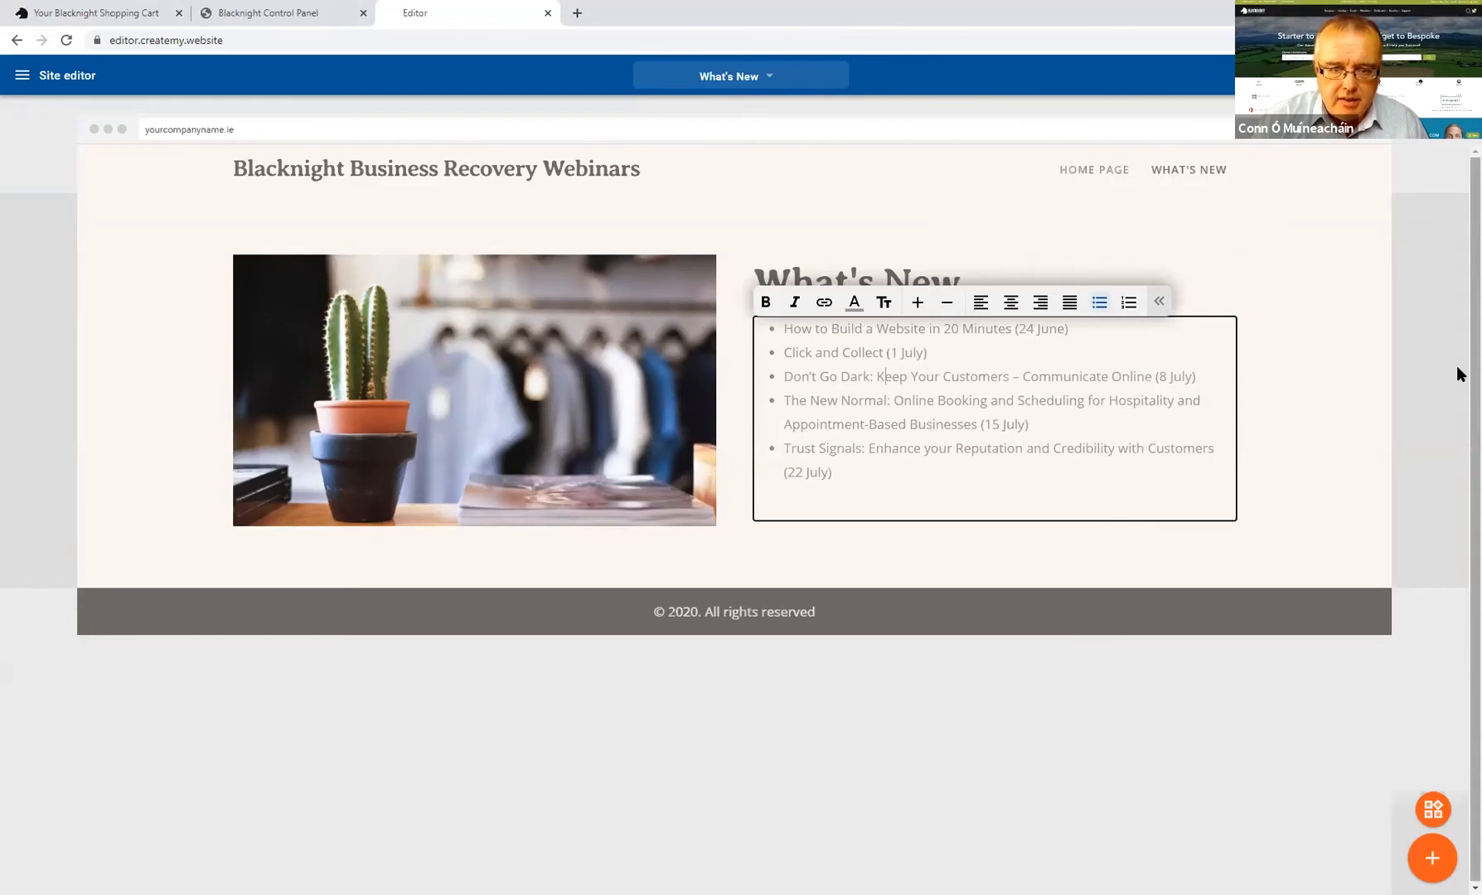
# Step: Delete the subtitle from the third bullet so it reads "Don't Go Dark (8 July)"
pyautogui.hotkey('shift', 'End')
pyautogui.hotkey('shift', 'Left')
pyautogui.hotkey('shift', 'Left')
pyautogui.hotkey('shift', 'Left')
pyautogui.hotkey('shift', 'Left')
pyautogui.hotkey('shift', 'Left')
pyautogui.hotkey('shift', 'Left')
pyautogui.hotkey('shift', 'Left')
pyautogui.hotkey('shift', 'Left')
pyautogui.hotkey('shift', 'Left')
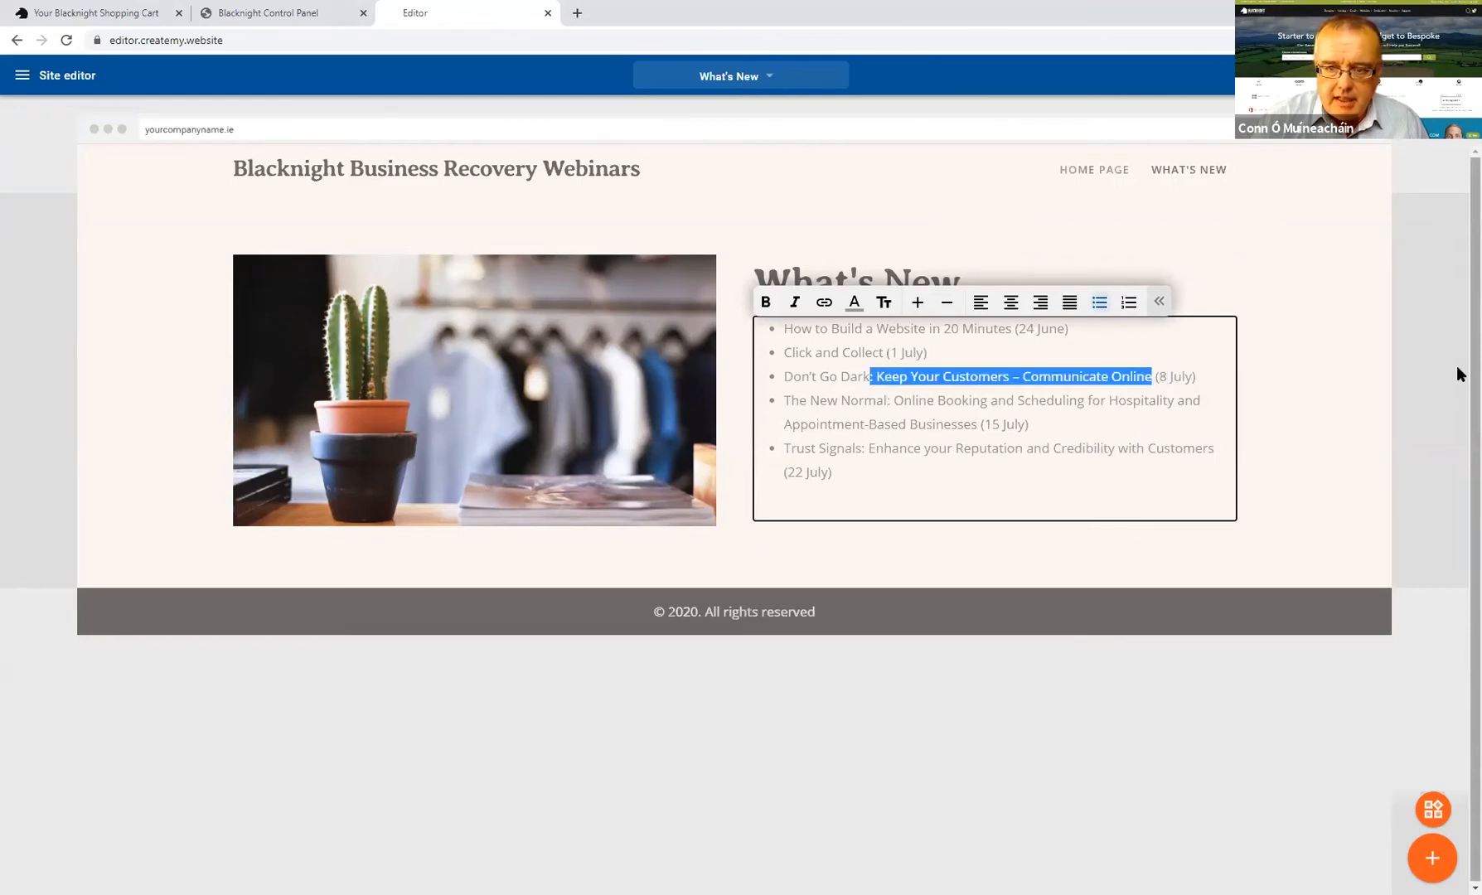
pyautogui.press('Delete')
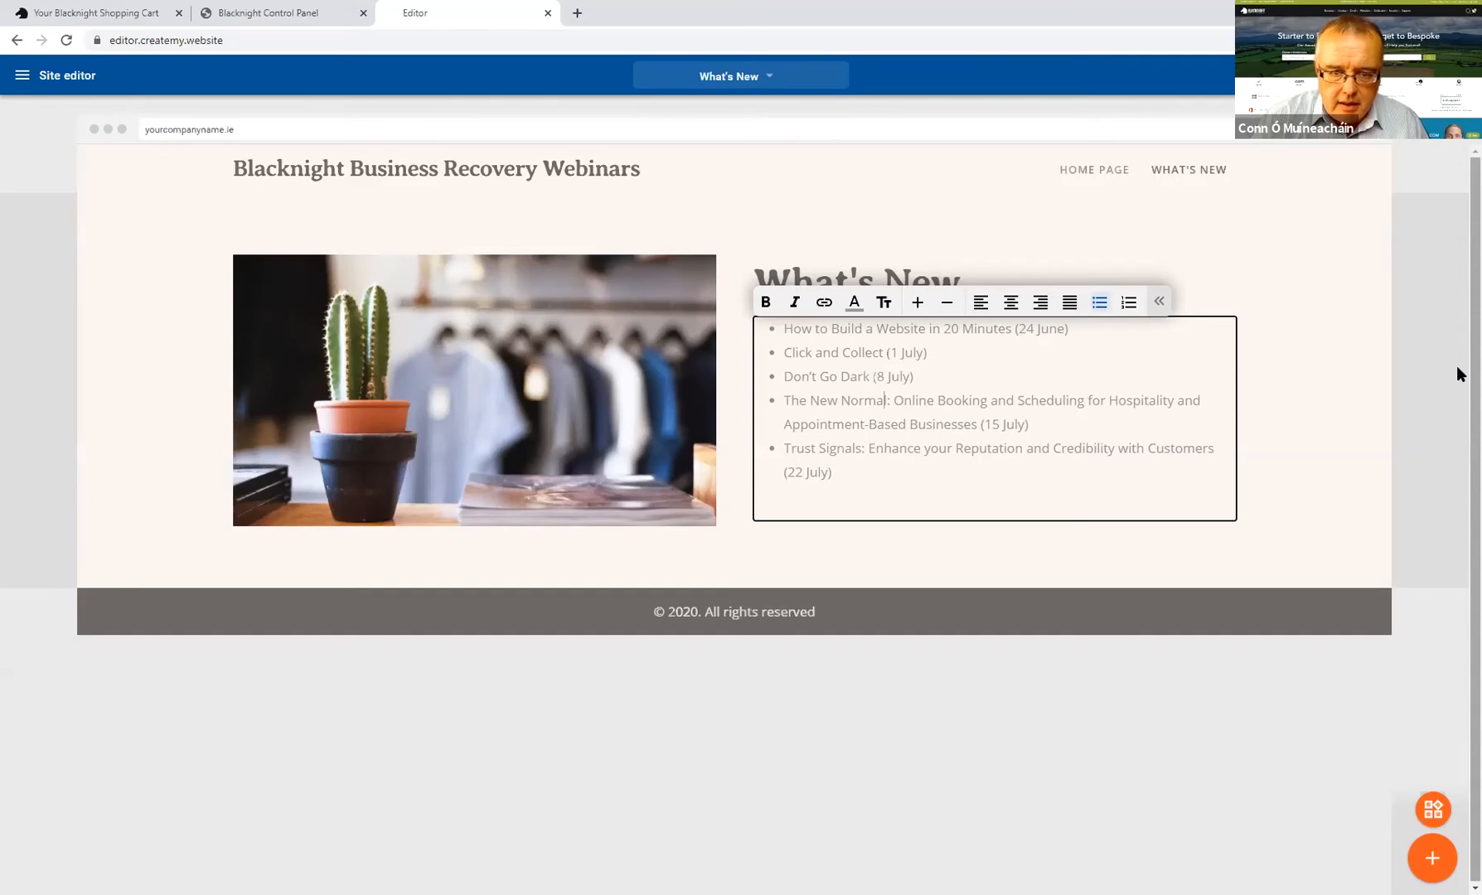
# Step: Cut the fourth bullet down to "The New Normal (15 July)" by removing the online booking subtitle
pyautogui.hotkey('shift', 'End')
pyautogui.hotkey('ctrl', 'shift', 'Right')
pyautogui.hotkey('ctrl', 'shift', 'Right')
pyautogui.hotkey('ctrl', 'shift', 'Right')
pyautogui.hotkey('ctrl', 'shift', 'Right')
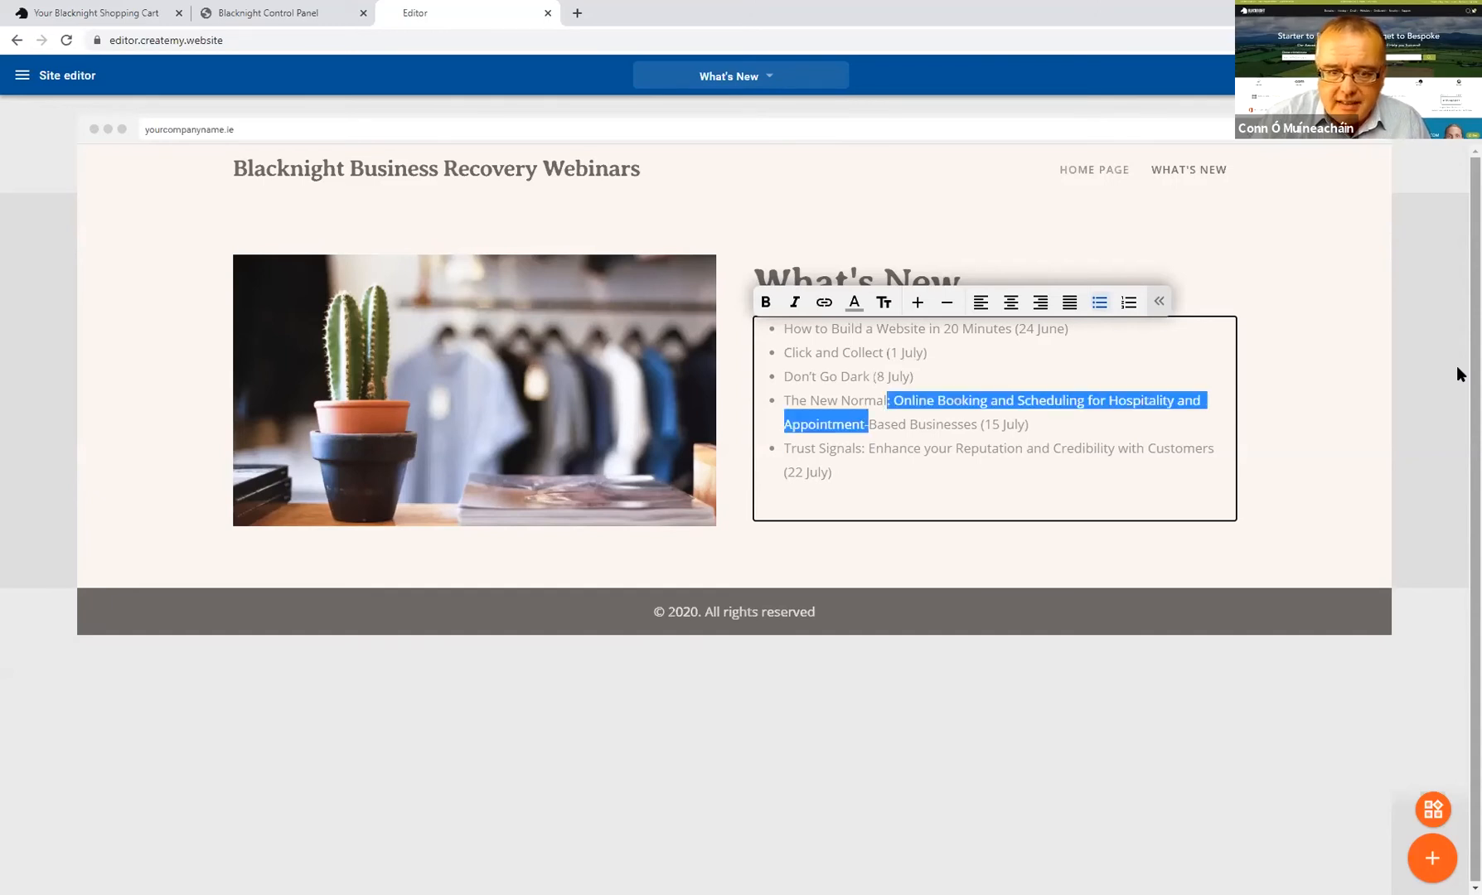
pyautogui.hotkey('shift', 'Left')
pyautogui.press('Delete')
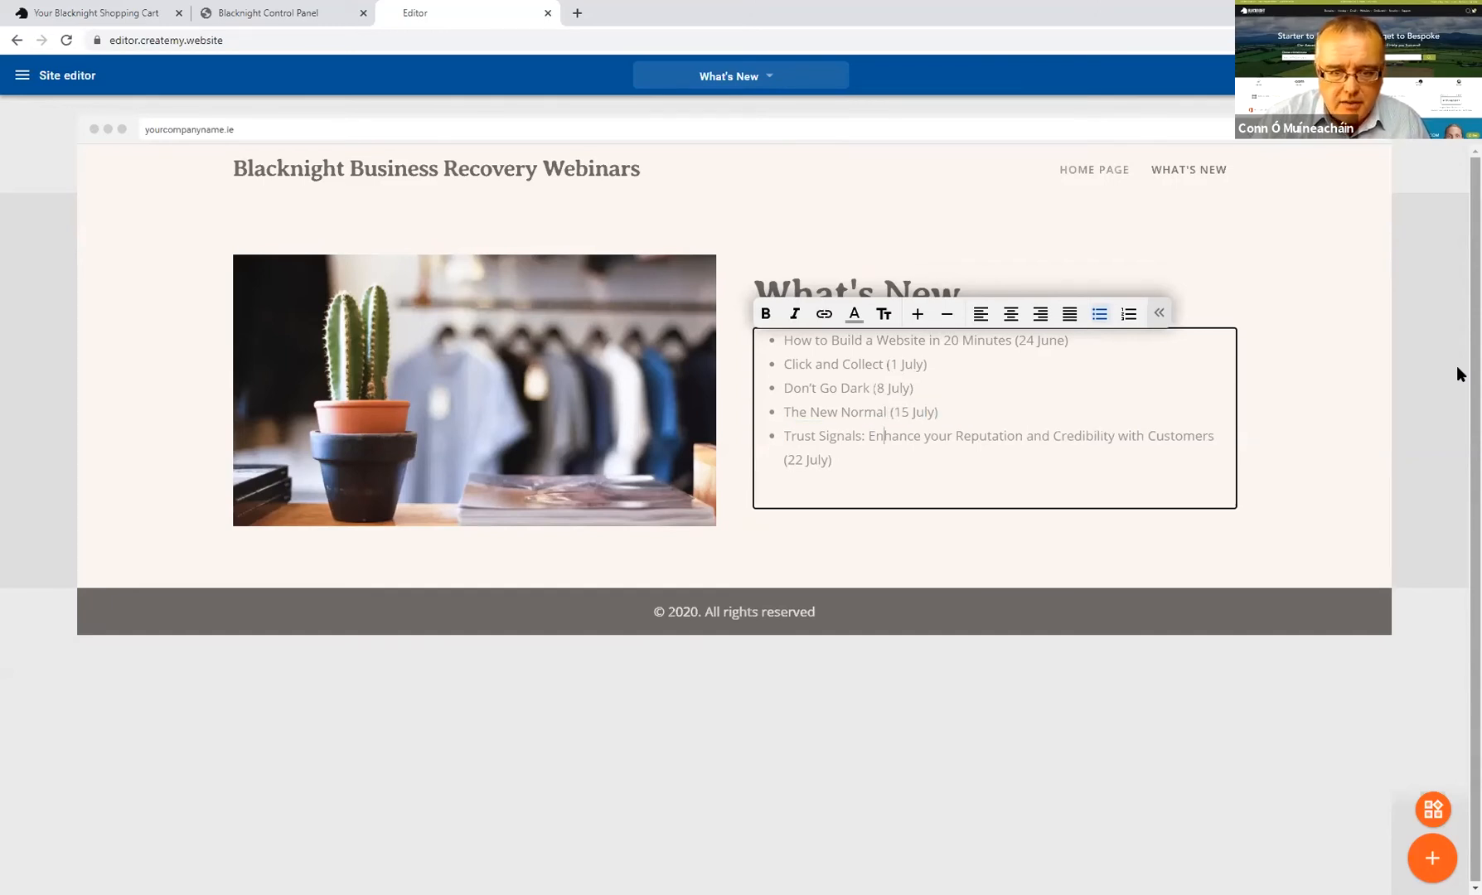
# Step: Shorten the last bullet to "Trust Signals (22 July)" and finish editing the text
pyautogui.hotkey('shift', 'End')
pyautogui.press('Delete')
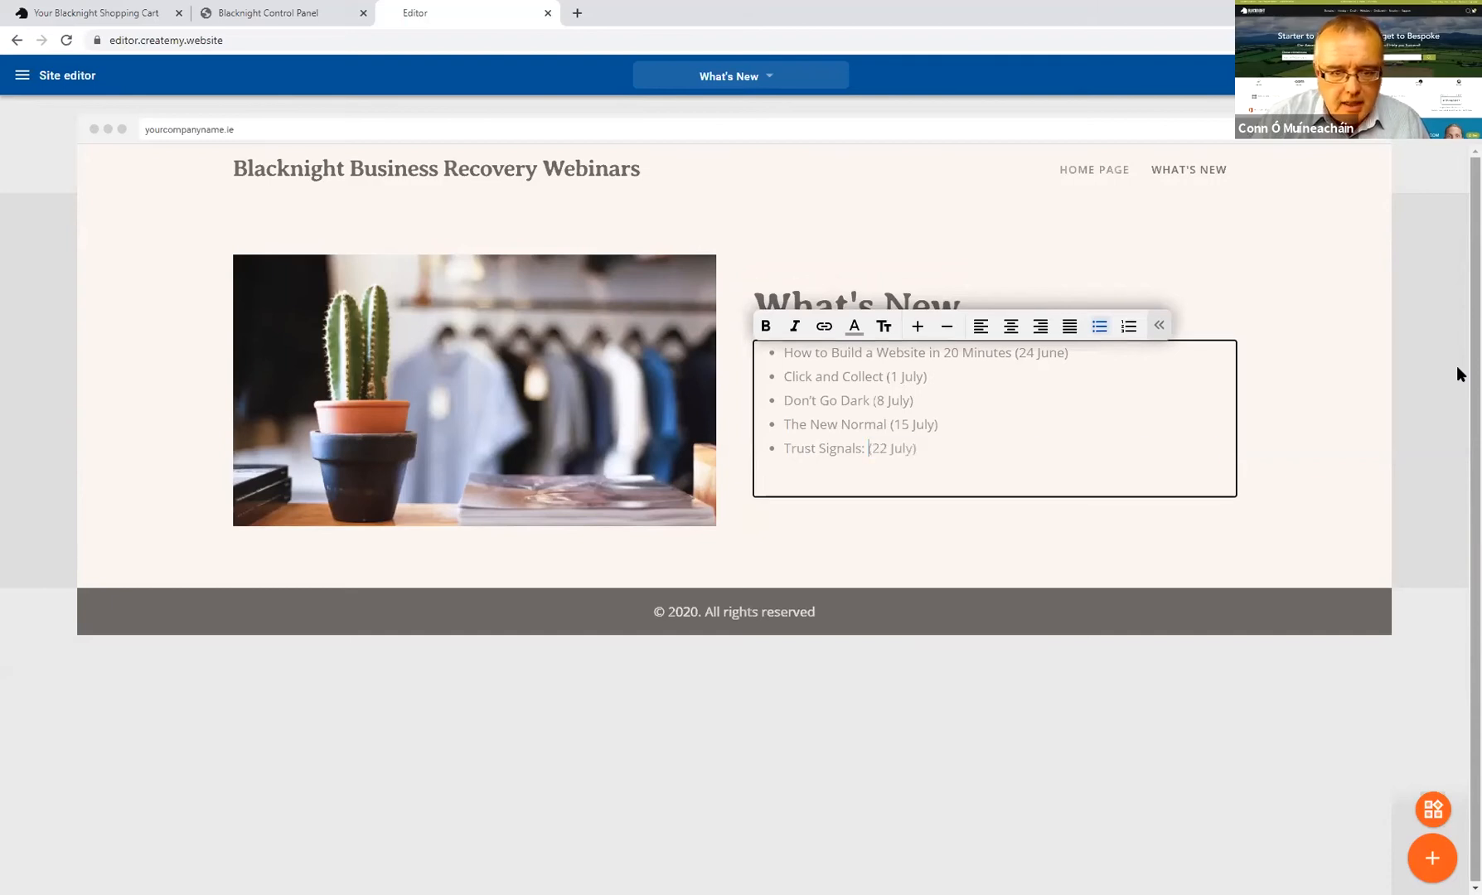
pyautogui.press('BackSpace')
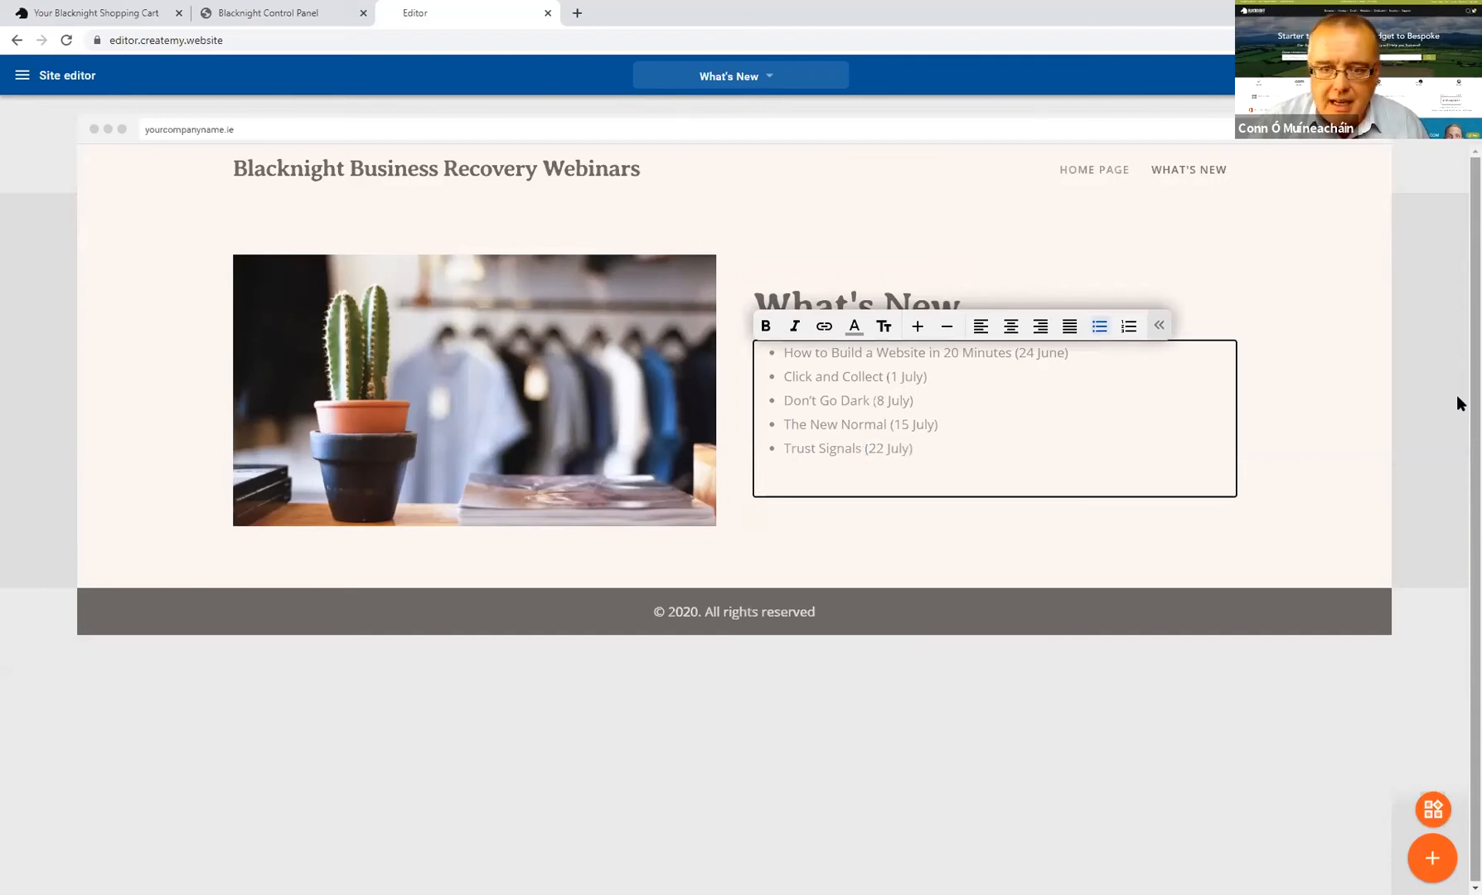
pyautogui.click(1315, 402)
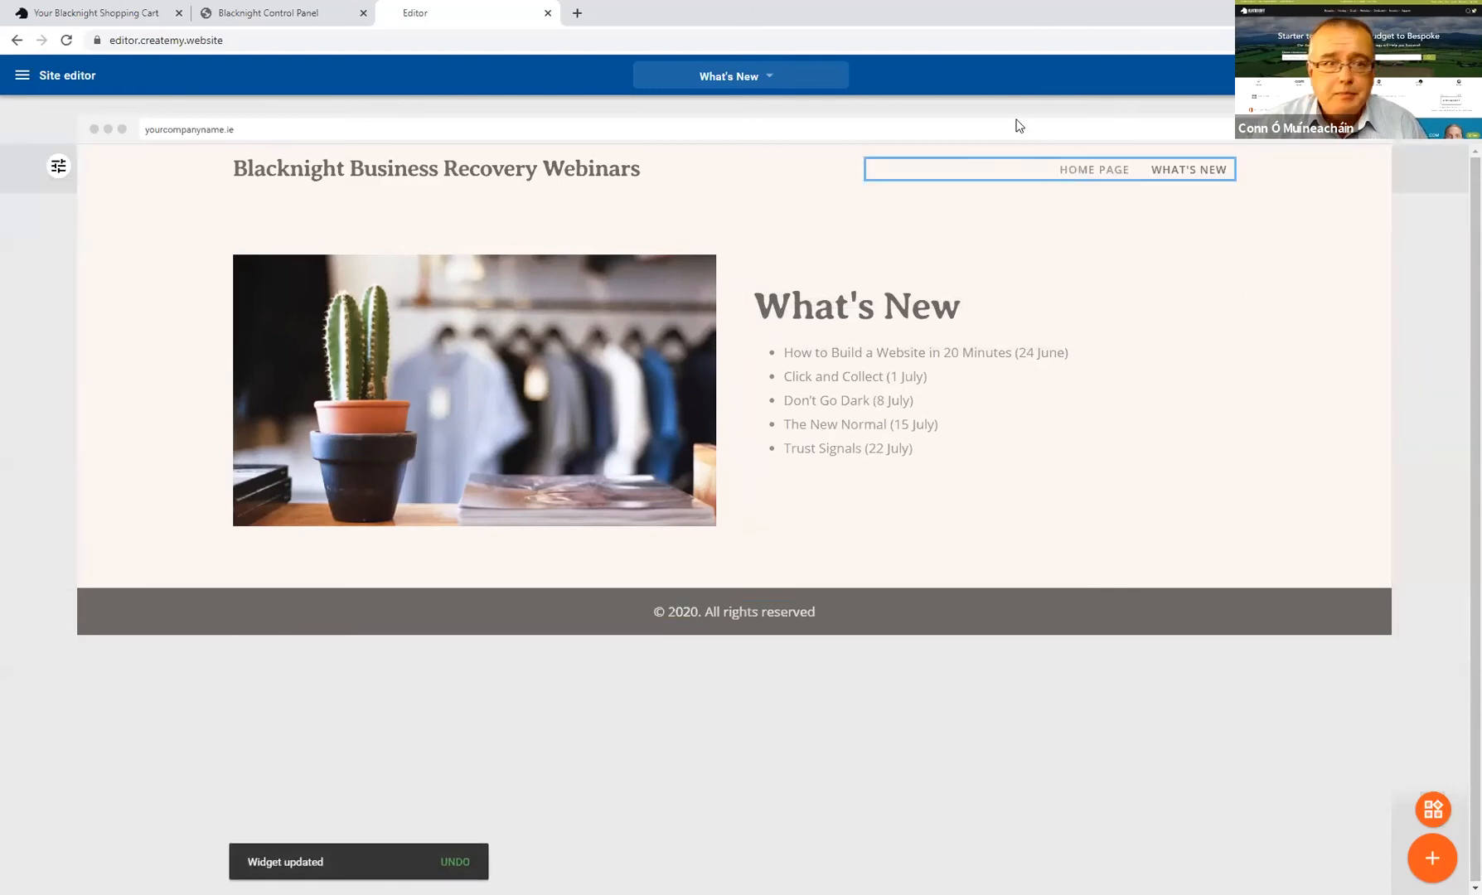
# Step: Move the Store layout folder below What's New in the site's page list, and open the Home Page for editing
pyautogui.click(744, 77)
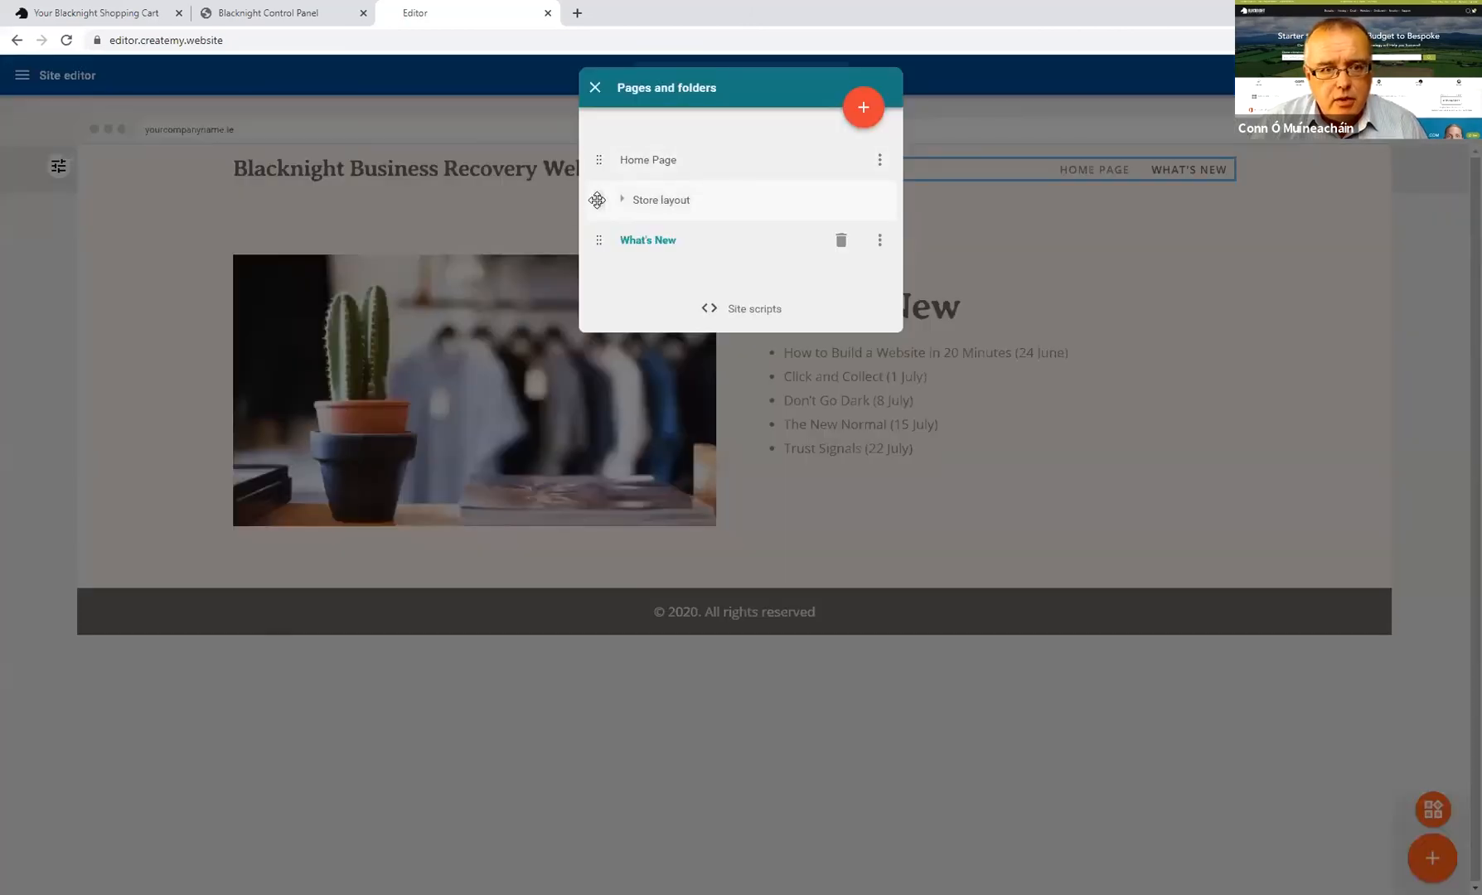
pyautogui.moveTo(596, 200); pyautogui.dragTo(599, 241)
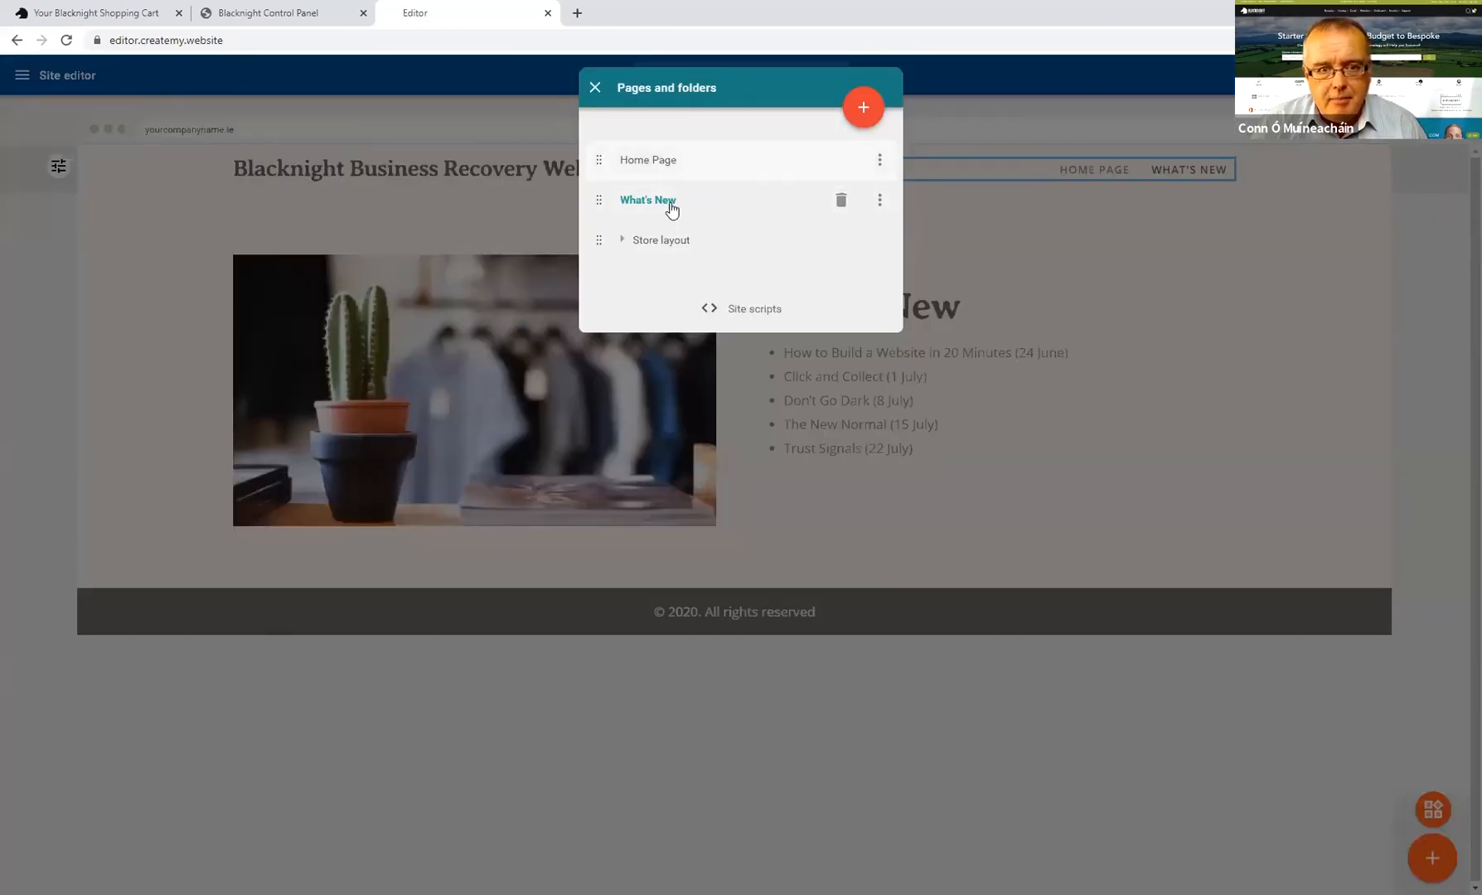
pyautogui.click(654, 162)
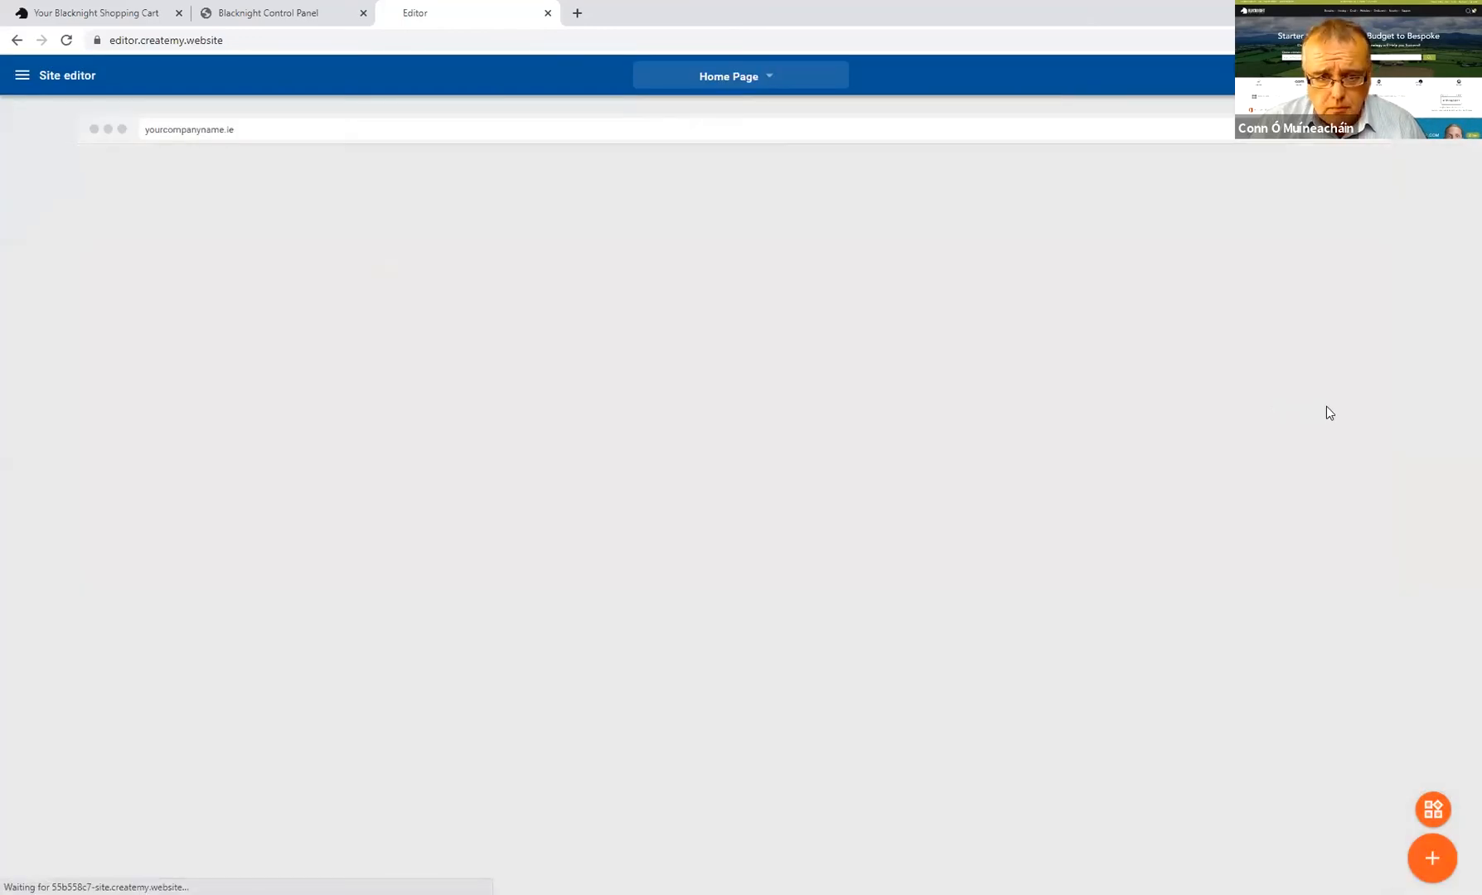
# Step: Link the "What is new" button in the About us section to the site's What's New page, and recheck its saved link settings
pyautogui.scroll(-5, 1325, 412)
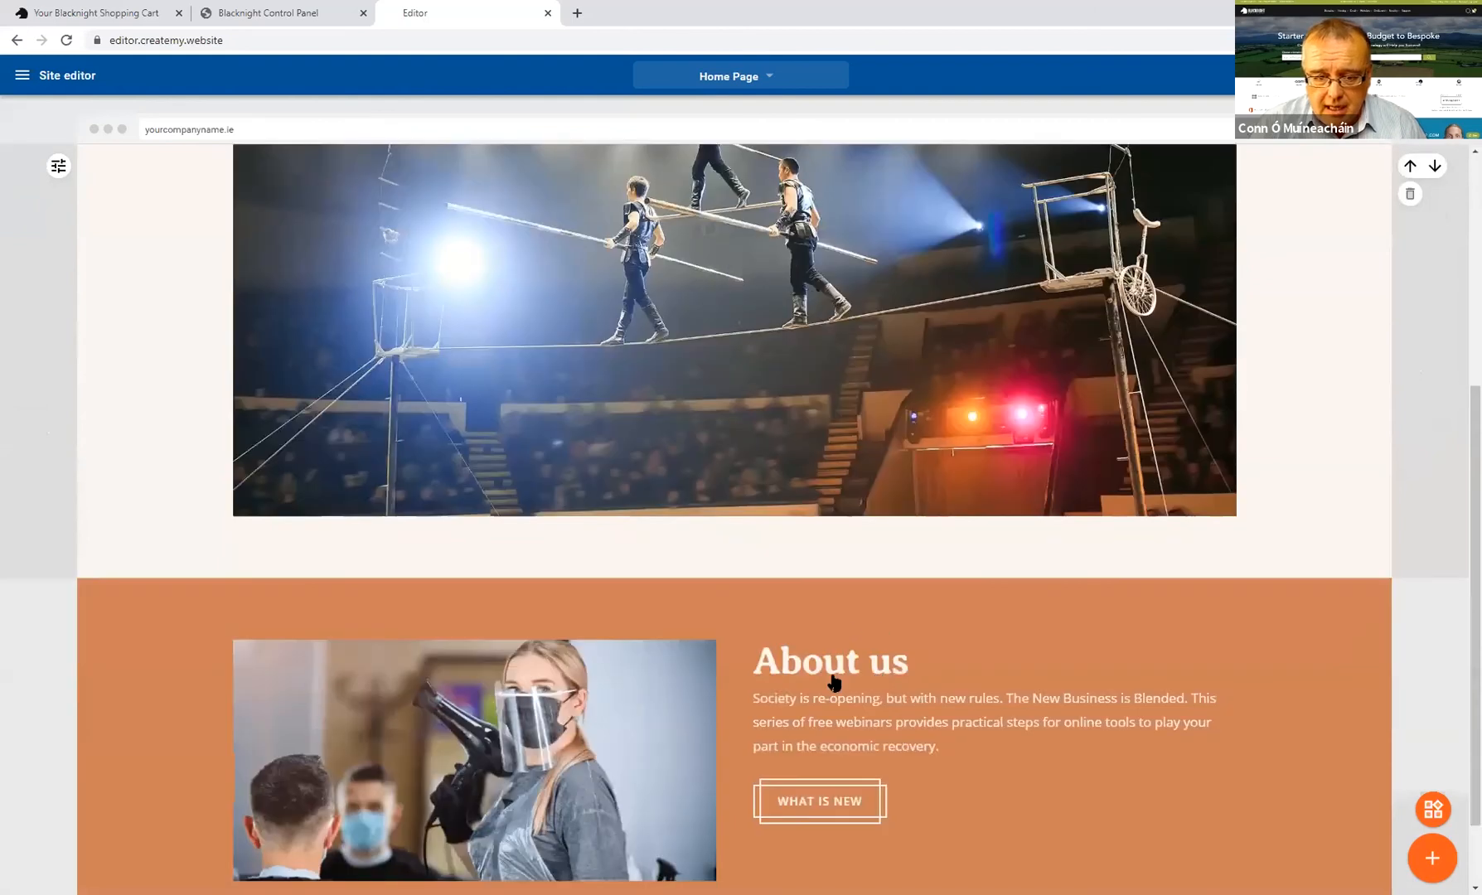
pyautogui.scroll(-2, 862, 688)
pyautogui.click(822, 705)
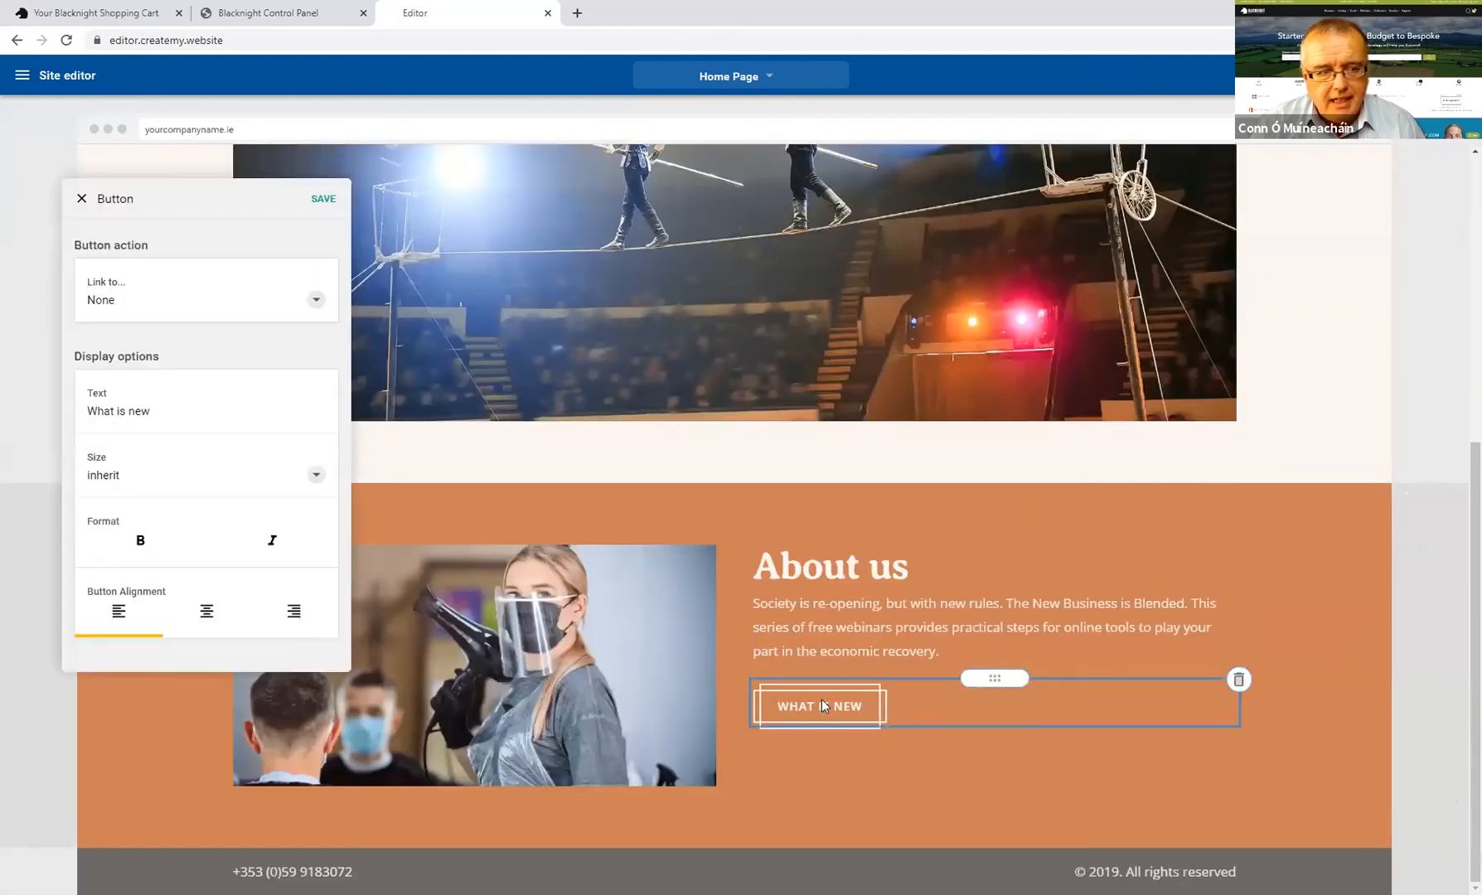
pyautogui.click(315, 303)
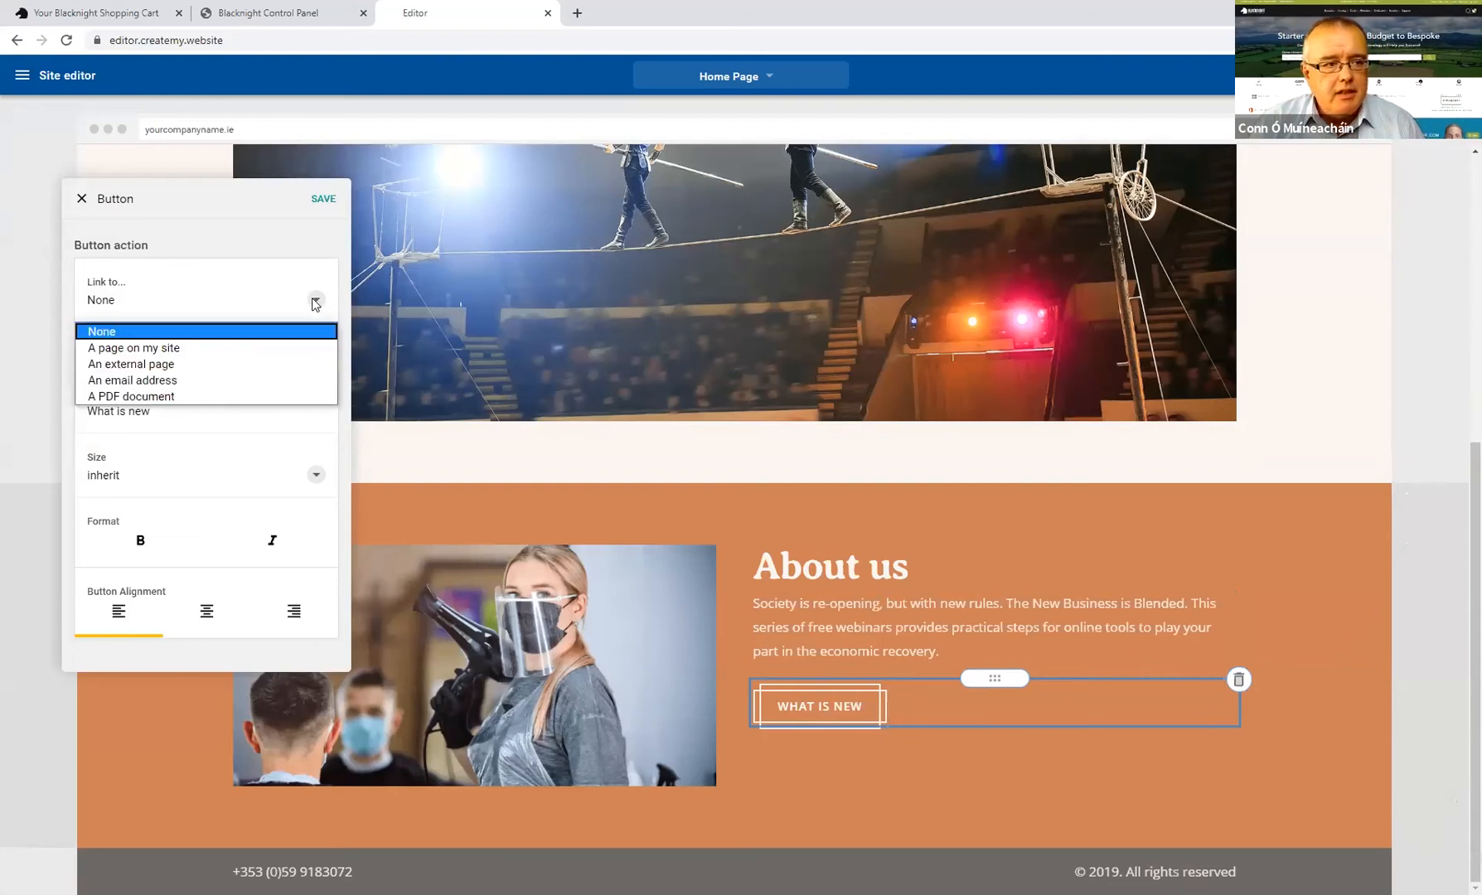
pyautogui.click(176, 351)
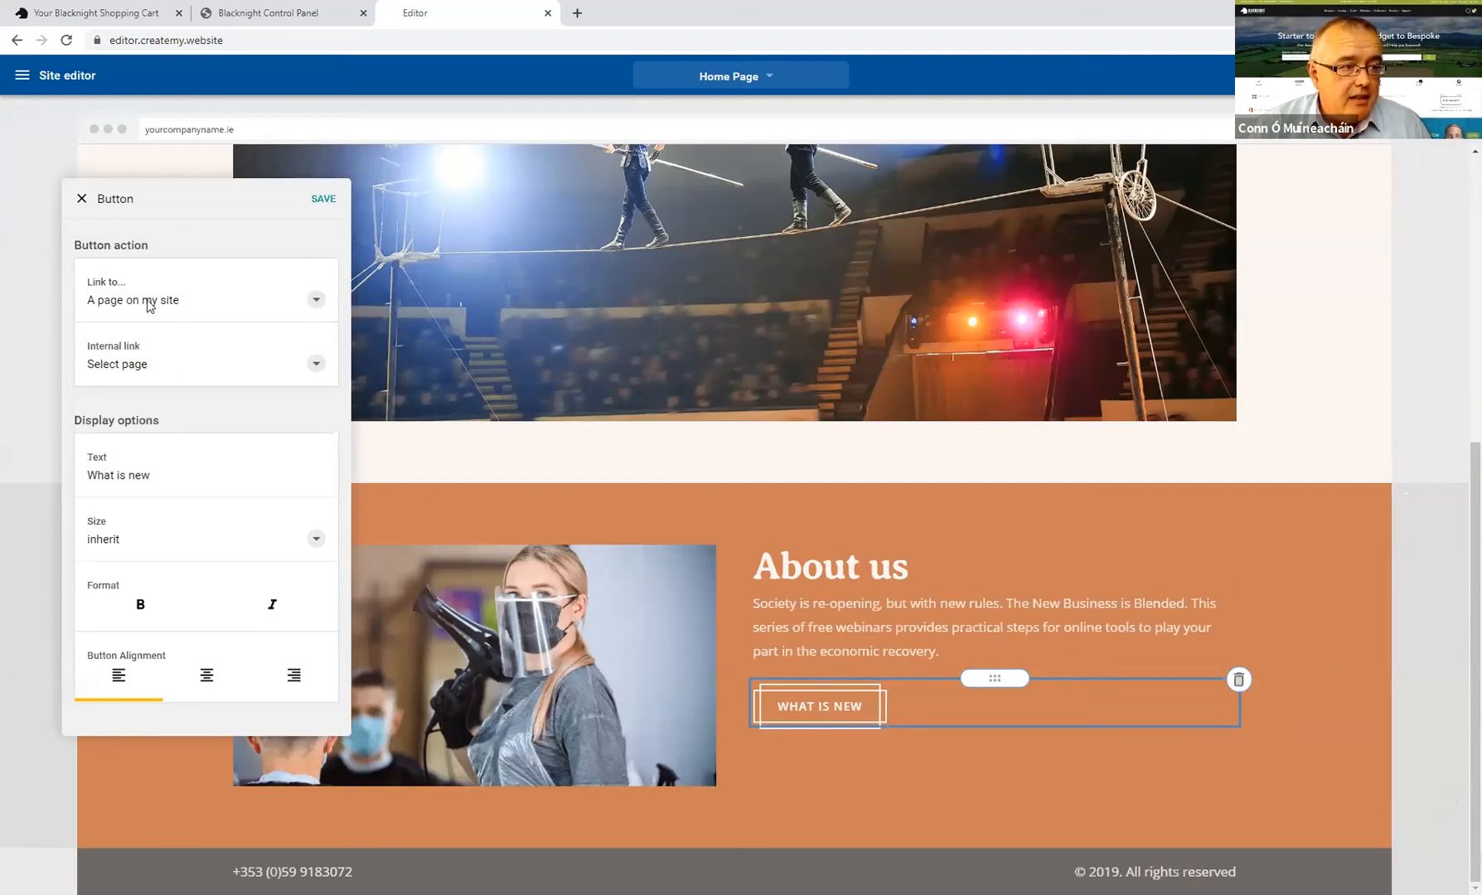
pyautogui.click(193, 363)
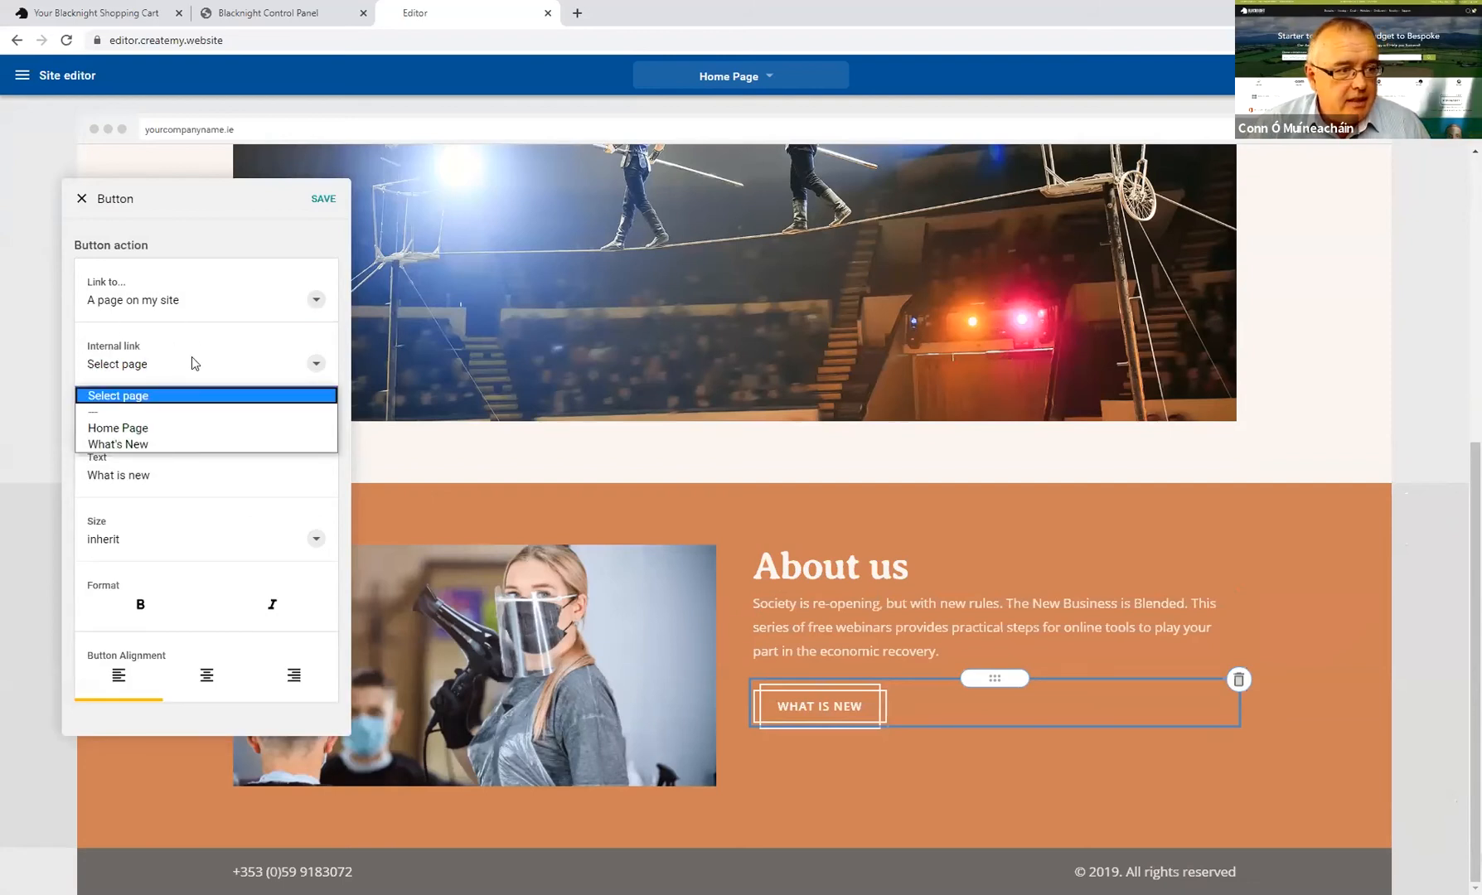
pyautogui.click(149, 445)
pyautogui.click(322, 199)
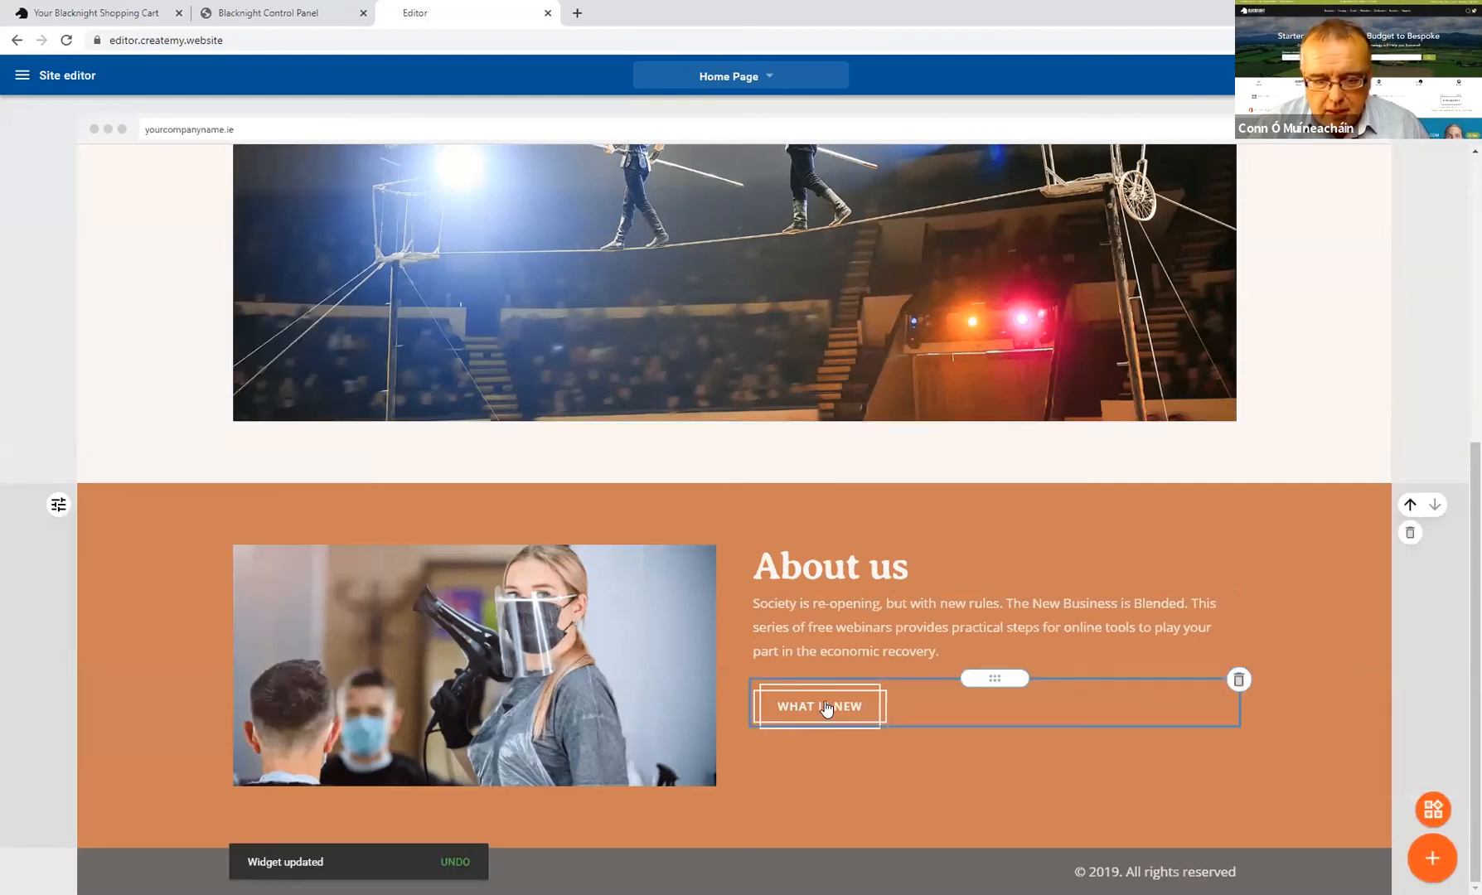
pyautogui.click(825, 706)
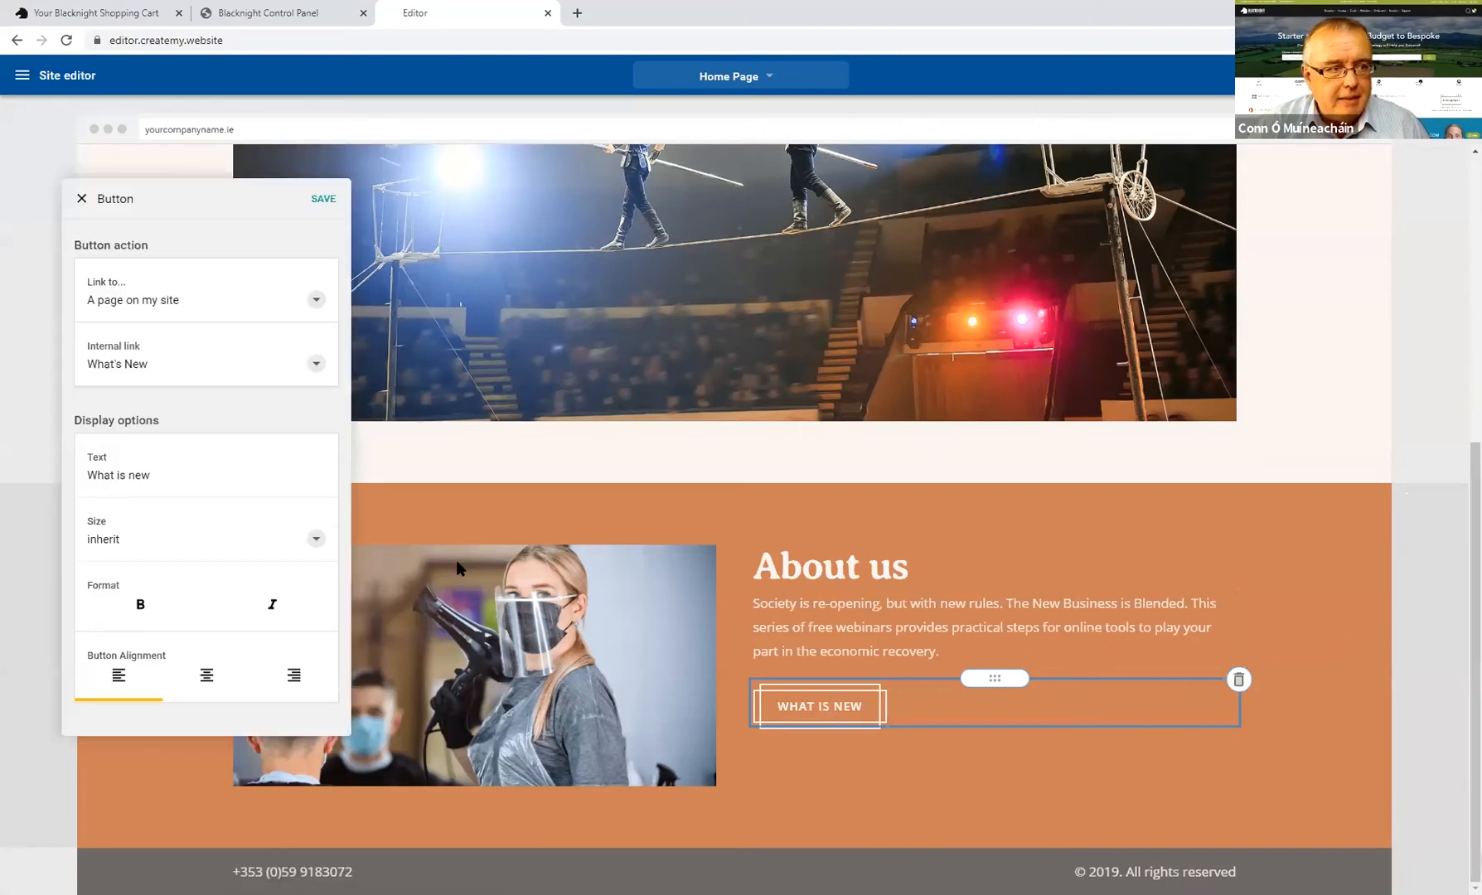
pyautogui.click(323, 199)
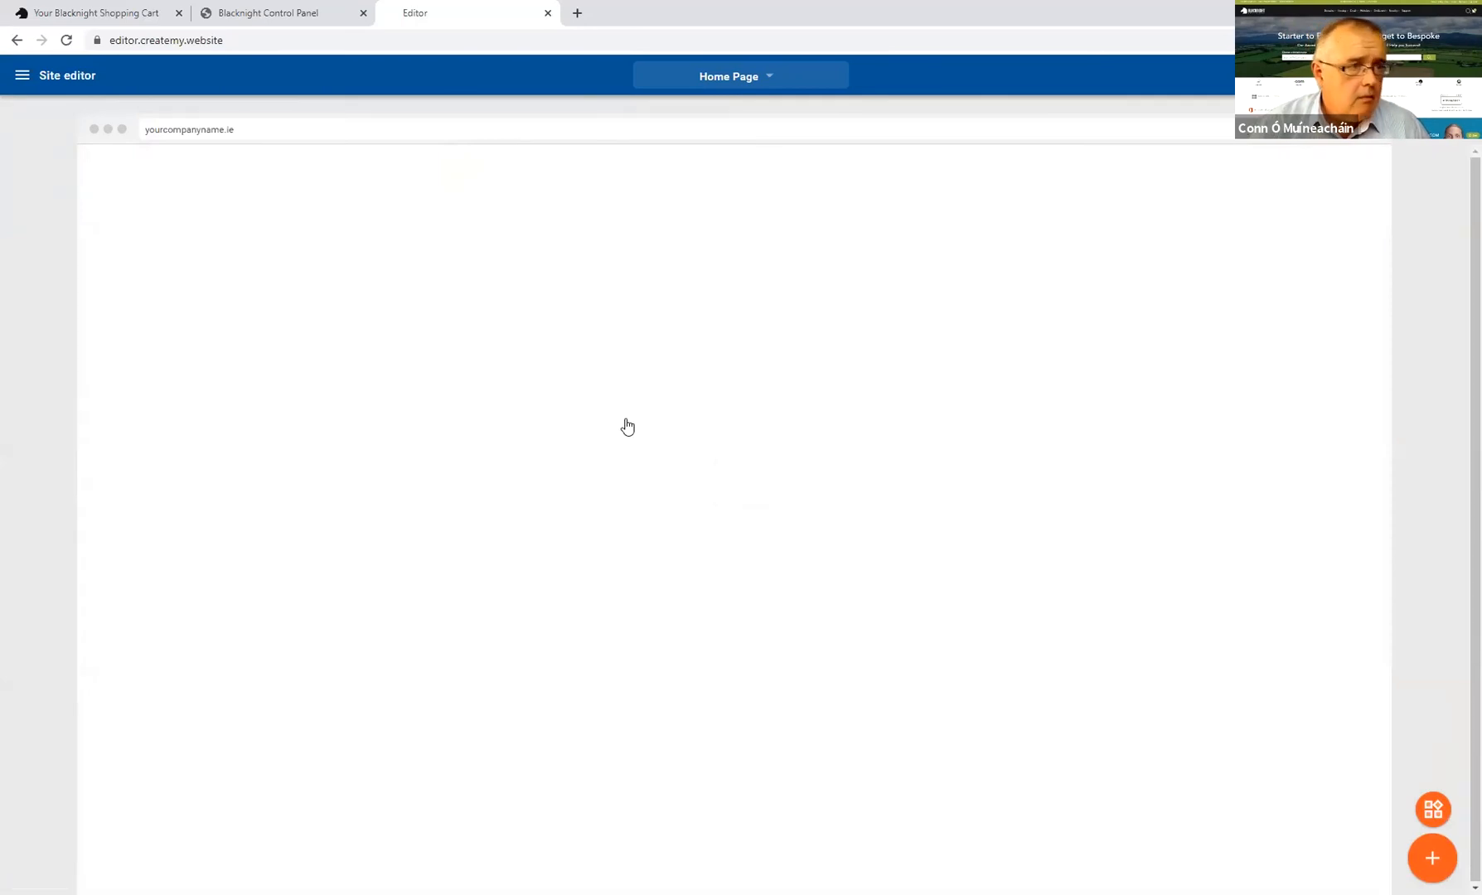
# Step: Preview the site and test the Home Page and What's New menu links and the "What is new" button
pyautogui.scroll(-5, 1367, 437)
pyautogui.scroll(5, 823, 400)
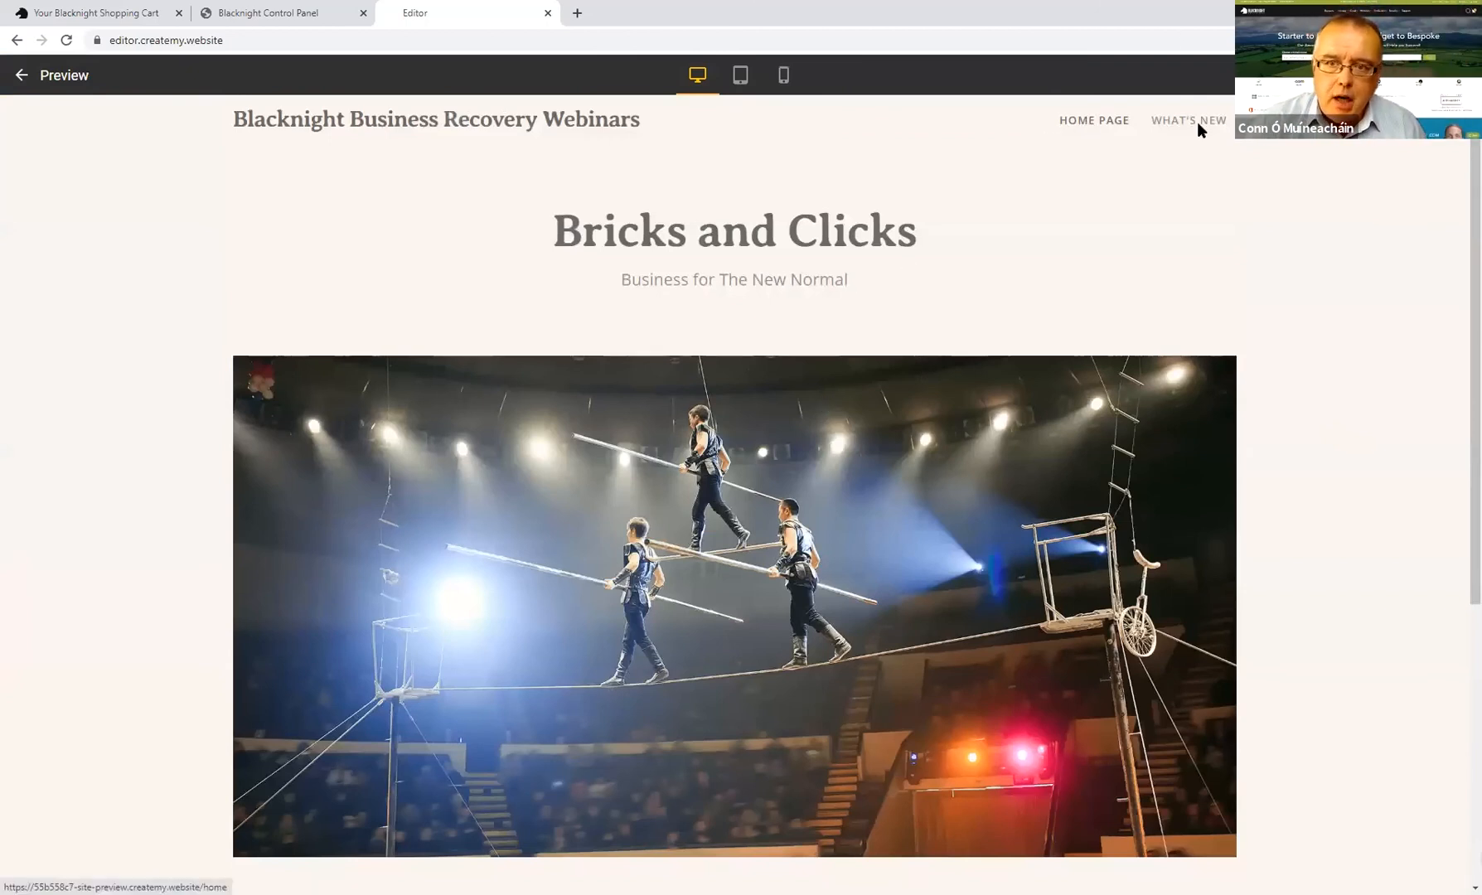
pyautogui.click(1097, 125)
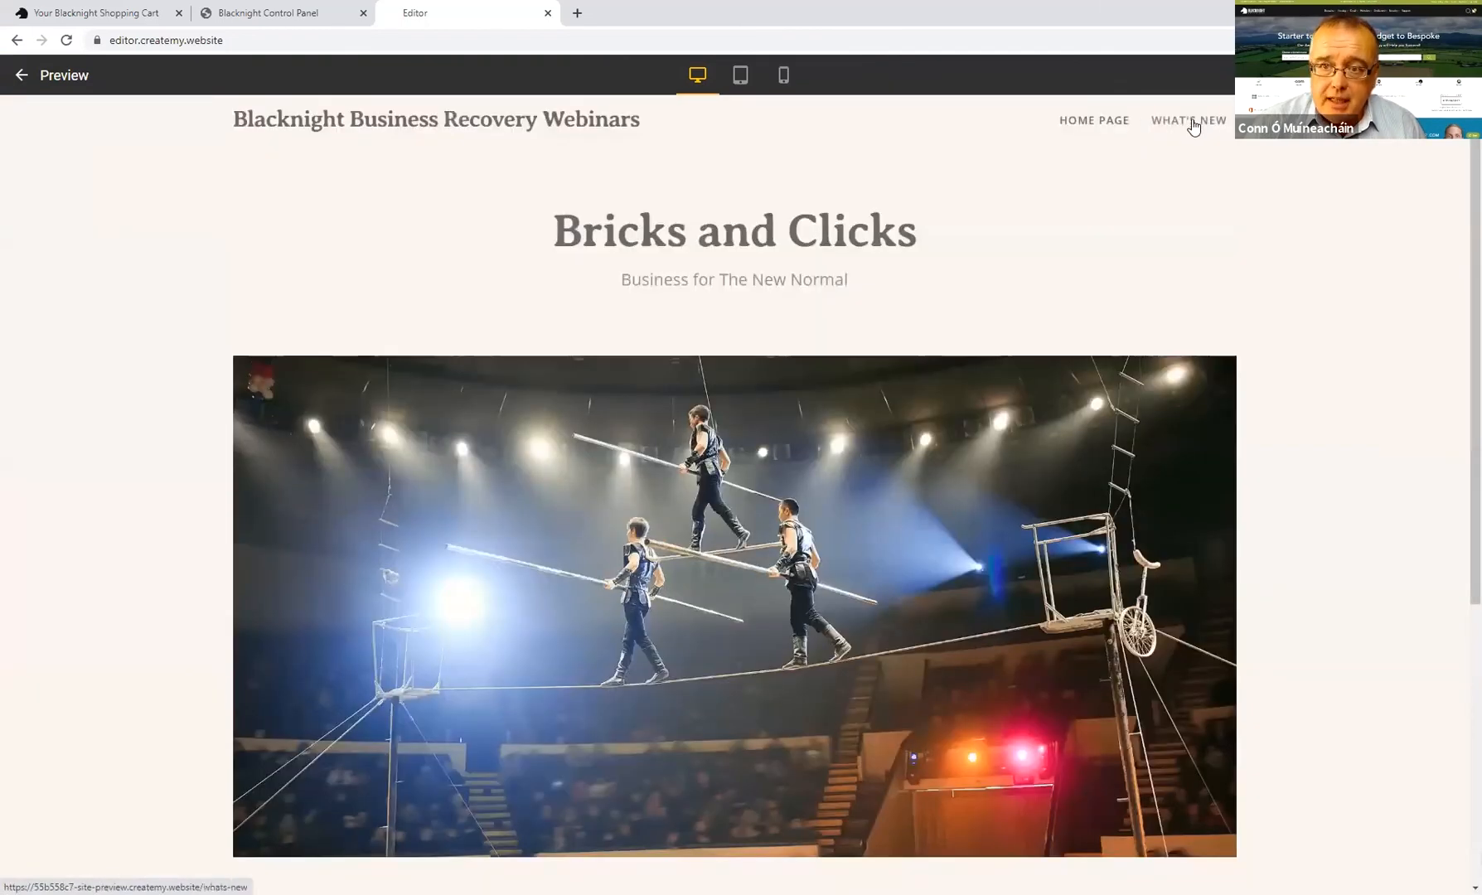
pyautogui.click(1193, 124)
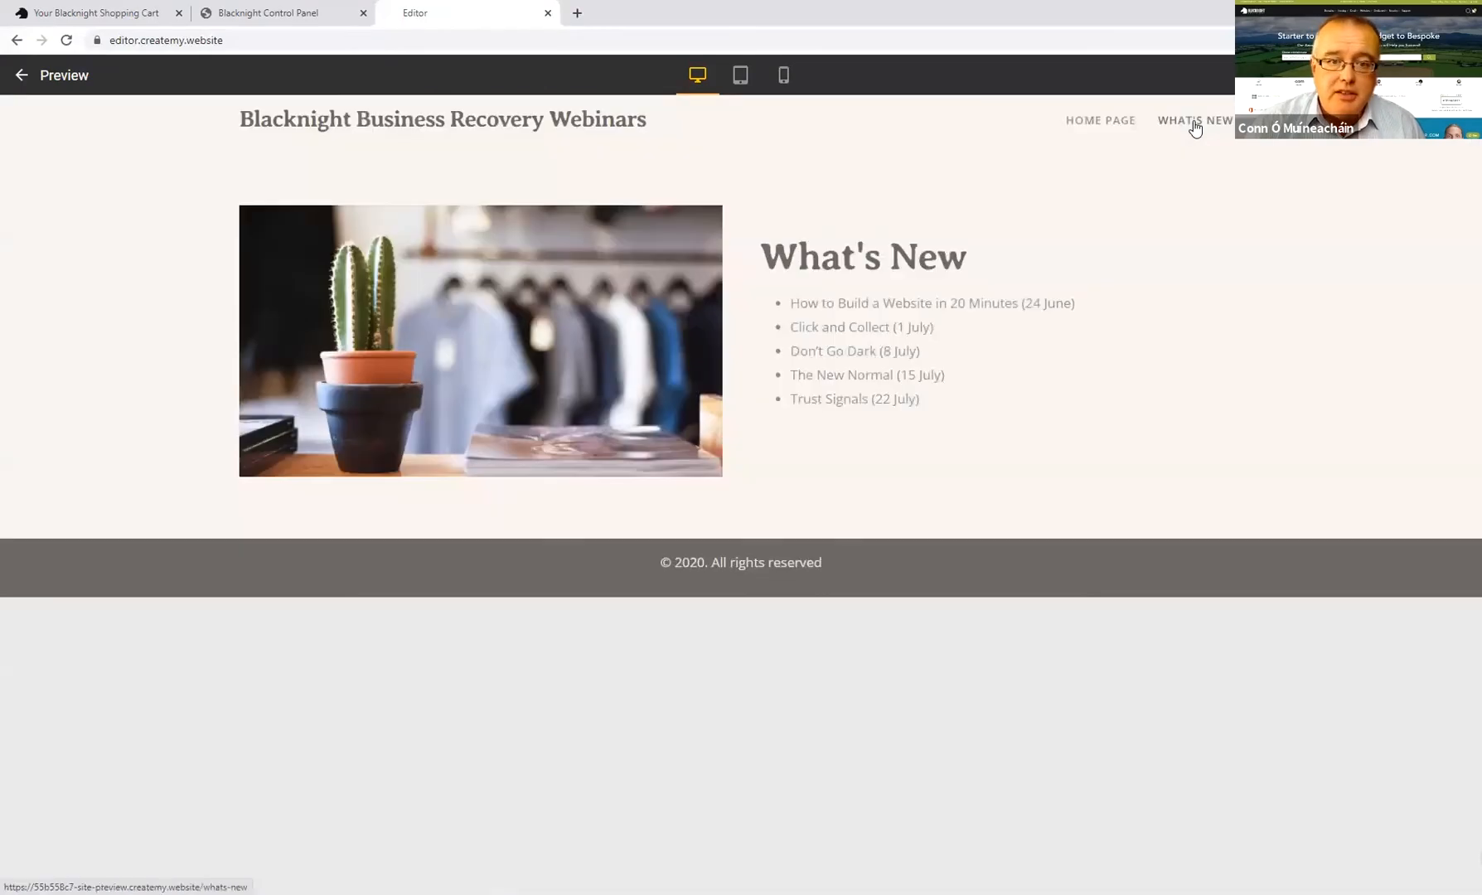
pyautogui.click(1098, 124)
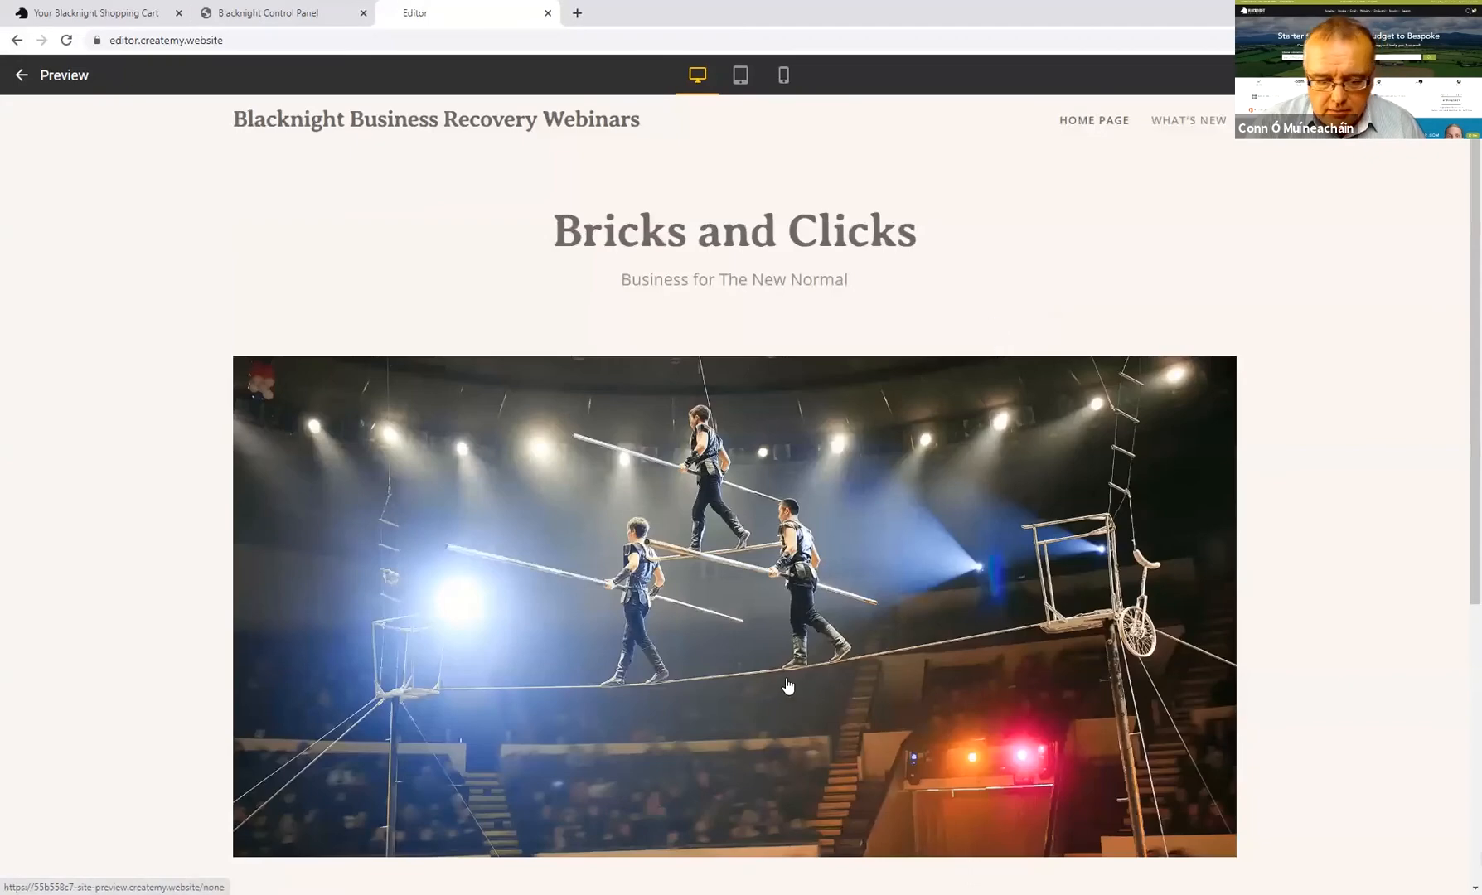
pyautogui.scroll(-4, 787, 687)
pyautogui.scroll(-2, 810, 699)
pyautogui.click(820, 696)
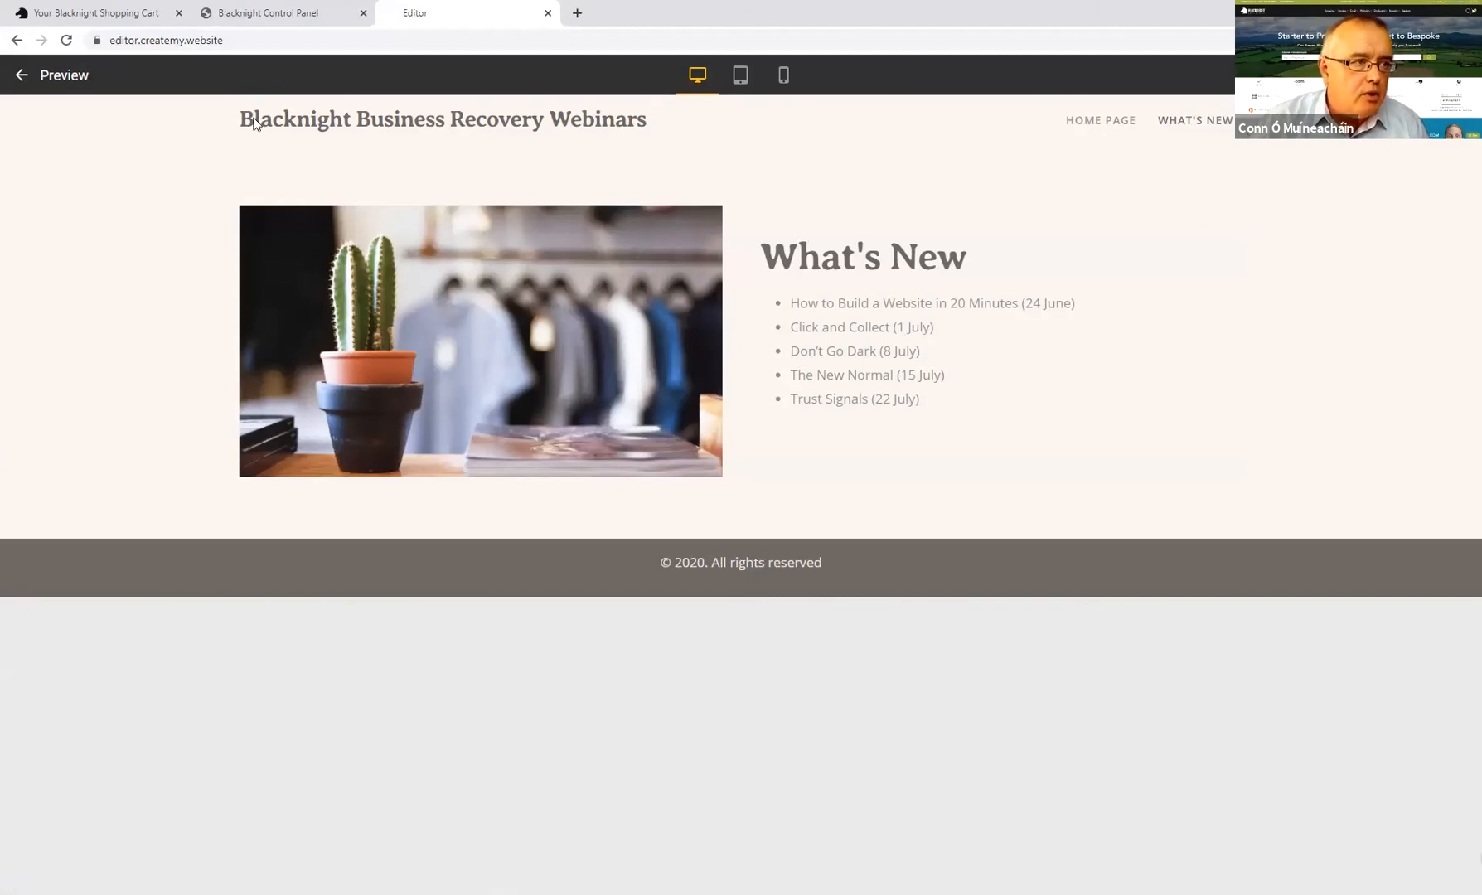
pyautogui.click(46, 77)
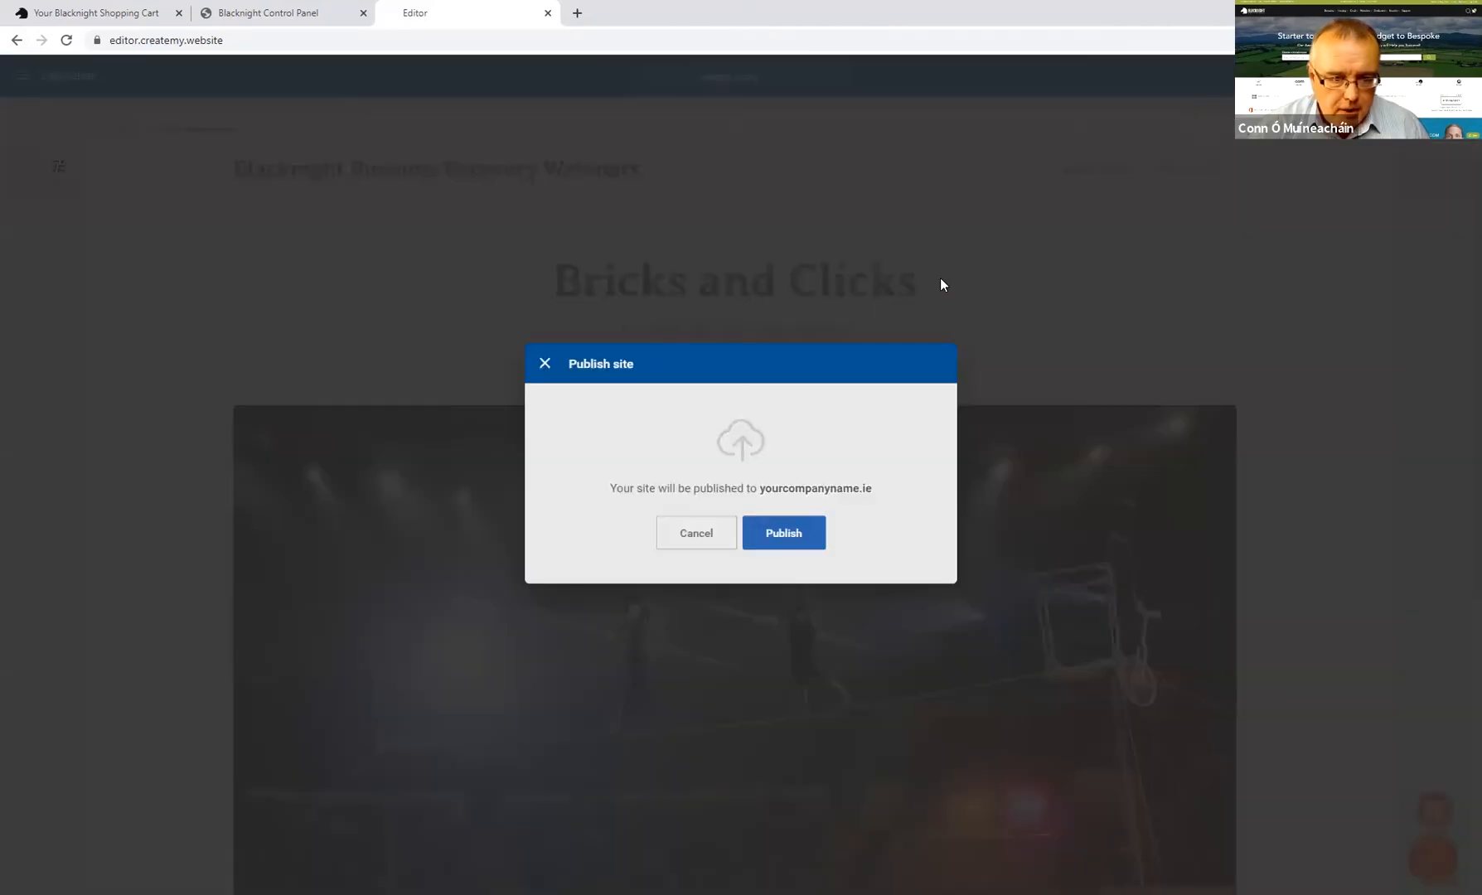
# Step: Publish the site to yourcompanyname.ie and open the live website
pyautogui.click(784, 536)
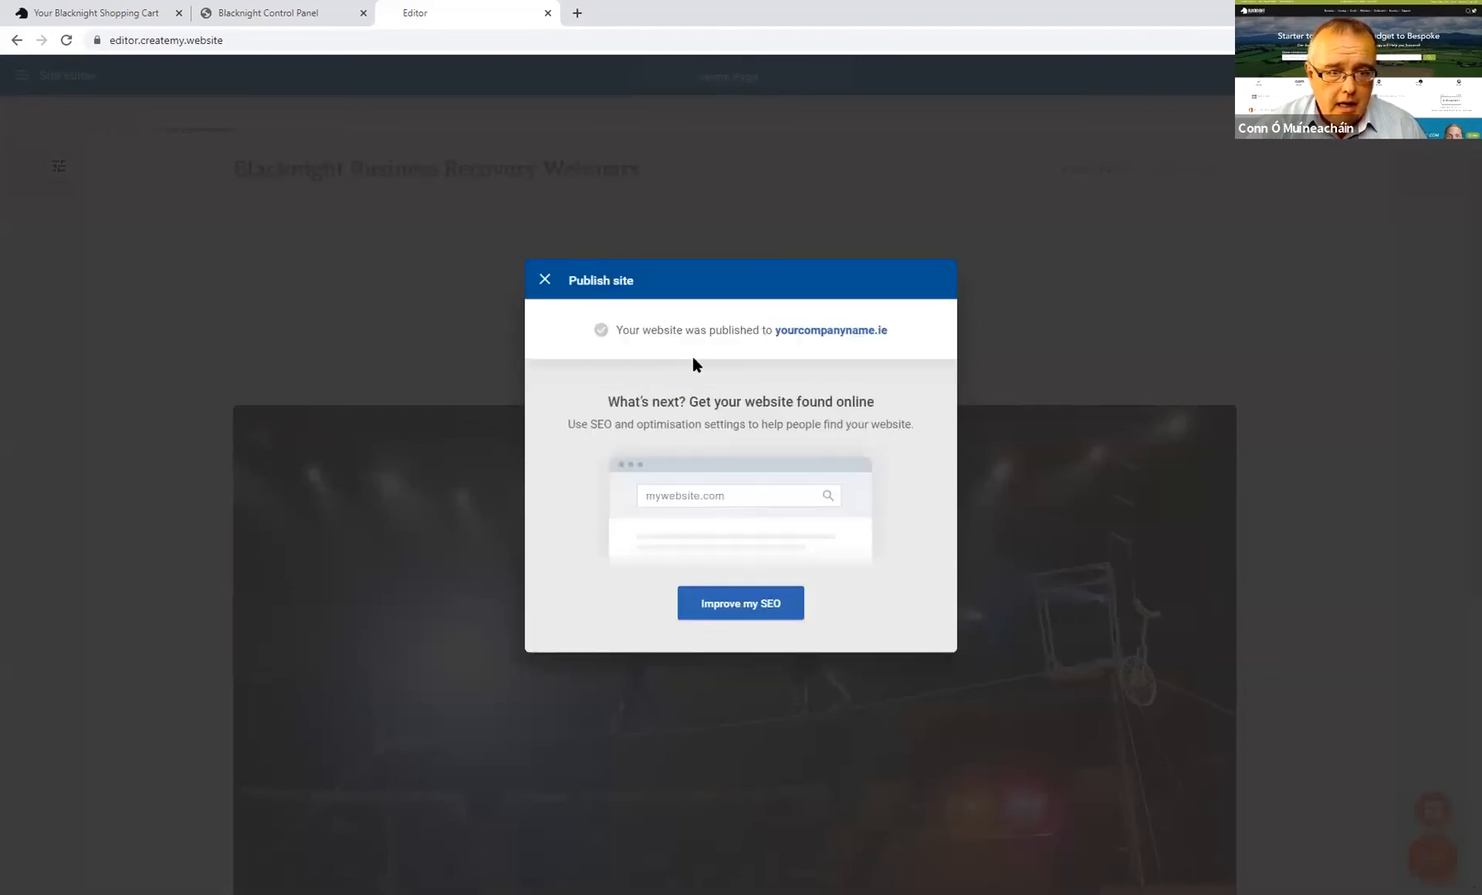
pyautogui.click(855, 331)
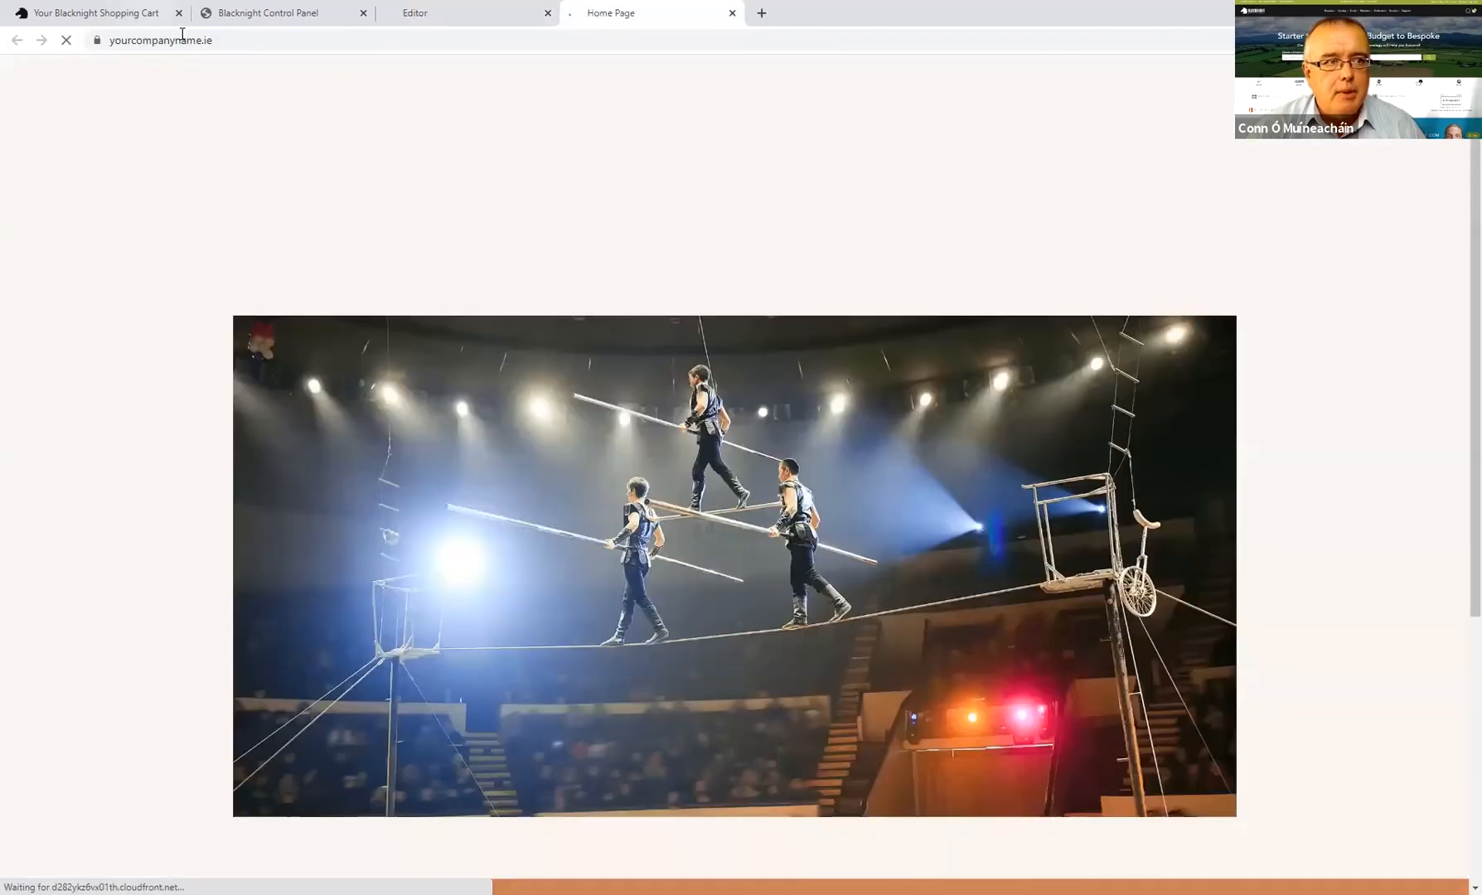
# Step: Review the live home page down to About us, then the What's New page, and check the address of each
pyautogui.click(241, 42)
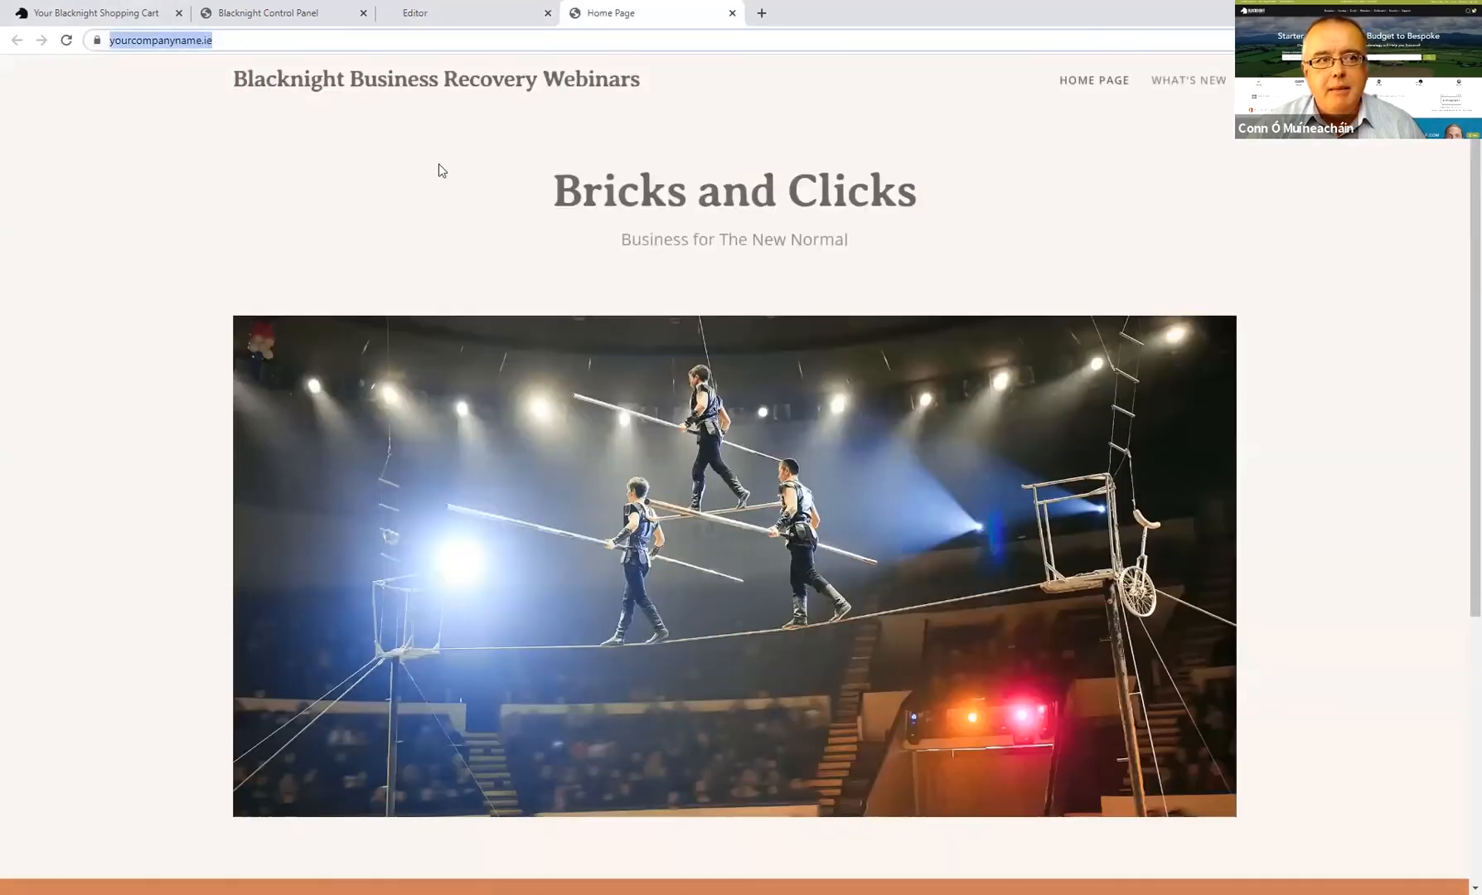
pyautogui.scroll(-1, 1269, 485)
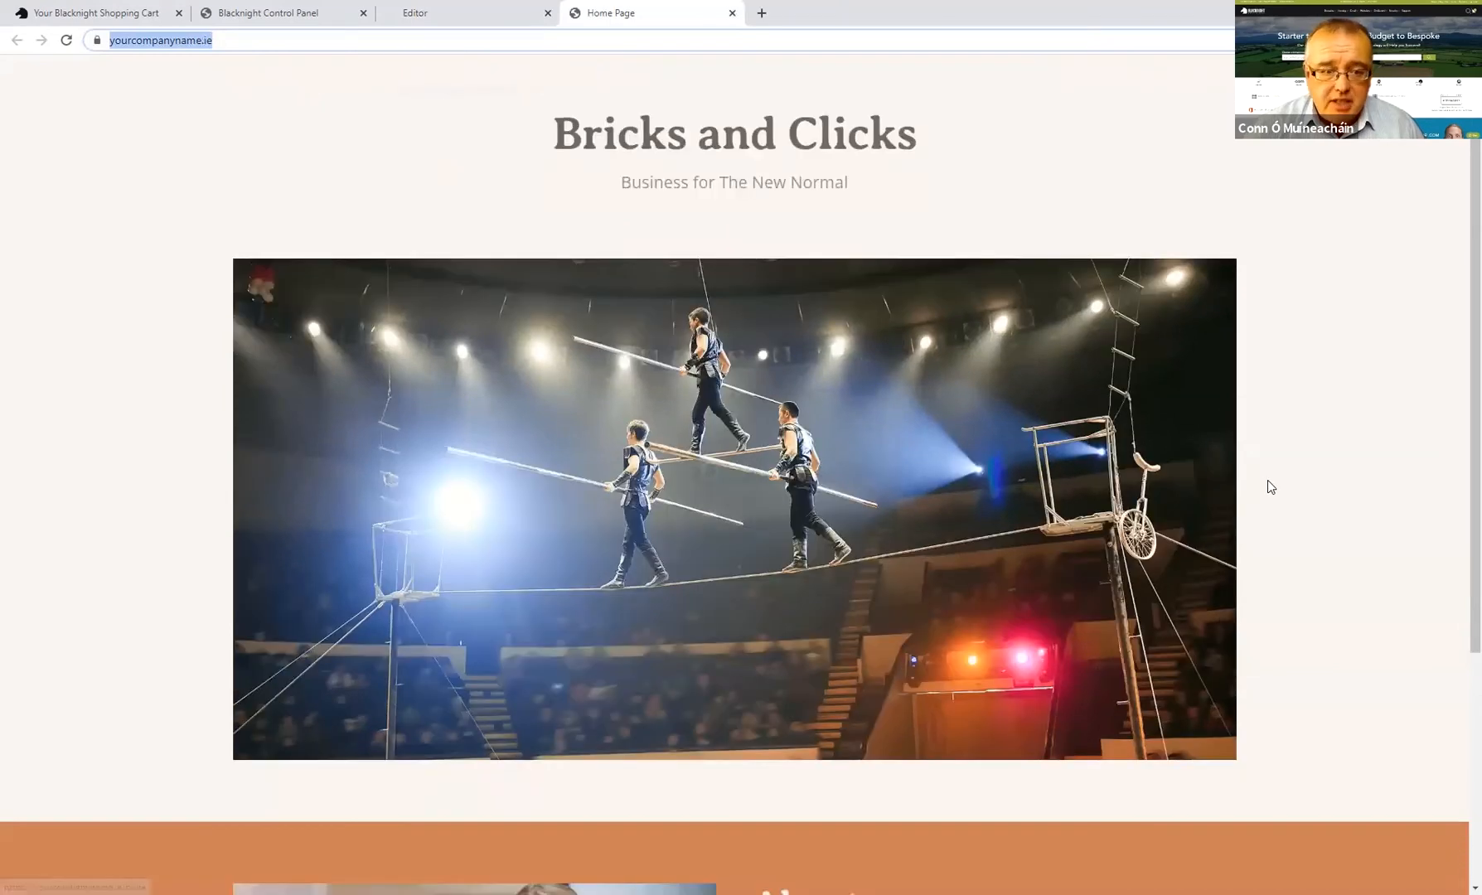
pyautogui.scroll(-4, 1269, 487)
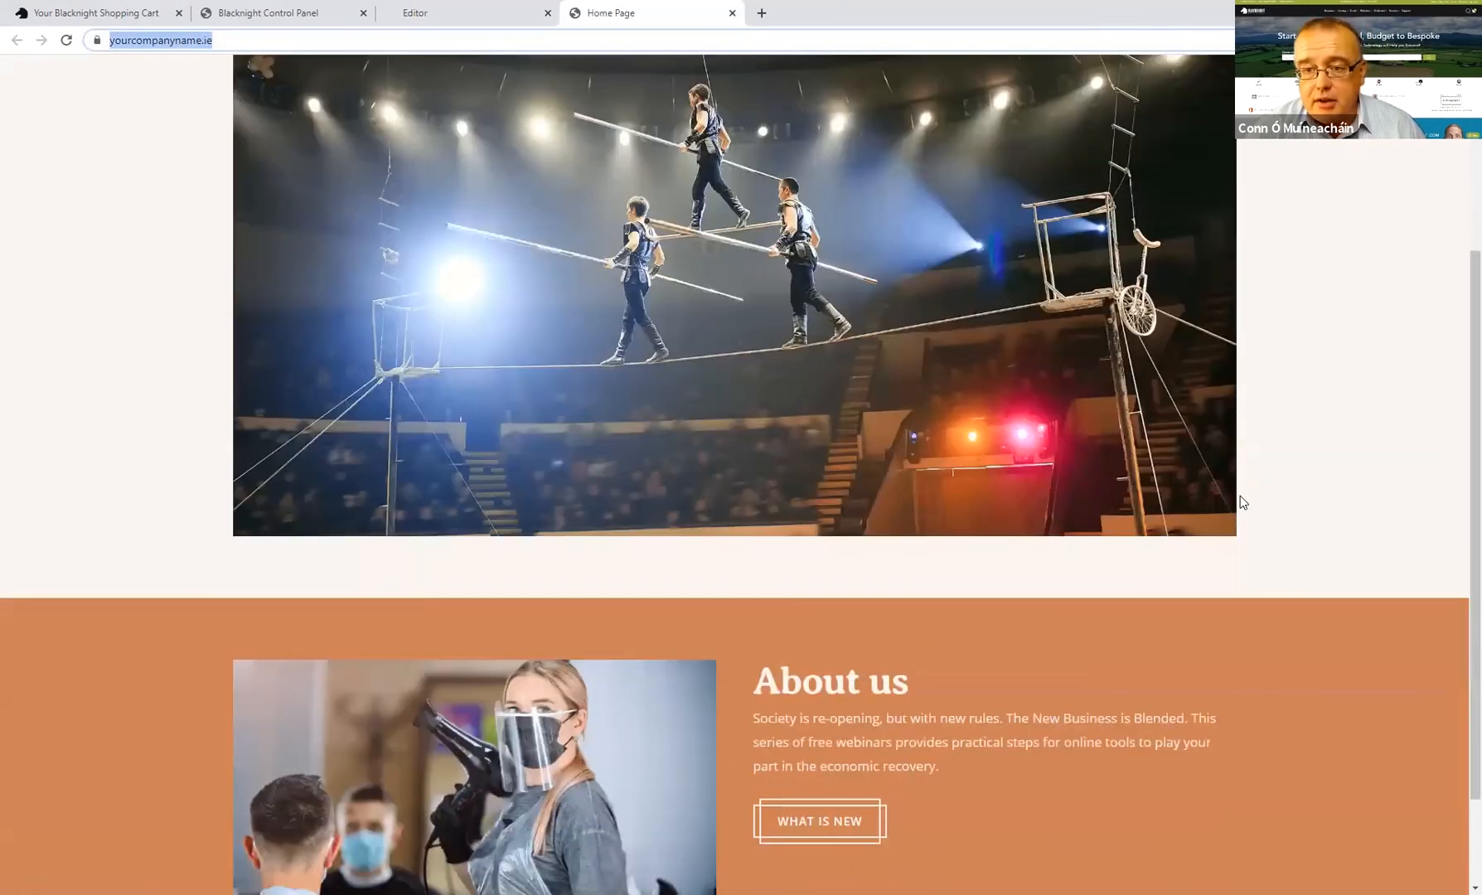
pyautogui.scroll(5, 1240, 494)
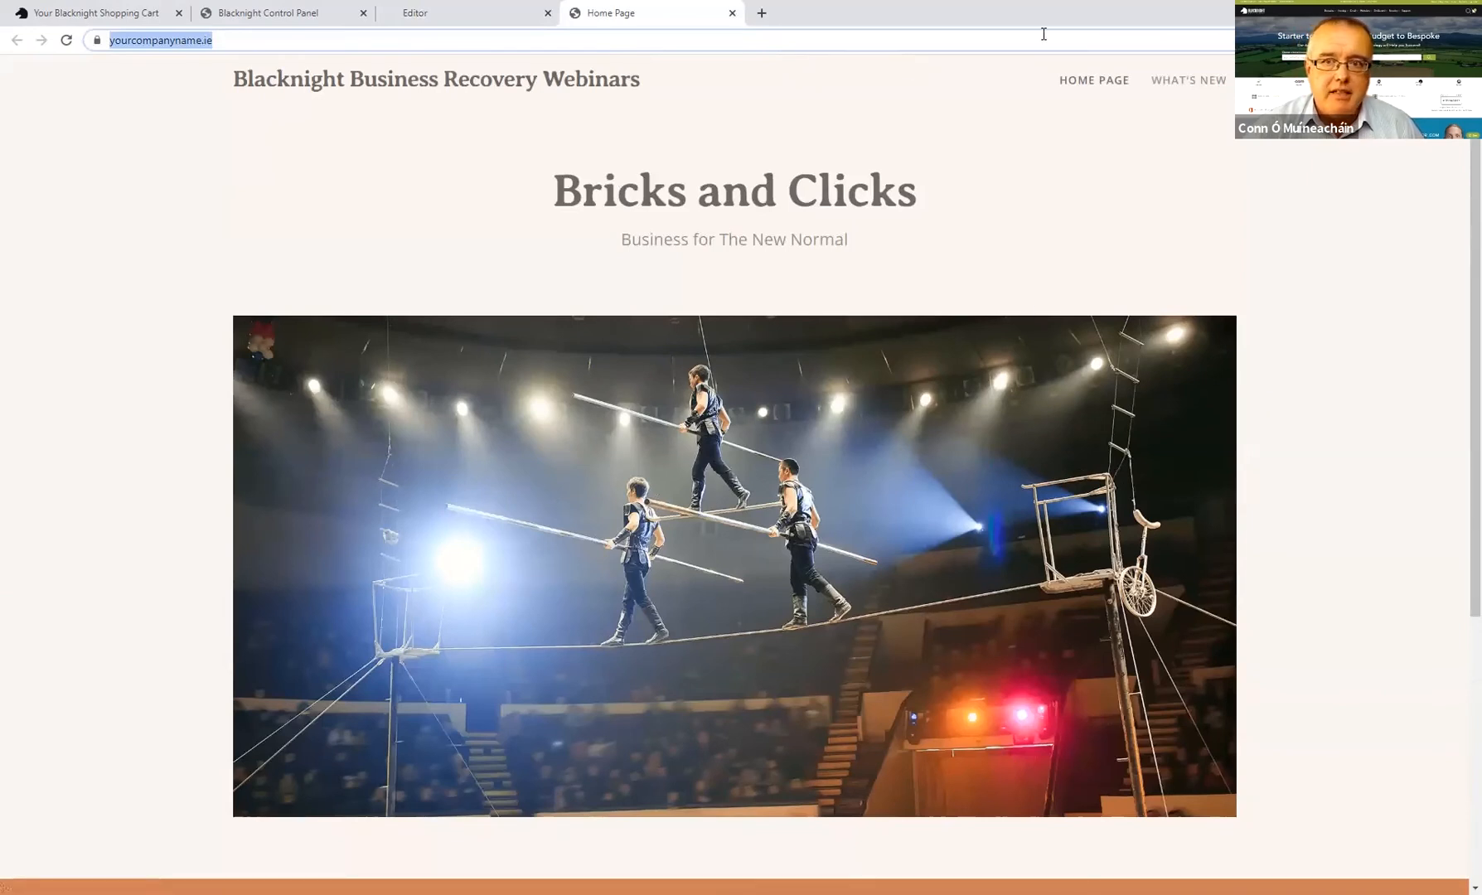
pyautogui.click(1191, 84)
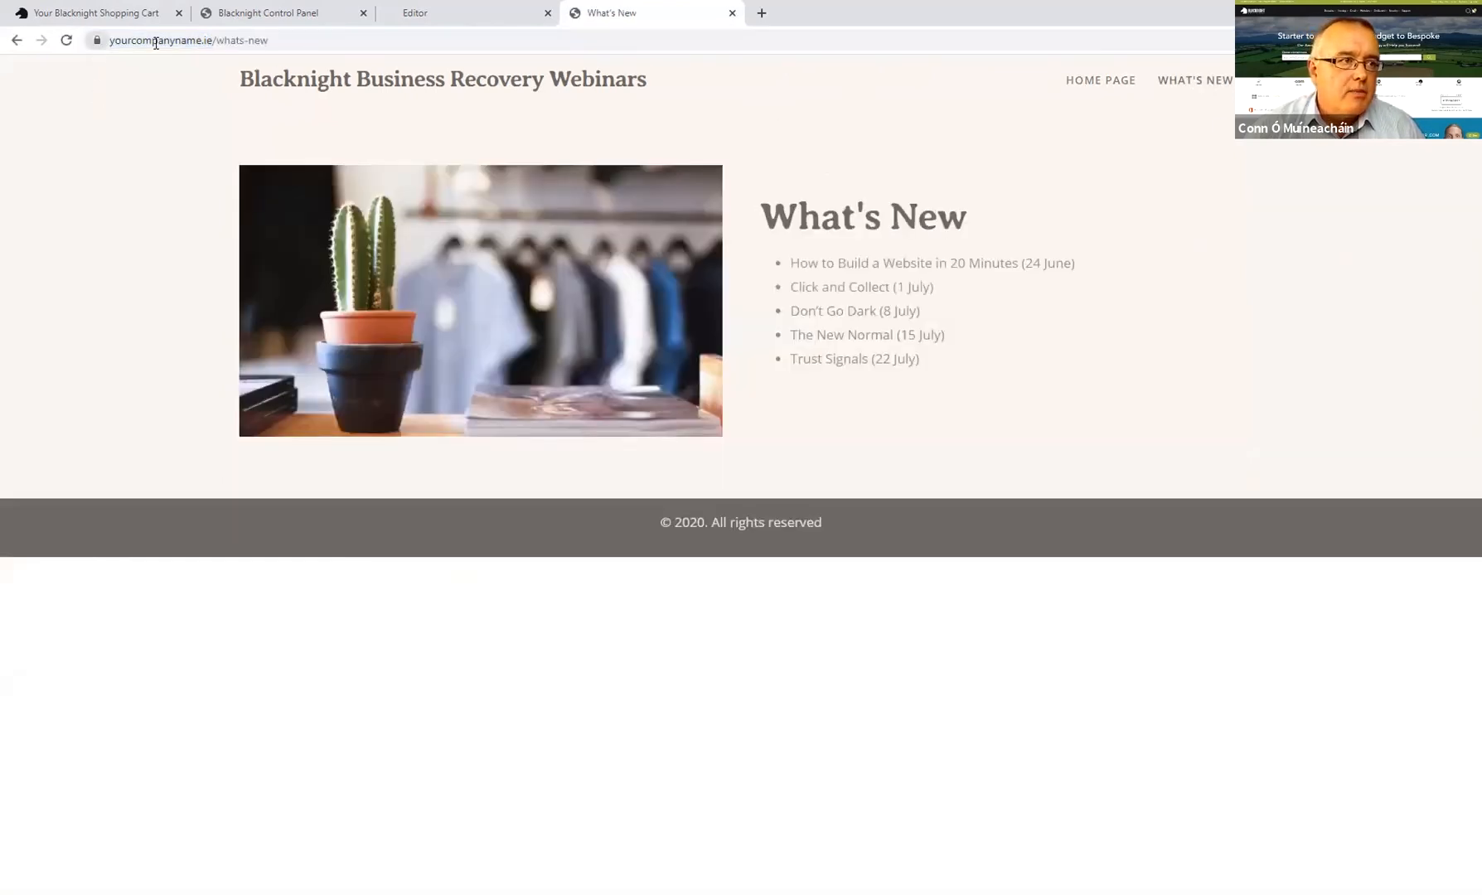
pyautogui.click(155, 44)
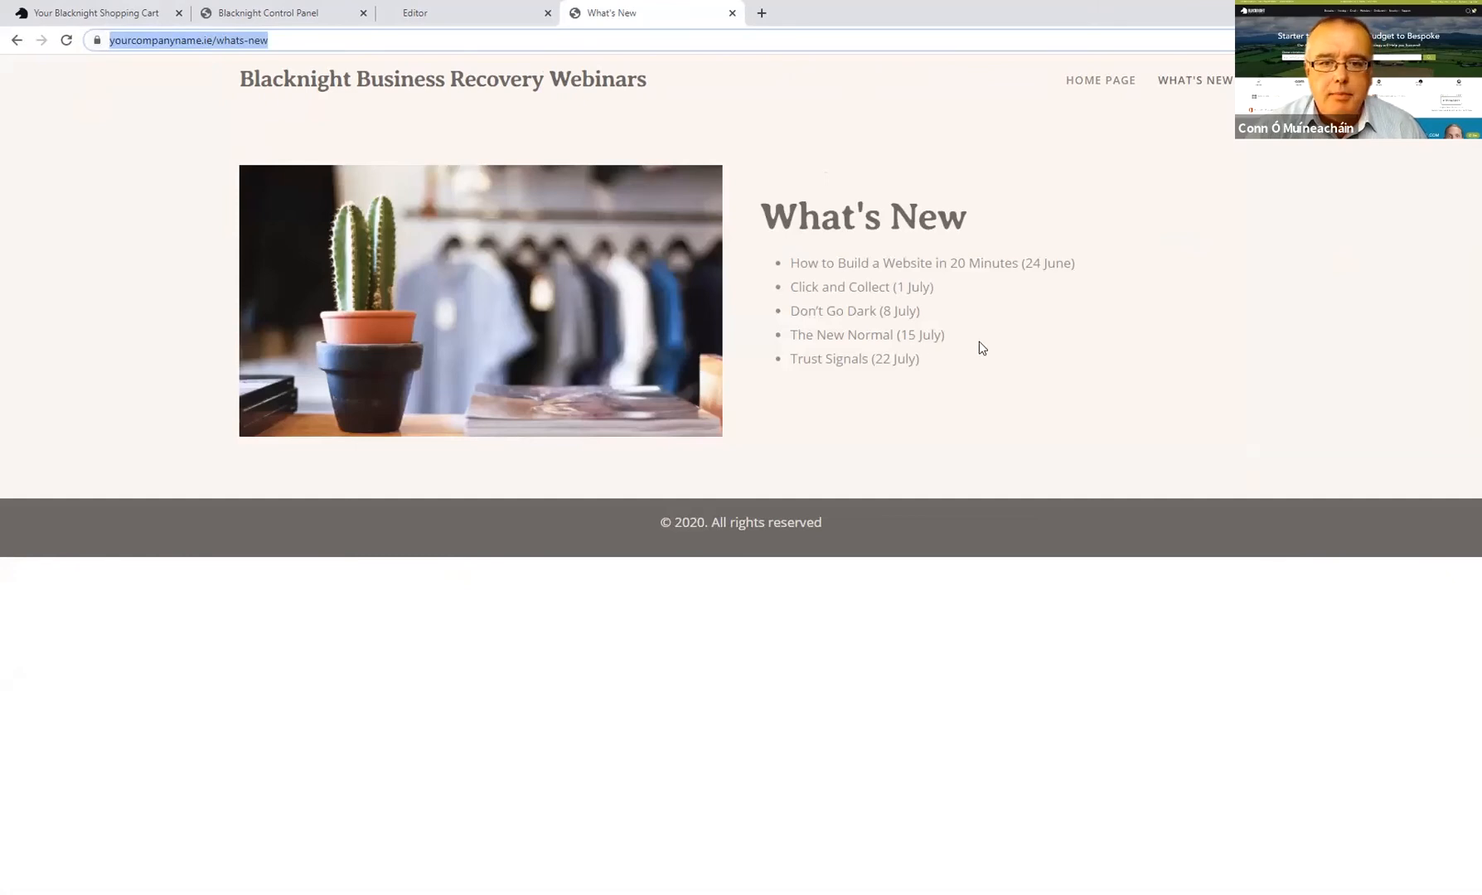
pyautogui.click(1025, 344)
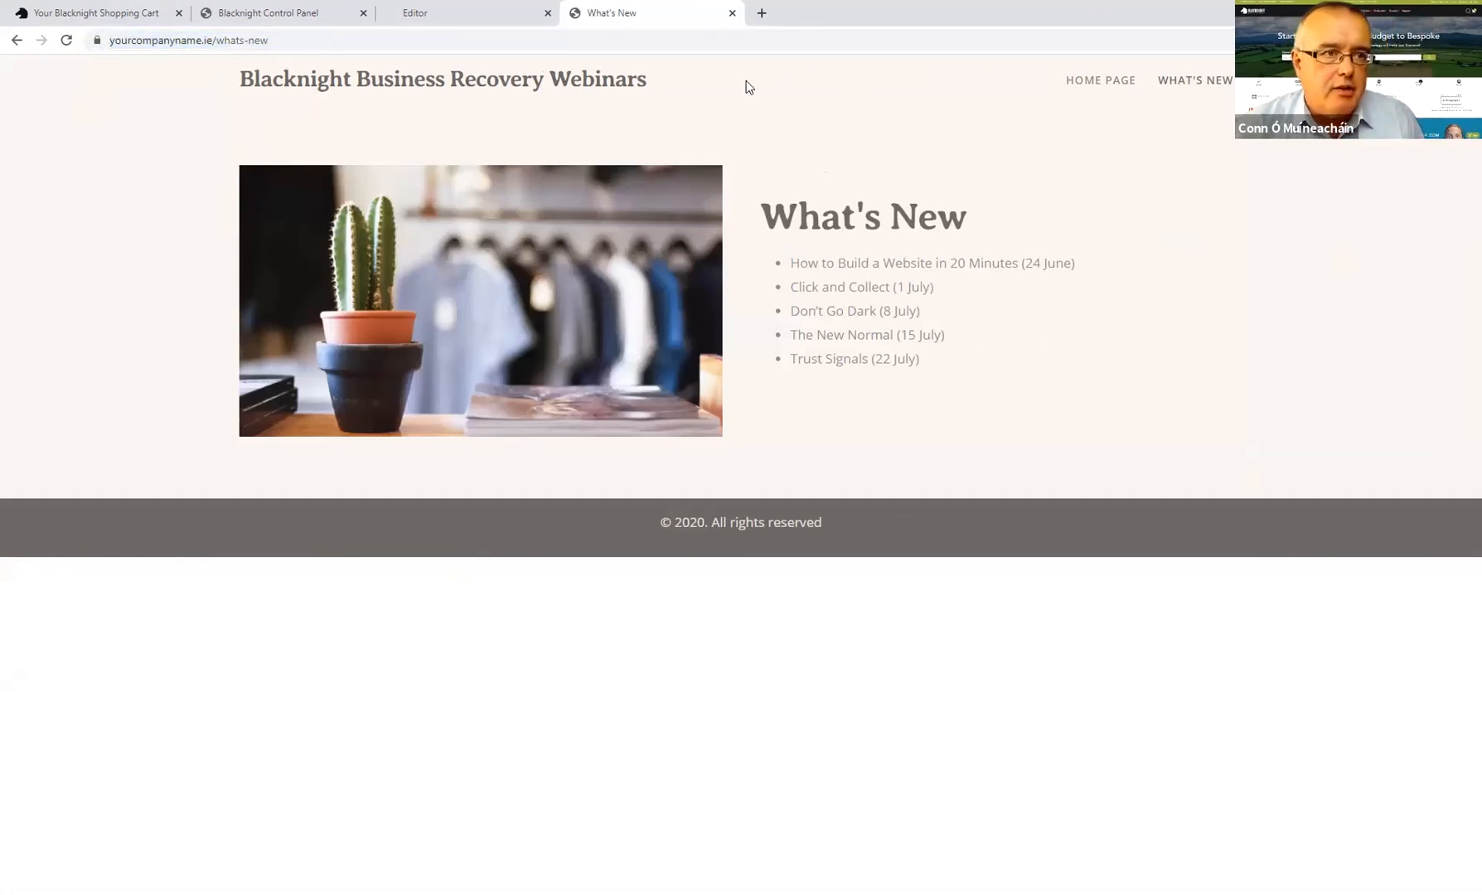
# Step: Return to the site editor, compare the navy and yellow site designs, and apply the navy one with the crimson accent
pyautogui.hotkey('ctrl', 'shift', 'Tab')
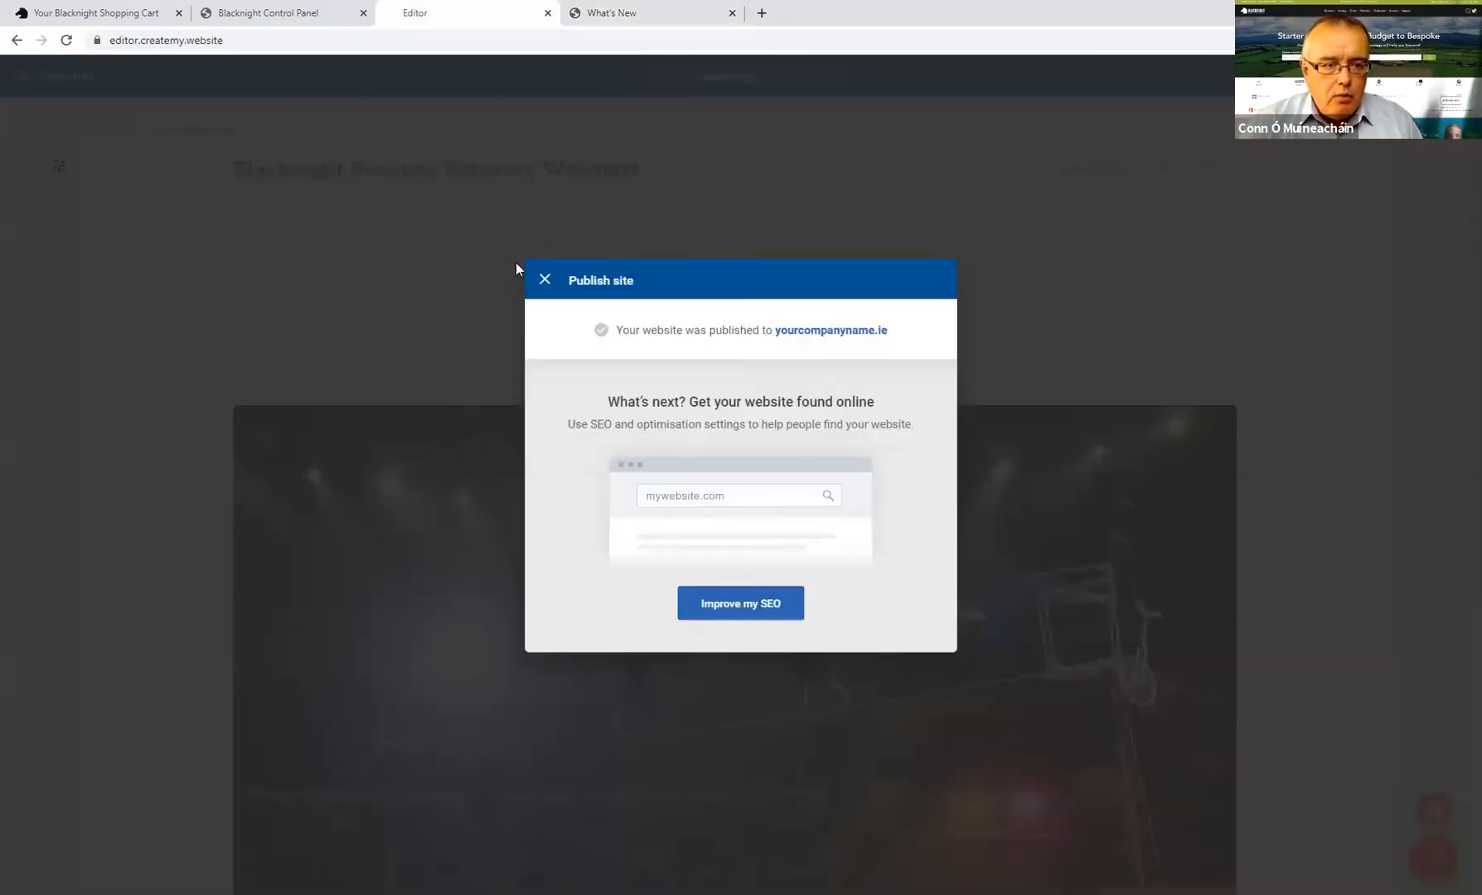
pyautogui.click(545, 282)
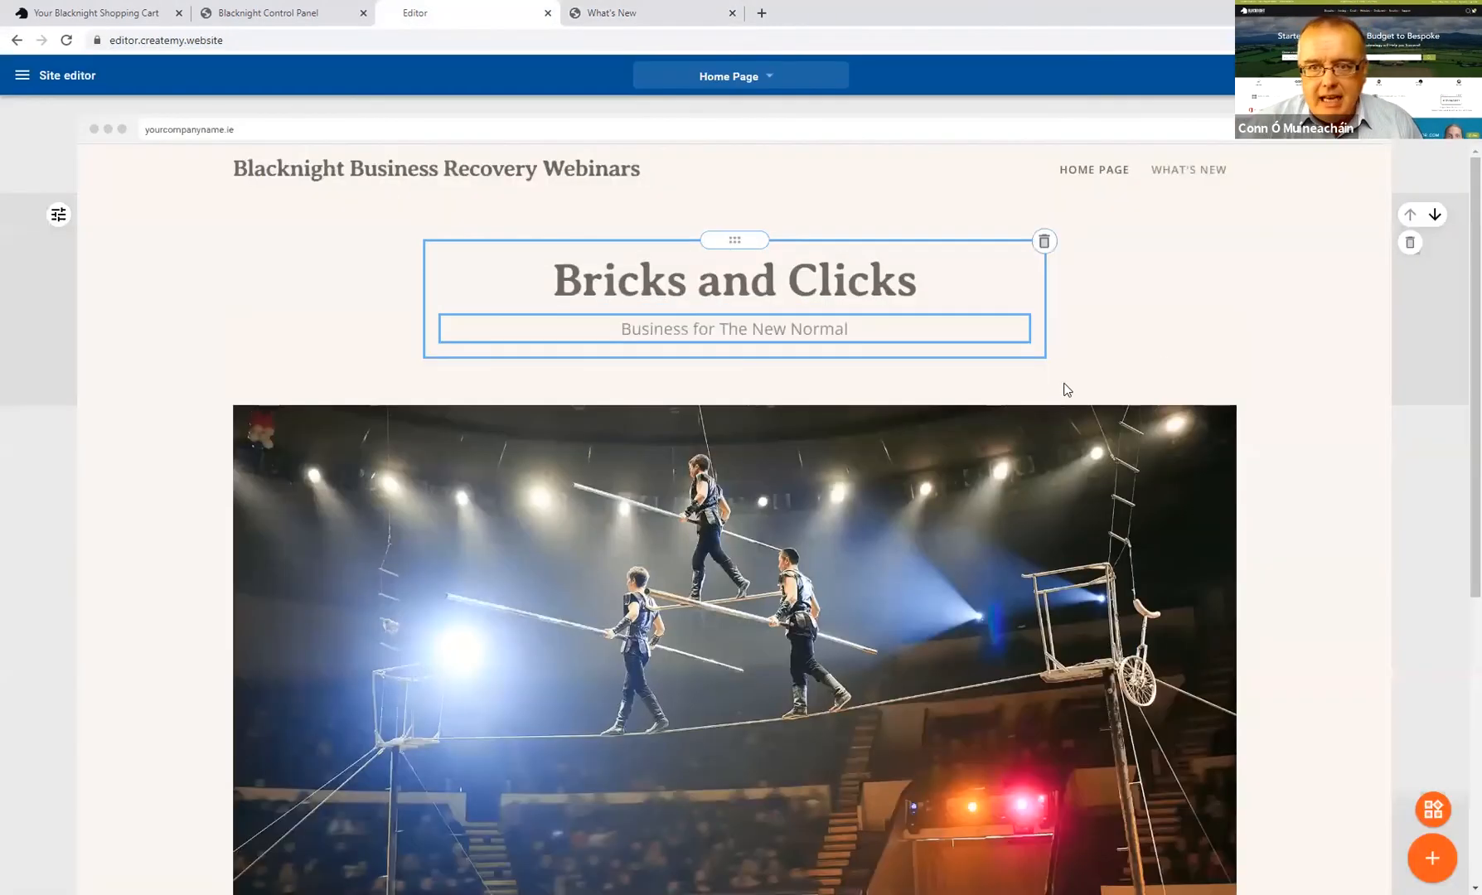
pyautogui.scroll(-3, 1065, 390)
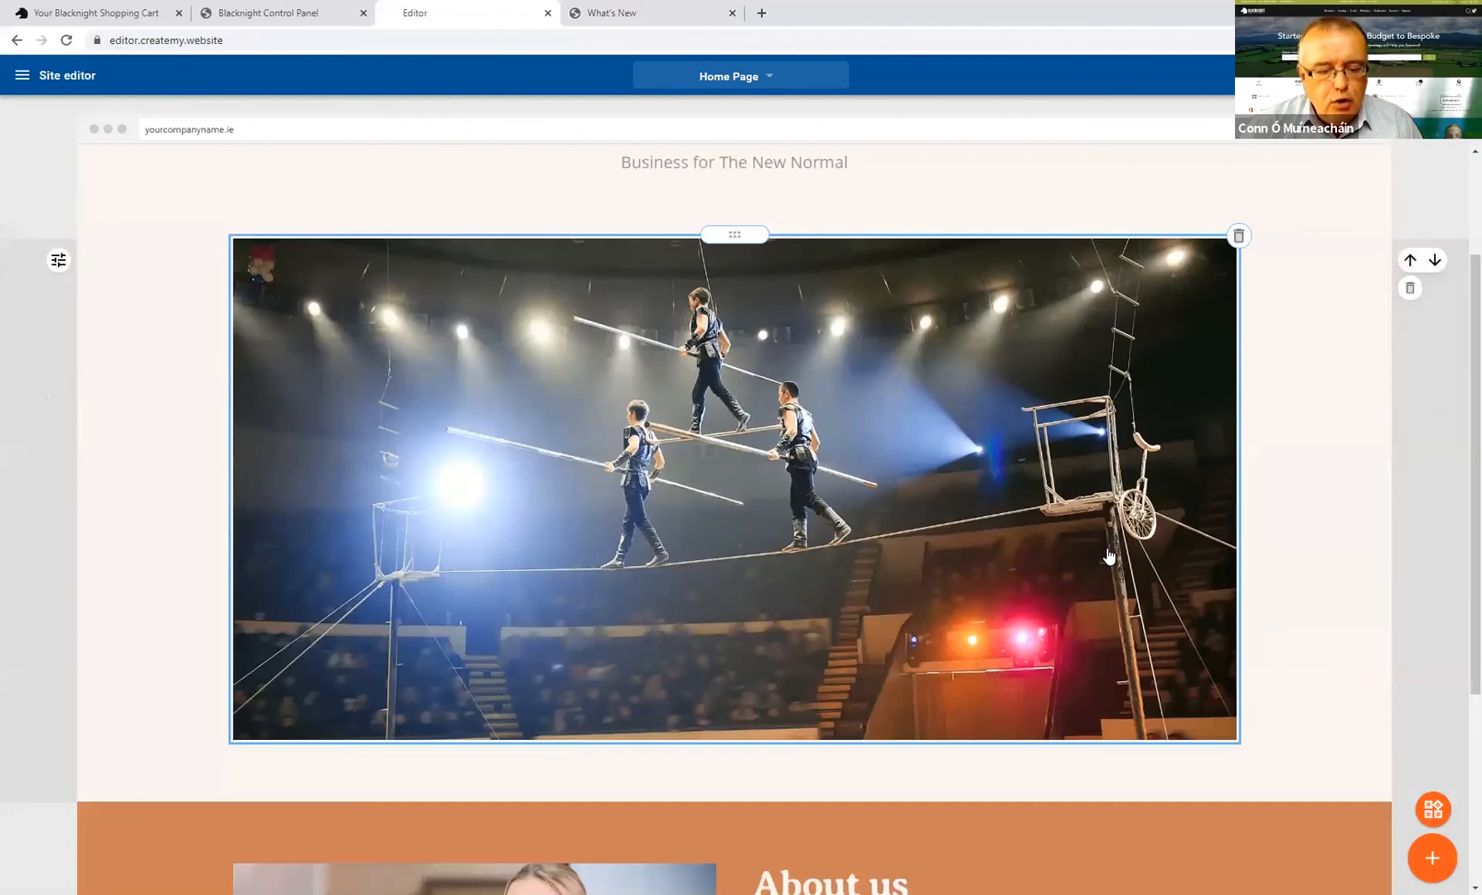
pyautogui.scroll(-4, 1108, 557)
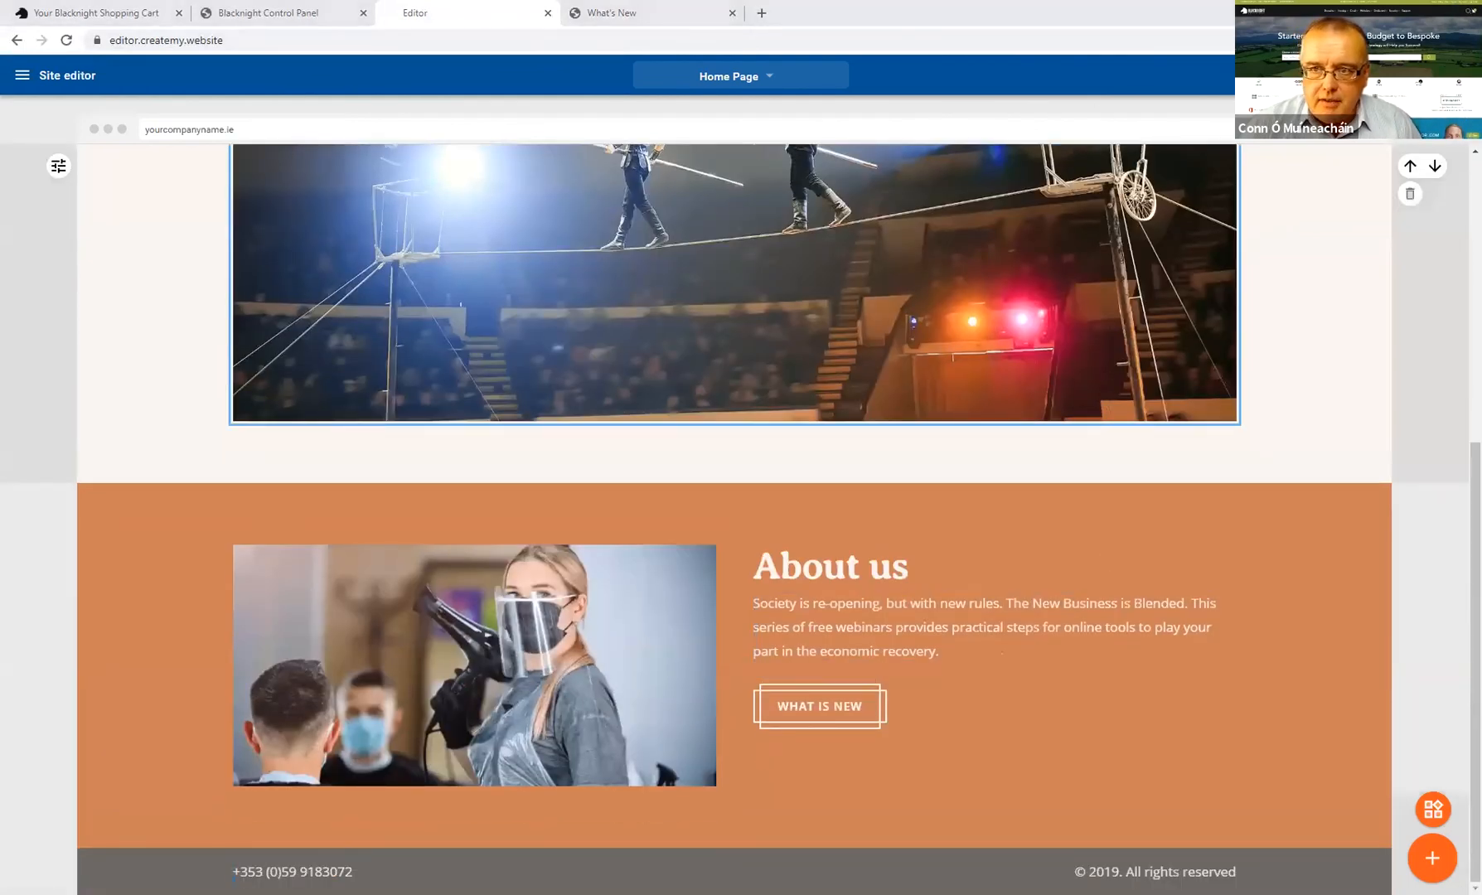
pyautogui.click(1285, 76)
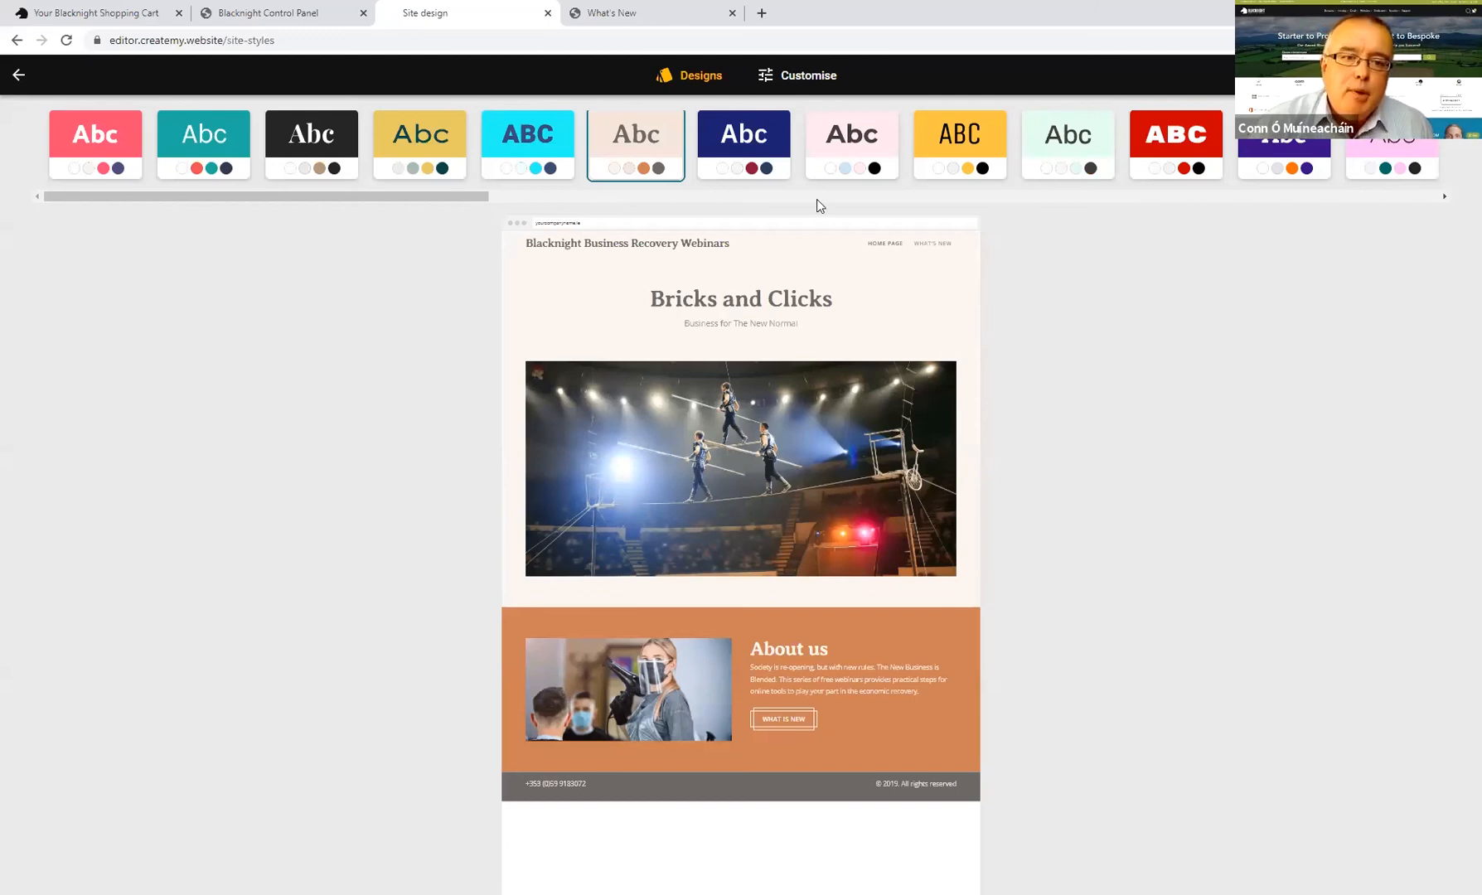
pyautogui.click(754, 152)
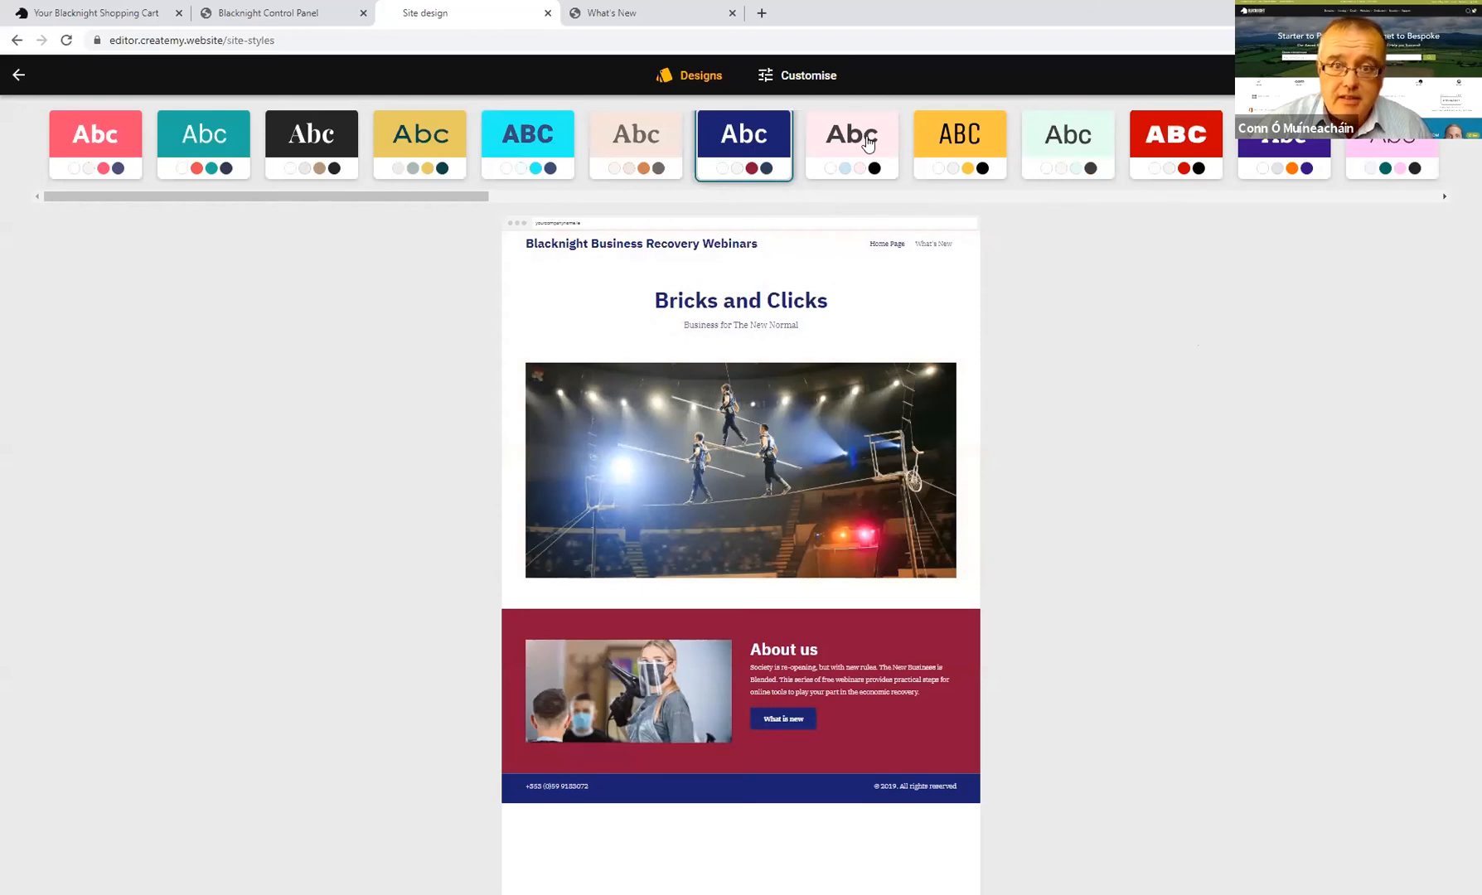
pyautogui.click(972, 138)
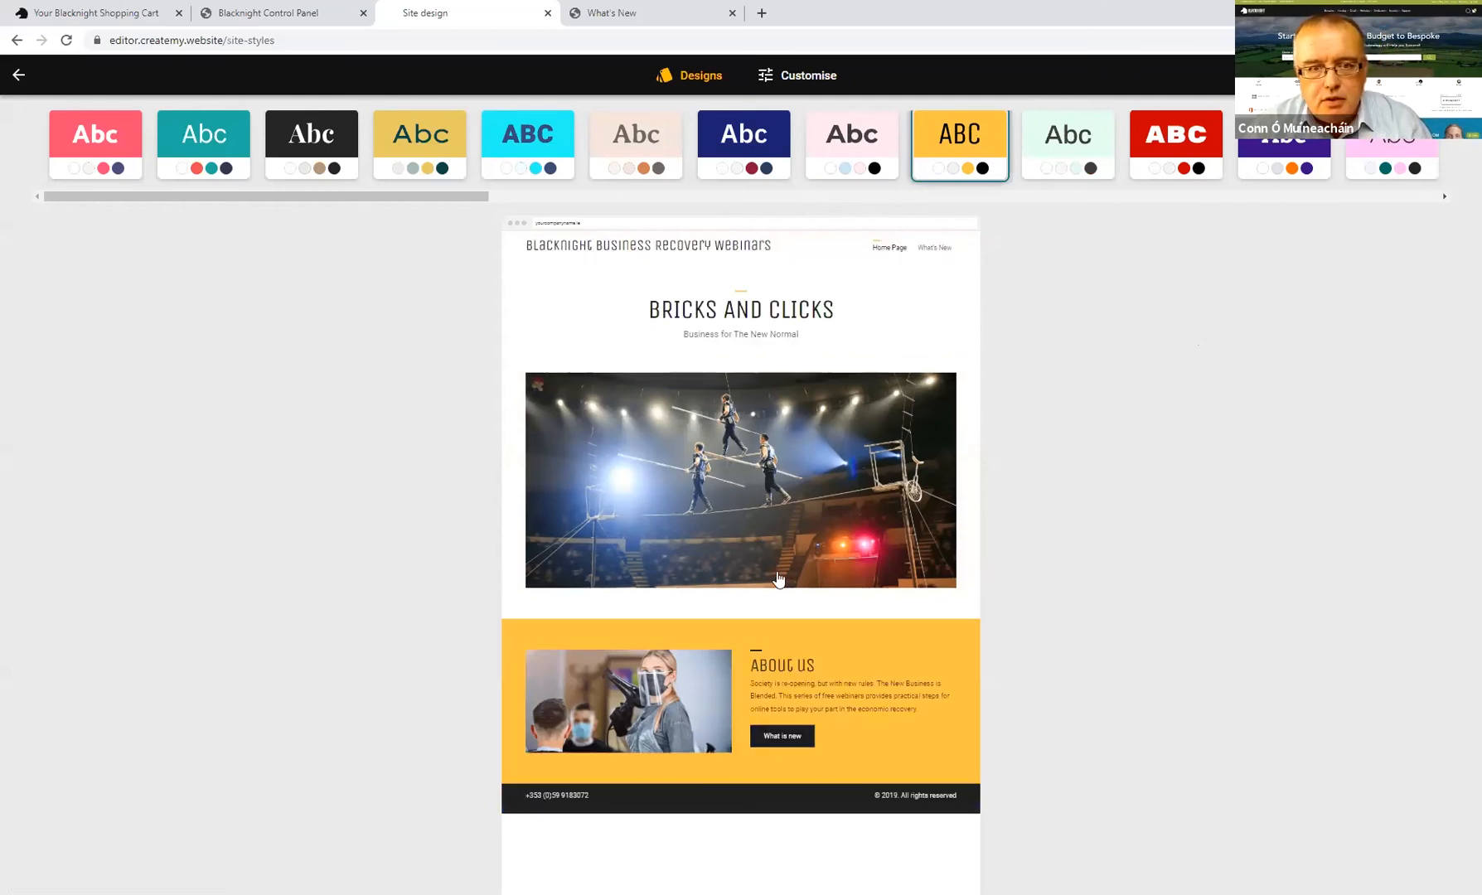
pyautogui.click(726, 133)
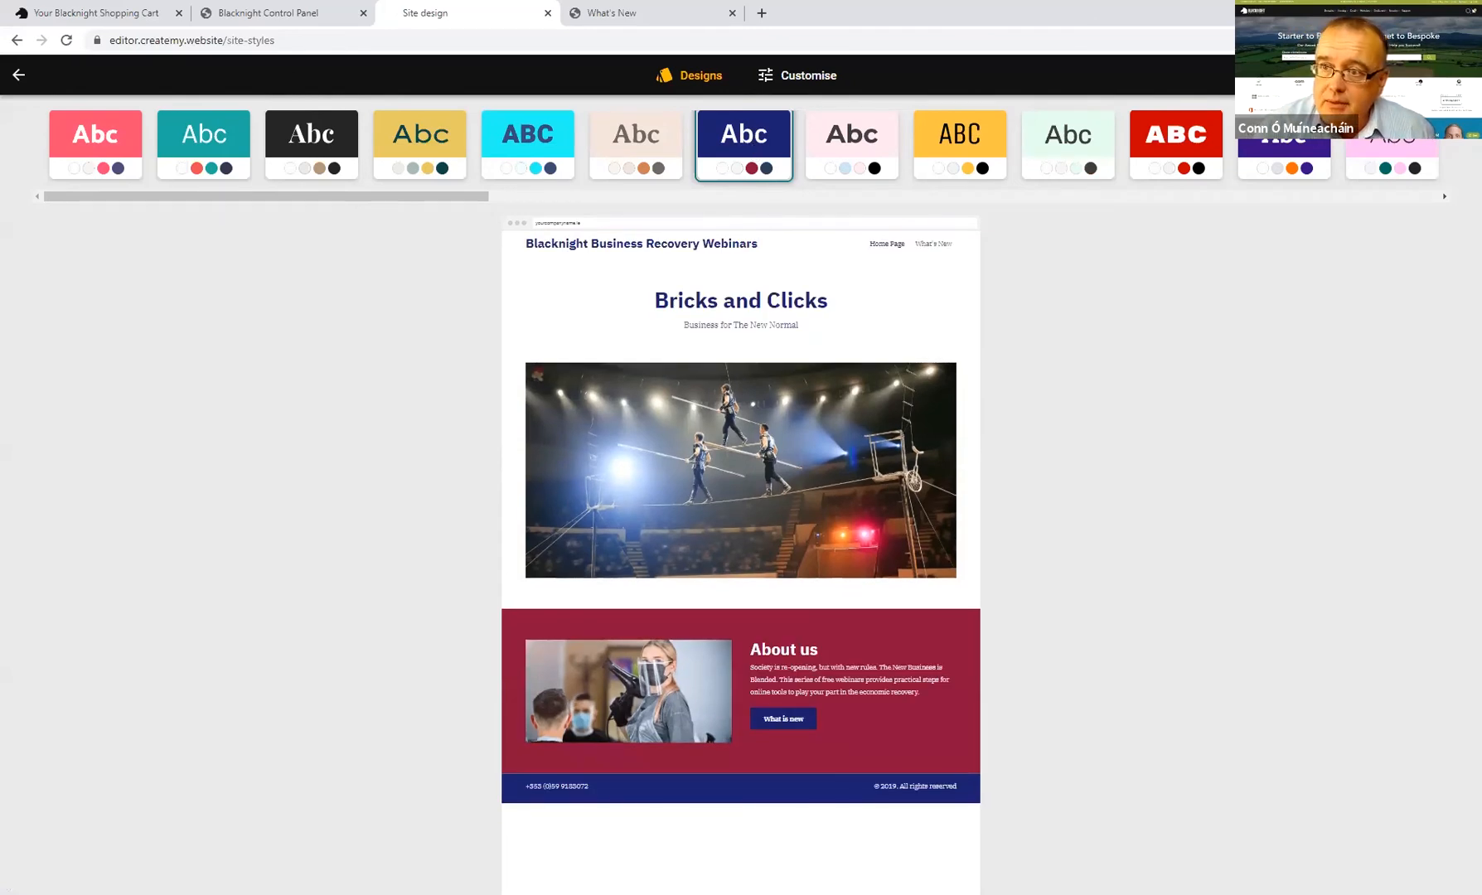
pyautogui.click(1432, 76)
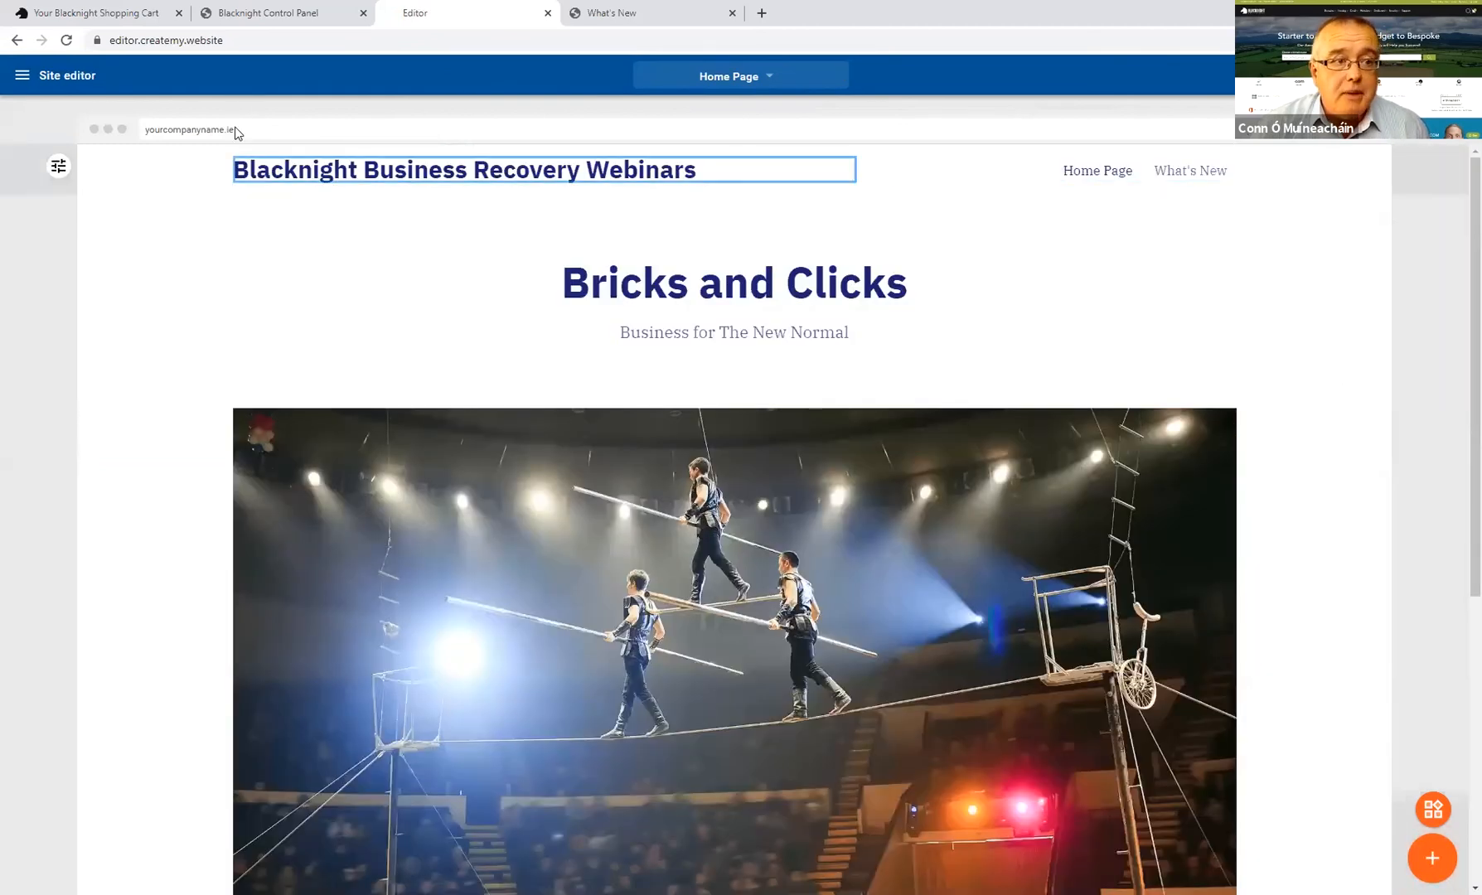
# Step: Republish the restyled site to yourcompanyname.ie and return to the Home Page in the editor
pyautogui.scroll(-1, 1190, 489)
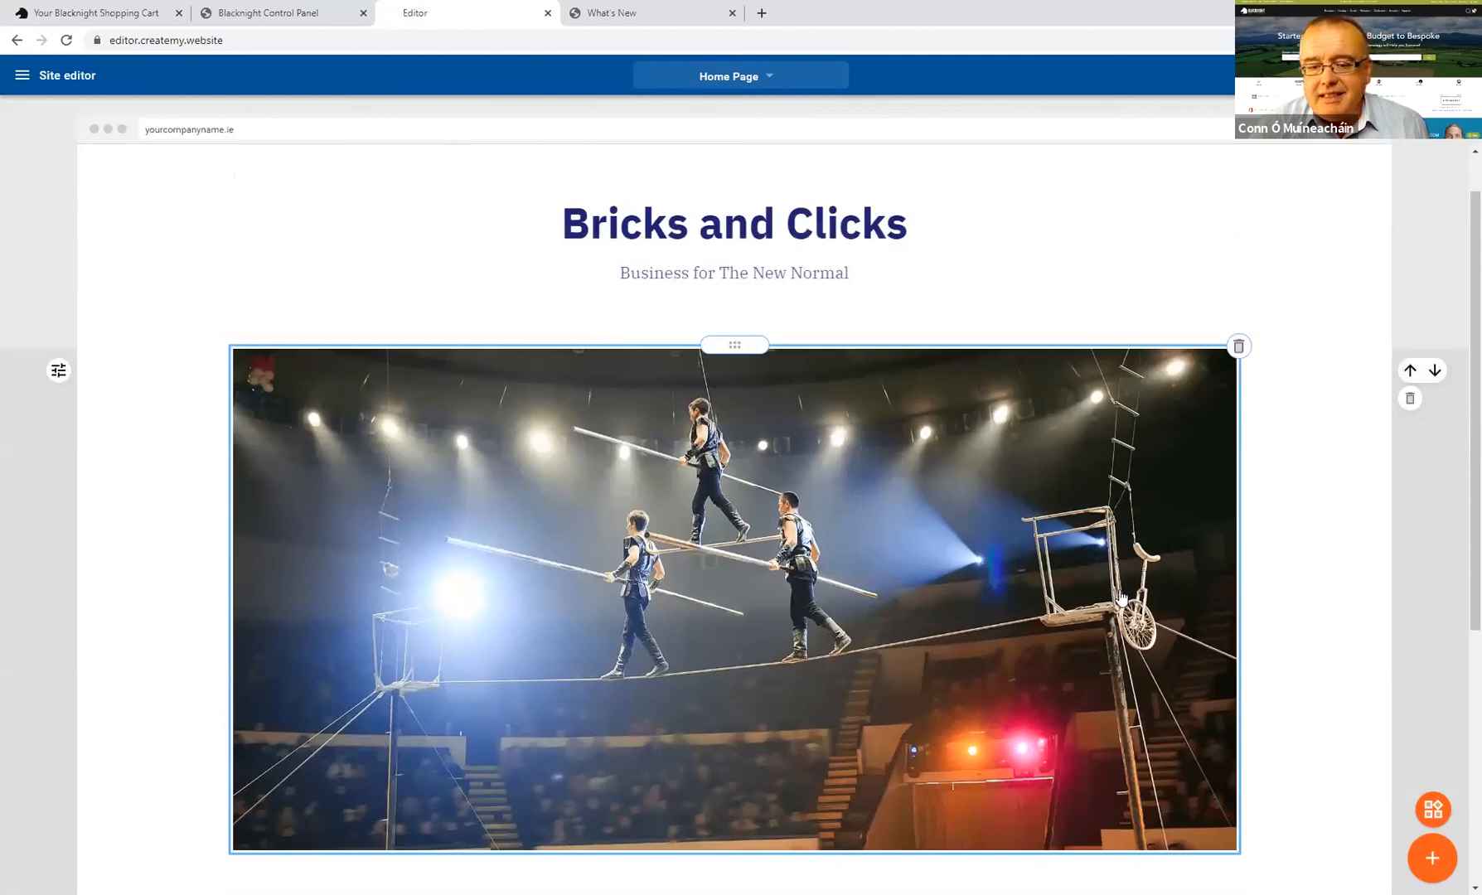
pyautogui.scroll(-5, 1121, 598)
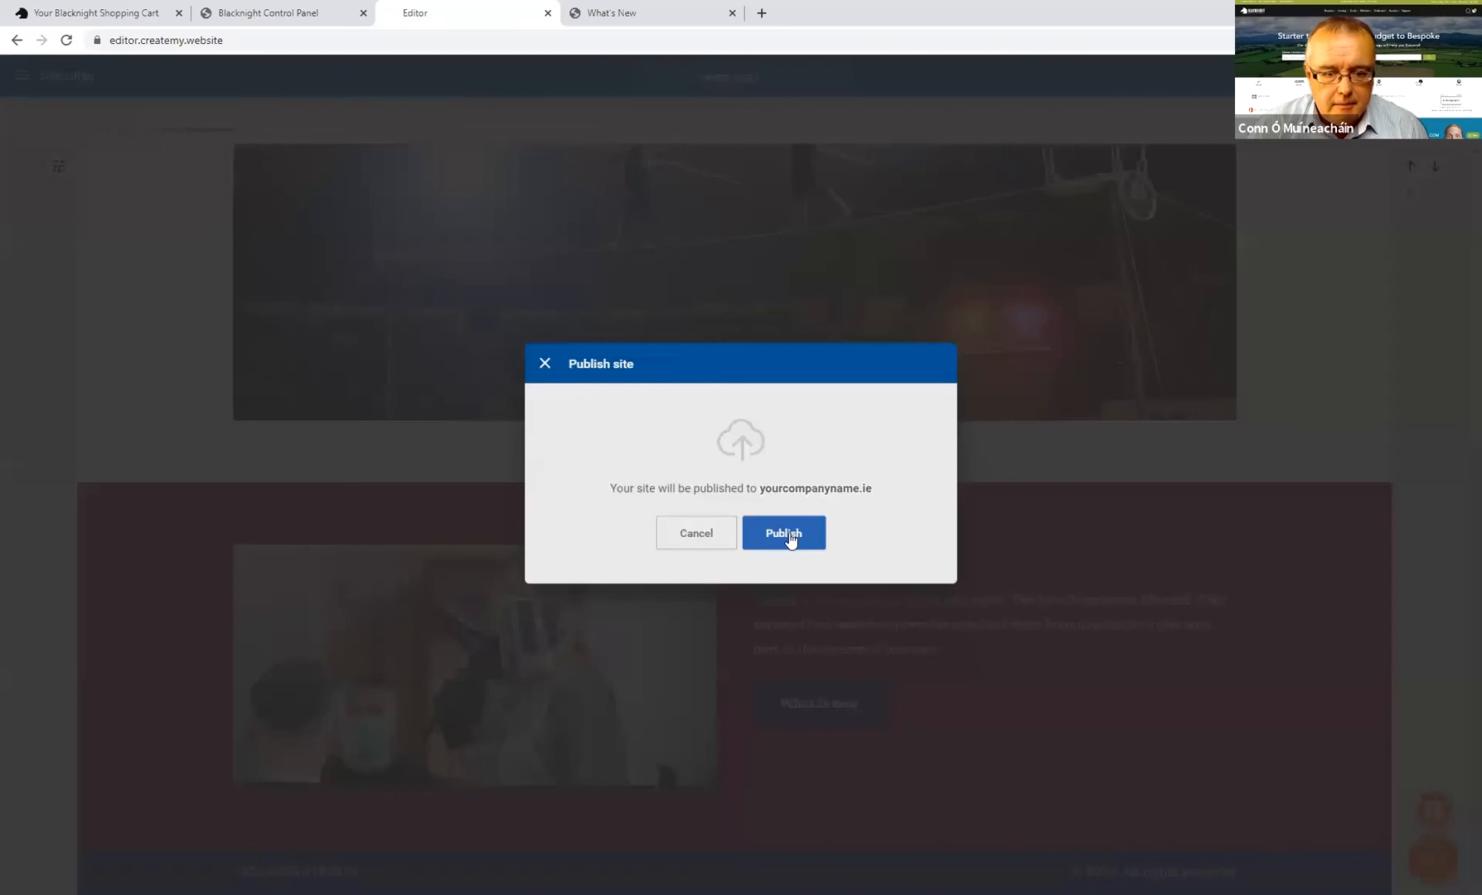
pyautogui.click(791, 538)
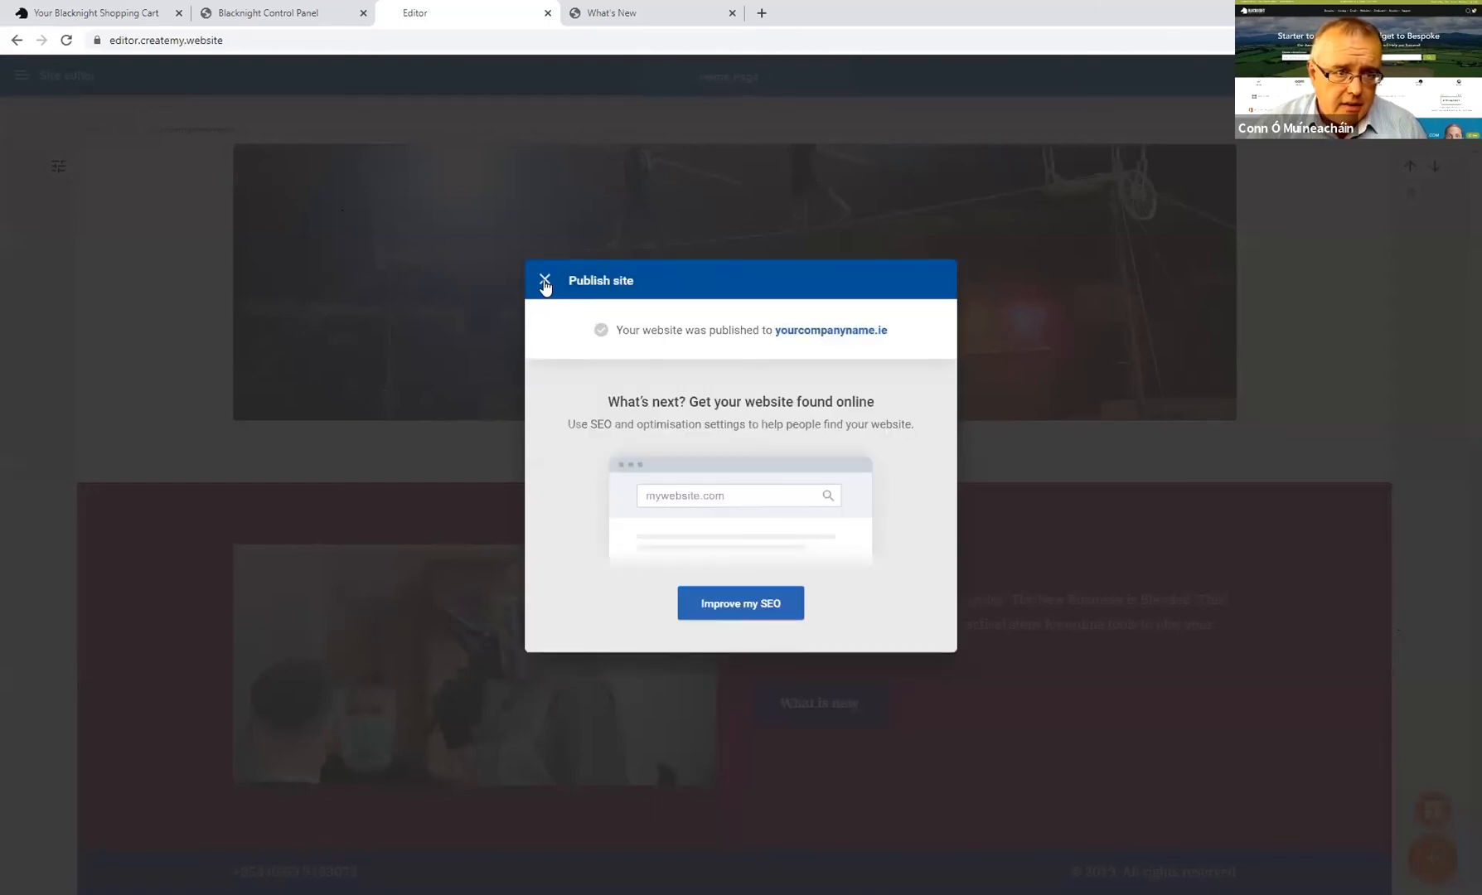
pyautogui.click(1357, 454)
pyautogui.scroll(6, 1456, 308)
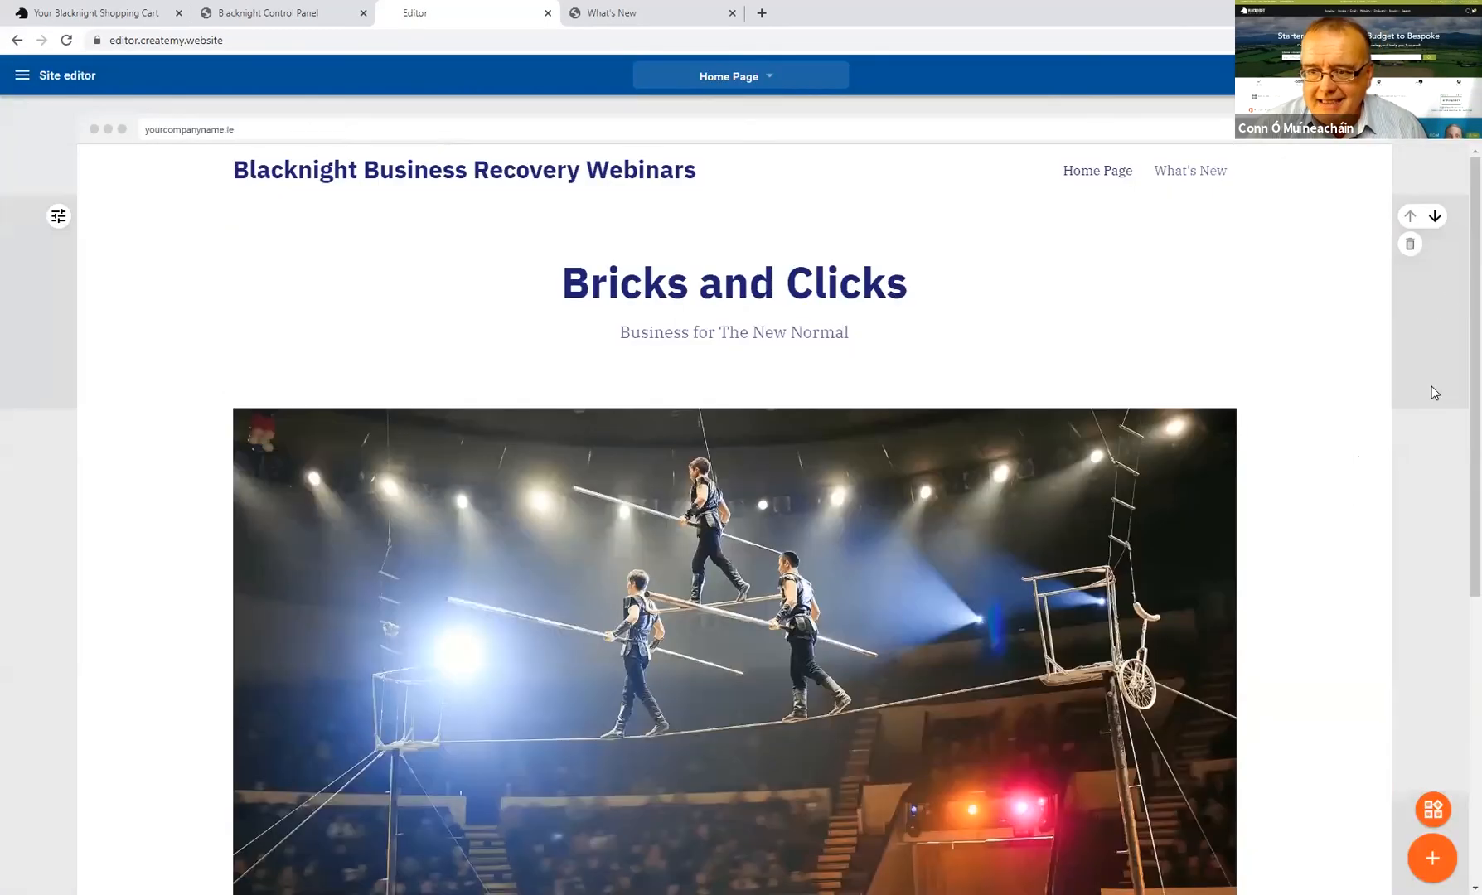
# Step: Add a new top-level page titled "Contact Us" to the site
pyautogui.click(748, 79)
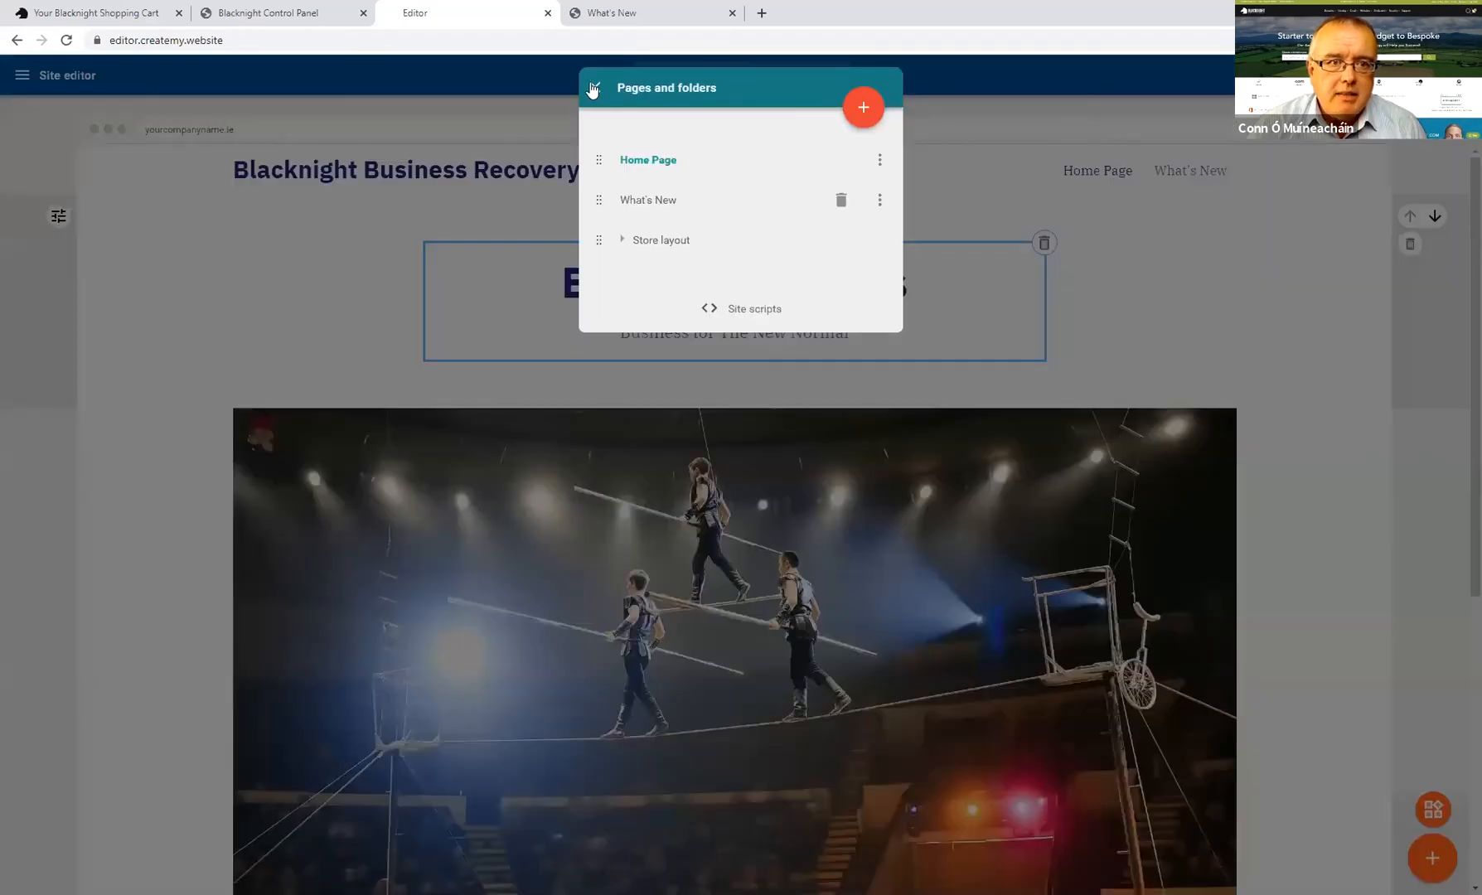
pyautogui.click(594, 86)
pyautogui.click(748, 79)
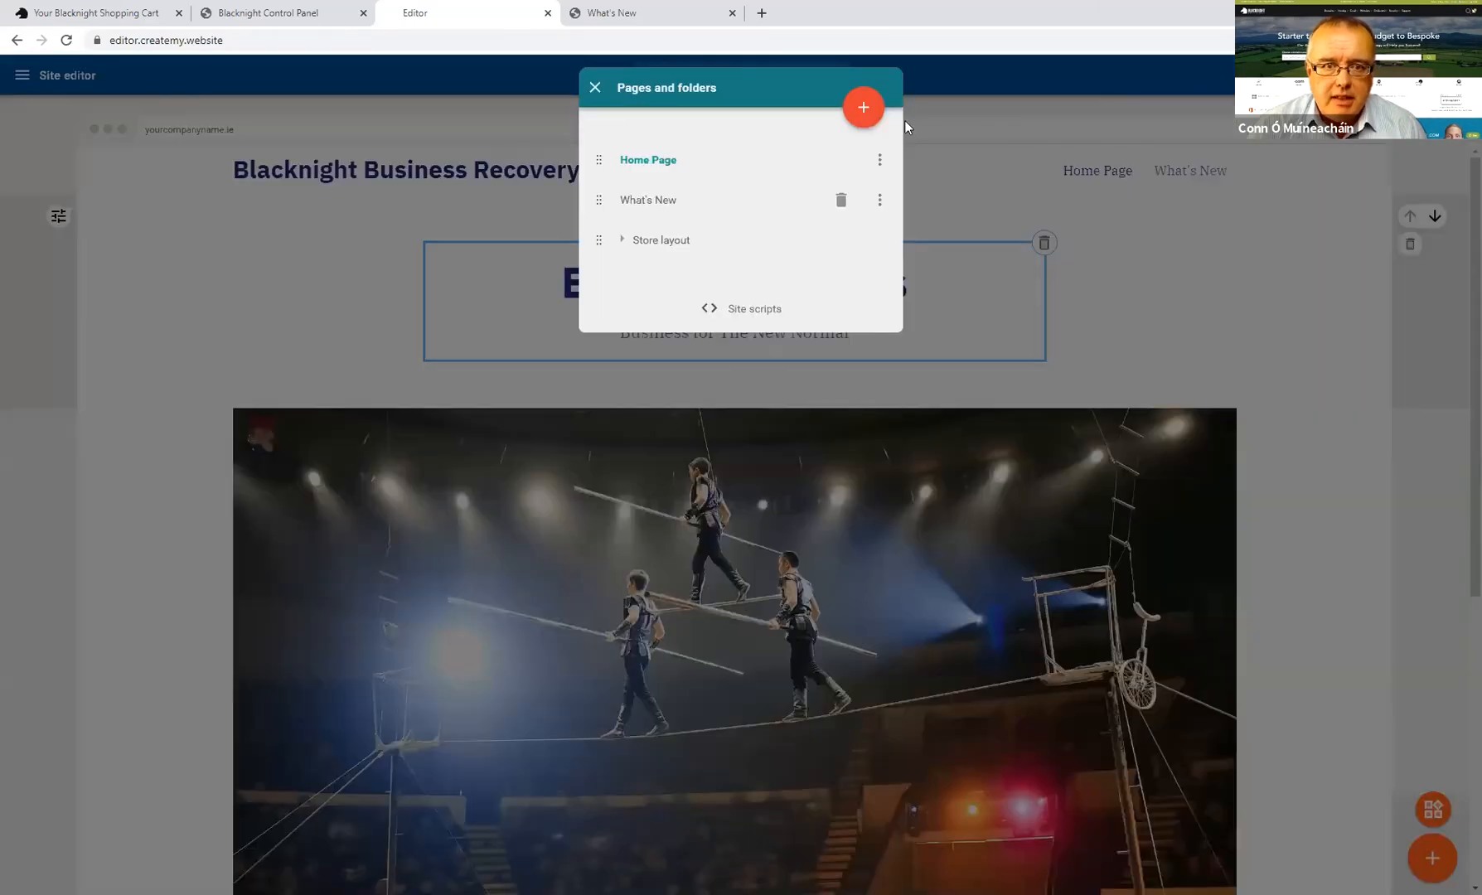
pyautogui.click(863, 106)
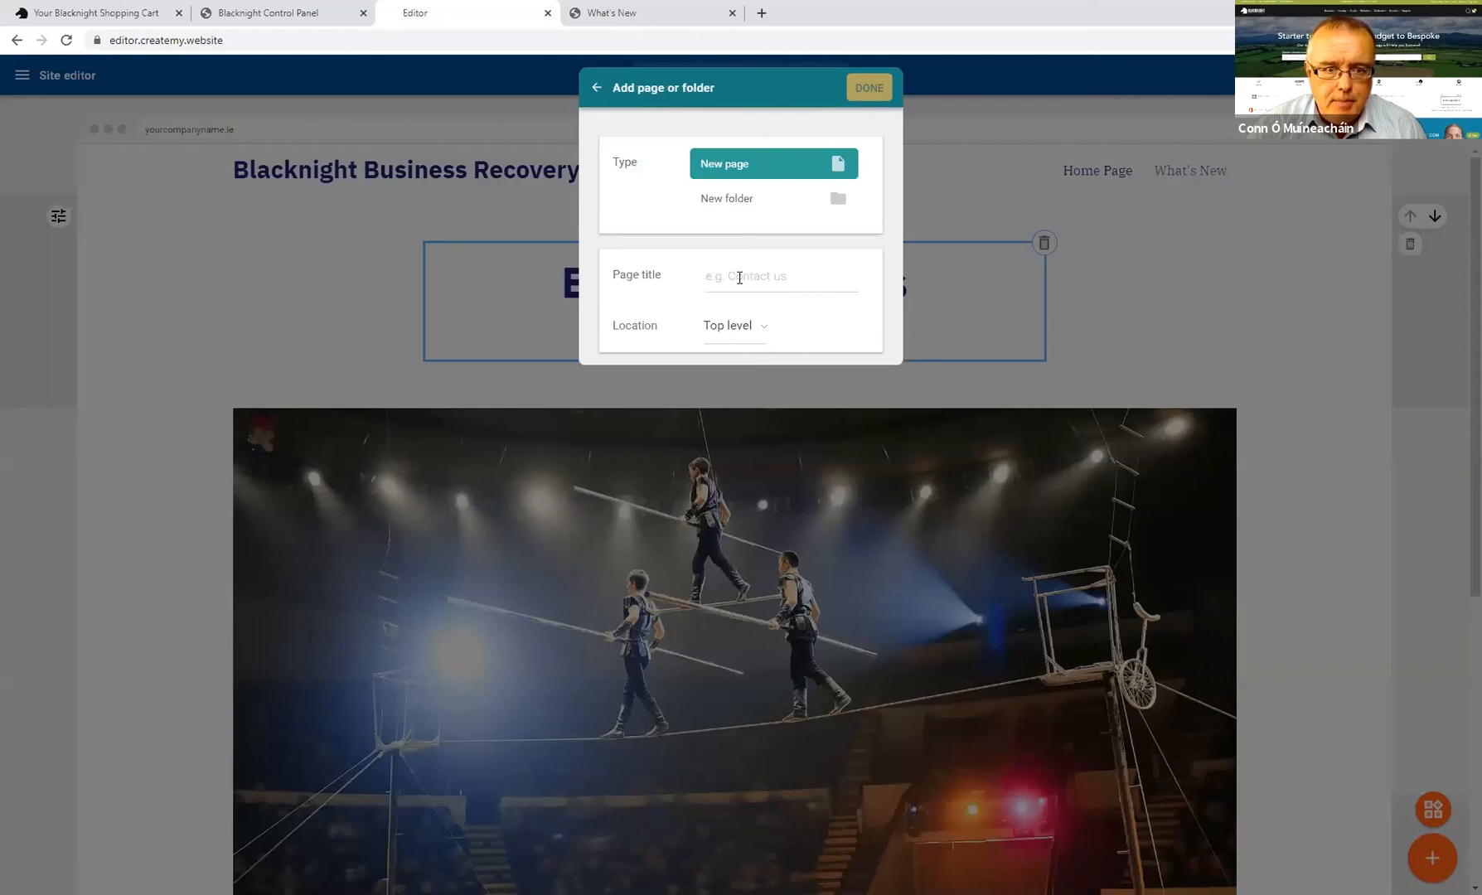
pyautogui.click(765, 274)
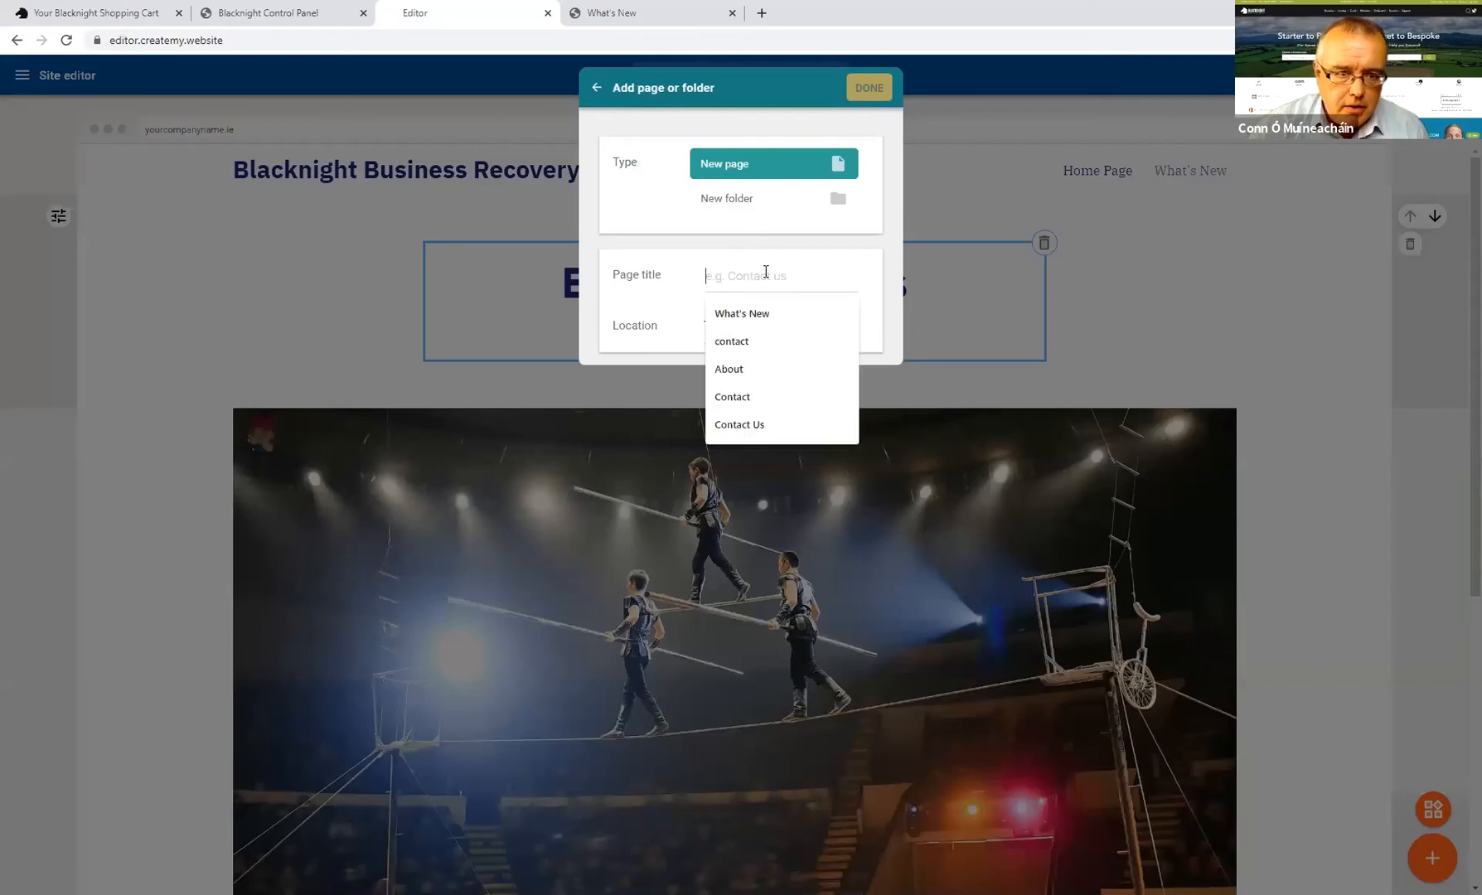
pyautogui.click(746, 424)
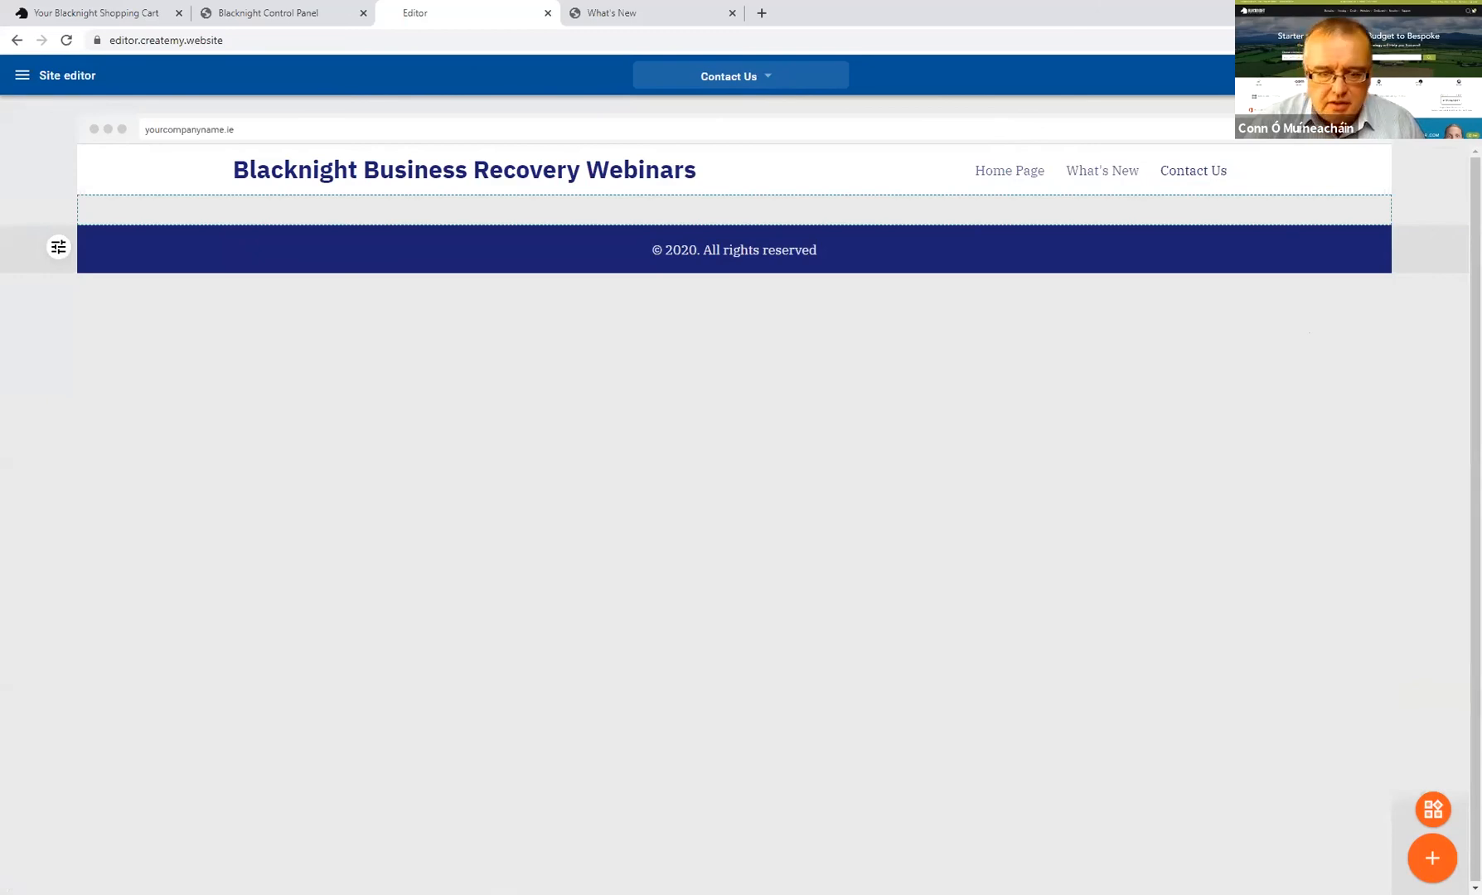
# Step: Add a contact section pairing an email form with the Contact us details to the new page, and check the form's settings
pyautogui.click(1431, 862)
pyautogui.click(699, 213)
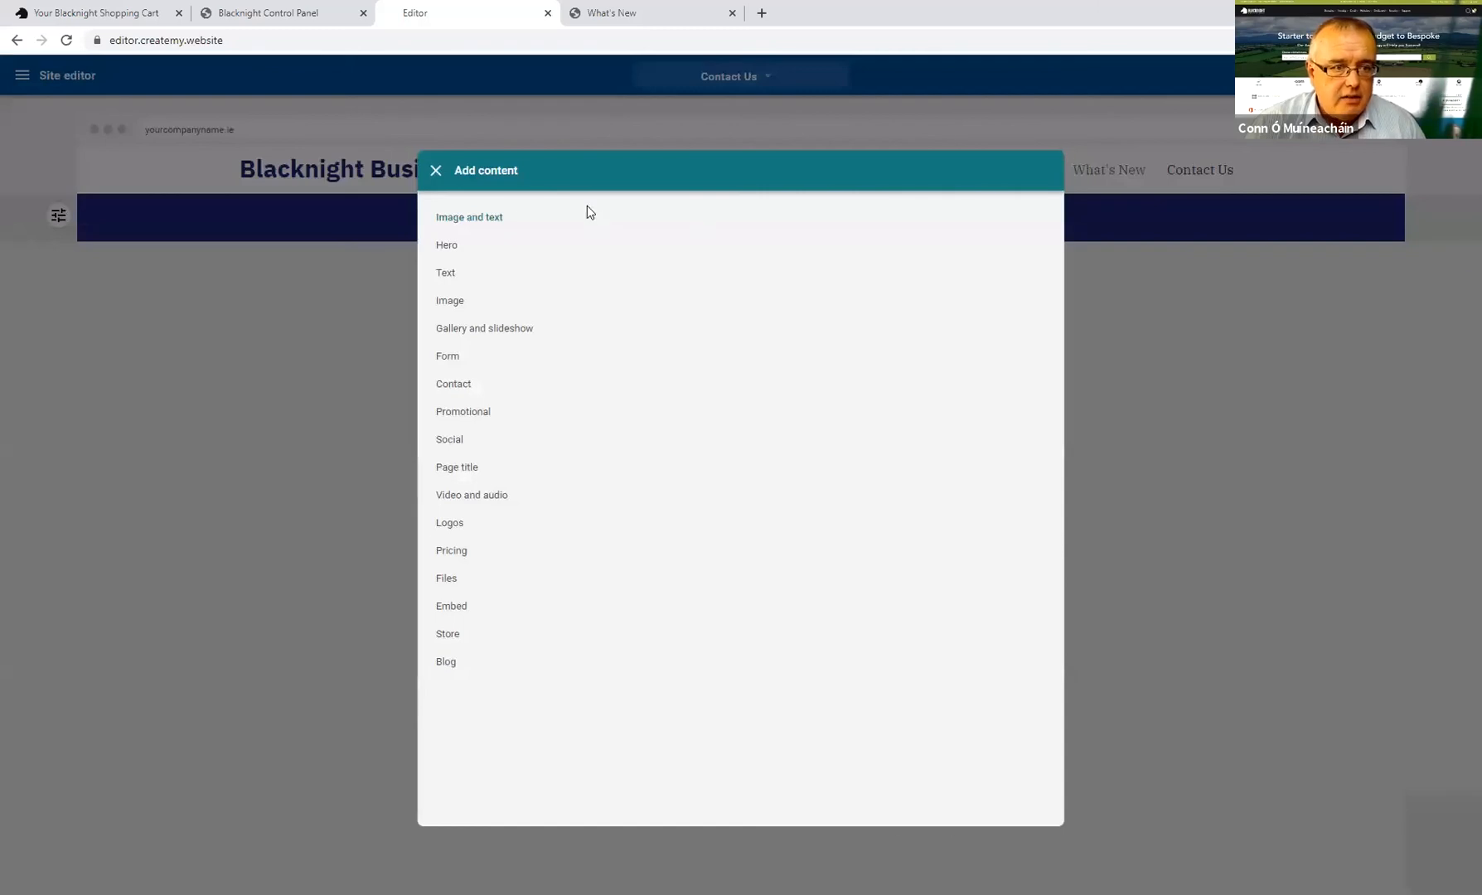
pyautogui.click(448, 384)
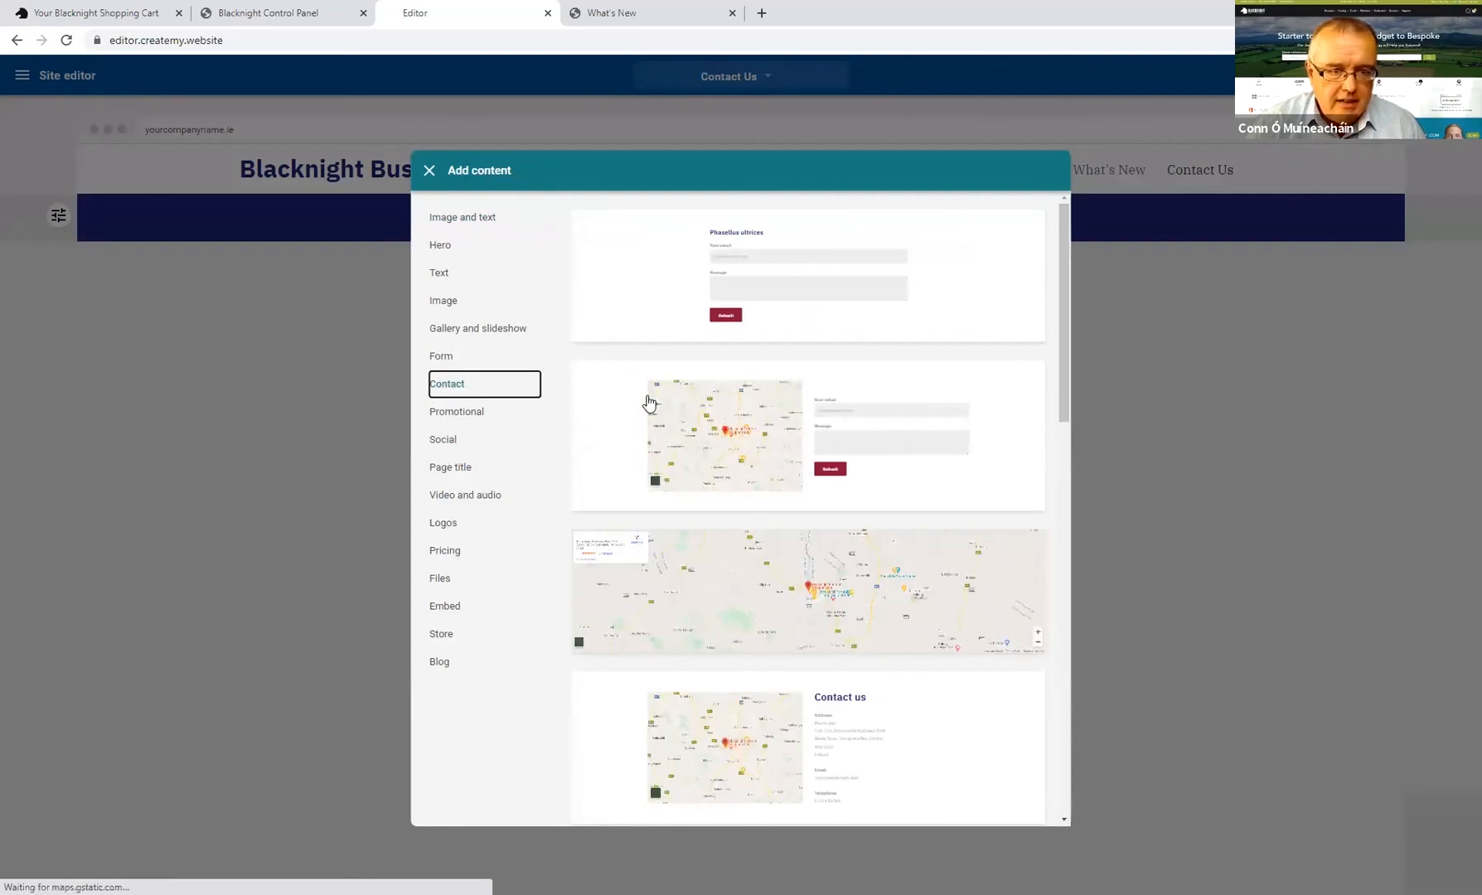
pyautogui.scroll(-5, 896, 423)
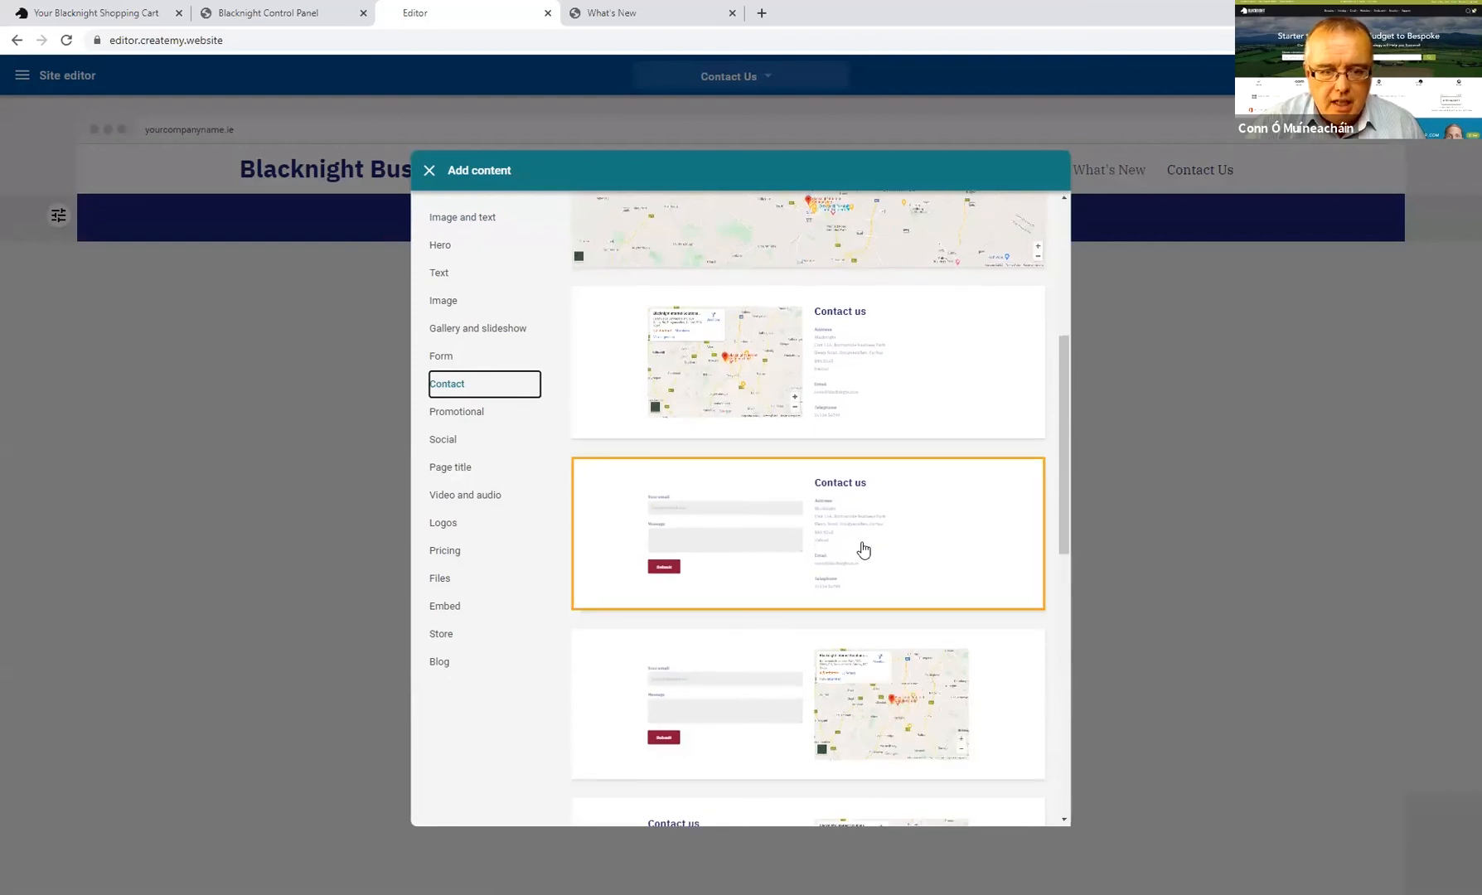
pyautogui.click(863, 548)
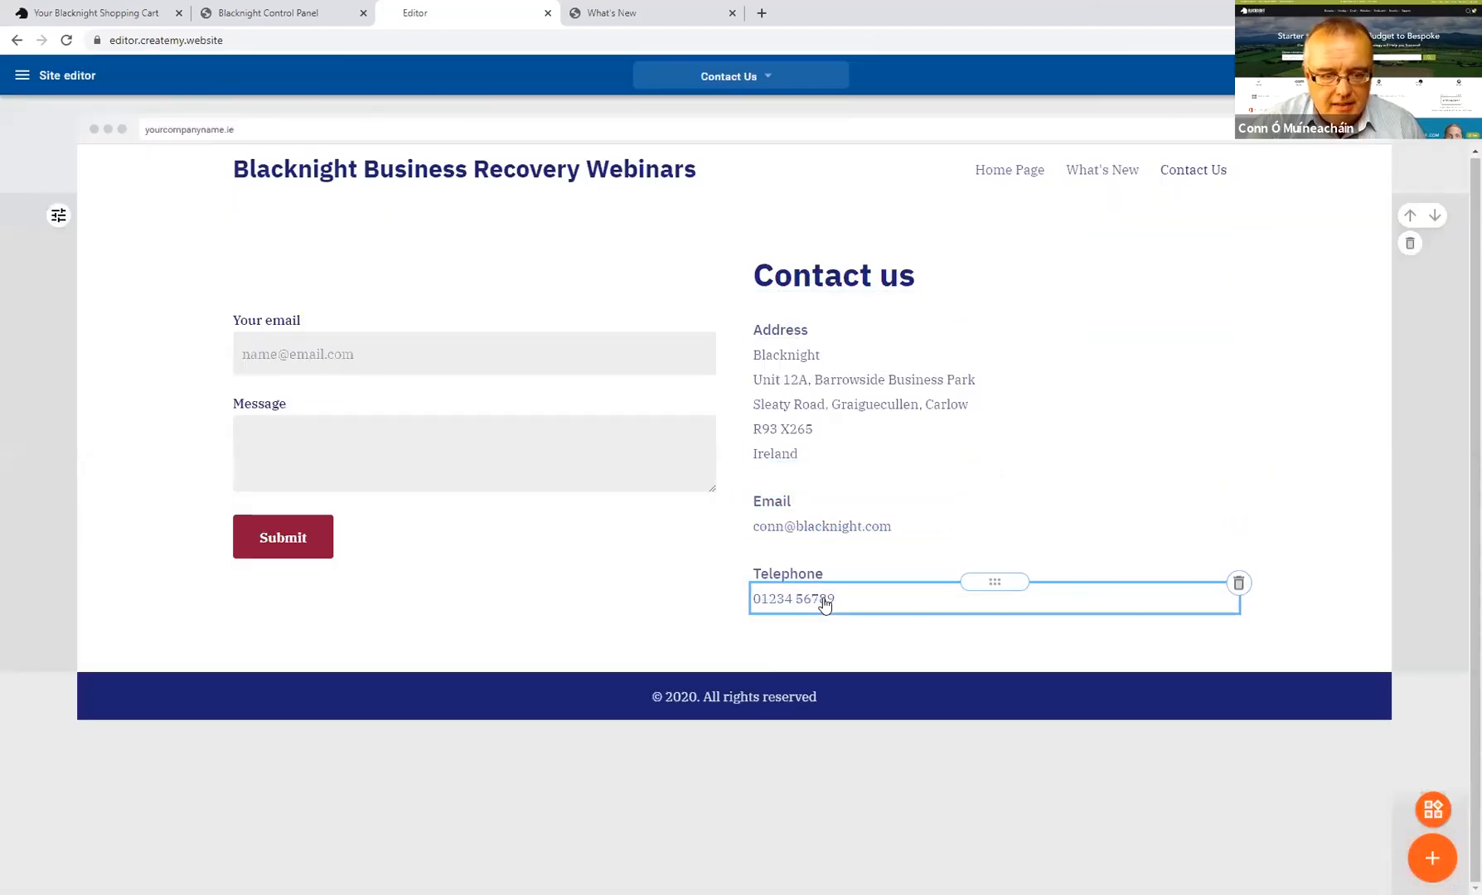
pyautogui.click(699, 525)
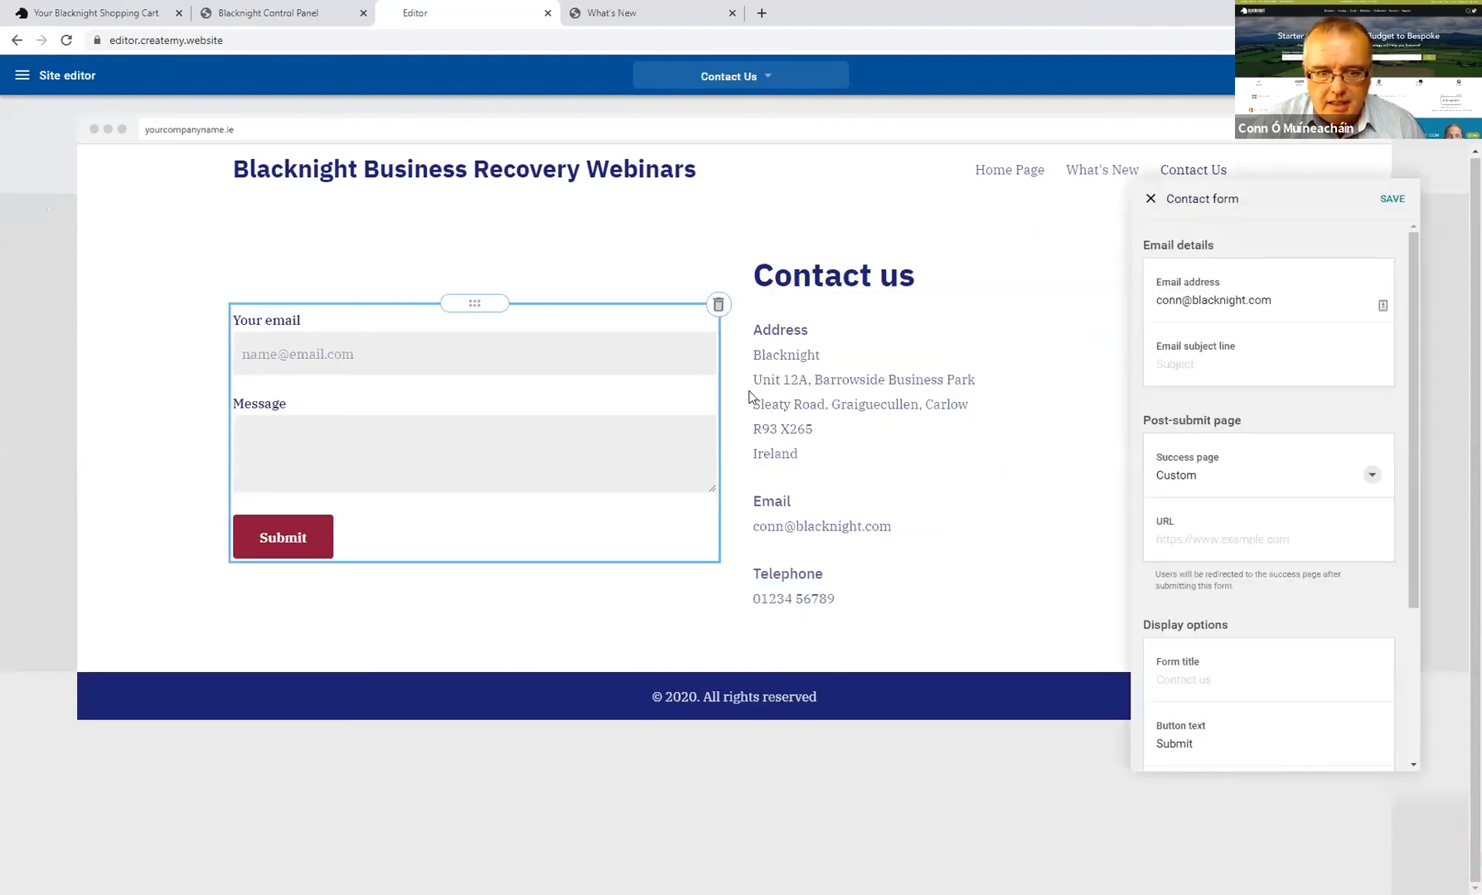
pyautogui.click(911, 401)
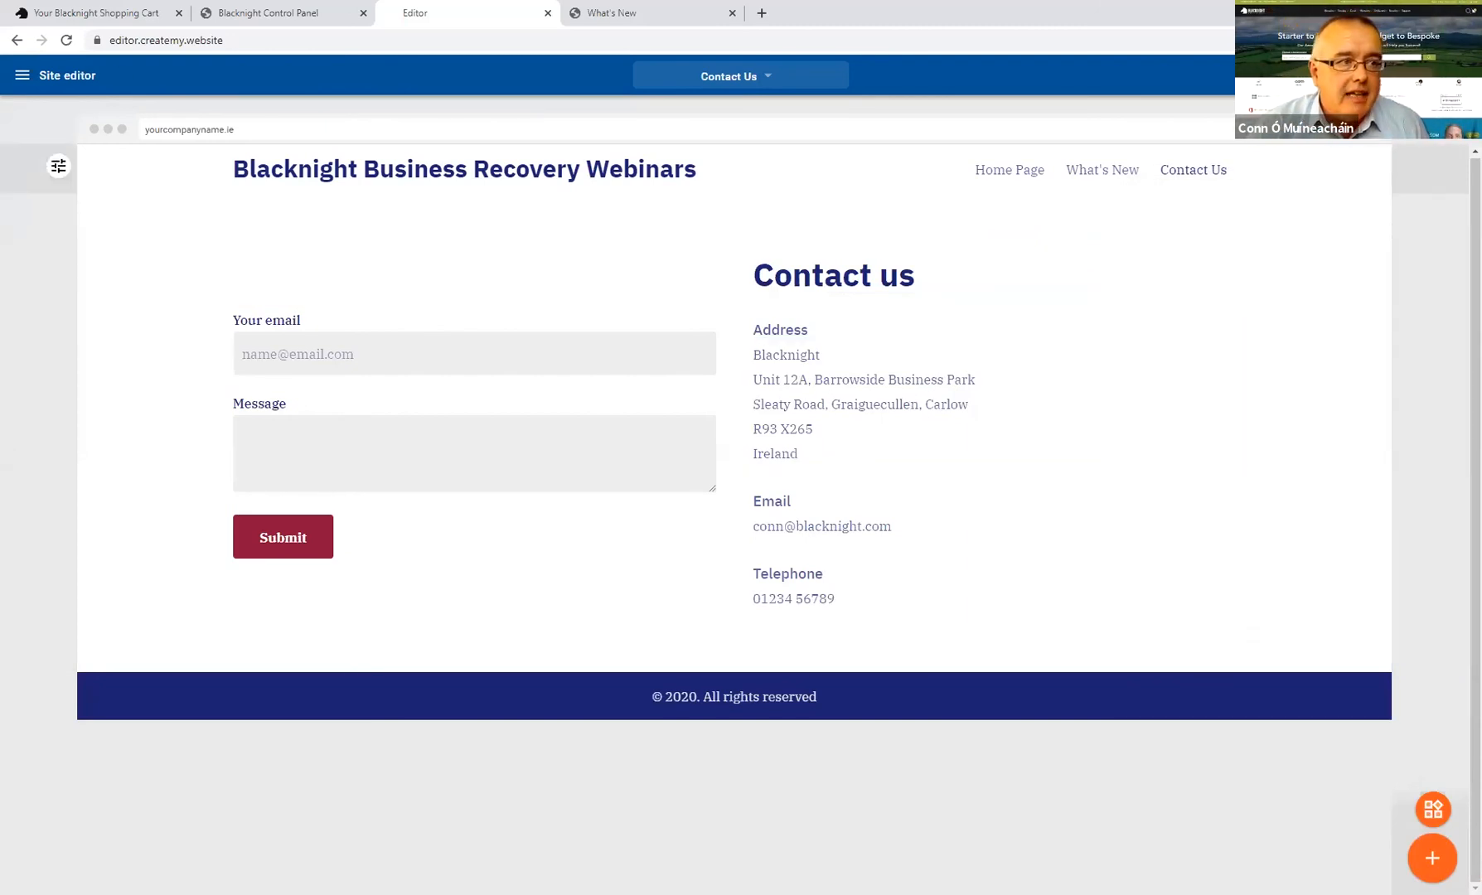
# Step: Open the business profile in the site settings and extend the company description to "Demo site about the webinars"
pyautogui.click(23, 76)
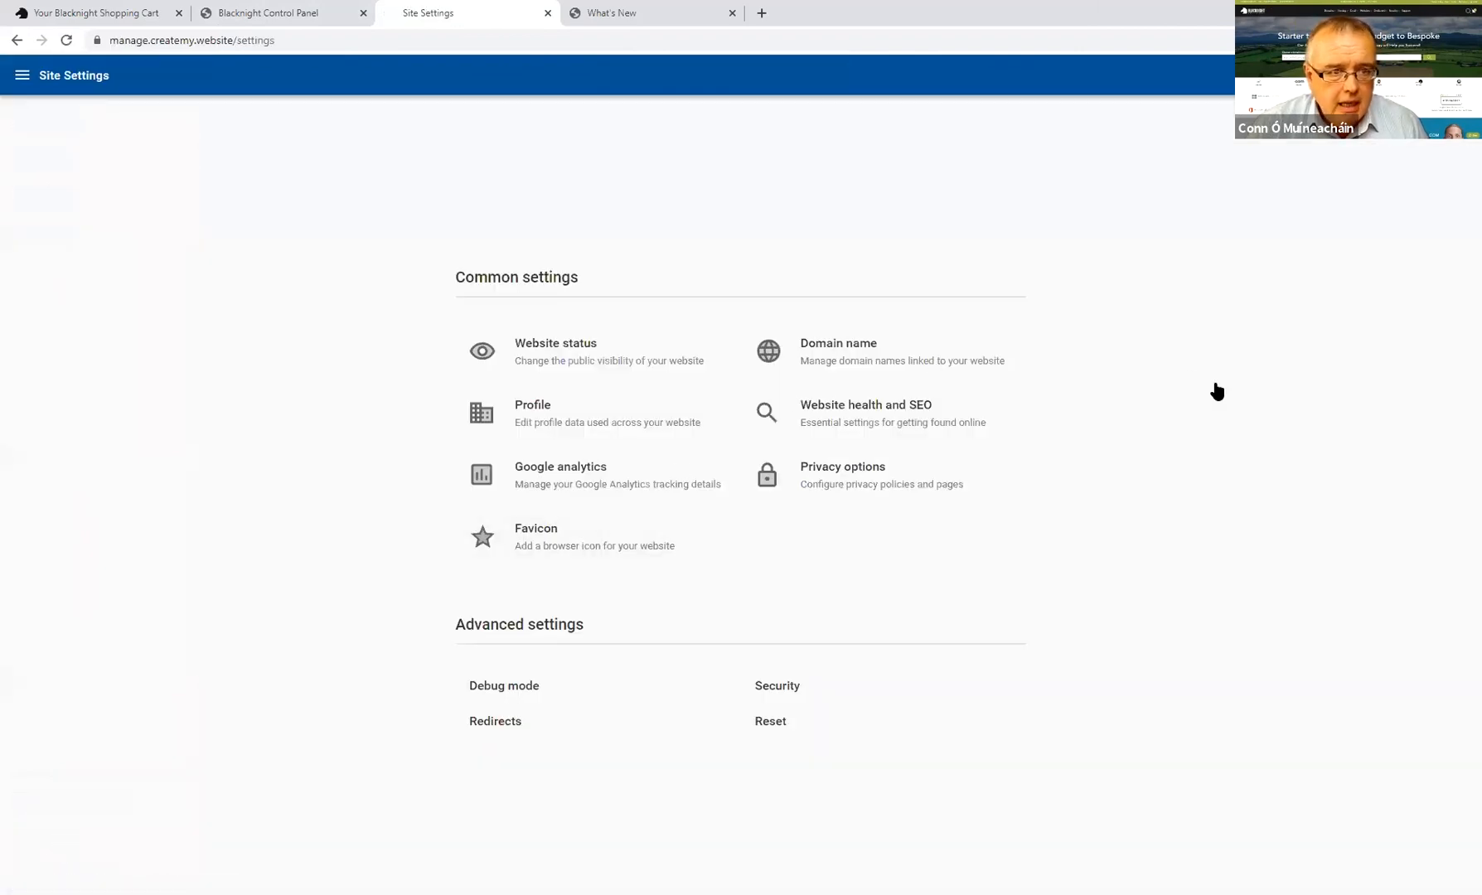
pyautogui.click(537, 417)
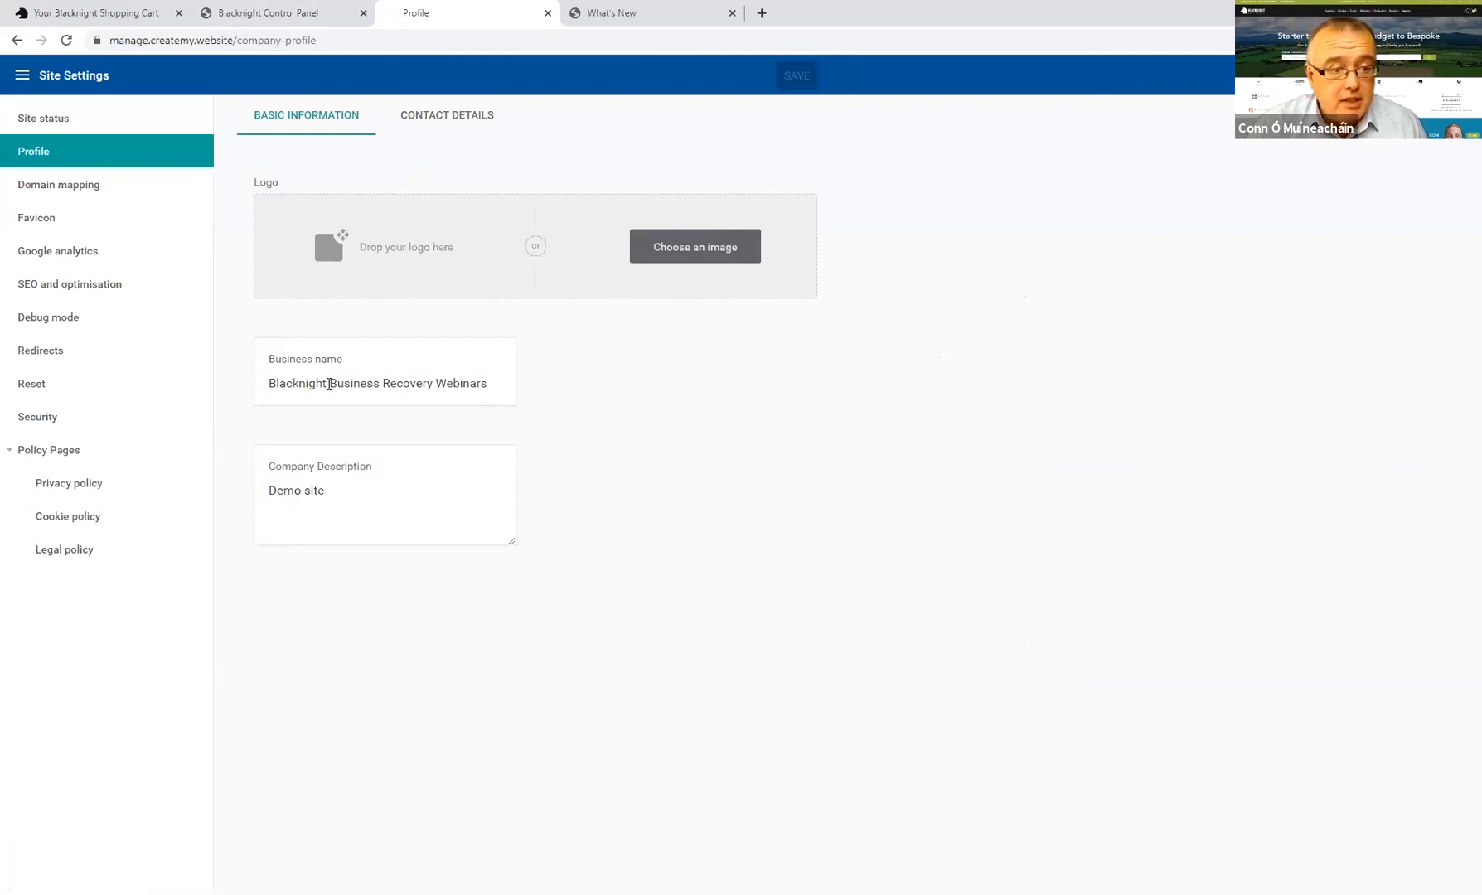
pyautogui.click(354, 495)
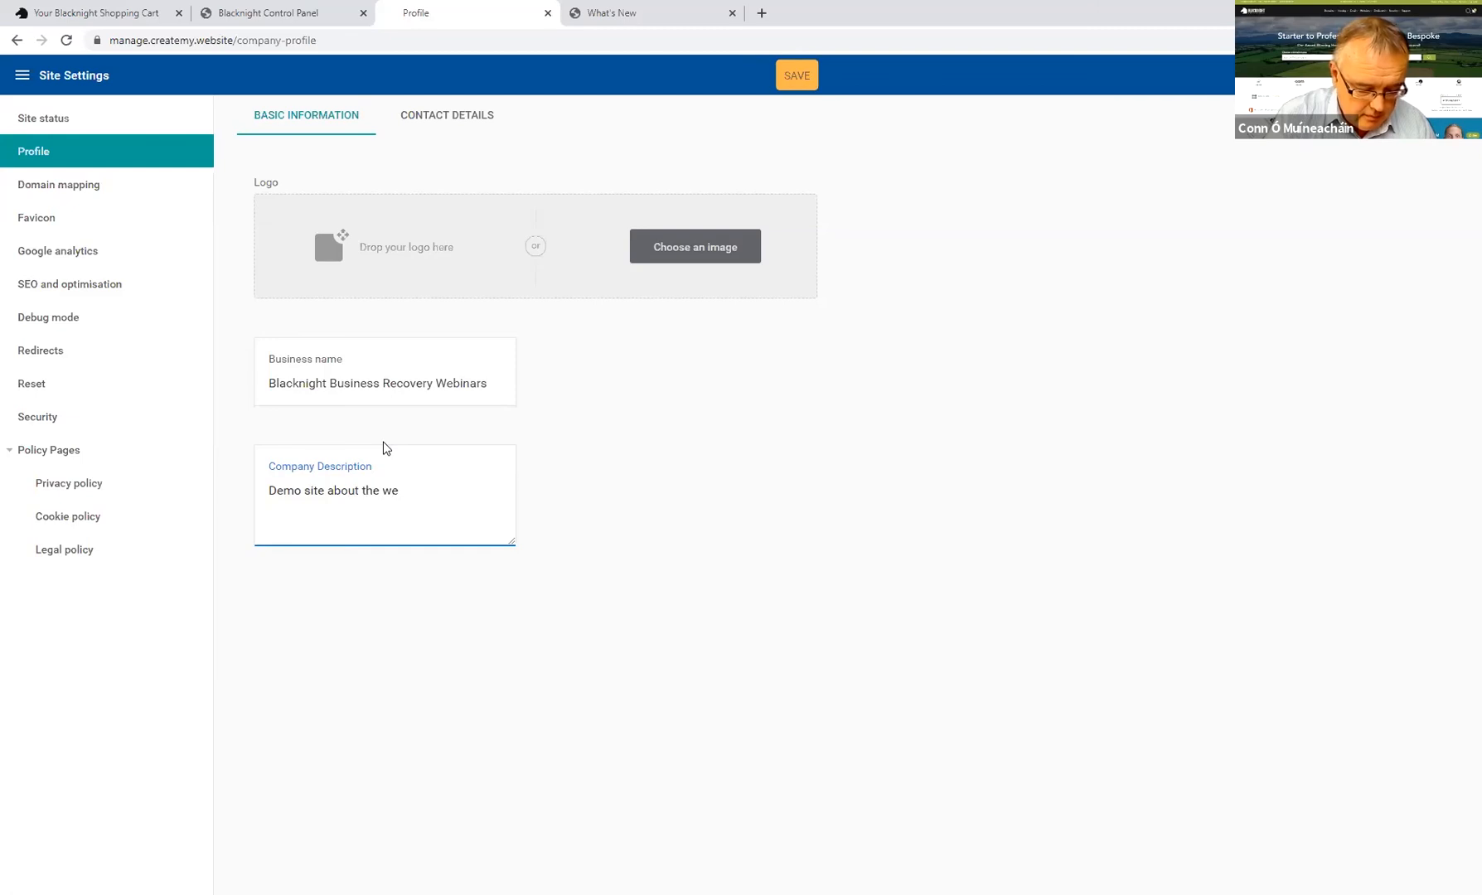
pyautogui.click(911, 581)
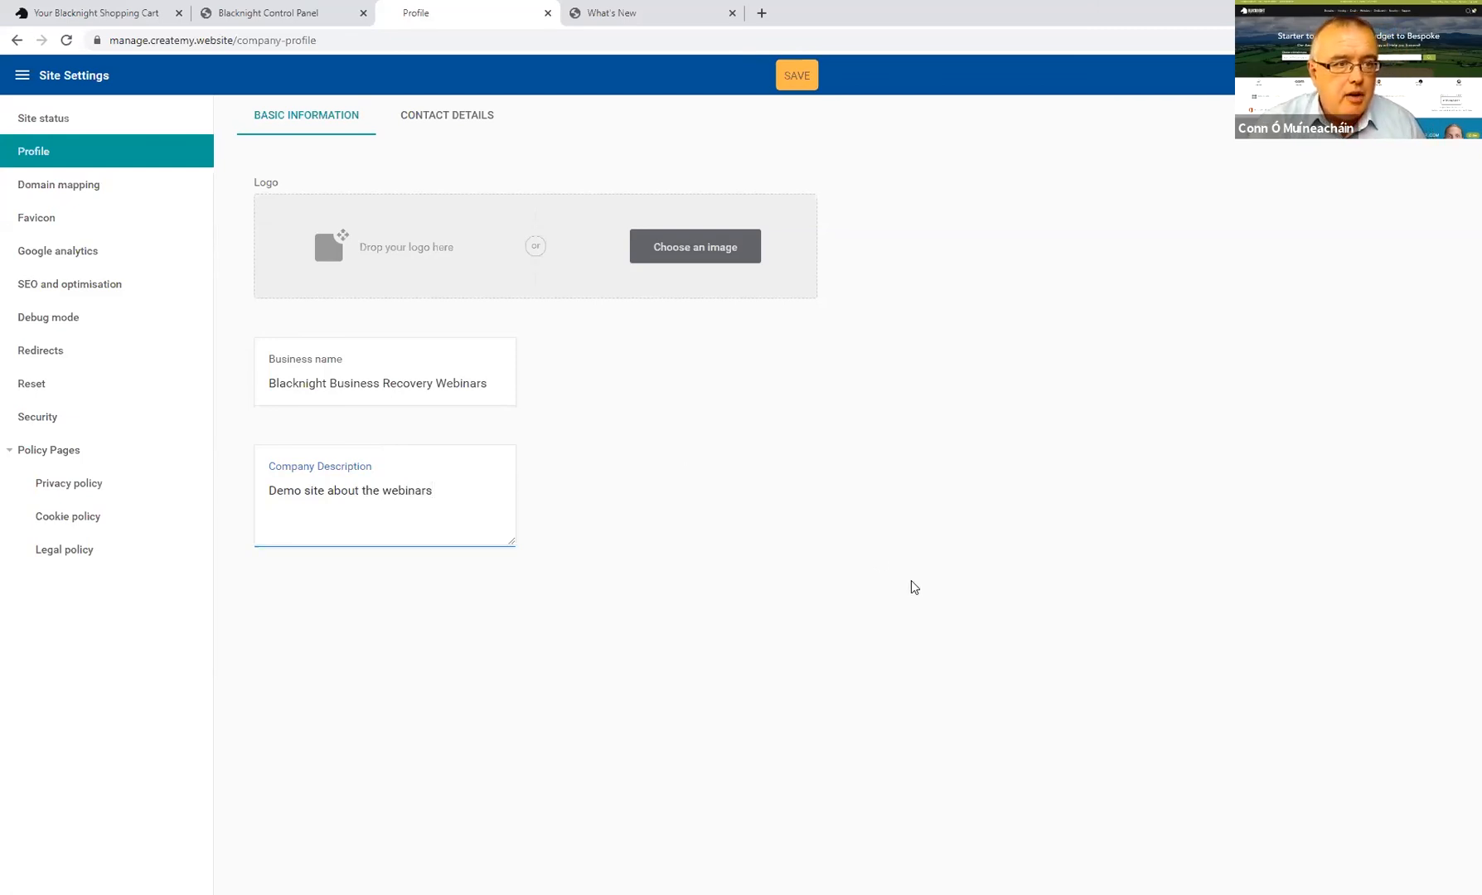
# Step: Review the profile's contact details and social media links, and check the site status settings
pyautogui.click(466, 124)
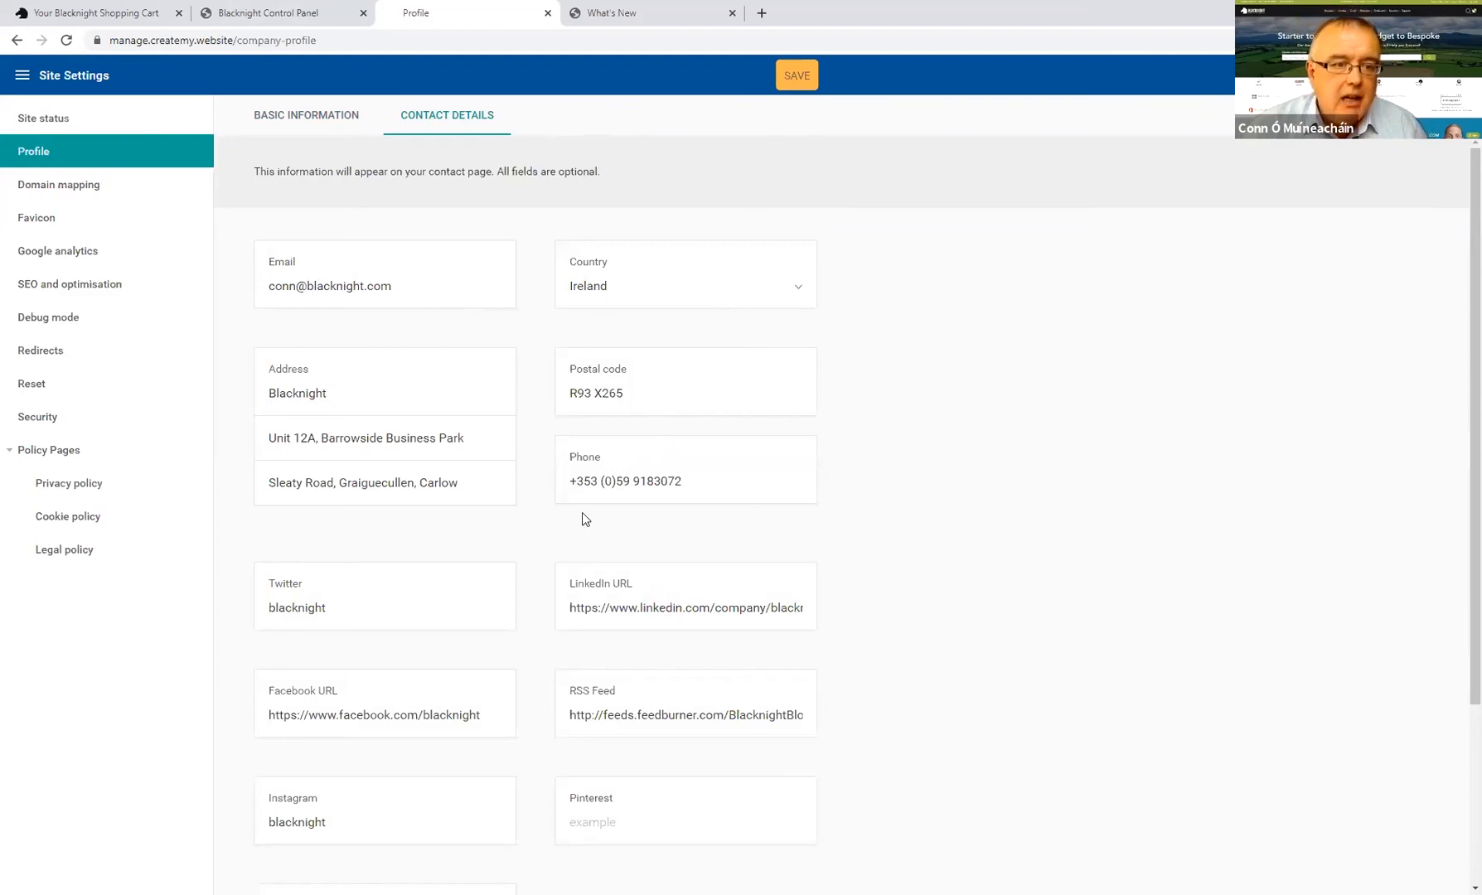
pyautogui.scroll(-3, 385, 504)
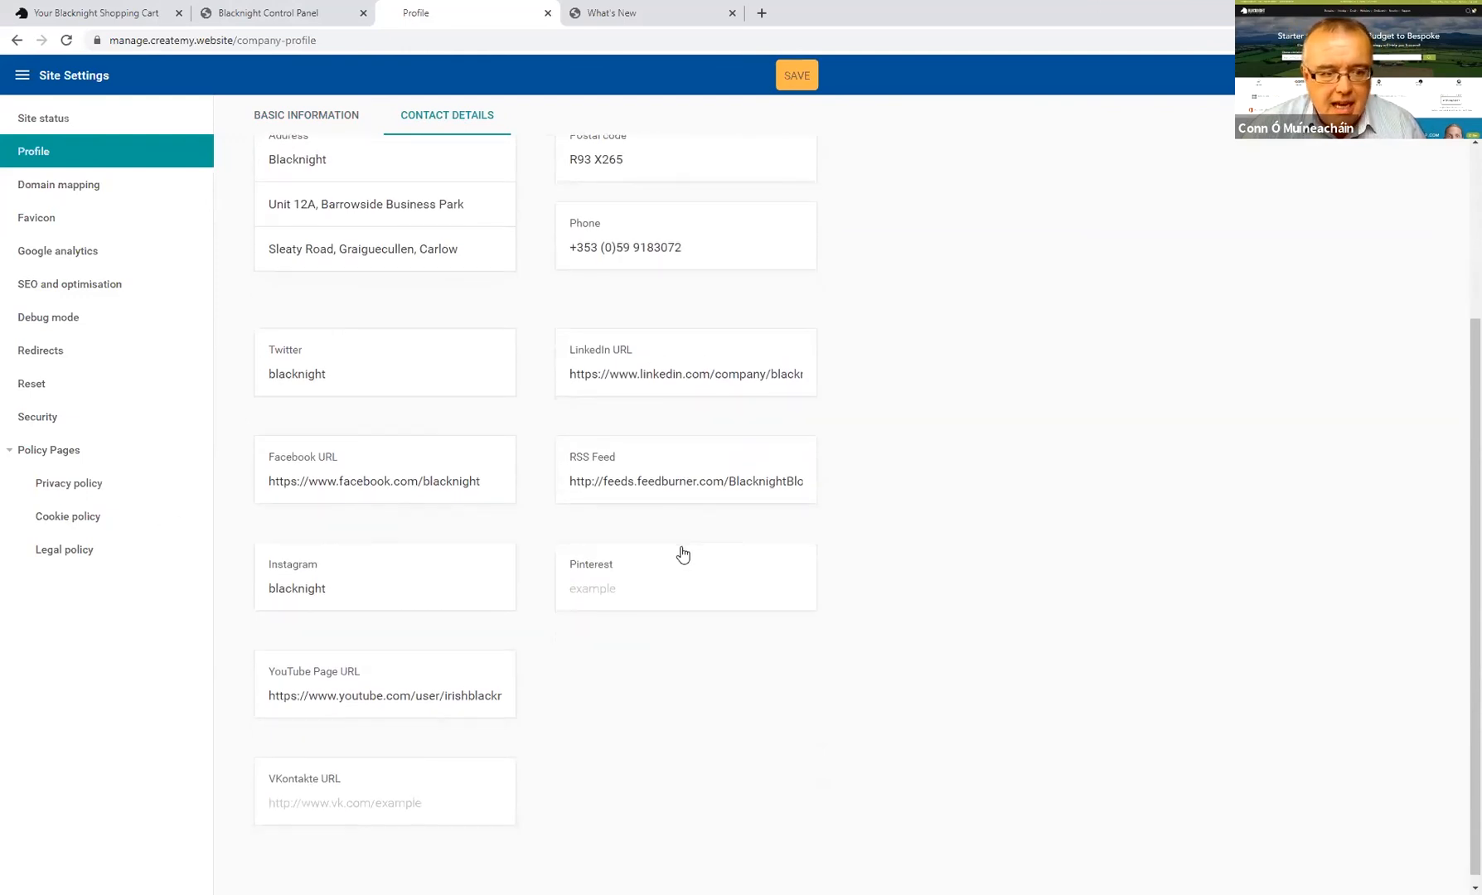
pyautogui.scroll(-1, 662, 585)
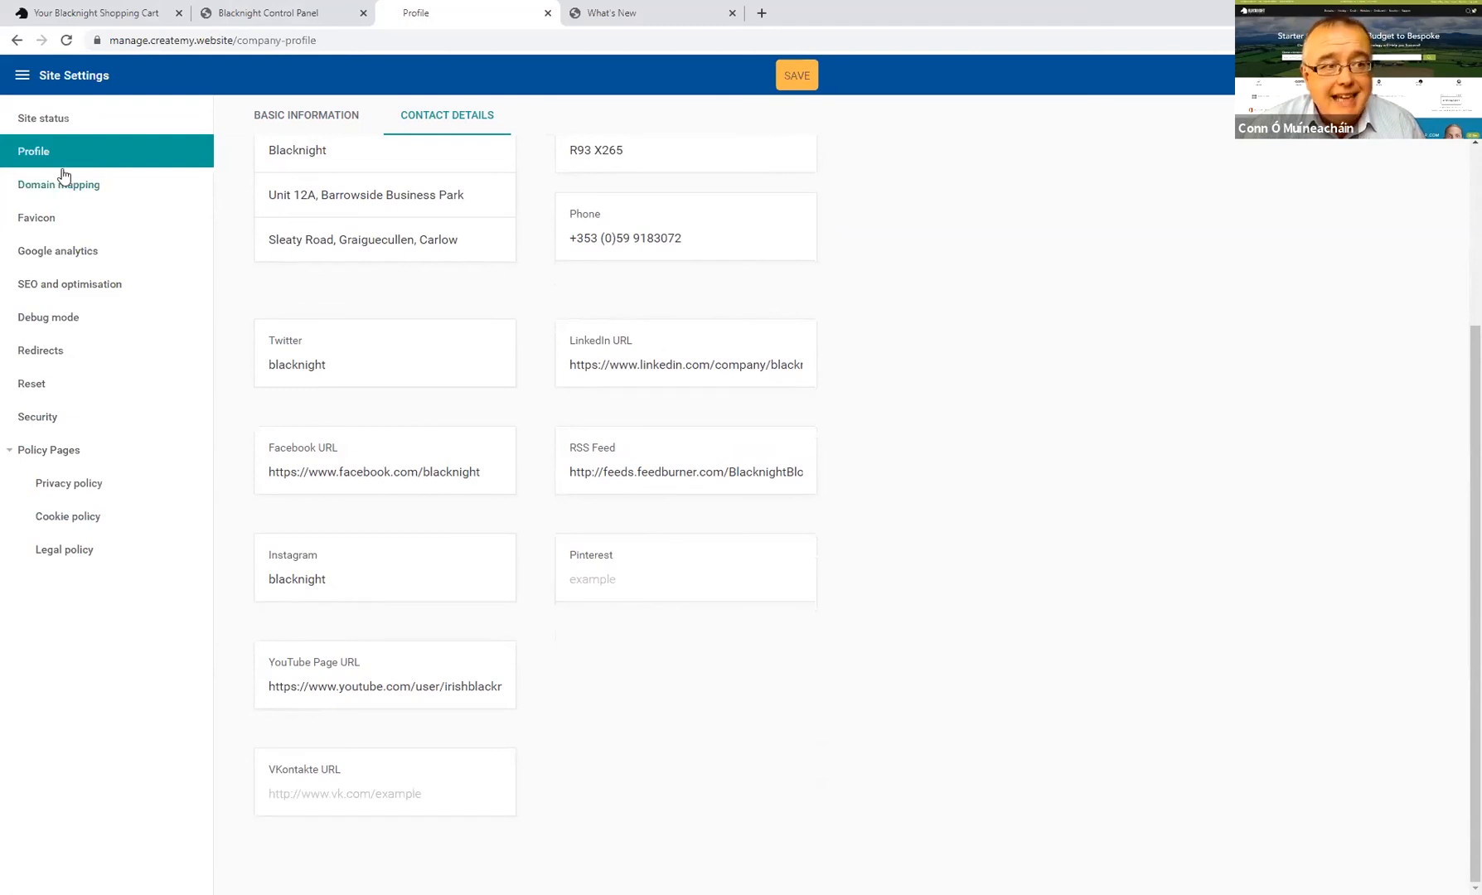
pyautogui.click(46, 122)
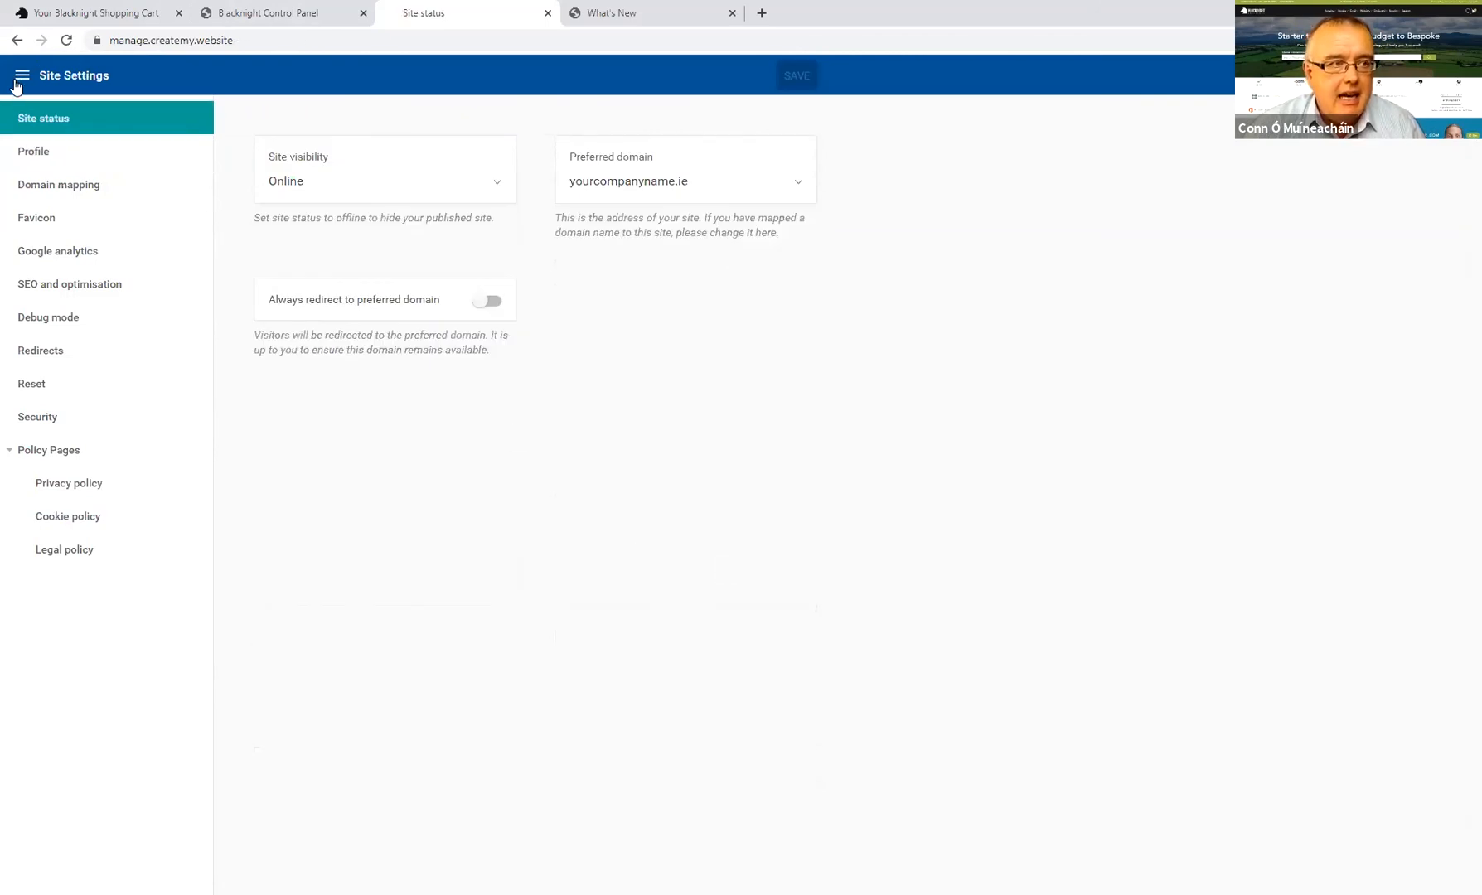
# Step: Return to the site editor, look over the Home Page, and open the Contact Us page for editing
pyautogui.click(22, 77)
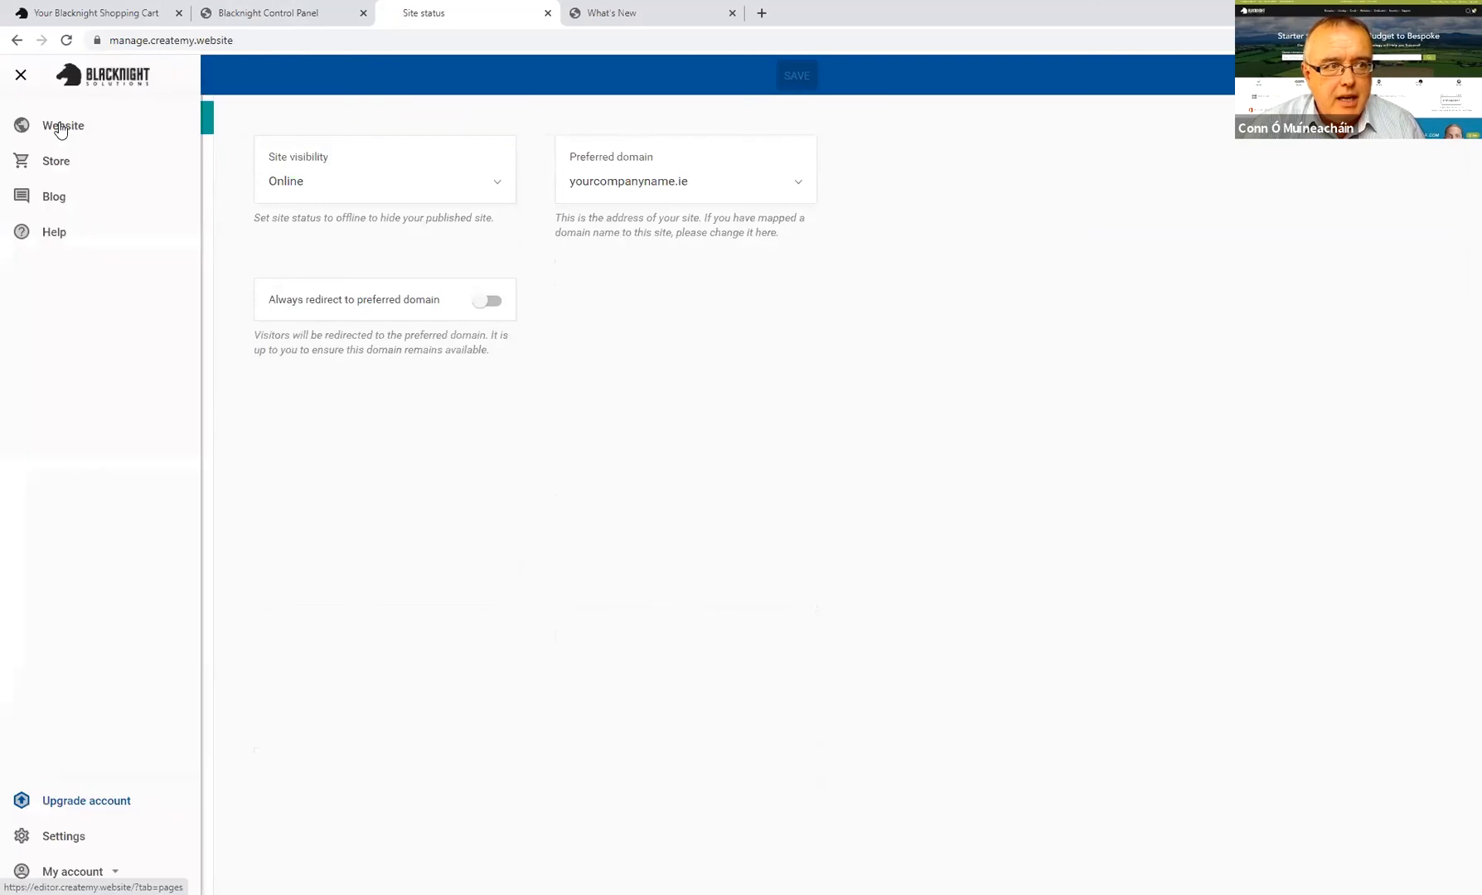
pyautogui.click(53, 130)
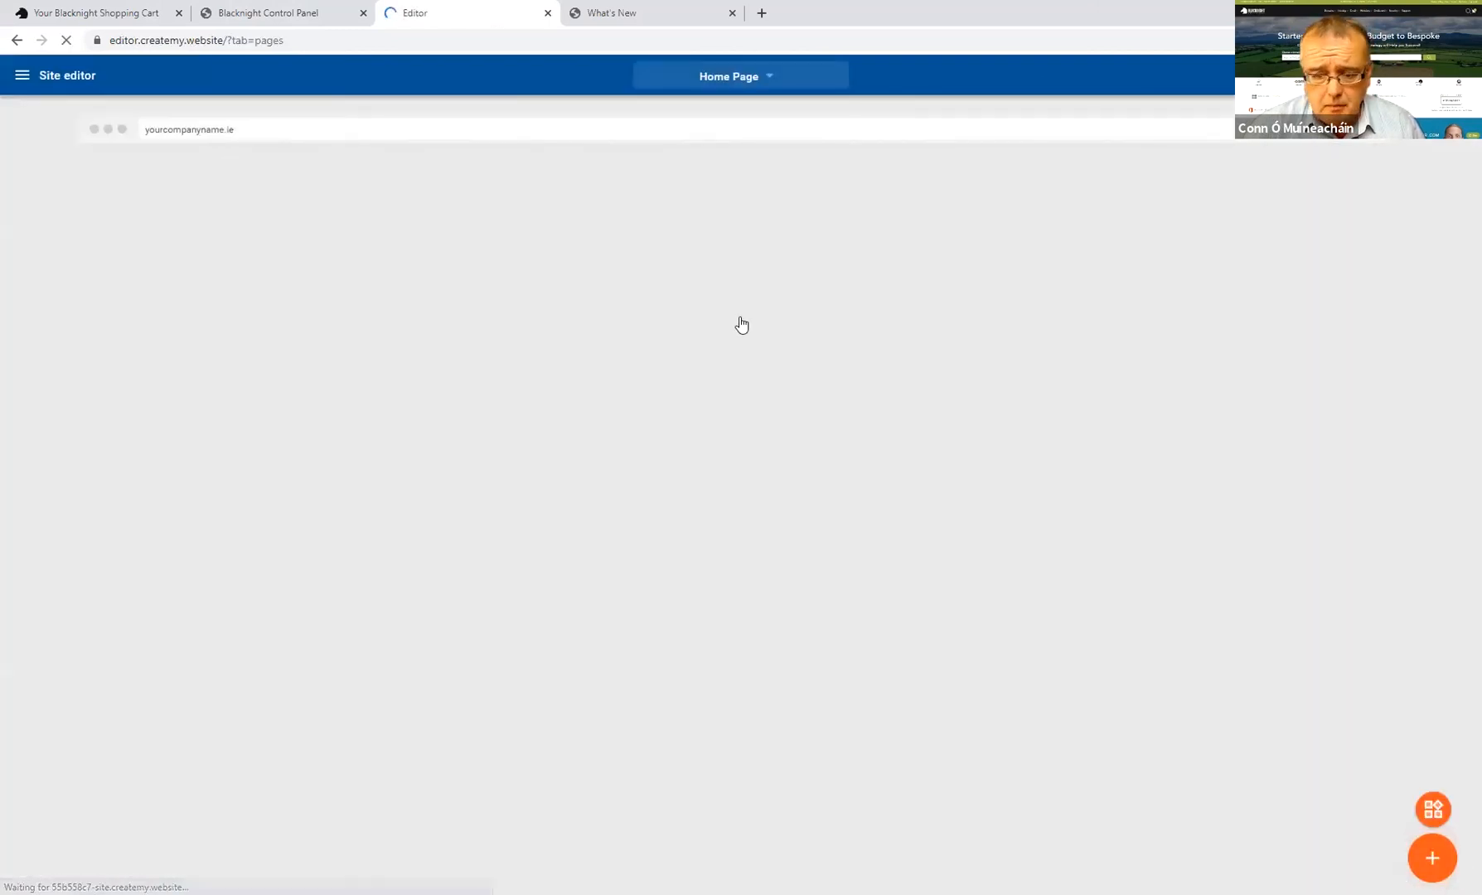
pyautogui.scroll(-1, 1258, 514)
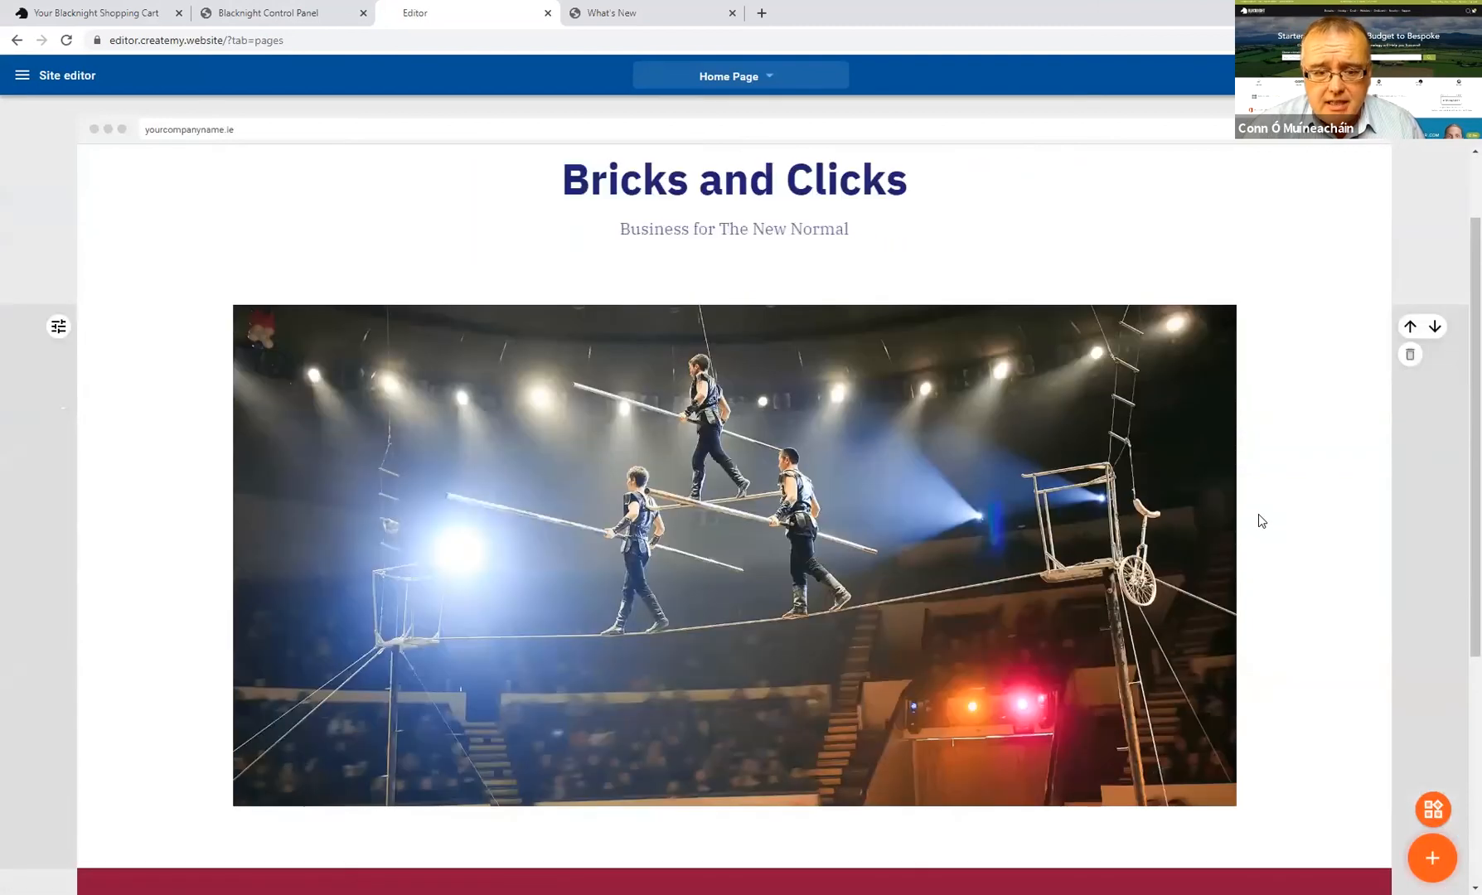
pyautogui.scroll(-3, 1280, 407)
pyautogui.scroll(4, 1193, 174)
pyautogui.click(1193, 172)
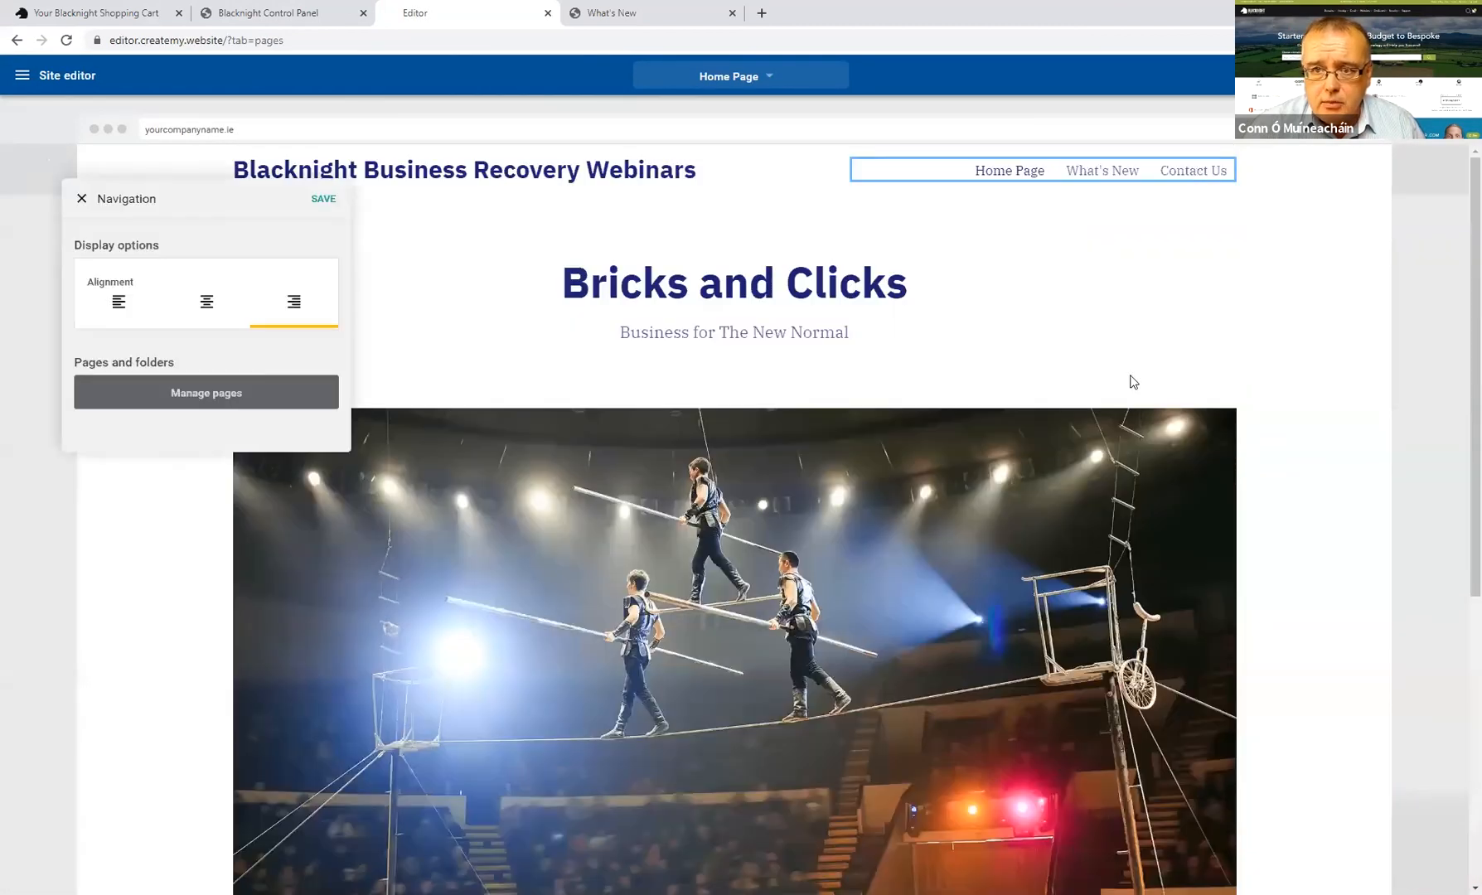
pyautogui.click(1344, 366)
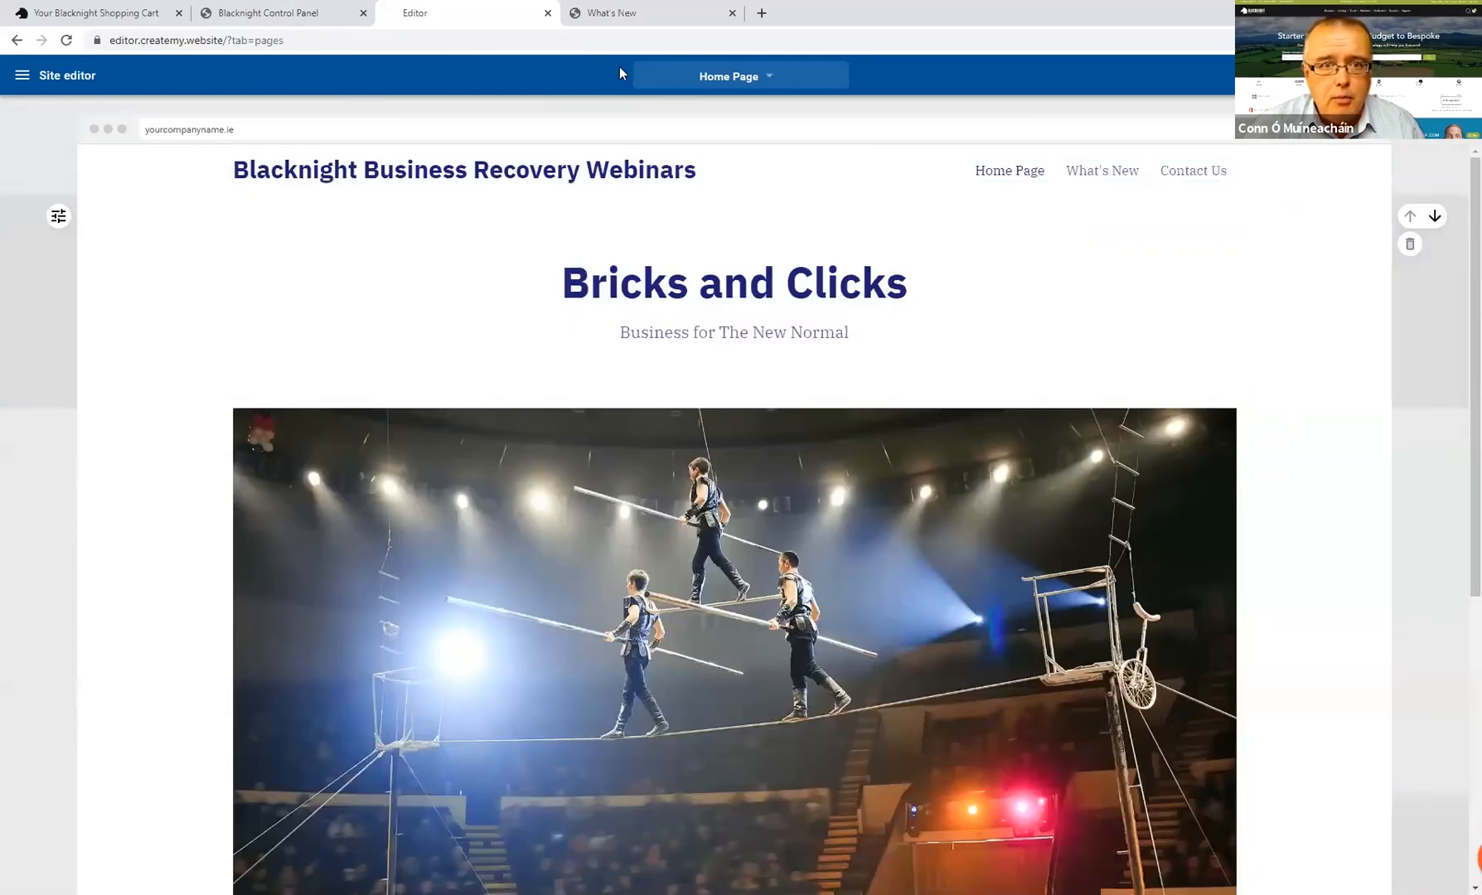
pyautogui.click(736, 83)
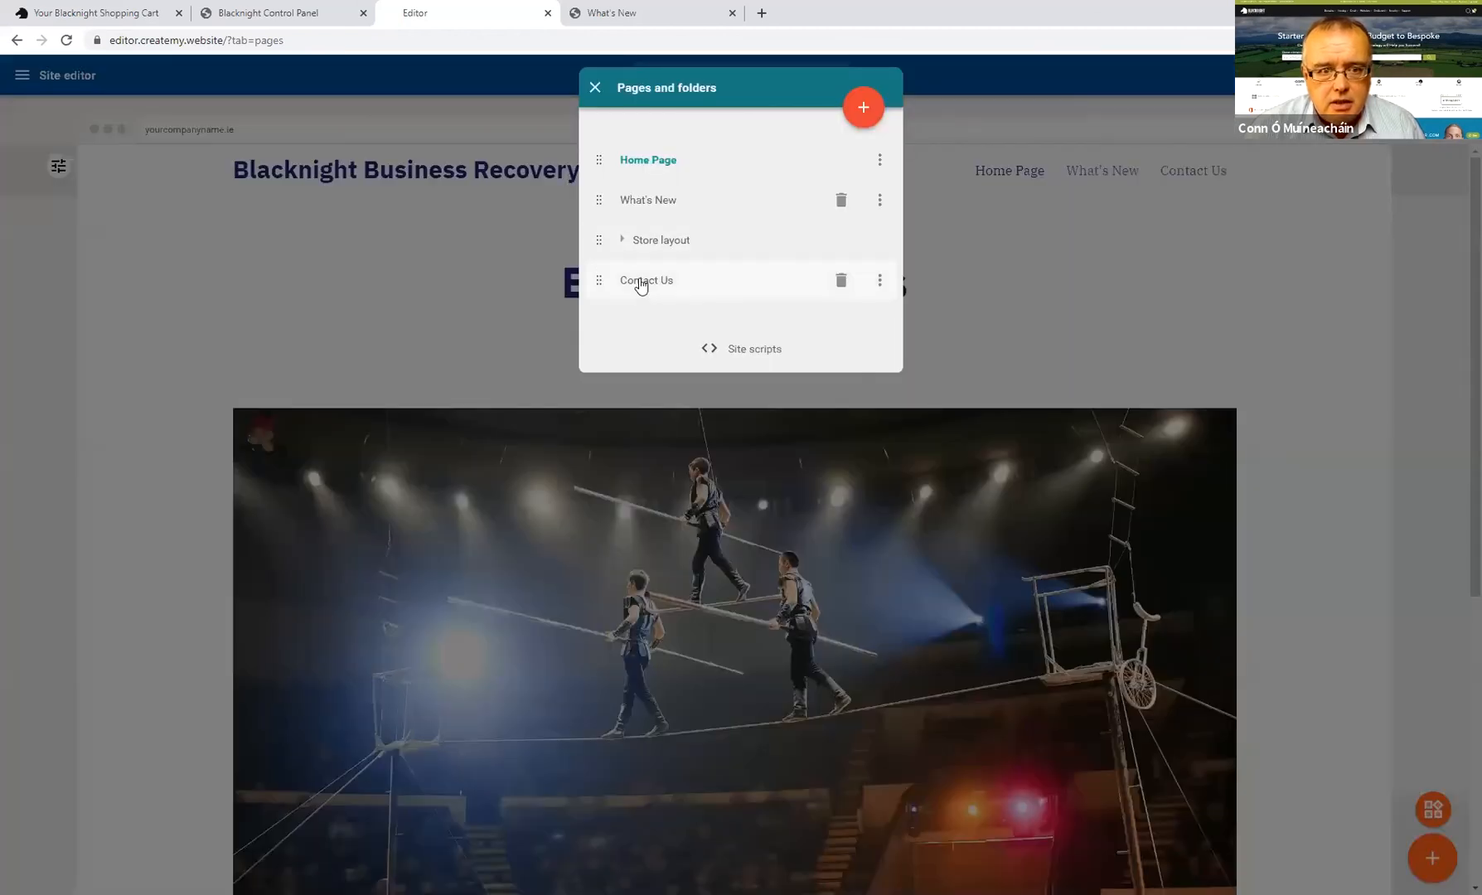
pyautogui.click(641, 283)
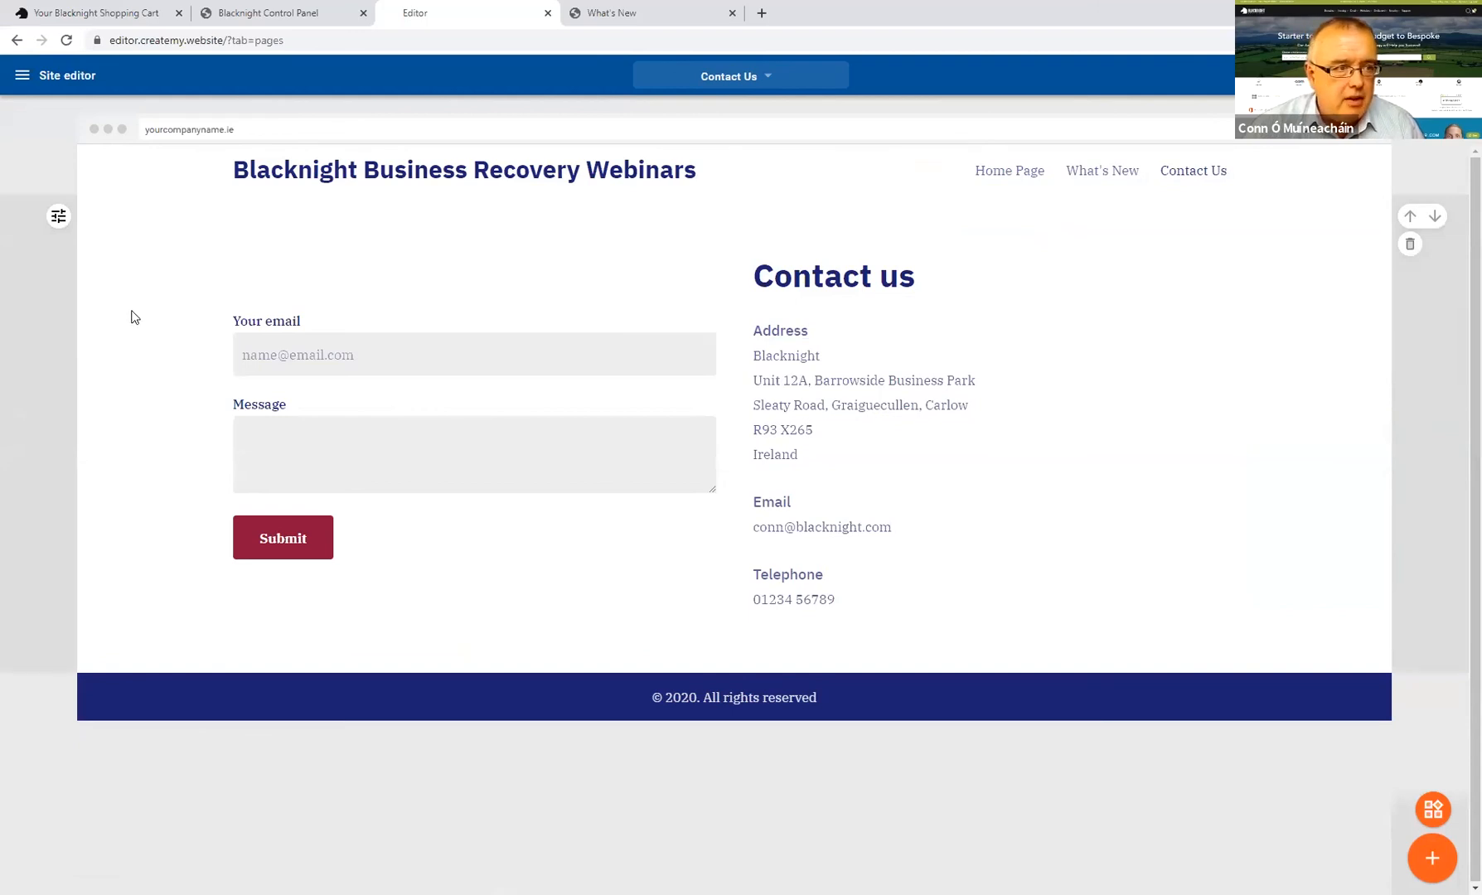
# Step: Change the contact section's layout so the Contact us details sit to the left of the form
pyautogui.click(58, 216)
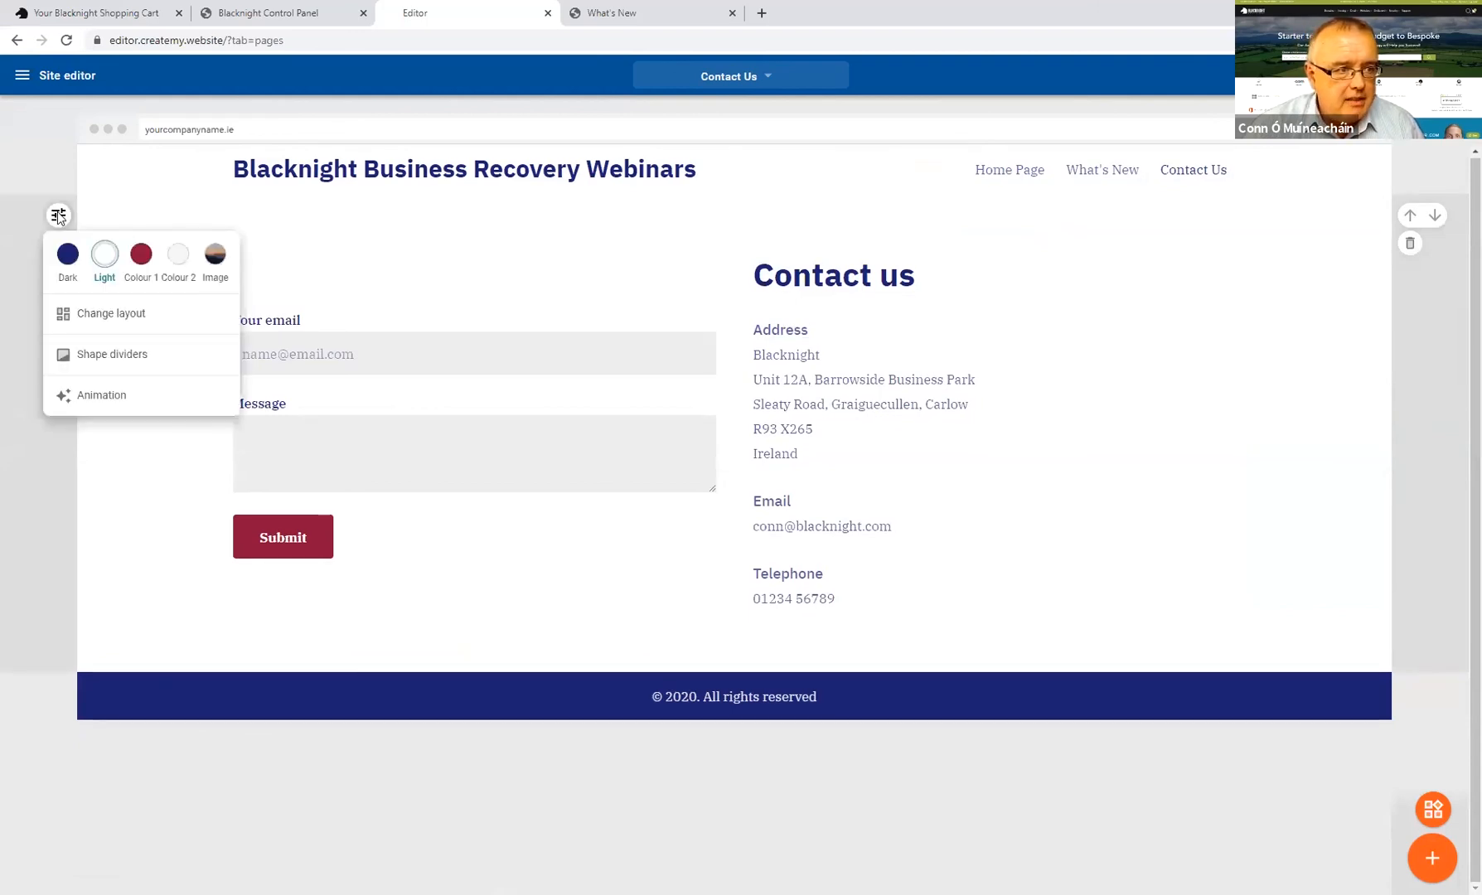
pyautogui.click(104, 319)
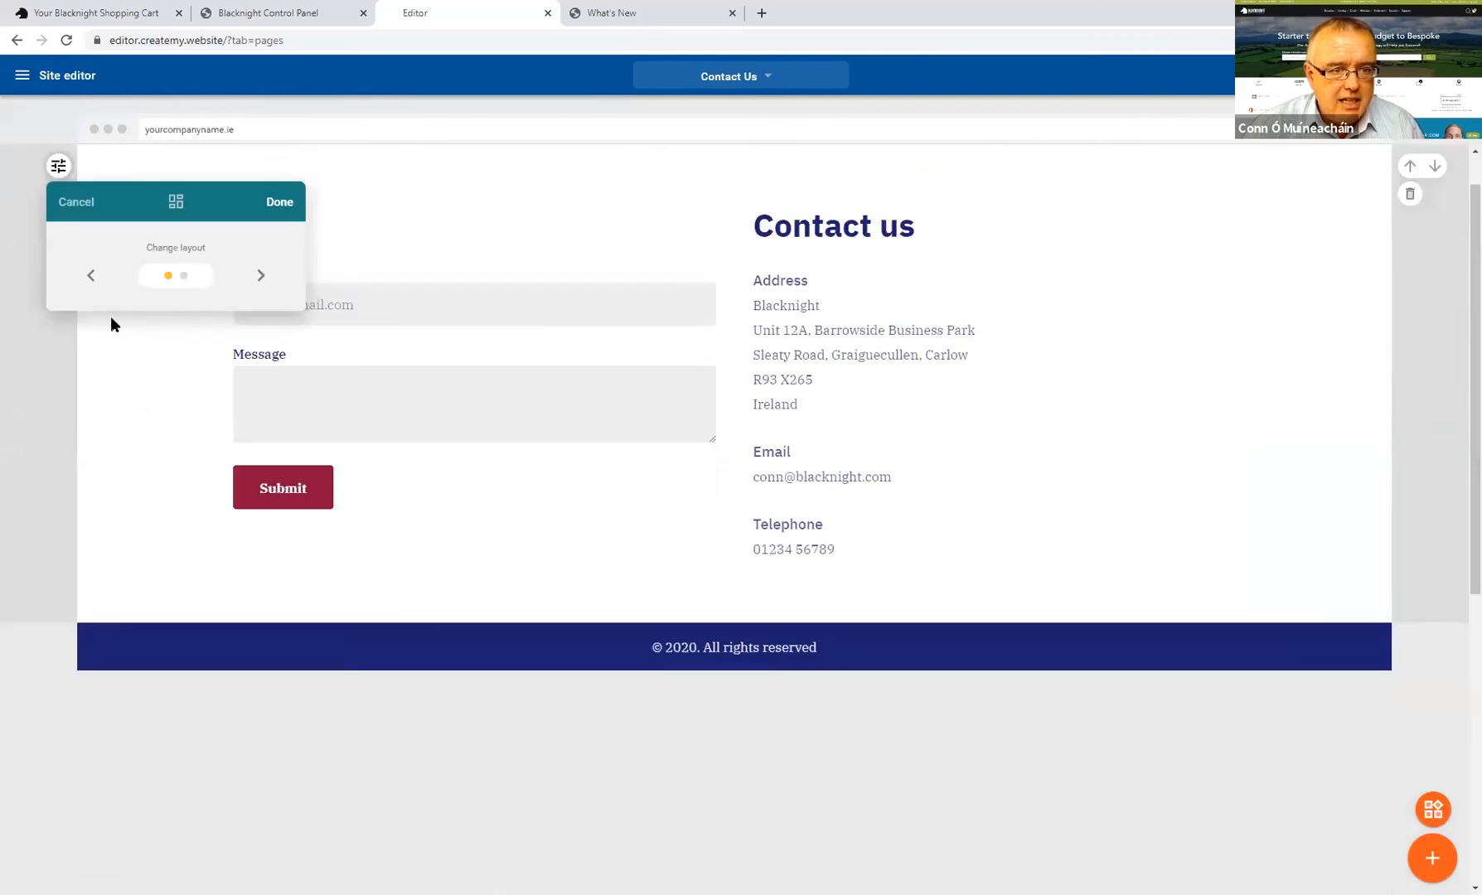
pyautogui.click(261, 277)
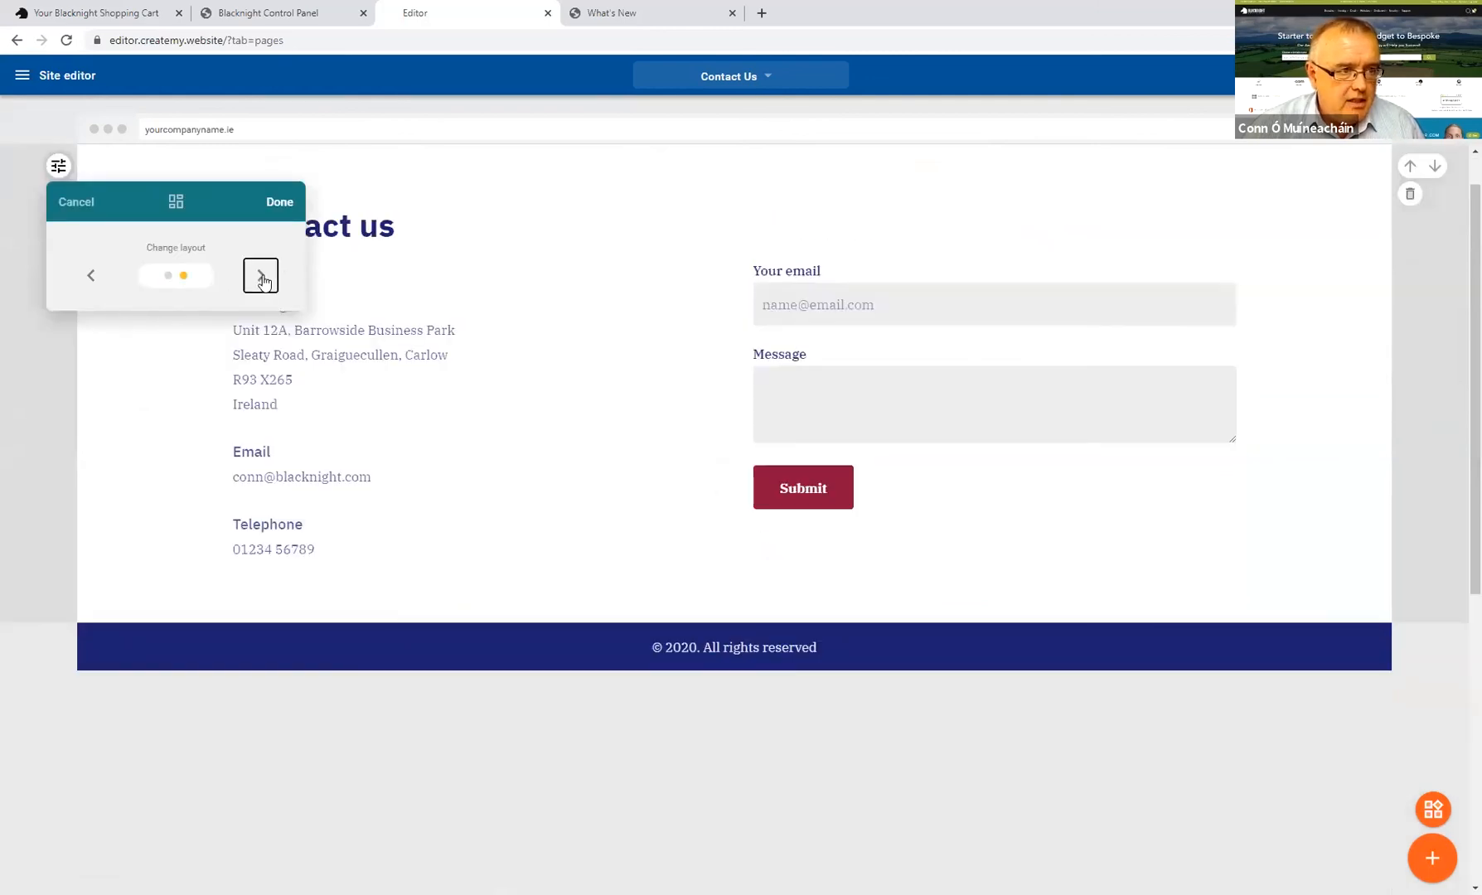
pyautogui.click(262, 277)
pyautogui.click(262, 277)
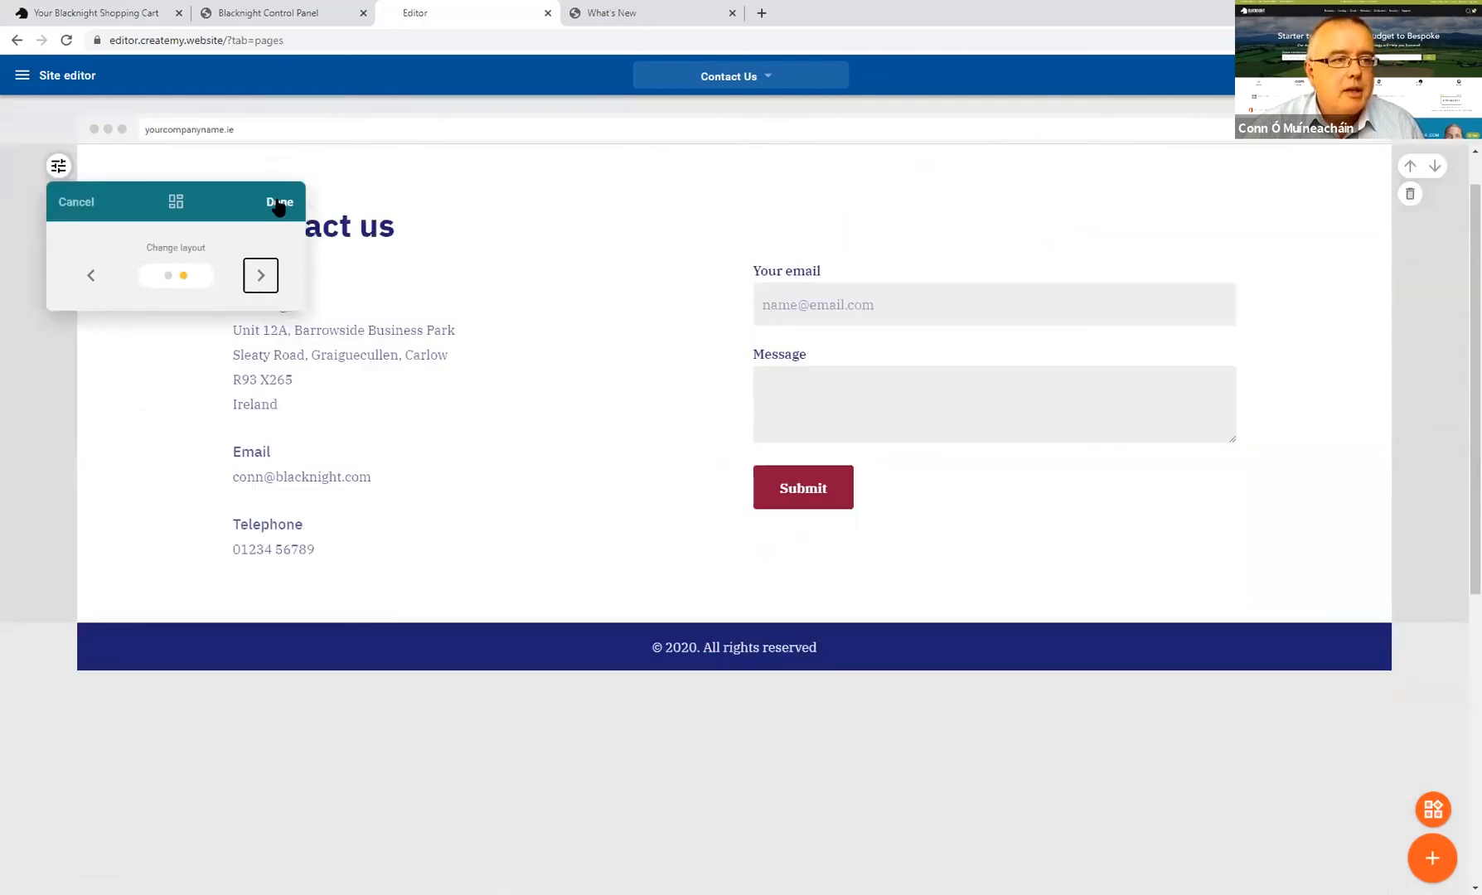
pyautogui.click(279, 202)
pyautogui.scroll(1, 862, 481)
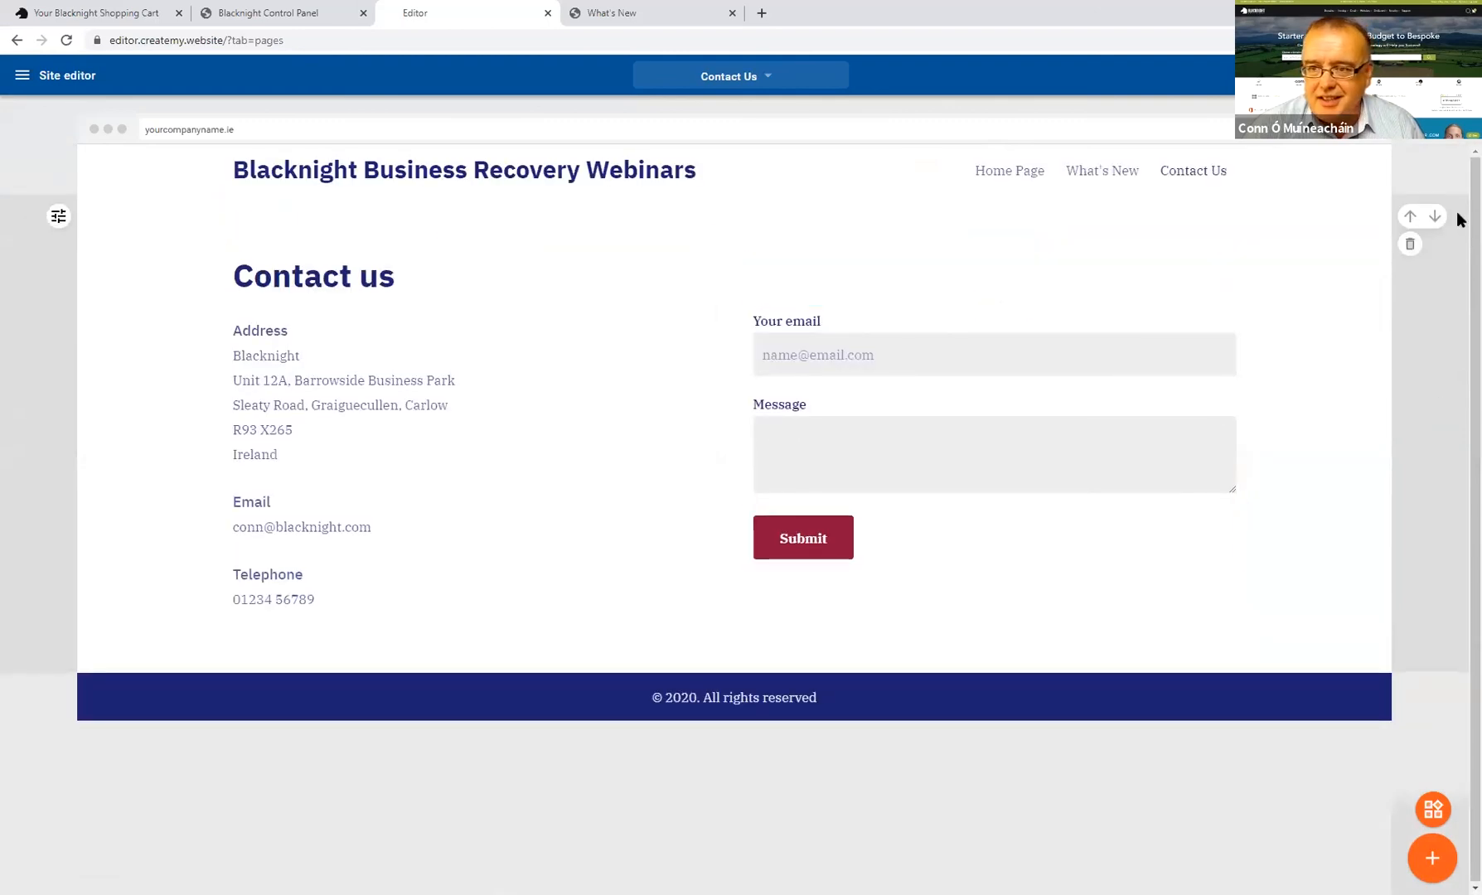
# Step: Delete the contact section and replace it with one showing a location map beside the contact form
pyautogui.click(1410, 244)
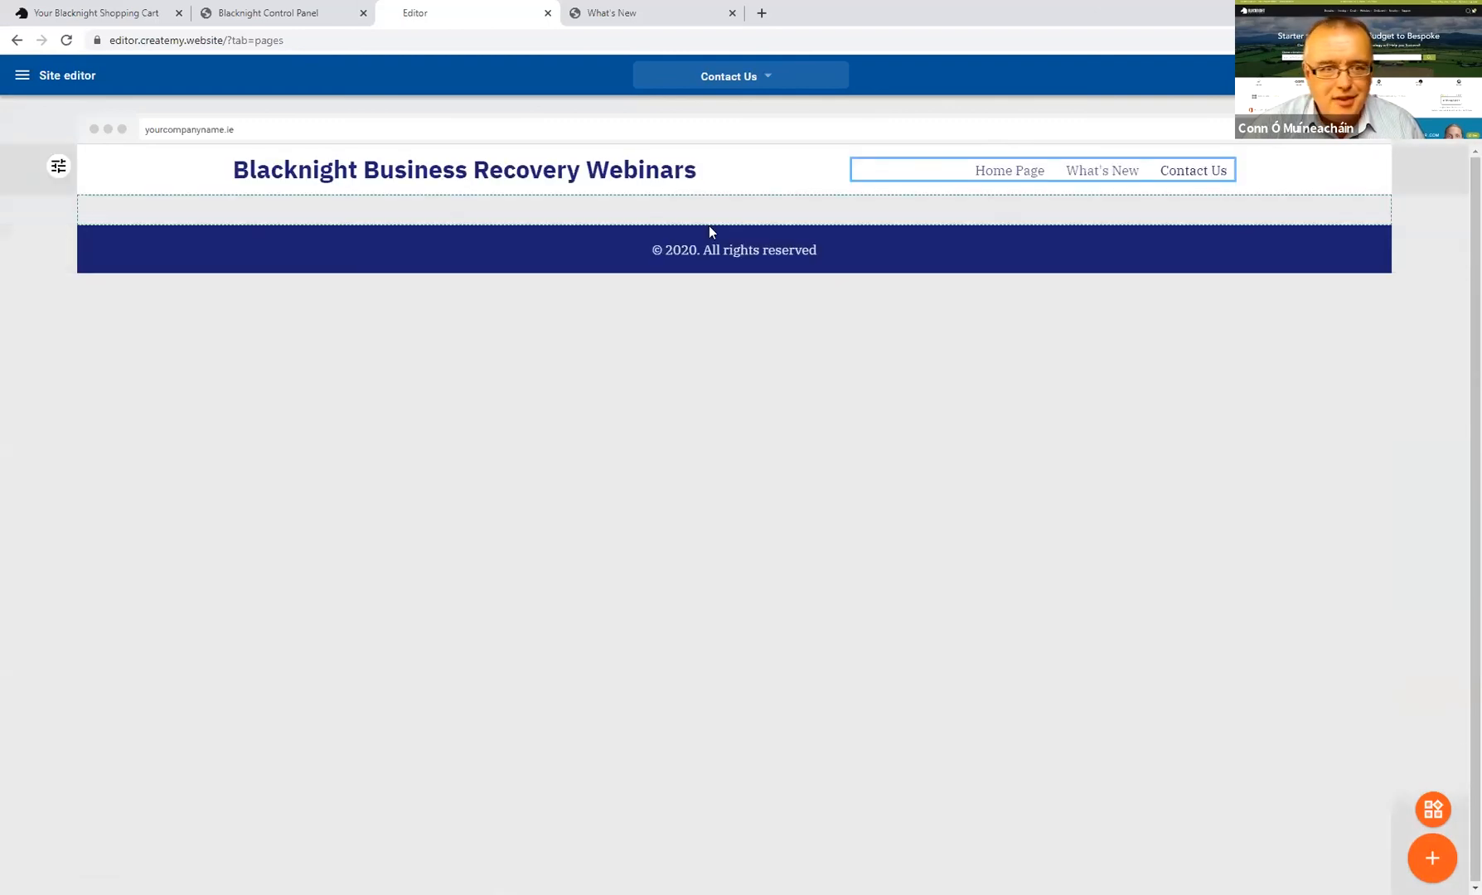
pyautogui.click(1423, 854)
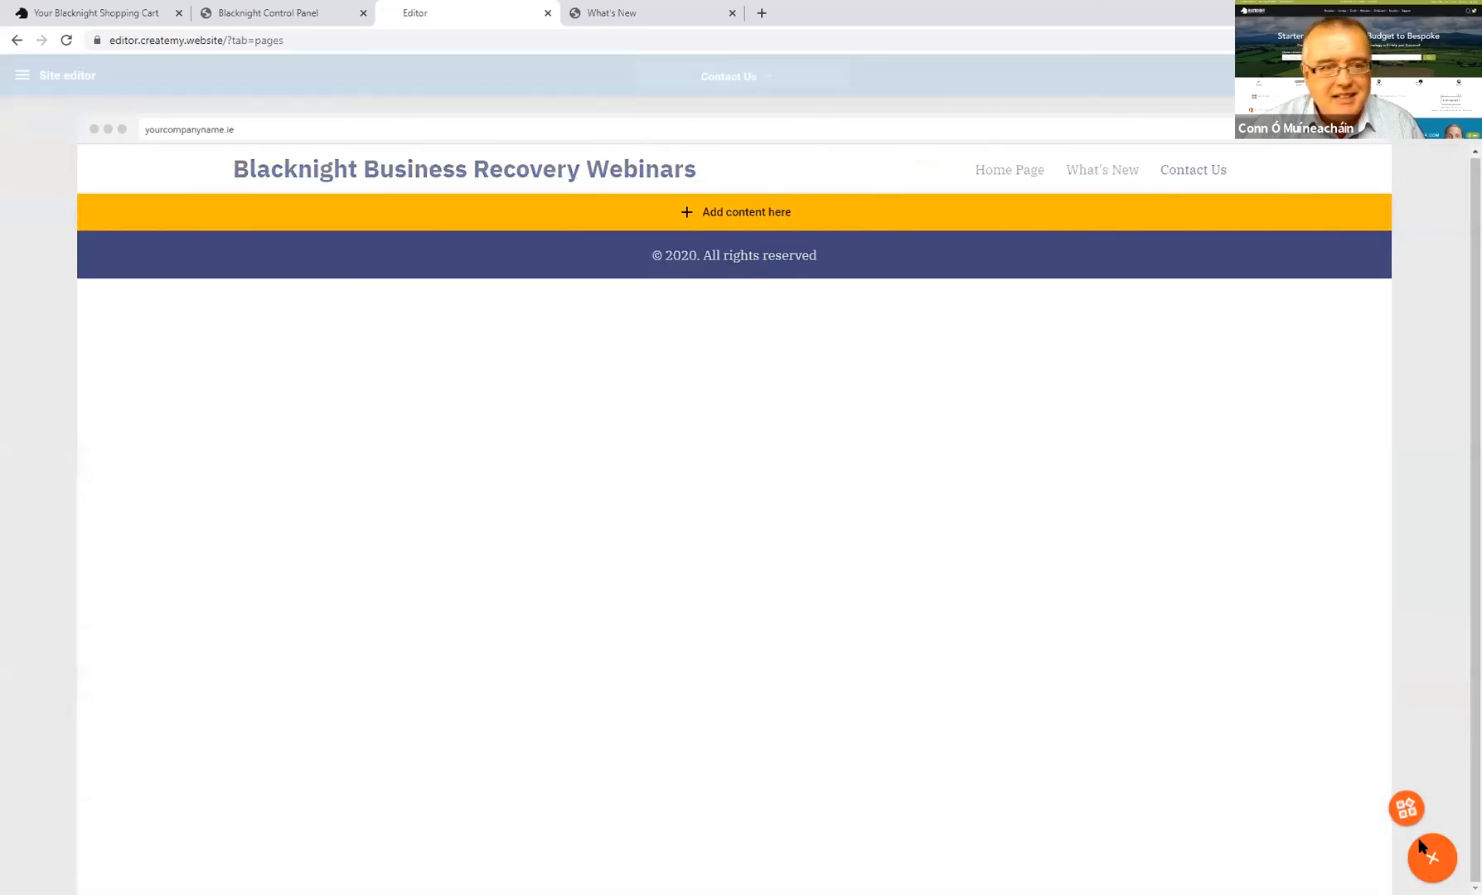
pyautogui.click(740, 212)
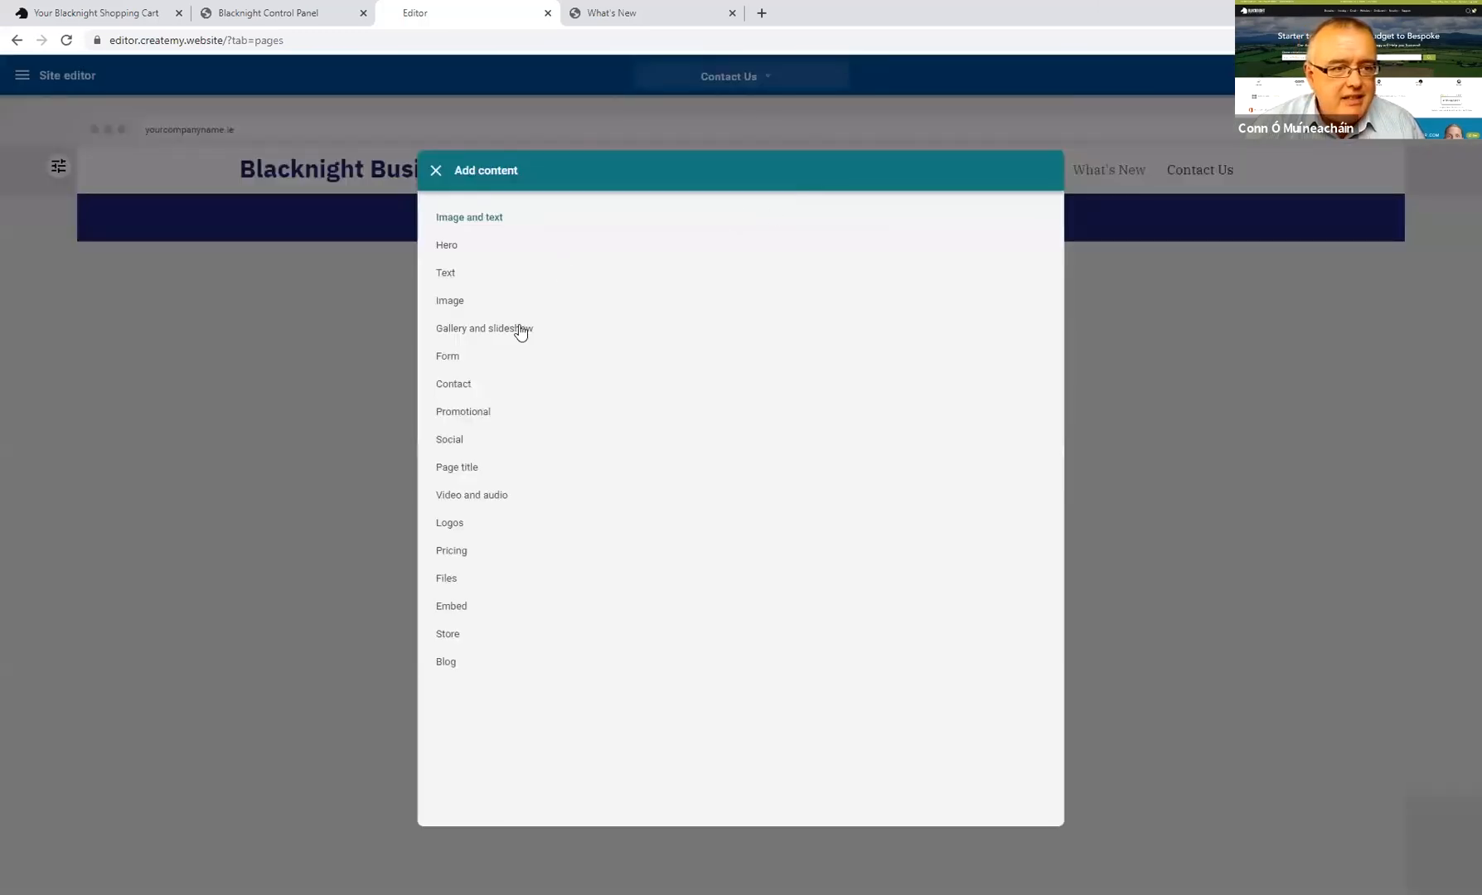
pyautogui.click(450, 383)
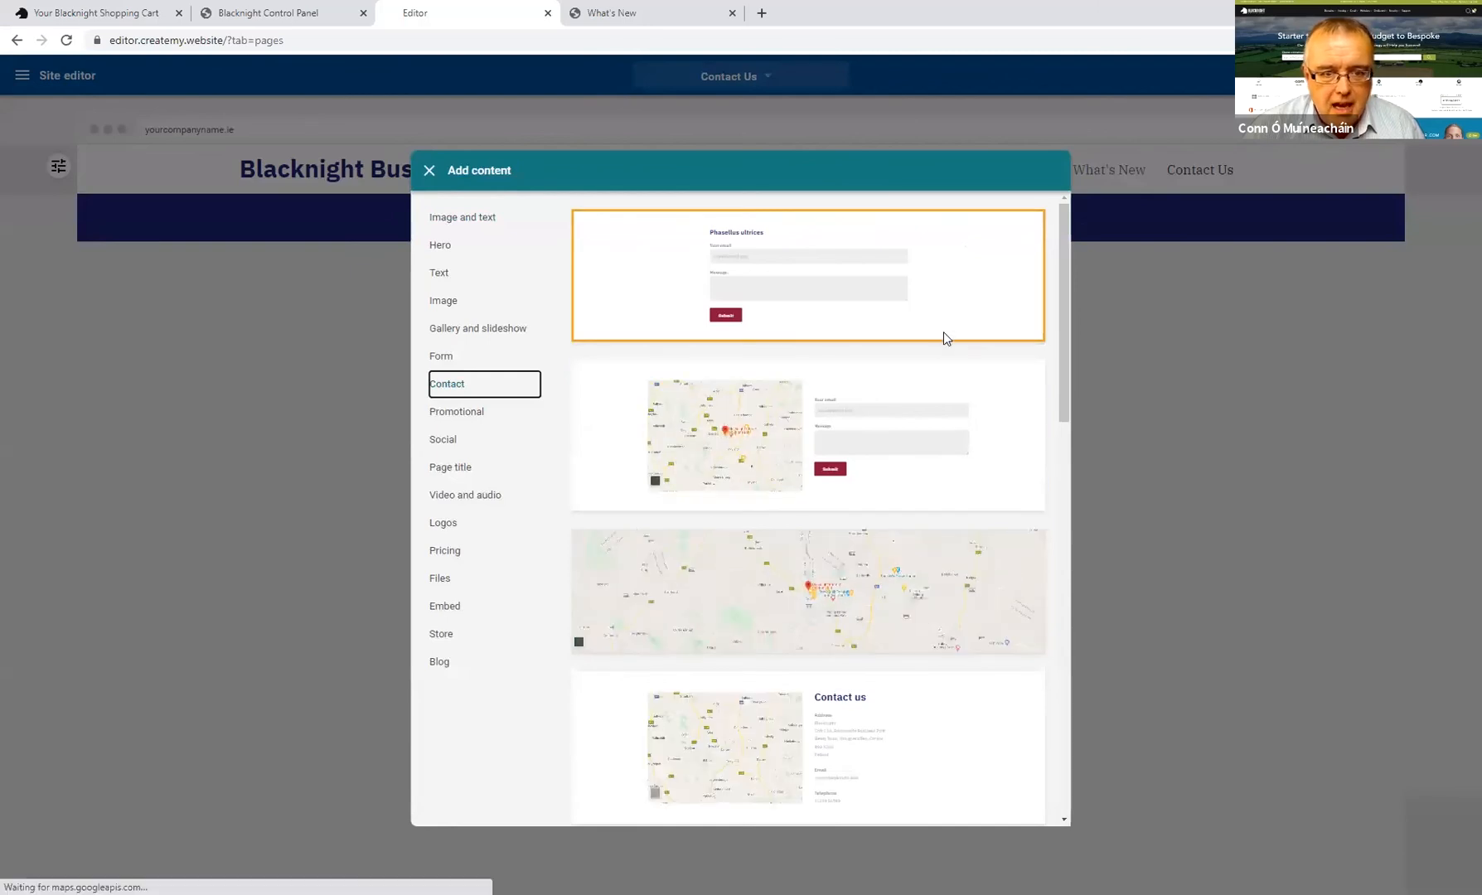
pyautogui.click(909, 481)
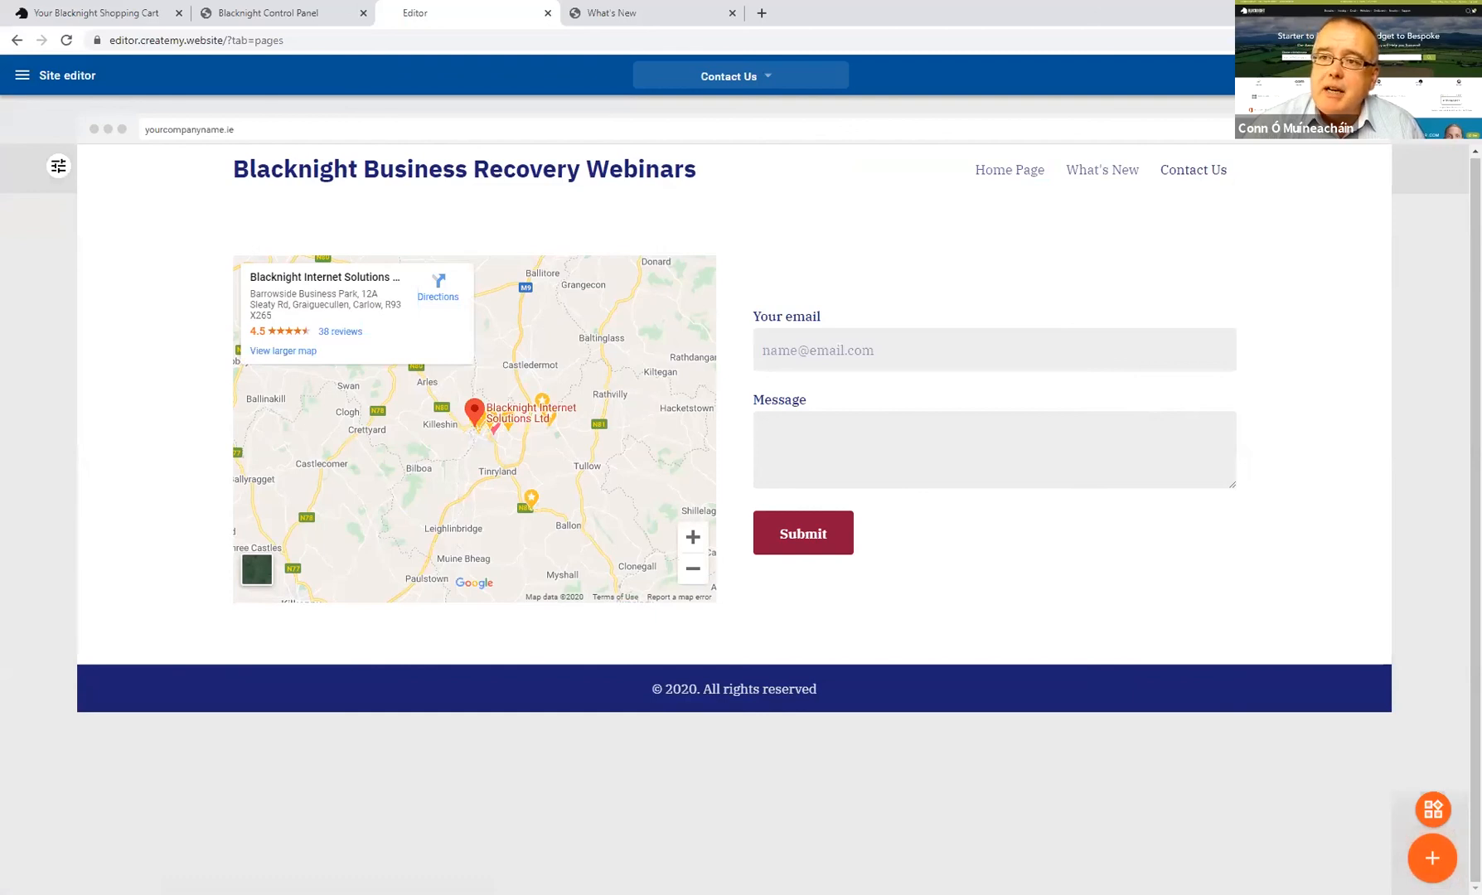
# Step: Republish the site to yourcompanyname.ie with the Contact Us page and open the live site
pyautogui.click(1276, 75)
pyautogui.click(789, 533)
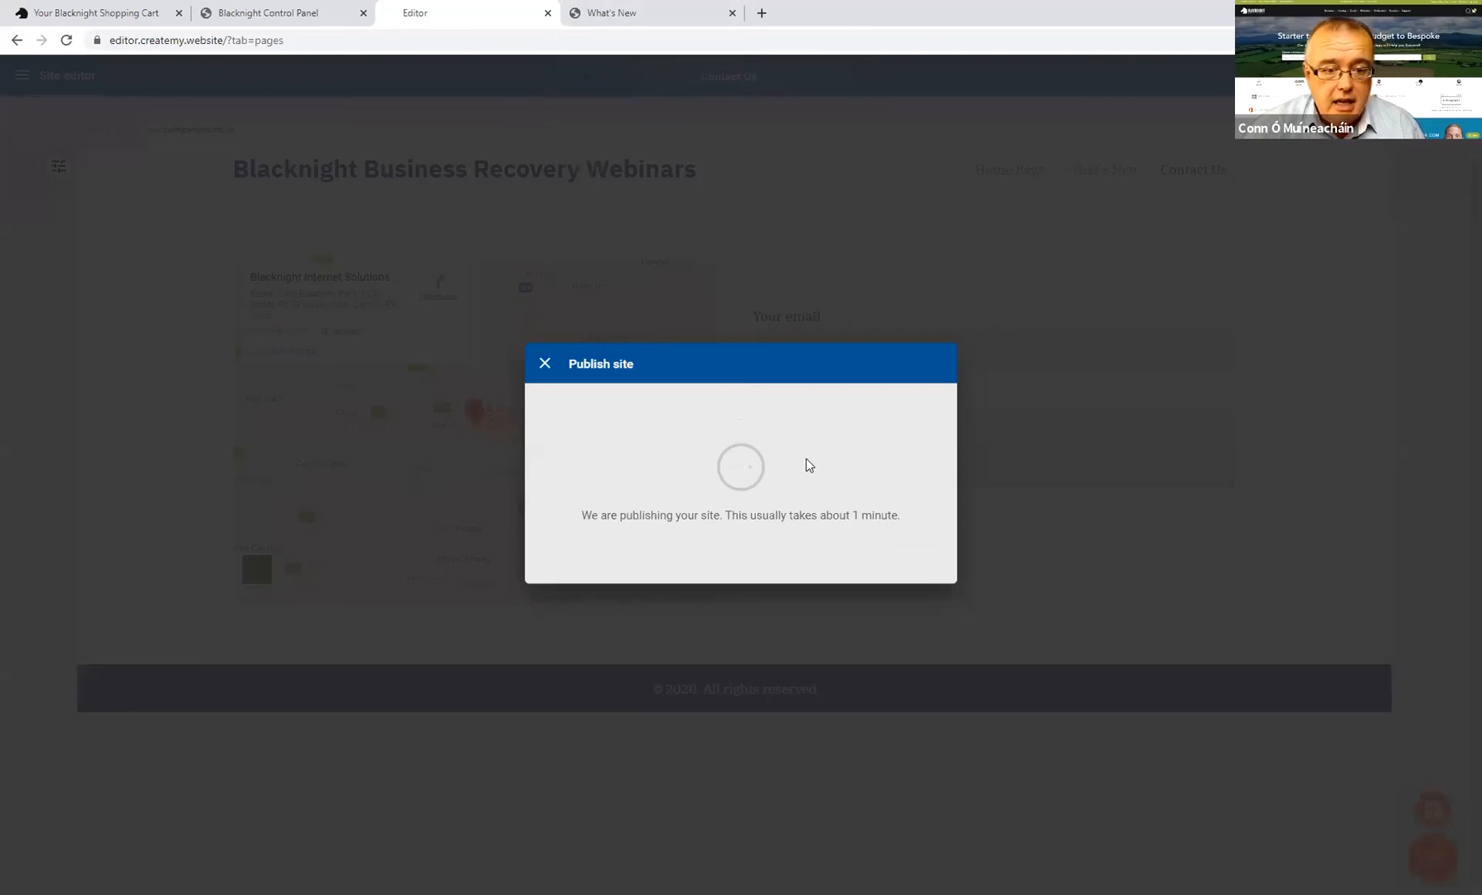
pyautogui.click(827, 331)
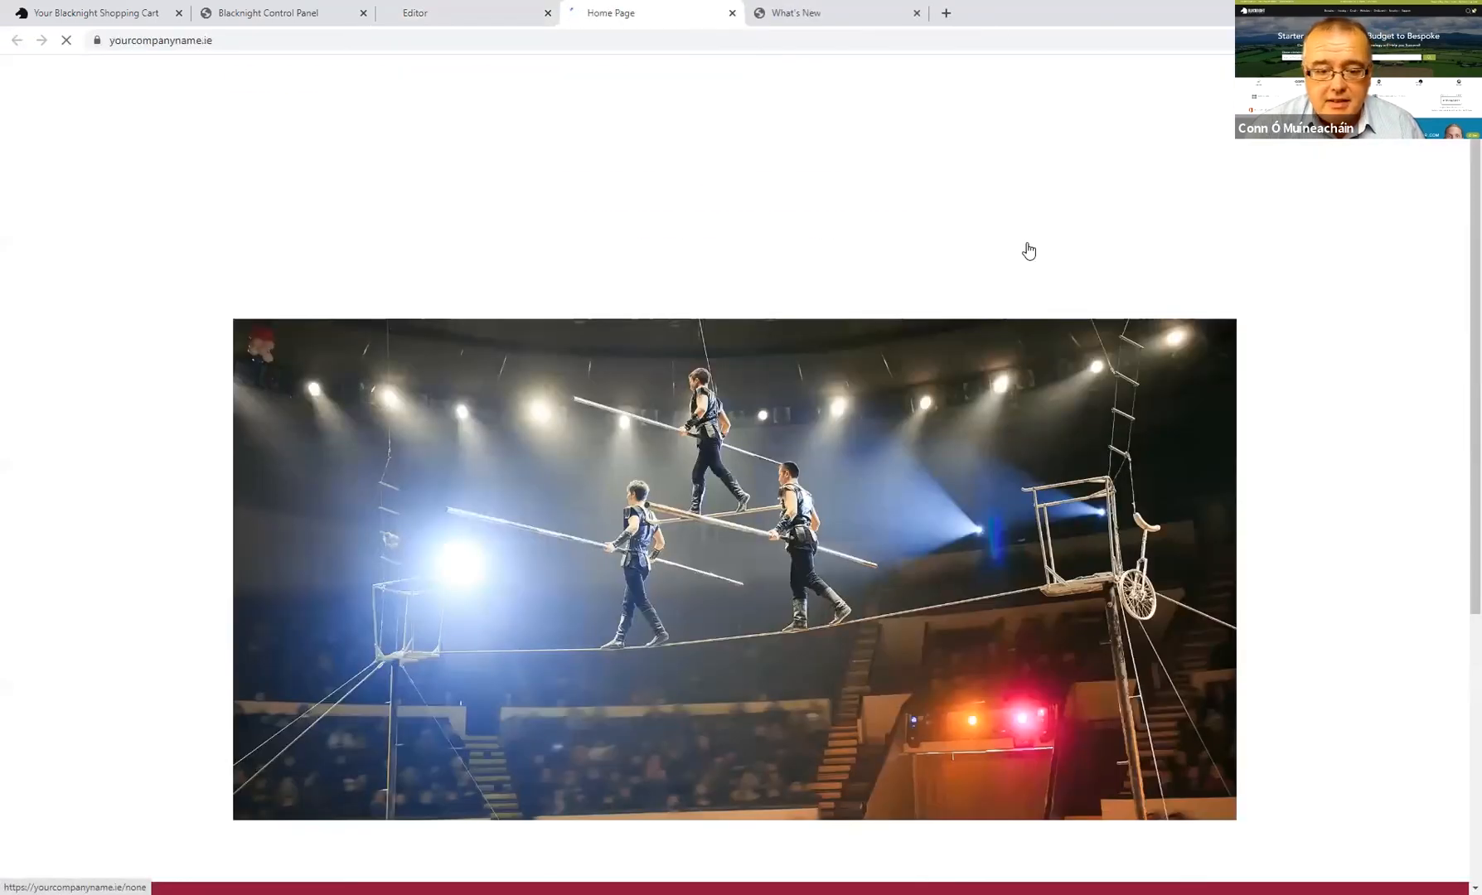
# Step: Review the live home page down to About us, and check the live Contact Us page
pyautogui.scroll(-5, 1184, 90)
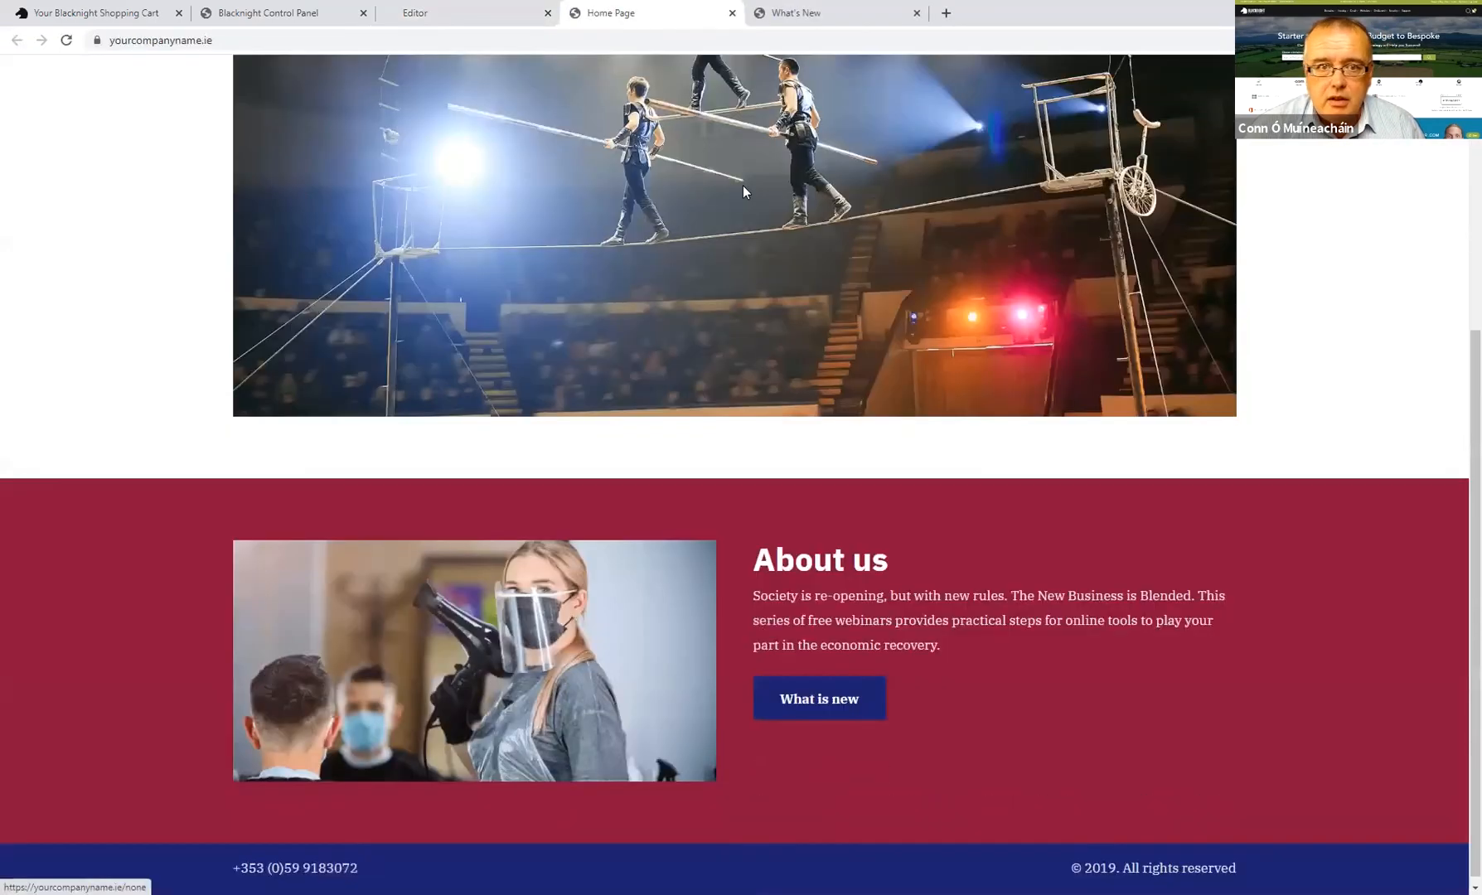
pyautogui.scroll(5, 743, 186)
pyautogui.click(1193, 81)
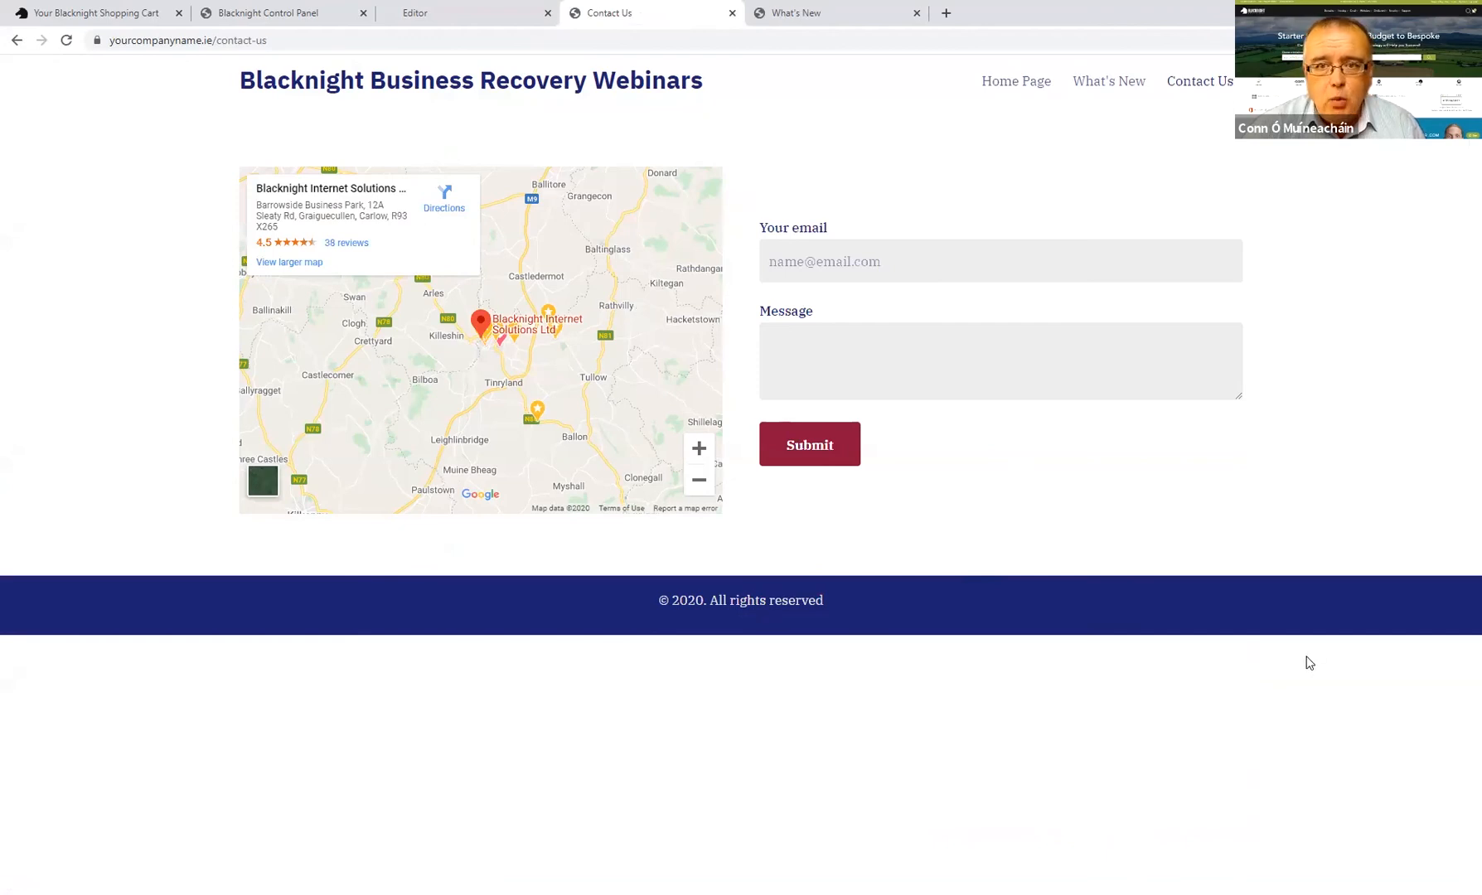
# Step: Leave the live site and minimise the text.txt Notepad window to show the siteBuilder offer slide
pyautogui.hotkey('ctrl', '1')
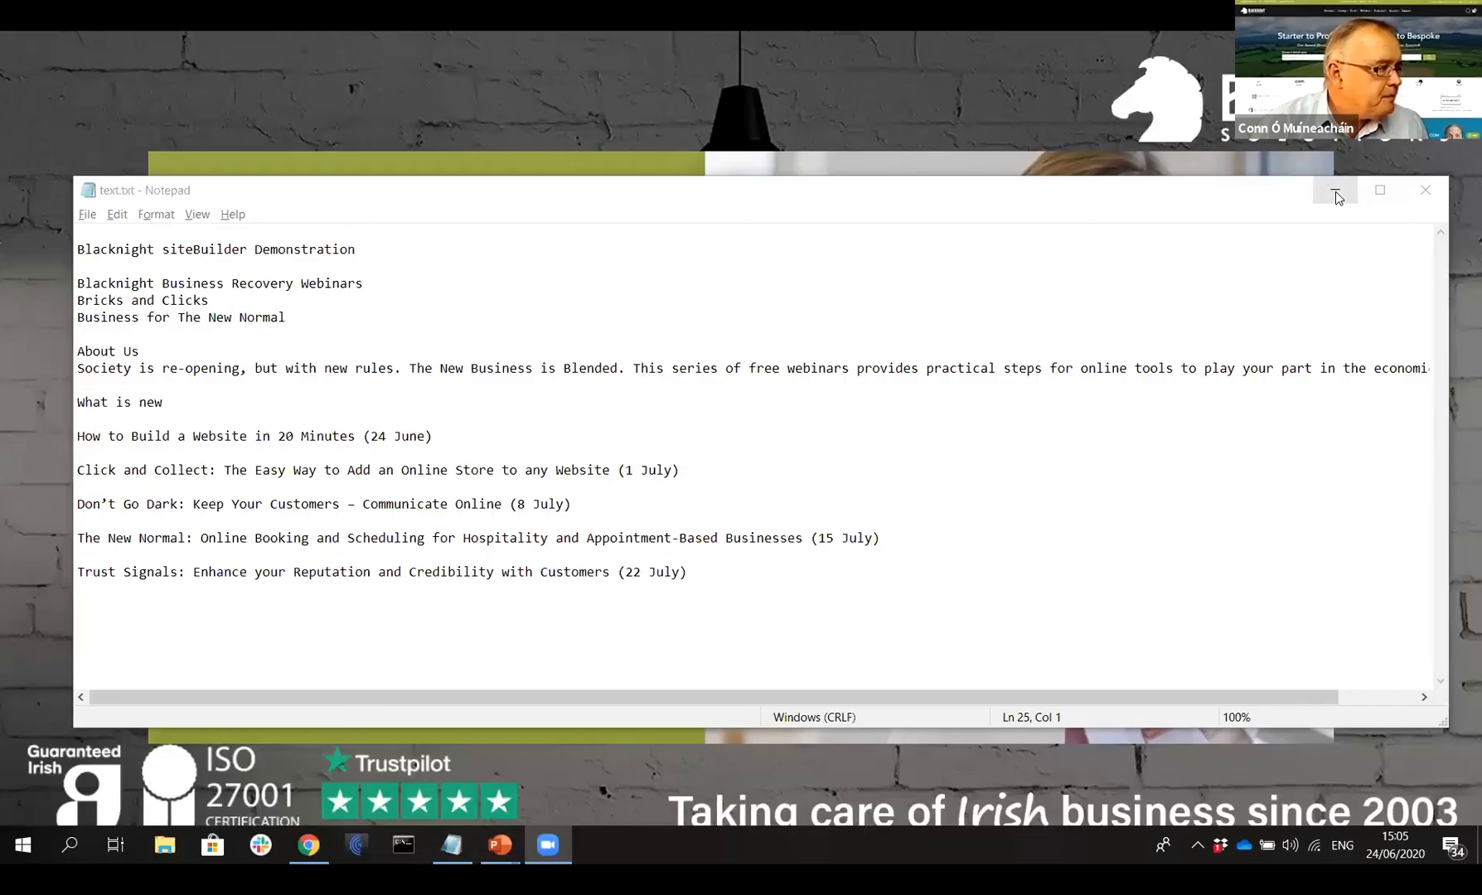
pyautogui.click(1336, 192)
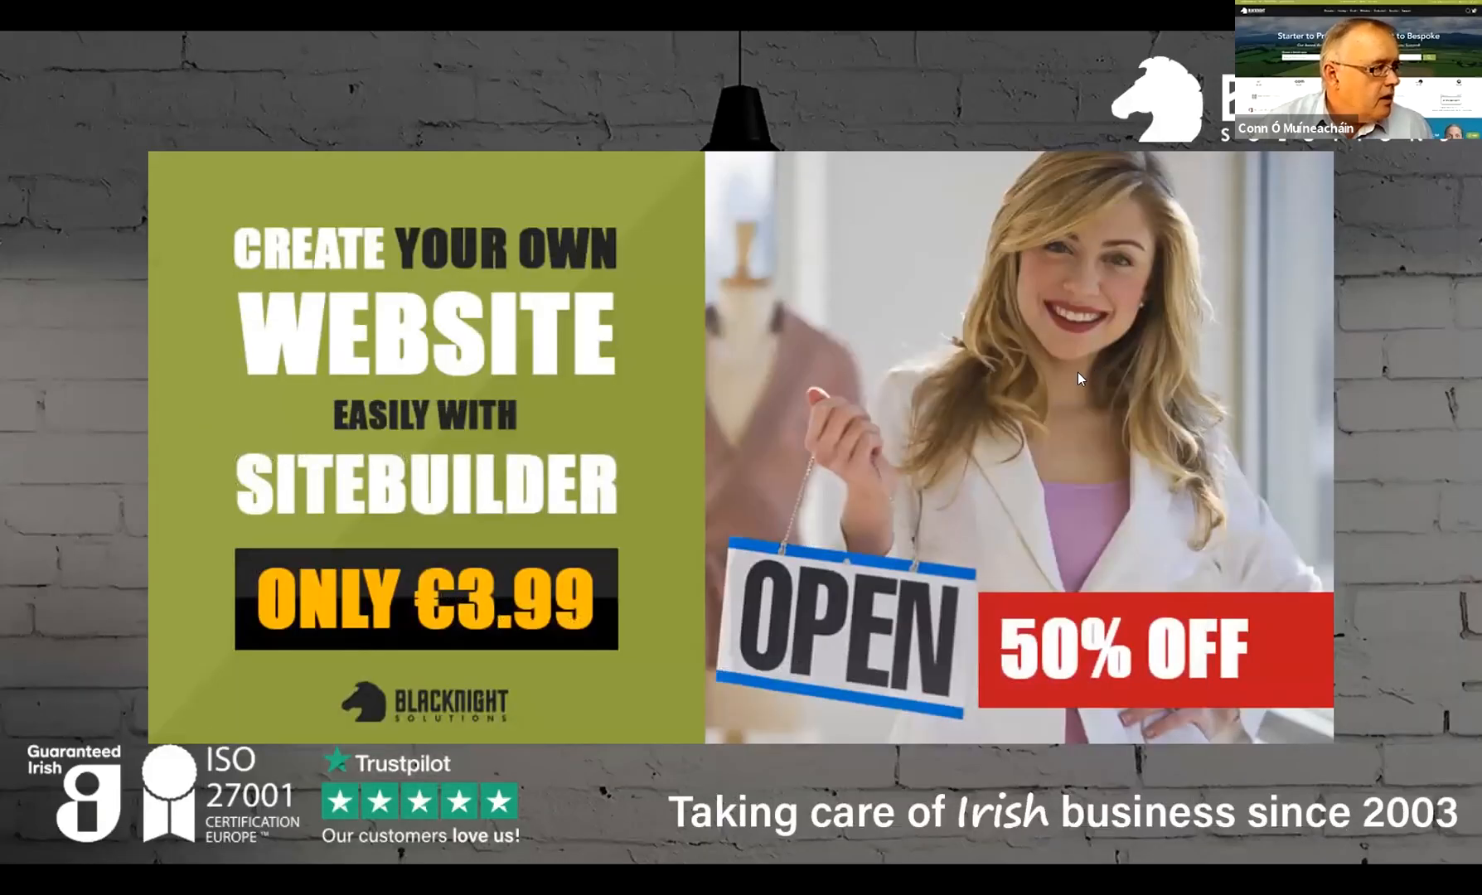